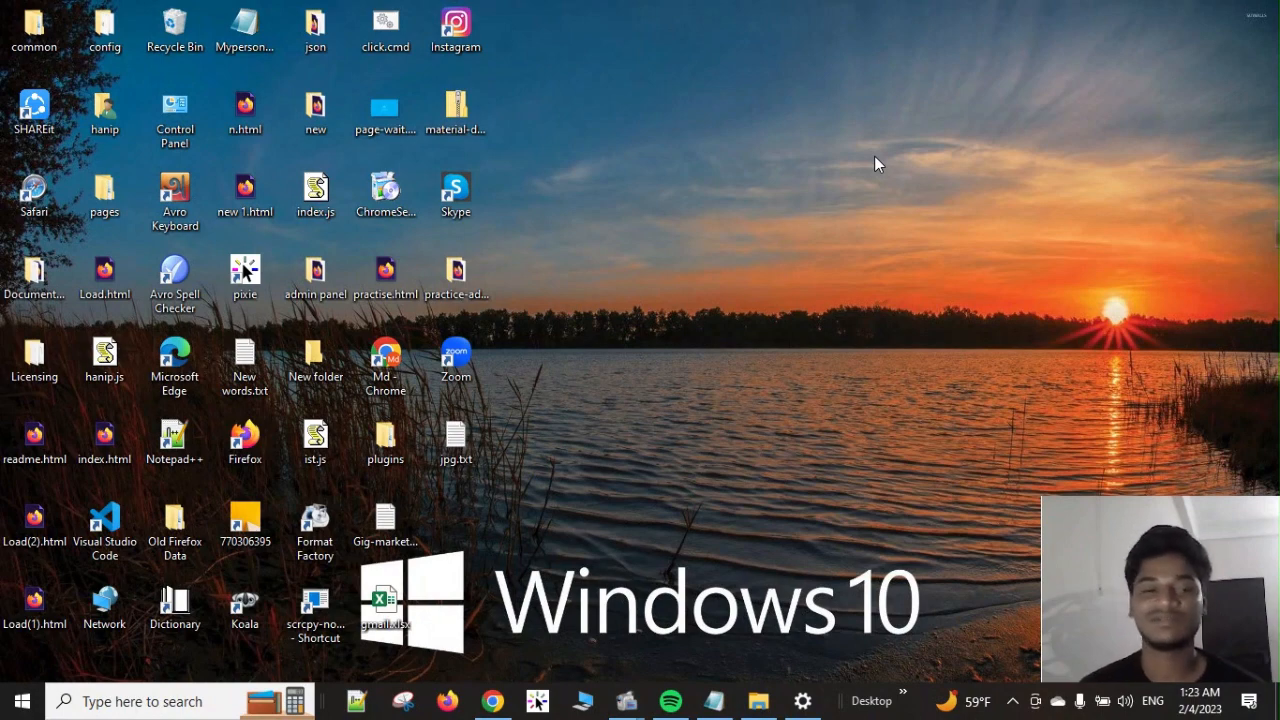
Refresh the Windows desktop several times from its right-click menu
right_click(874, 156)
left_click(908, 193)
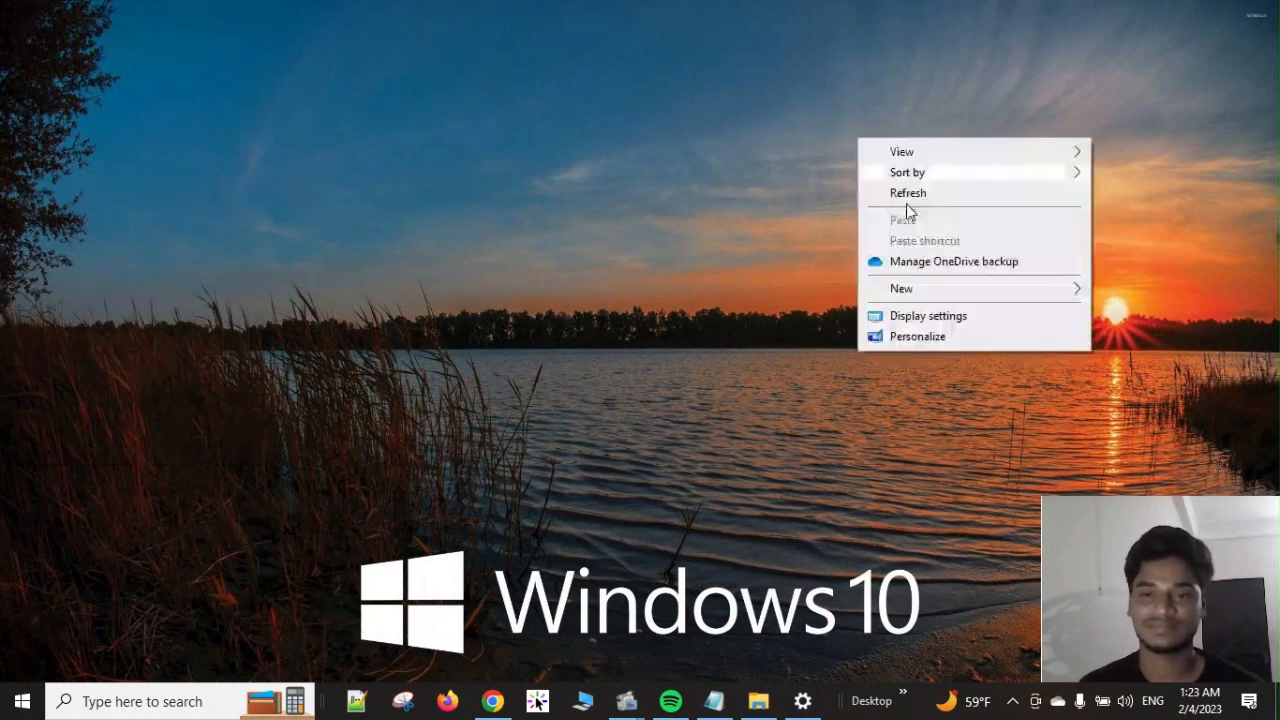
left_click(907, 199)
right_click(866, 138)
left_click(896, 194)
right_click(851, 134)
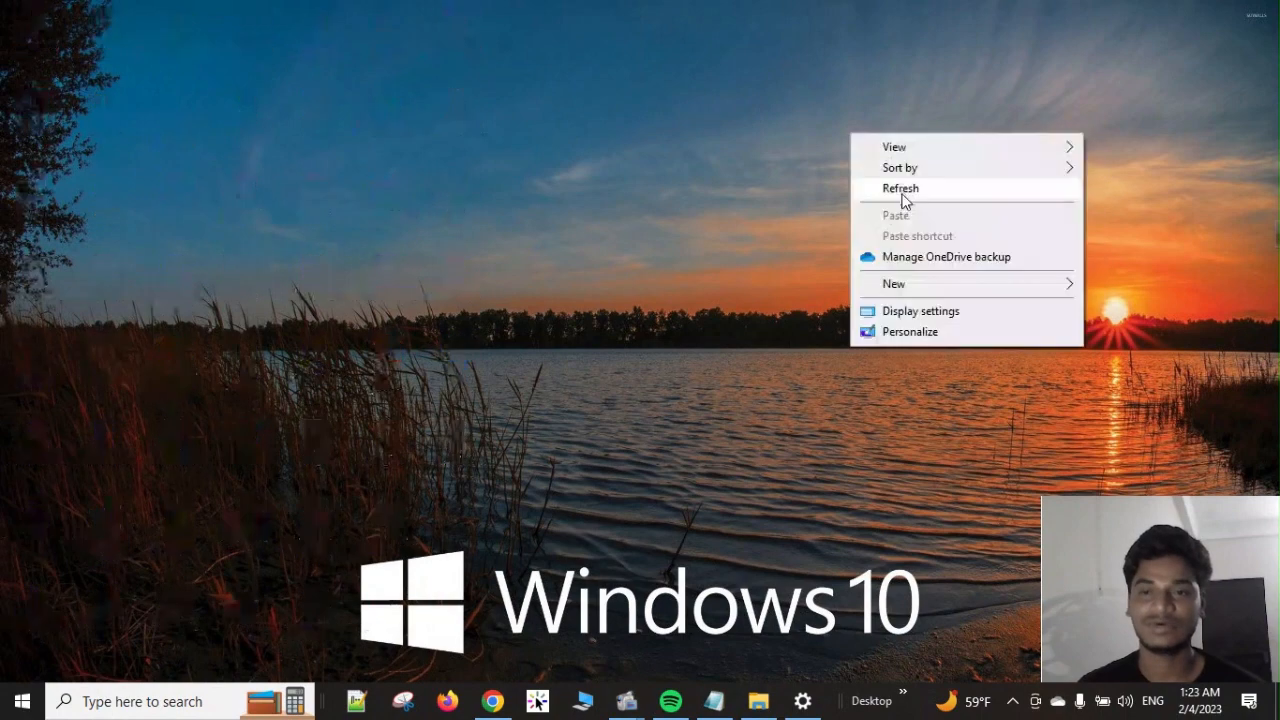
left_click(903, 200)
right_click(880, 142)
left_click(891, 206)
right_click(870, 160)
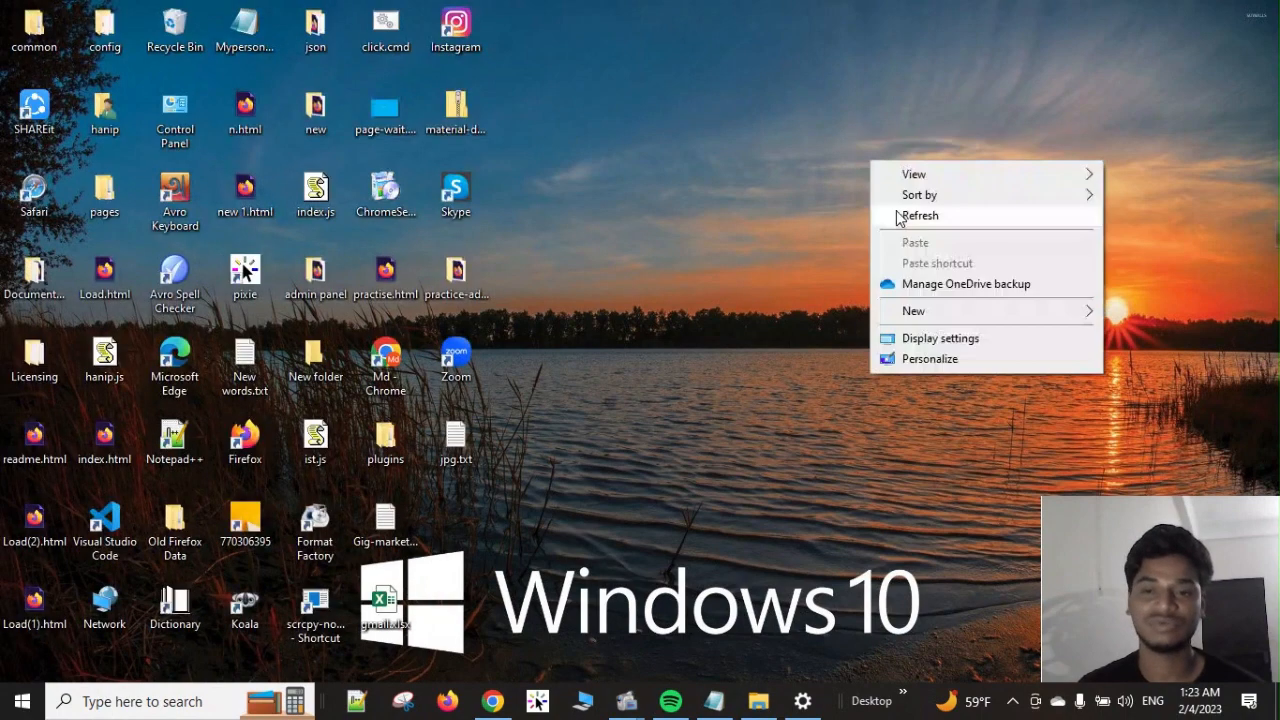
left_click(898, 218)
right_click(884, 164)
left_click(909, 221)
right_click(896, 178)
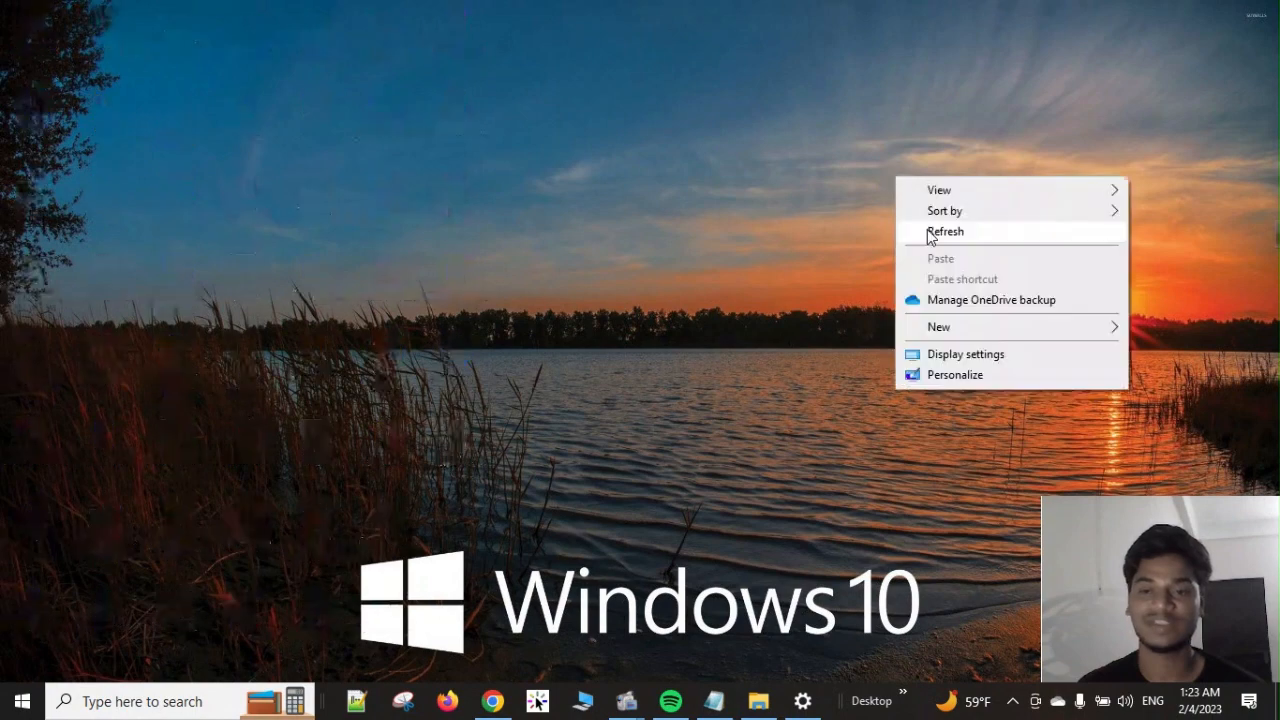
left_click(930, 233)
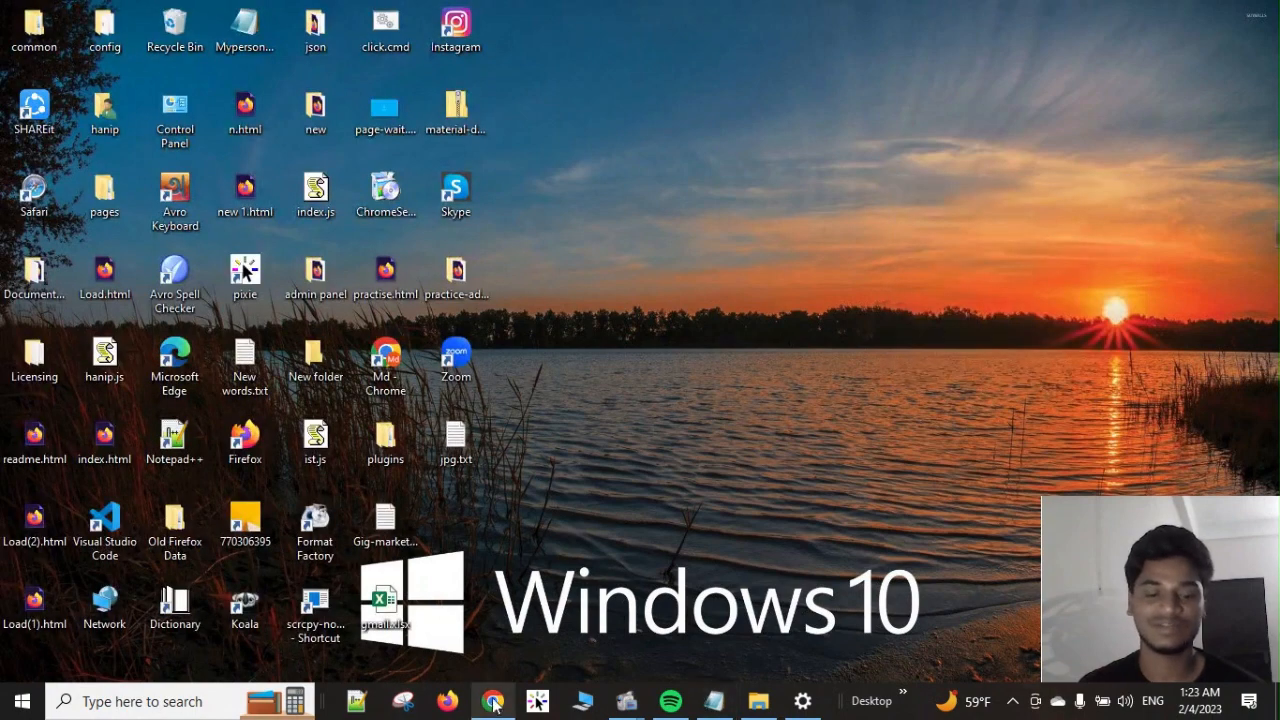
Bring Chrome back maximized and reload the freelancerhanip.com directory listing
left_click(493, 703)
left_click(961, 152)
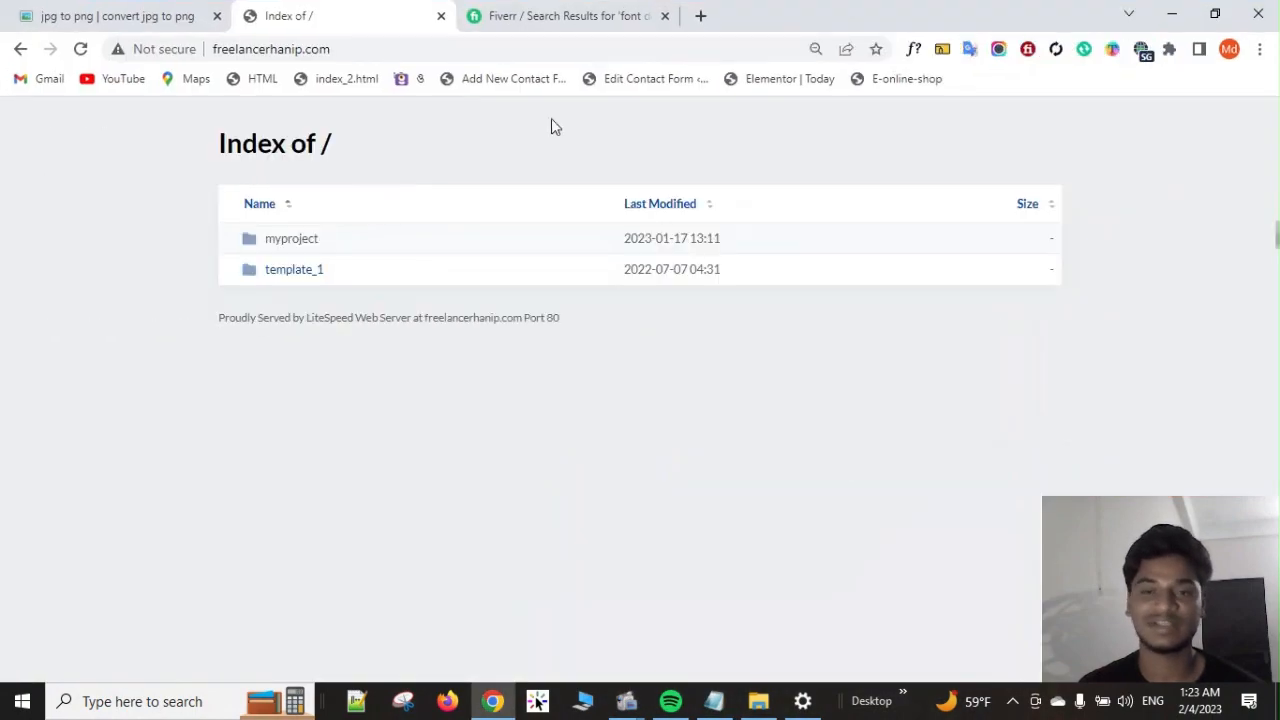
left_click(426, 44)
key("Return")
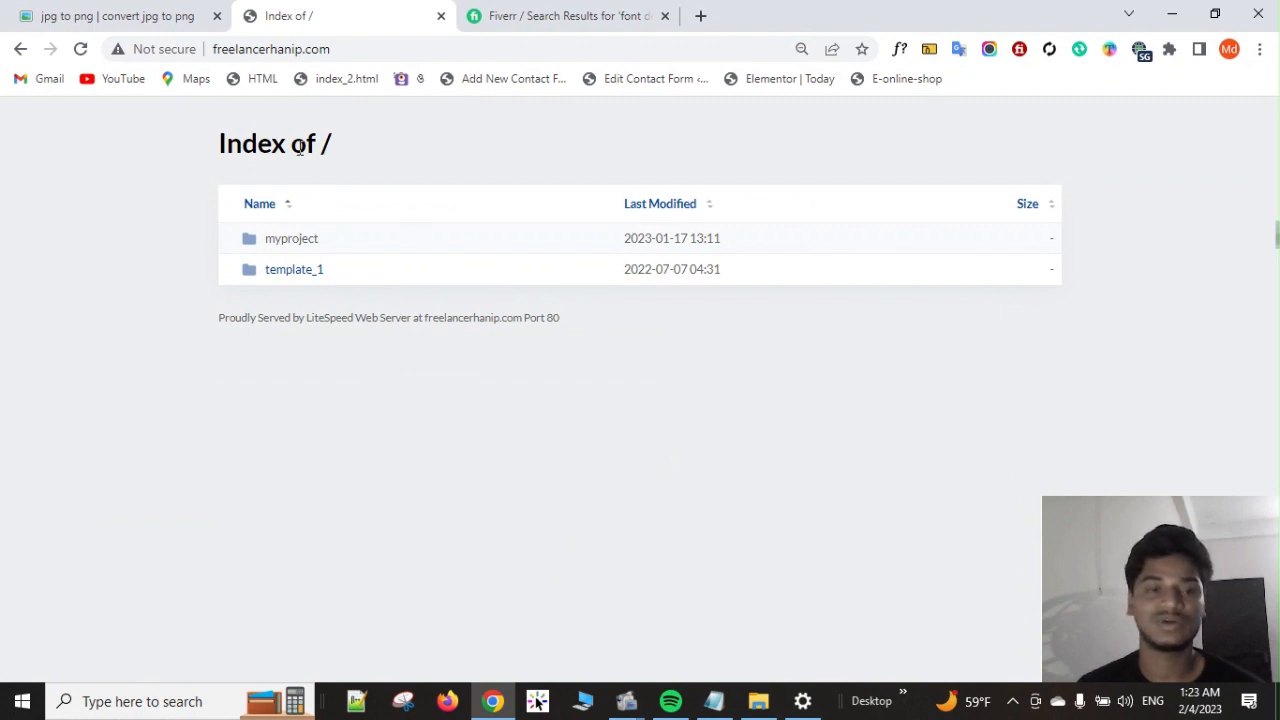
left_click(410, 48)
key("Return")
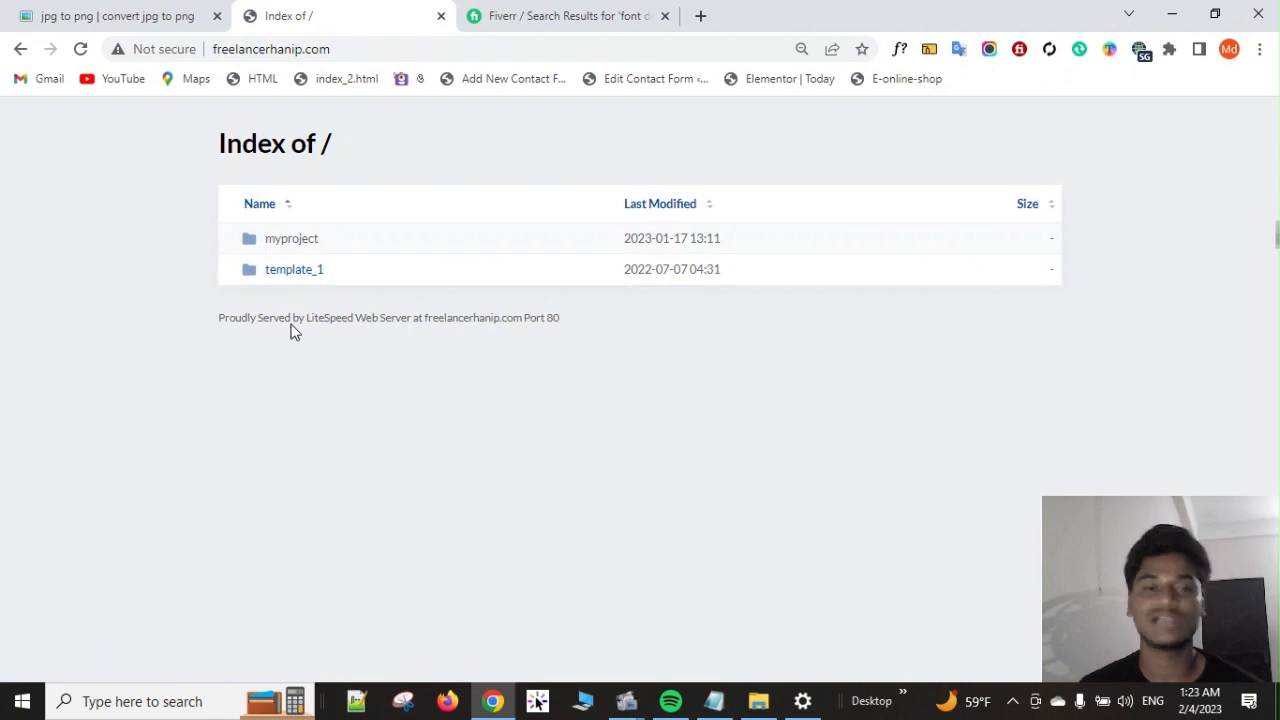
left_click(407, 49)
left_click(407, 49)
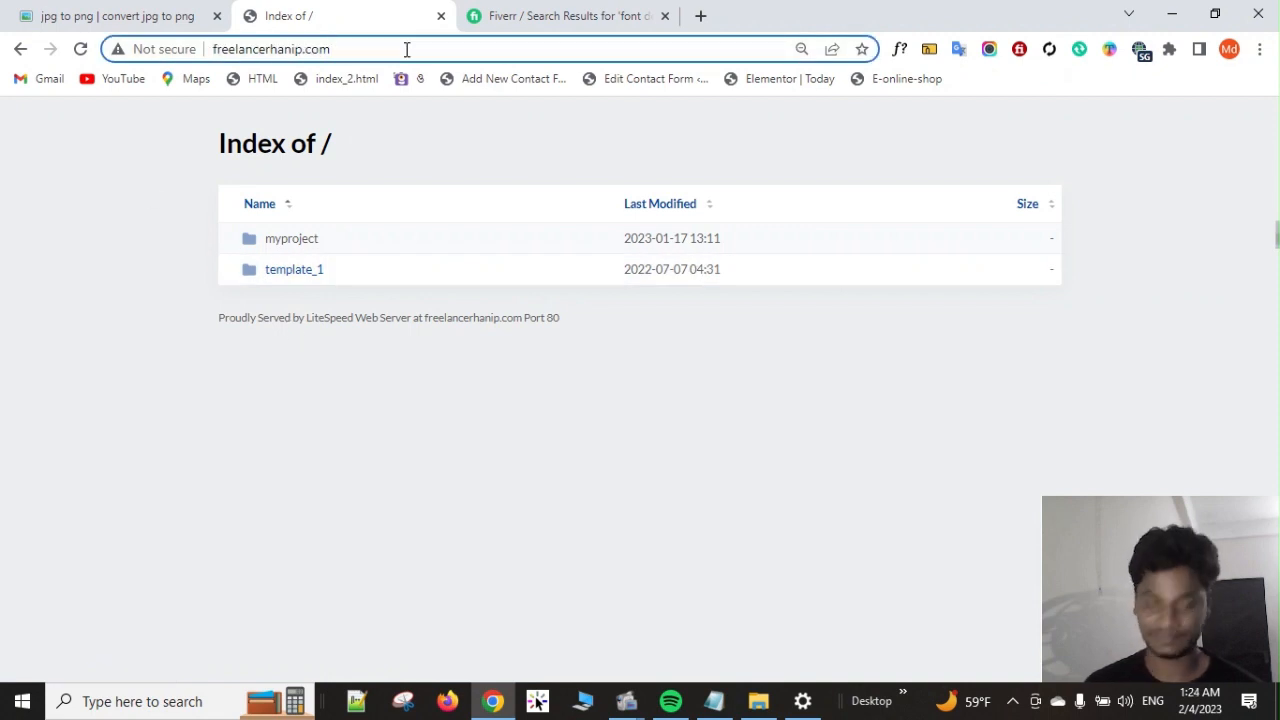
Append /cpanel to freelancerhanip.com to load the cPanel login page with saved credentials
left_click(407, 49)
type("cpan")
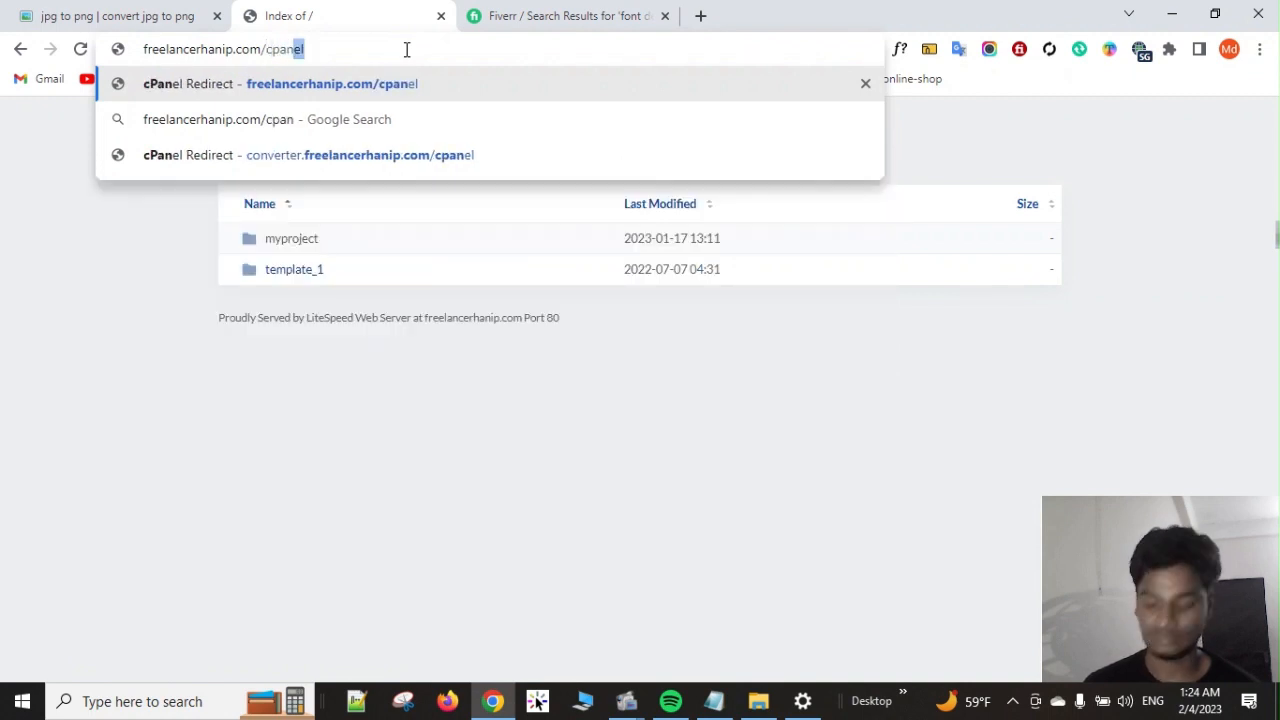
key("Return")
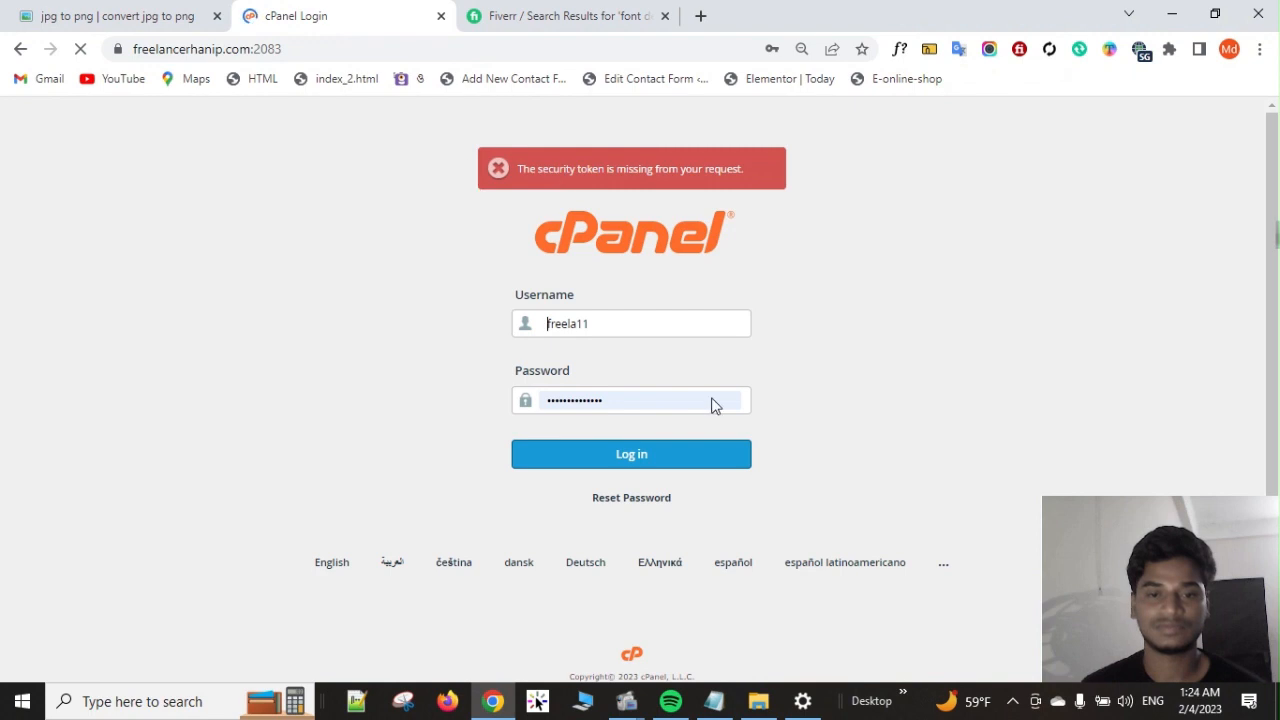
Log in to cPanel, scroll down to Files and launch File Manager
left_click(643, 456)
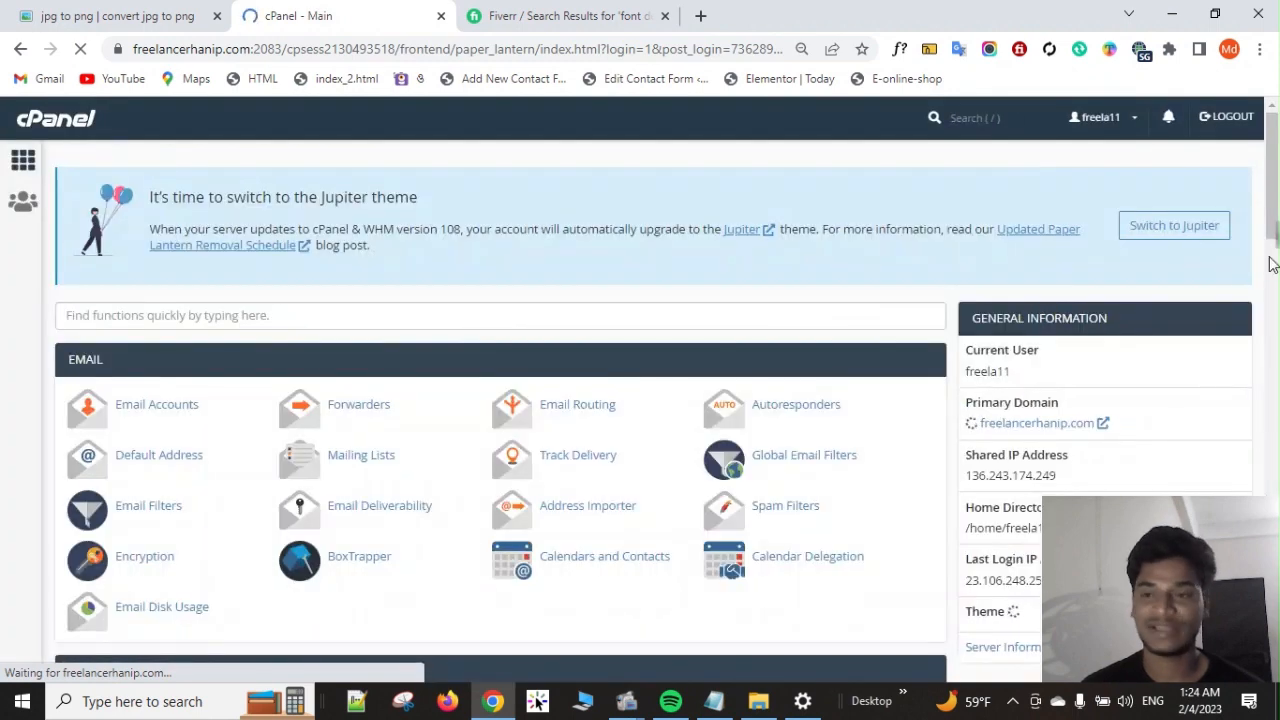
left_click_drag(1273, 206, 1220, 331)
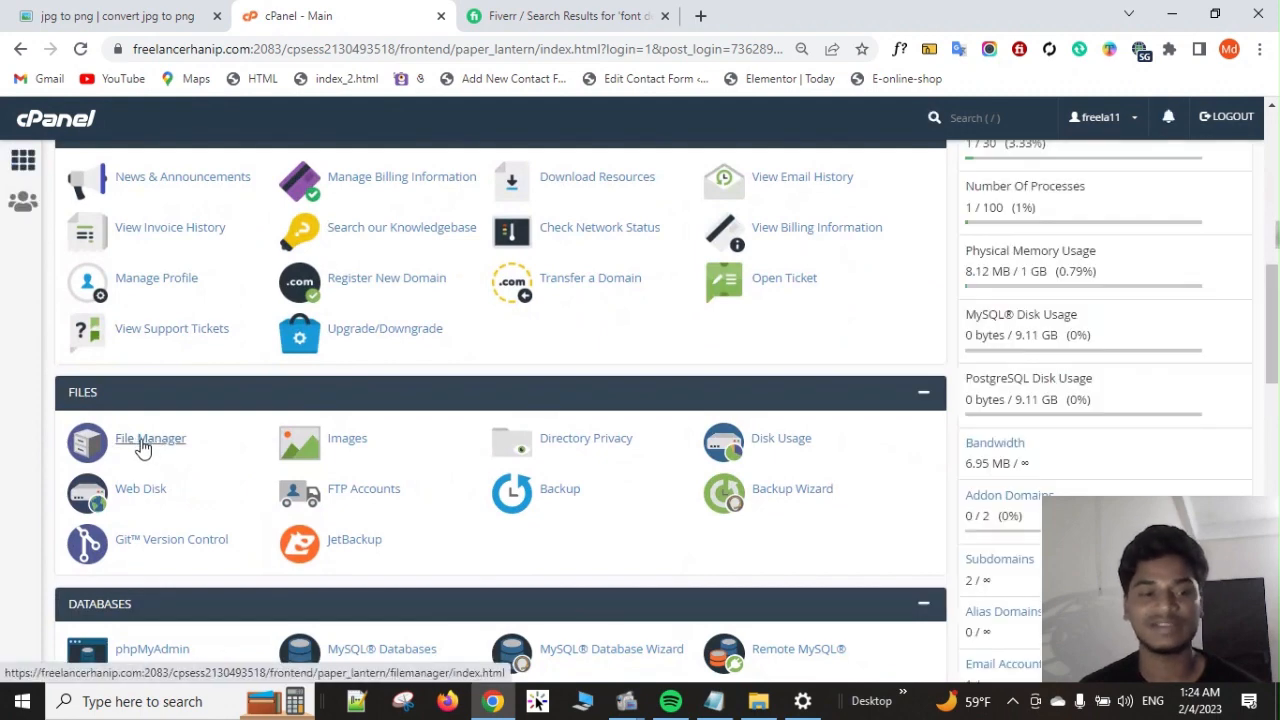
left_click(143, 444)
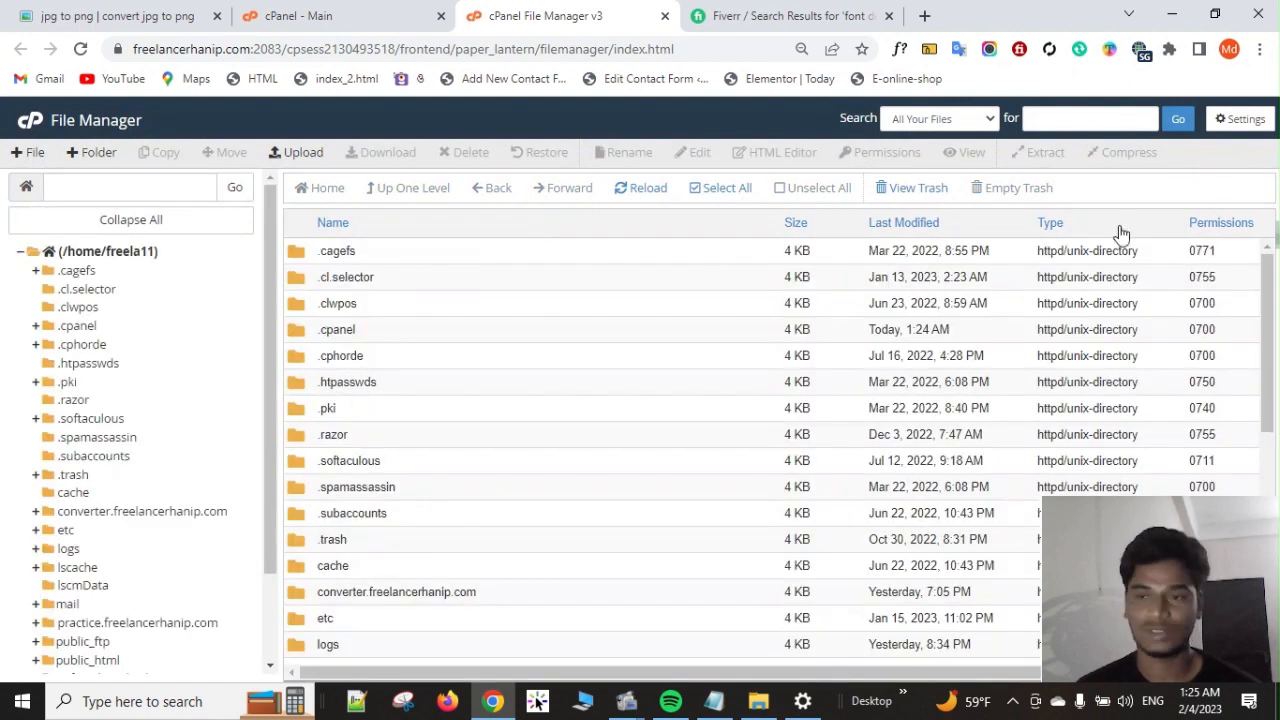
Scroll the File Manager folder tree and open public_html from the sidebar
scroll(371, 377, "down", 1)
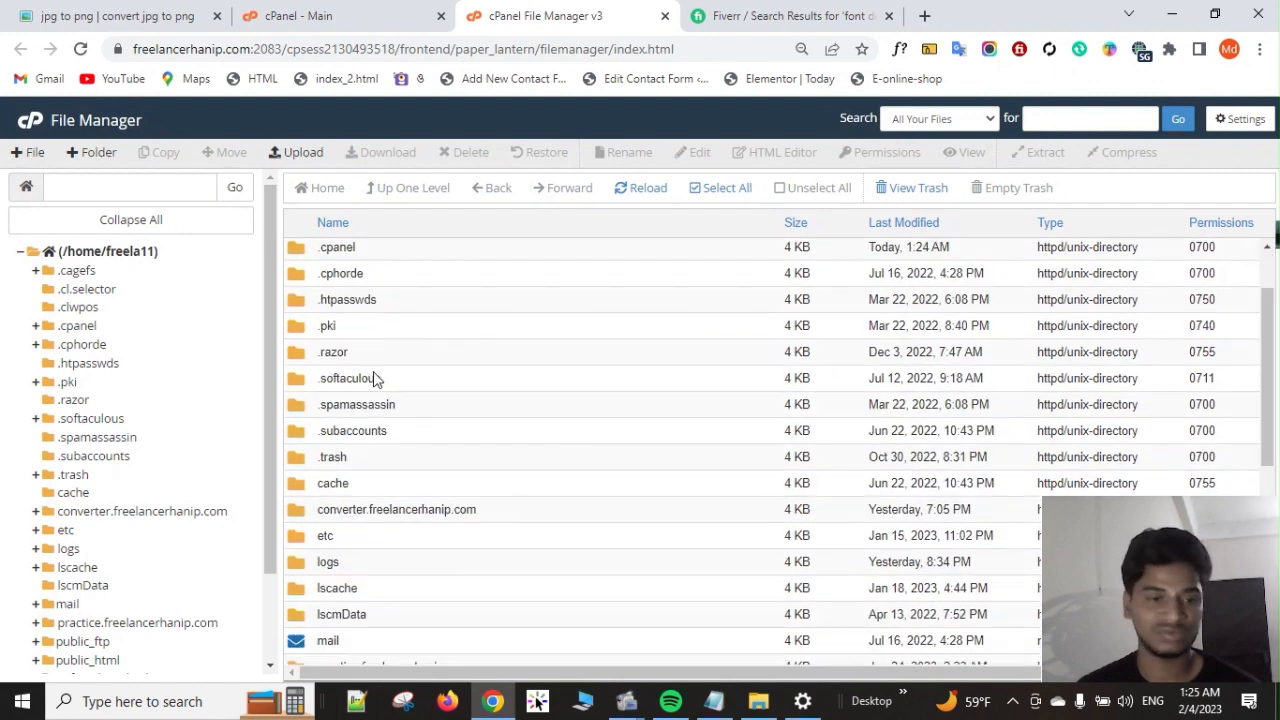
left_click_drag(266, 312, 249, 414)
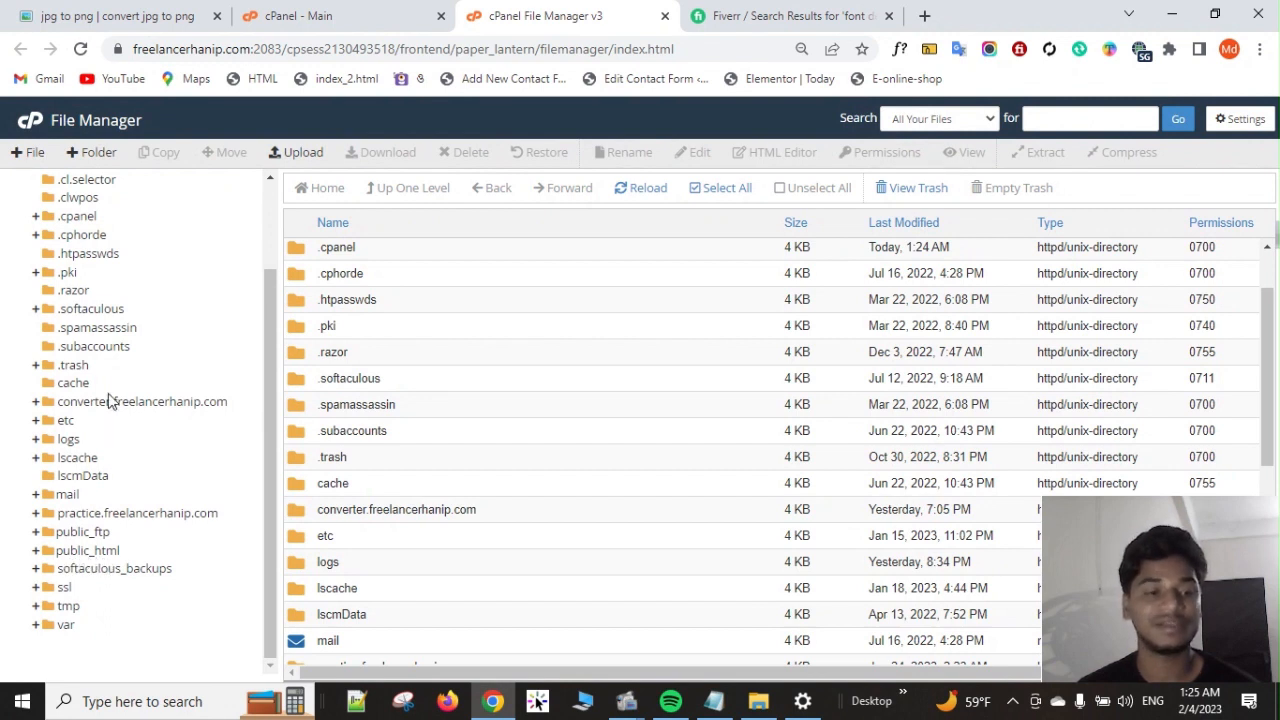
left_click(84, 556)
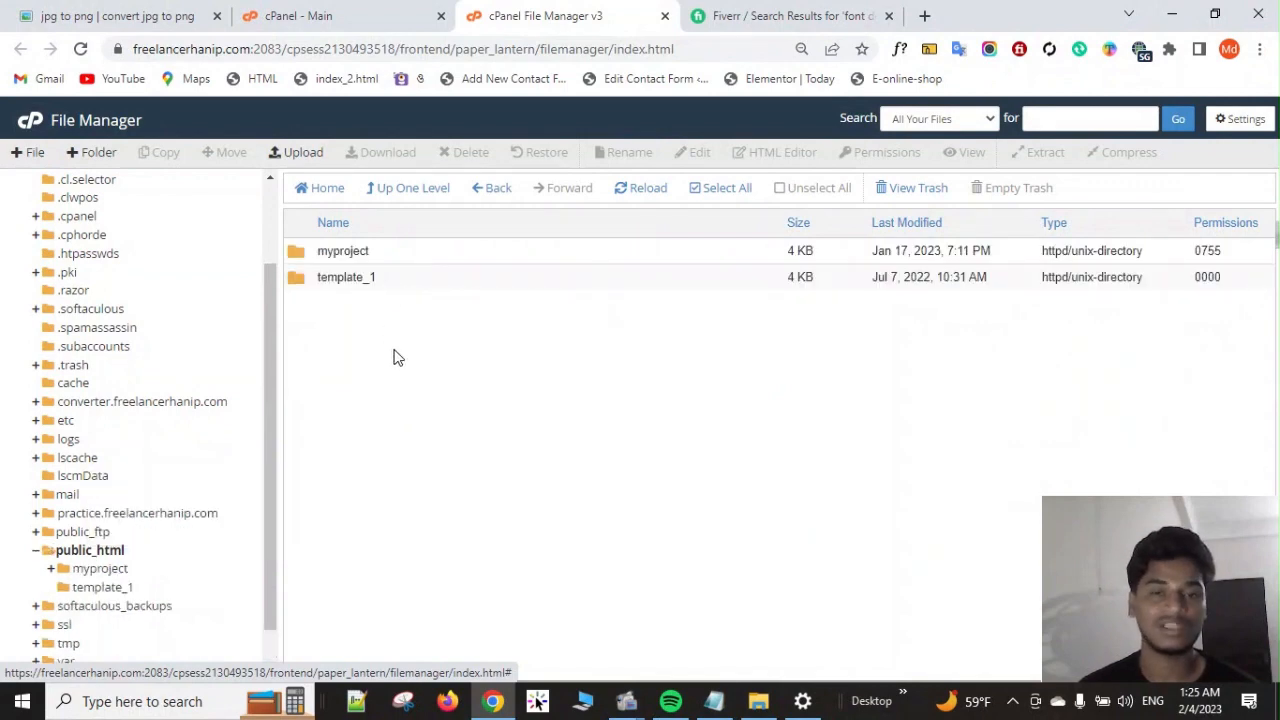
Open the File Upload page targeting /home/freela11/public_html
left_click(297, 155)
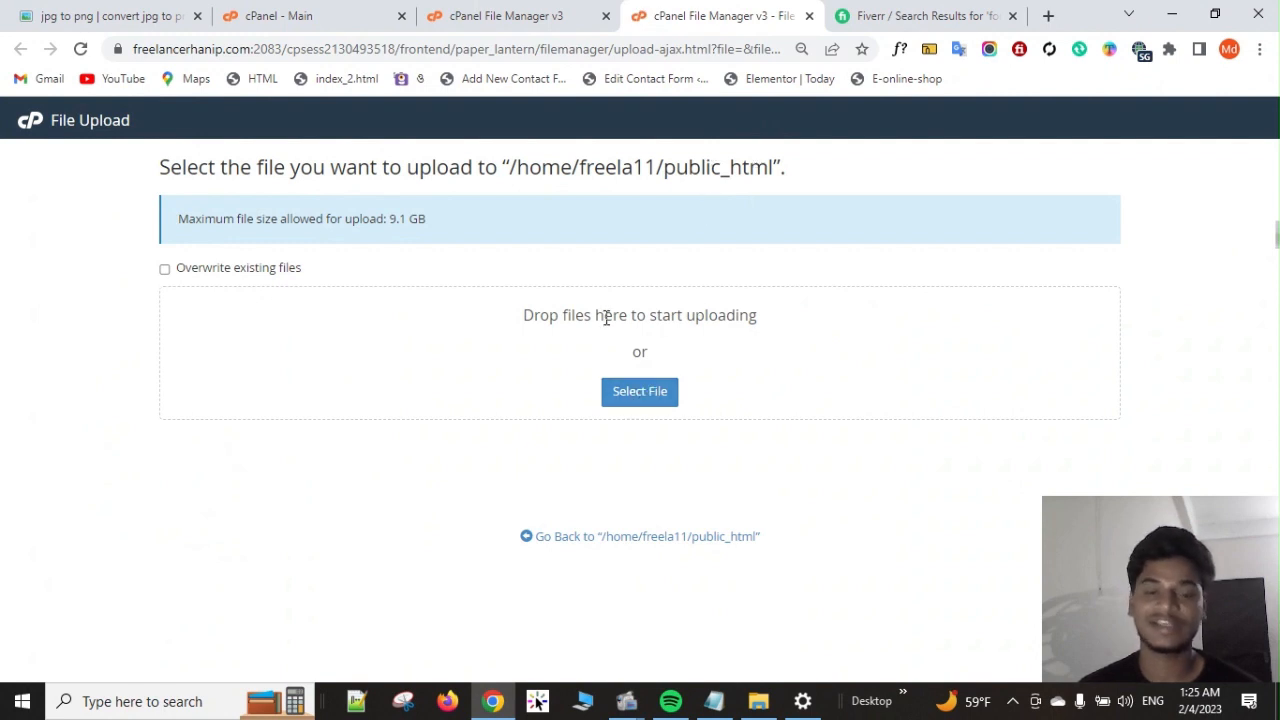
left_click_drag(770, 327, 515, 316)
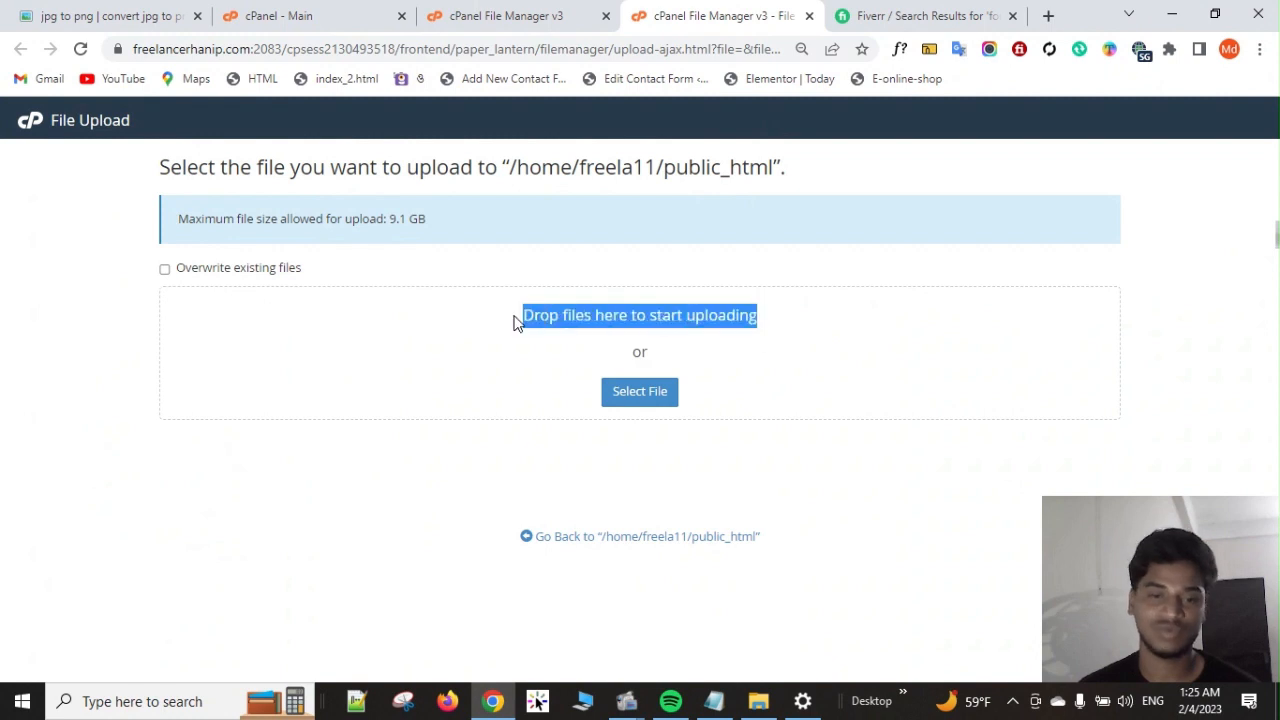
left_click(759, 292)
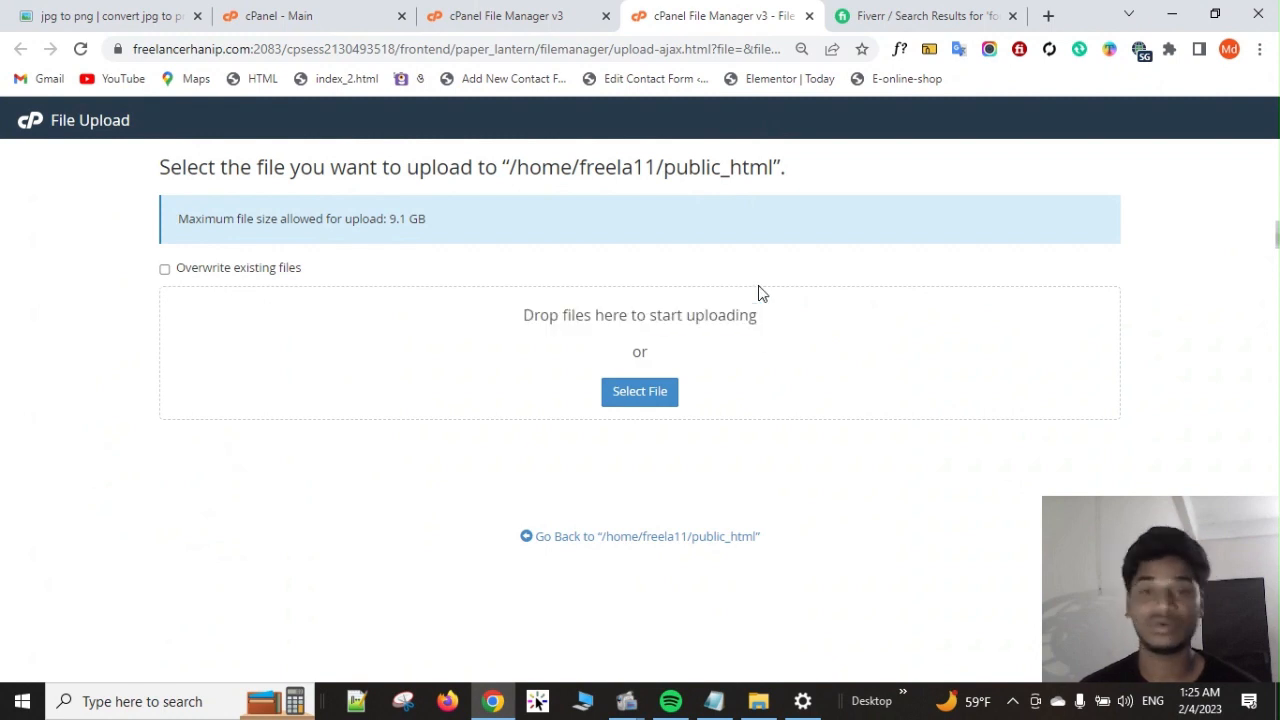
Visit wordpress.org in a new tab, view the WordPress 6.1.1 download page, then close it
left_click(1048, 15)
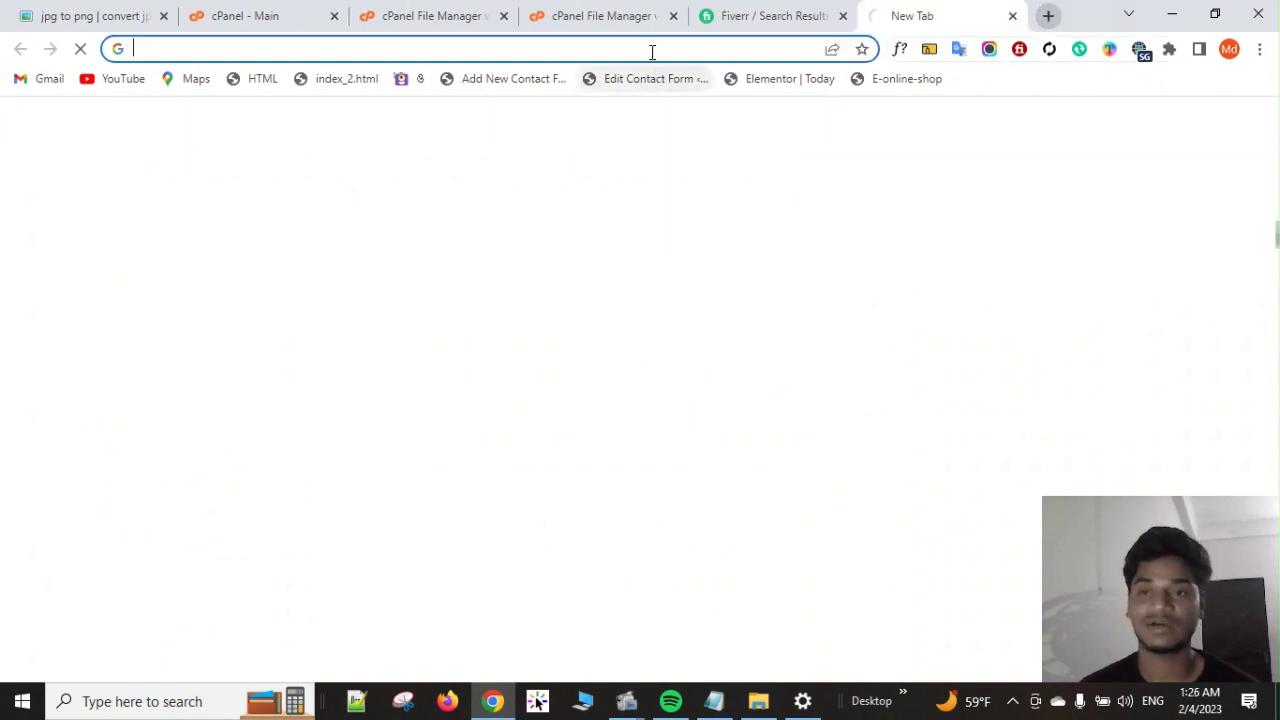
type("wo")
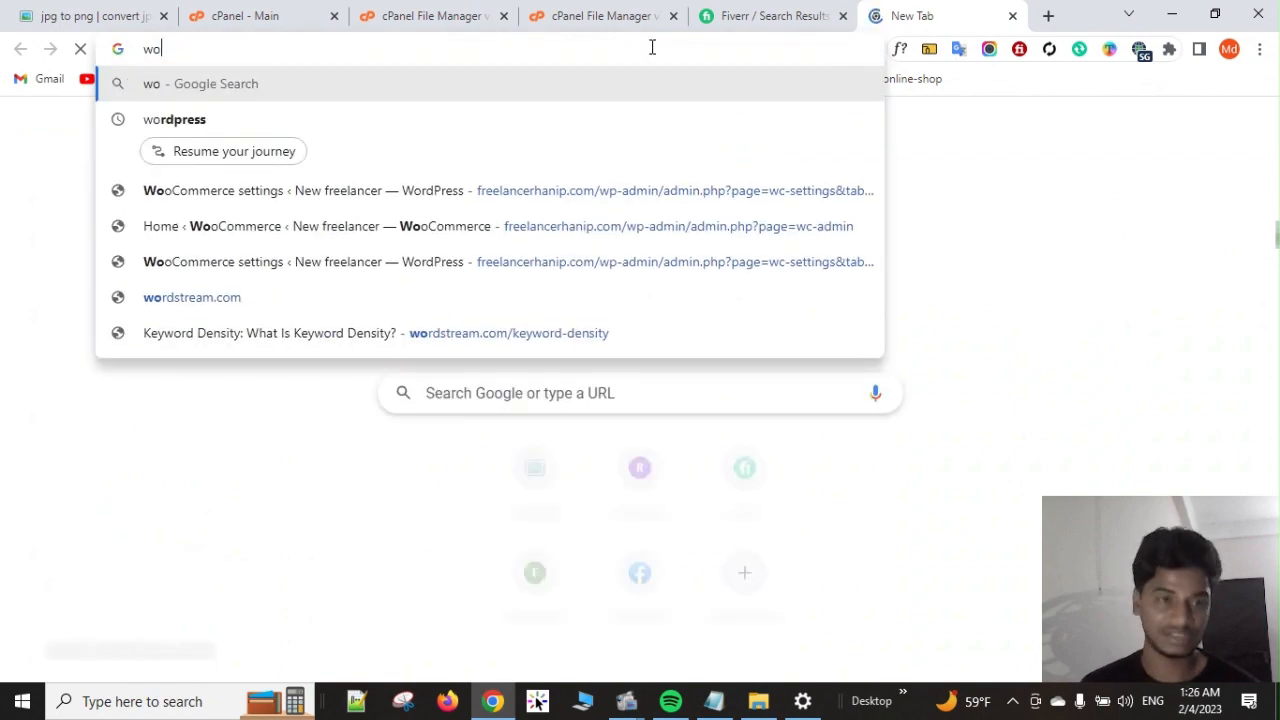
type("rd")
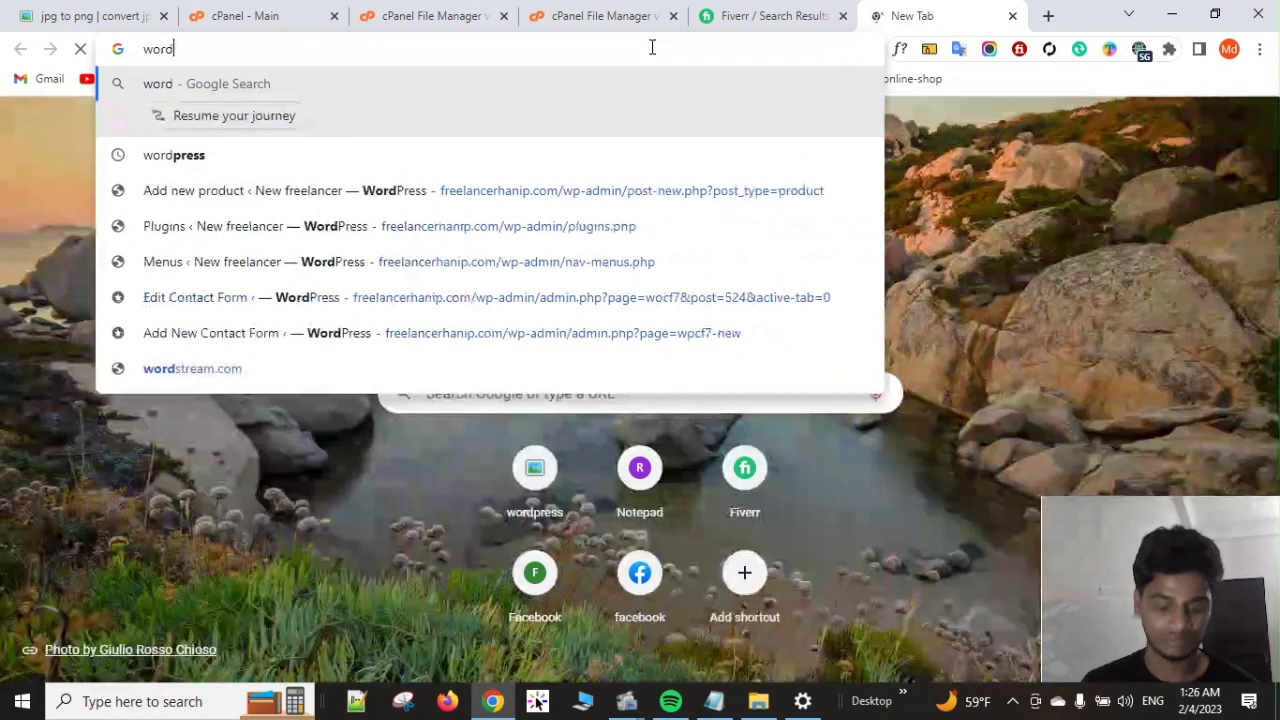
type("press")
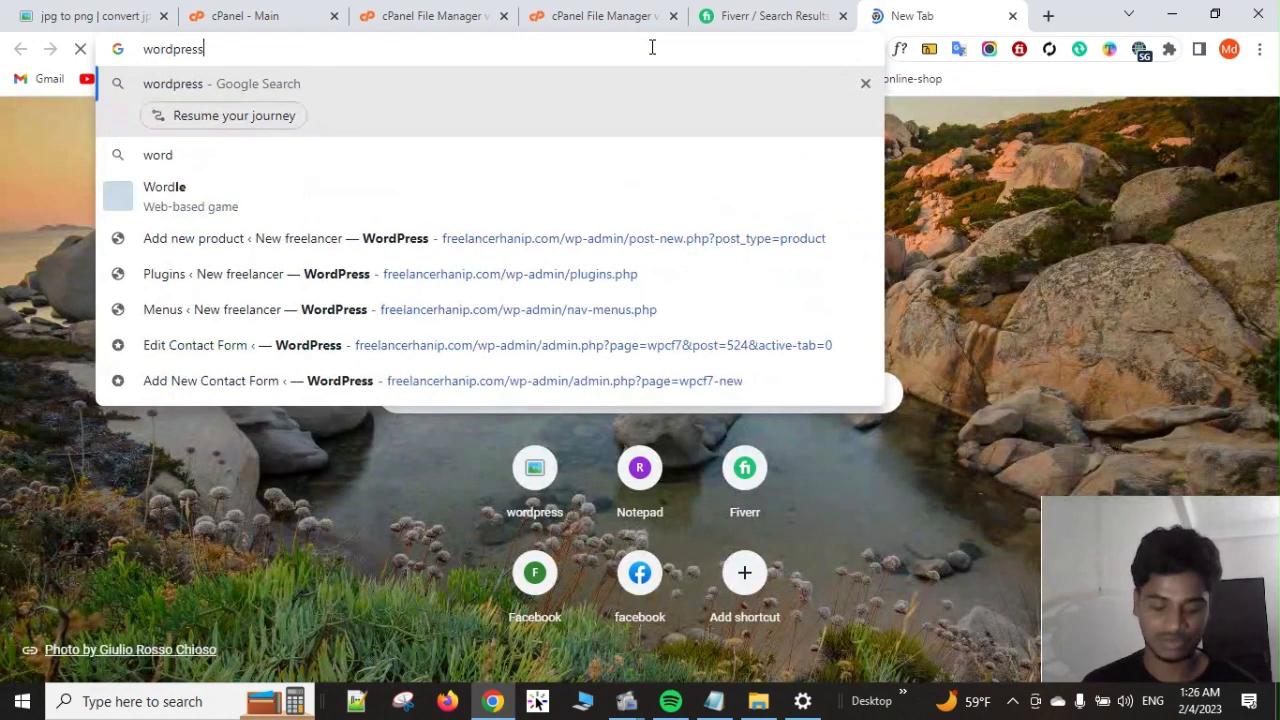
type(".org")
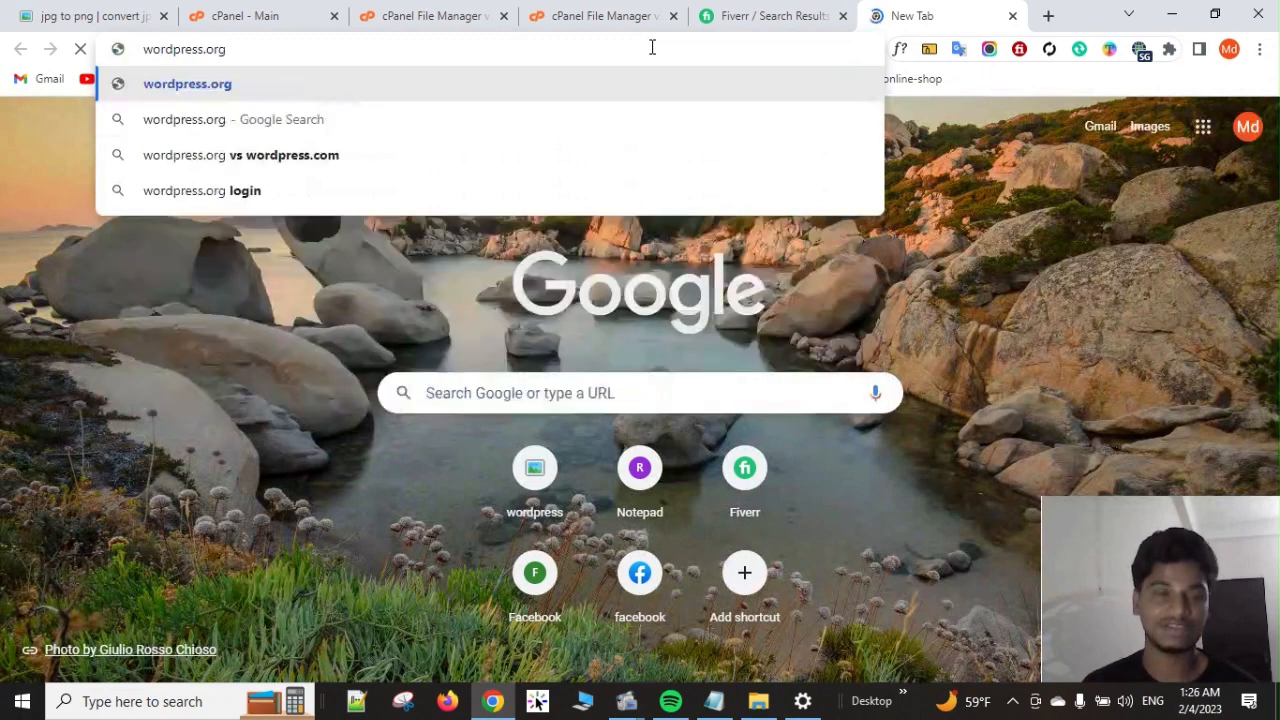
key("Return")
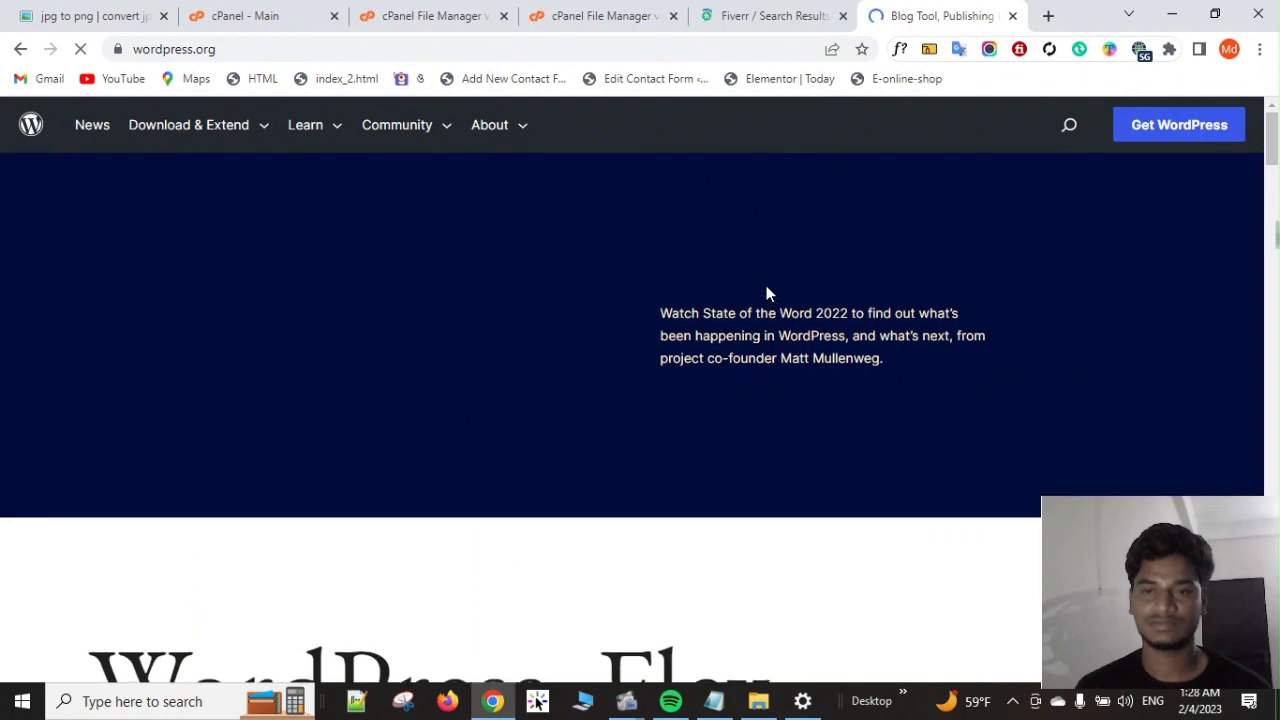
scroll(767, 292, "down", 2)
scroll(767, 293, "down", 1)
scroll(763, 300, "up", 3)
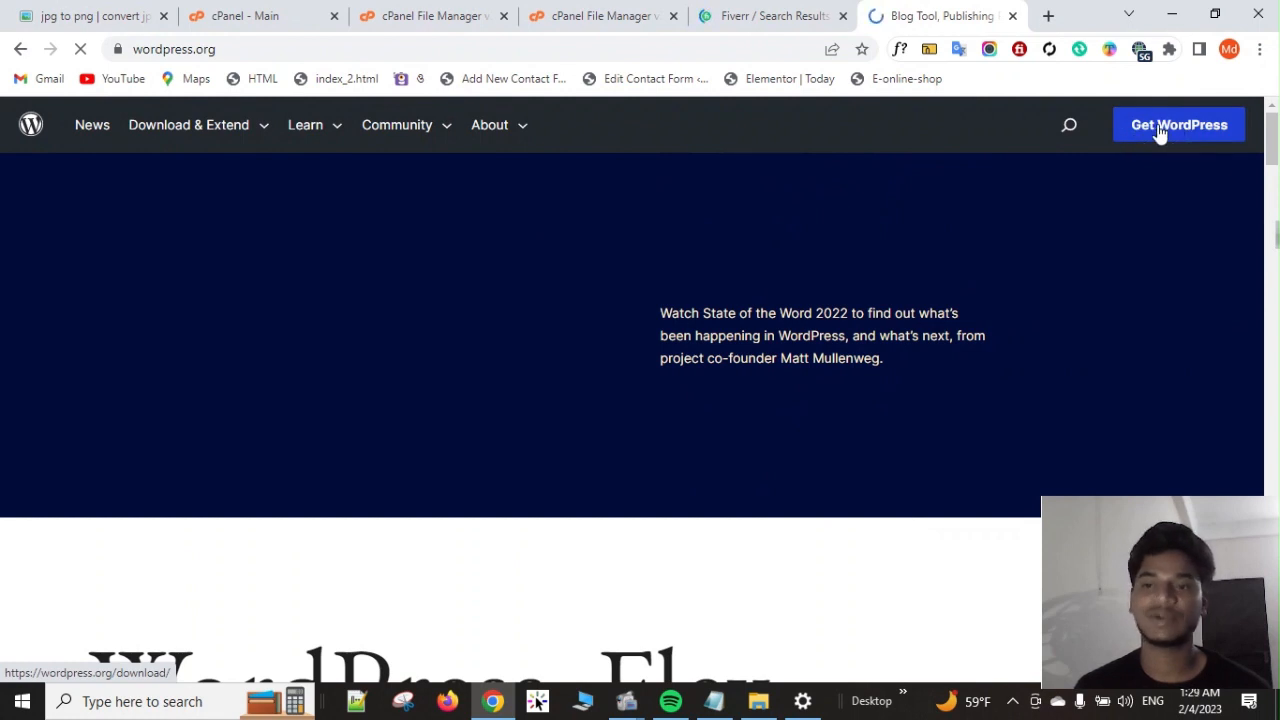
scroll(1170, 132, "down", 2)
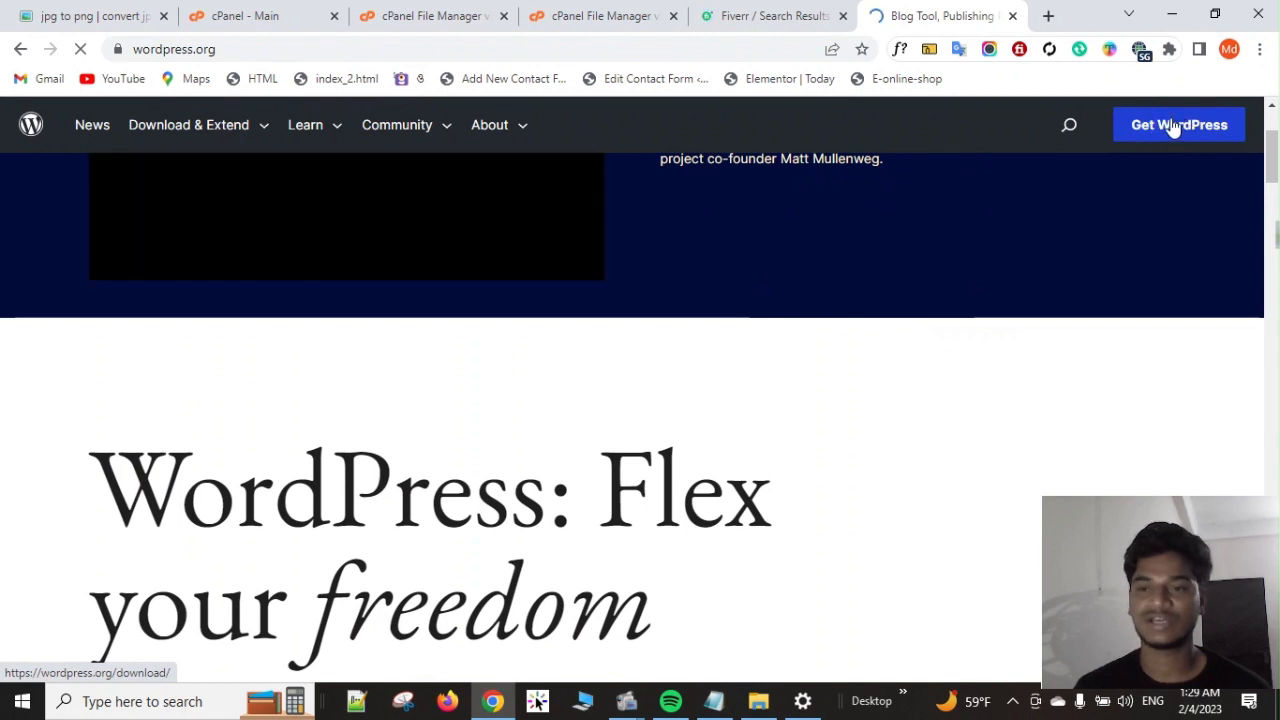
left_click(1173, 125)
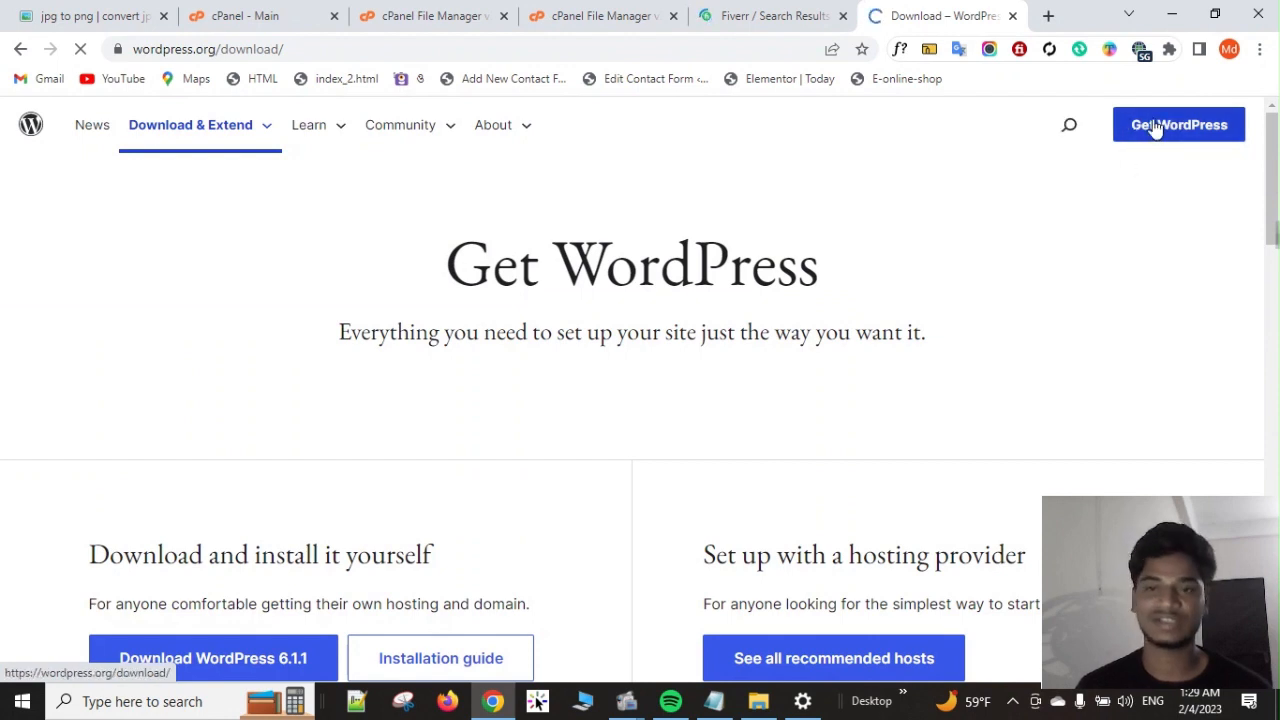
left_click(1014, 17)
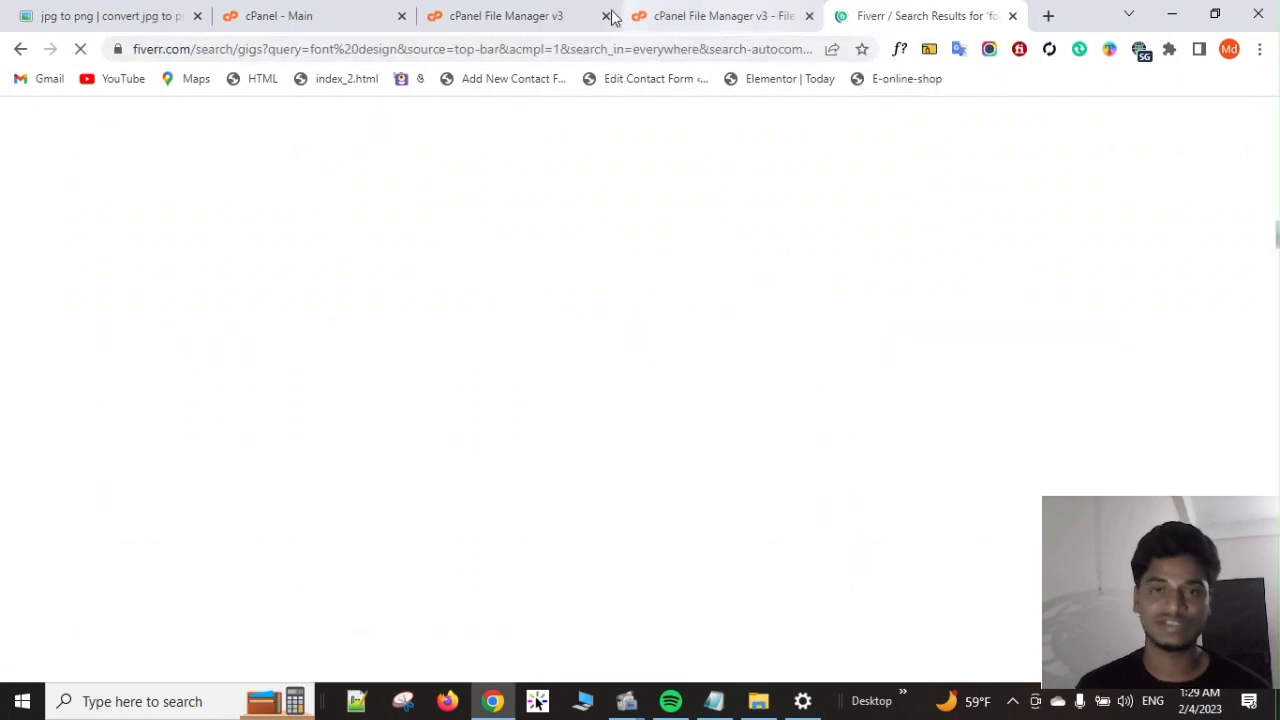
Return to the cPanel upload tab and shrink the browser into a smaller window moved left
left_click(714, 18)
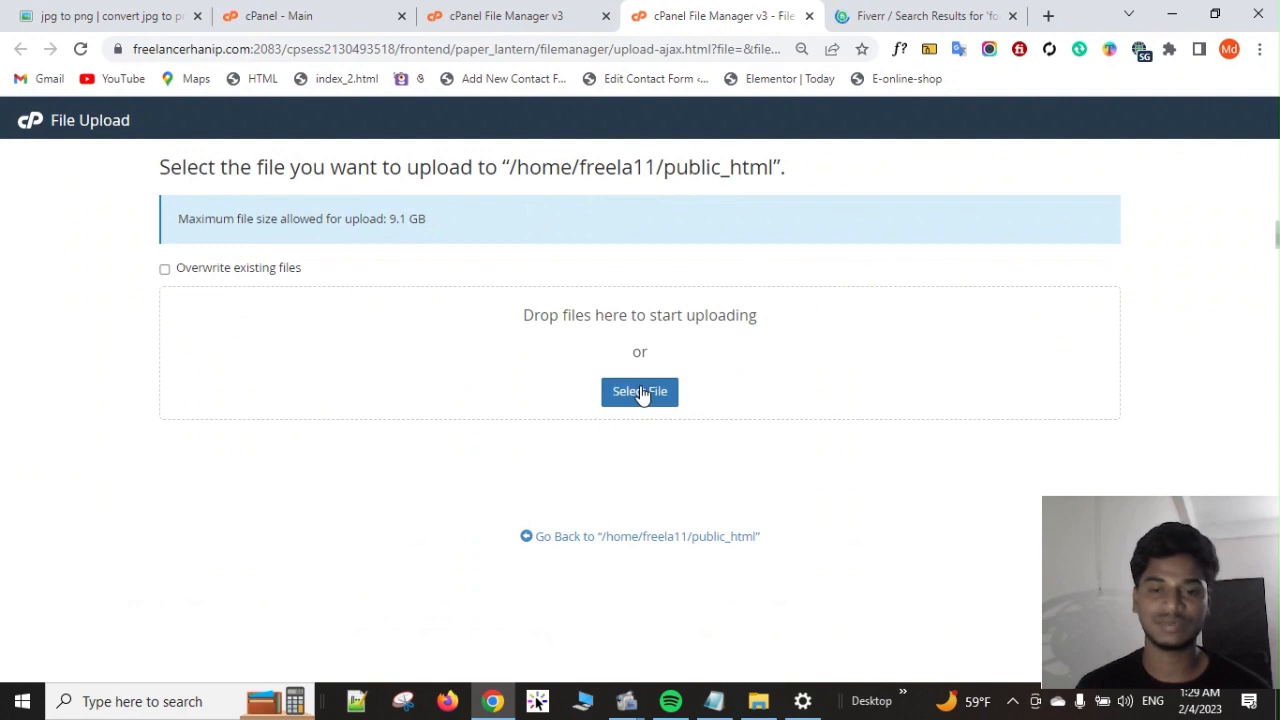
left_click(1215, 12)
left_click_drag(836, 156, 868, 111)
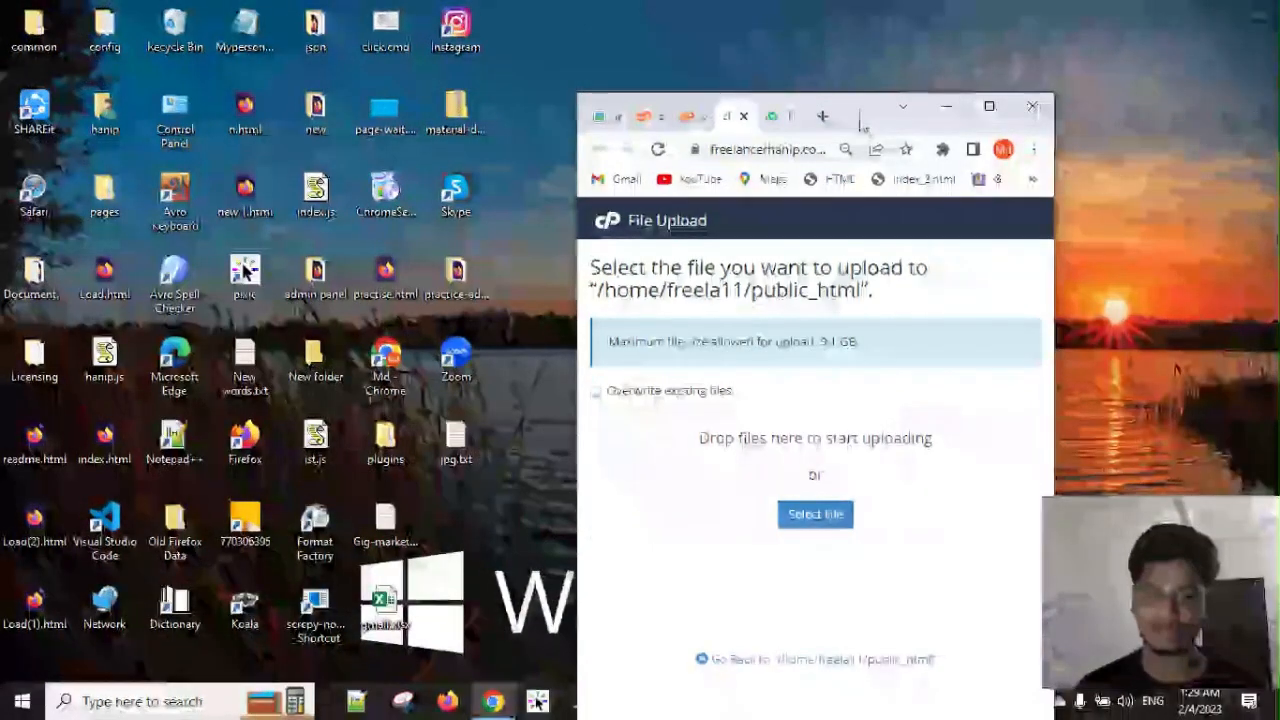
left_click_drag(832, 108, 606, 52)
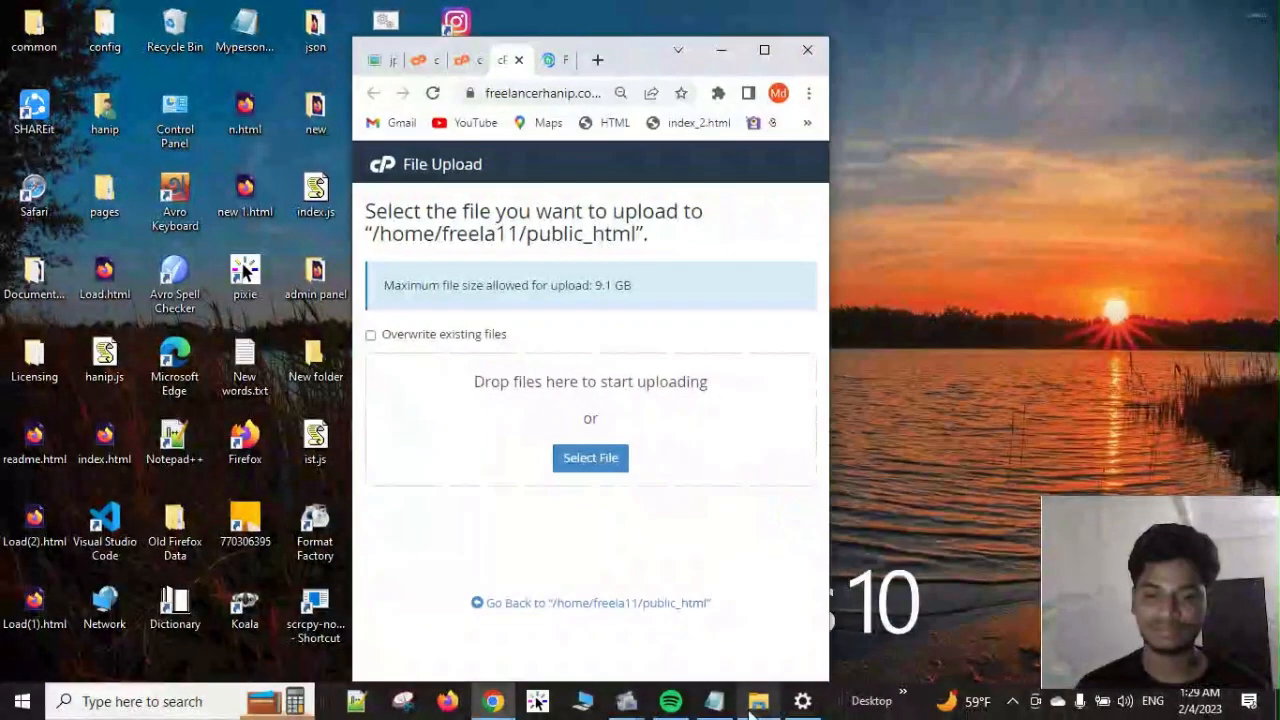
Open the Downloads folder in a restored File Explorer window beside the browser
mouse_move(765, 708)
left_click(774, 609)
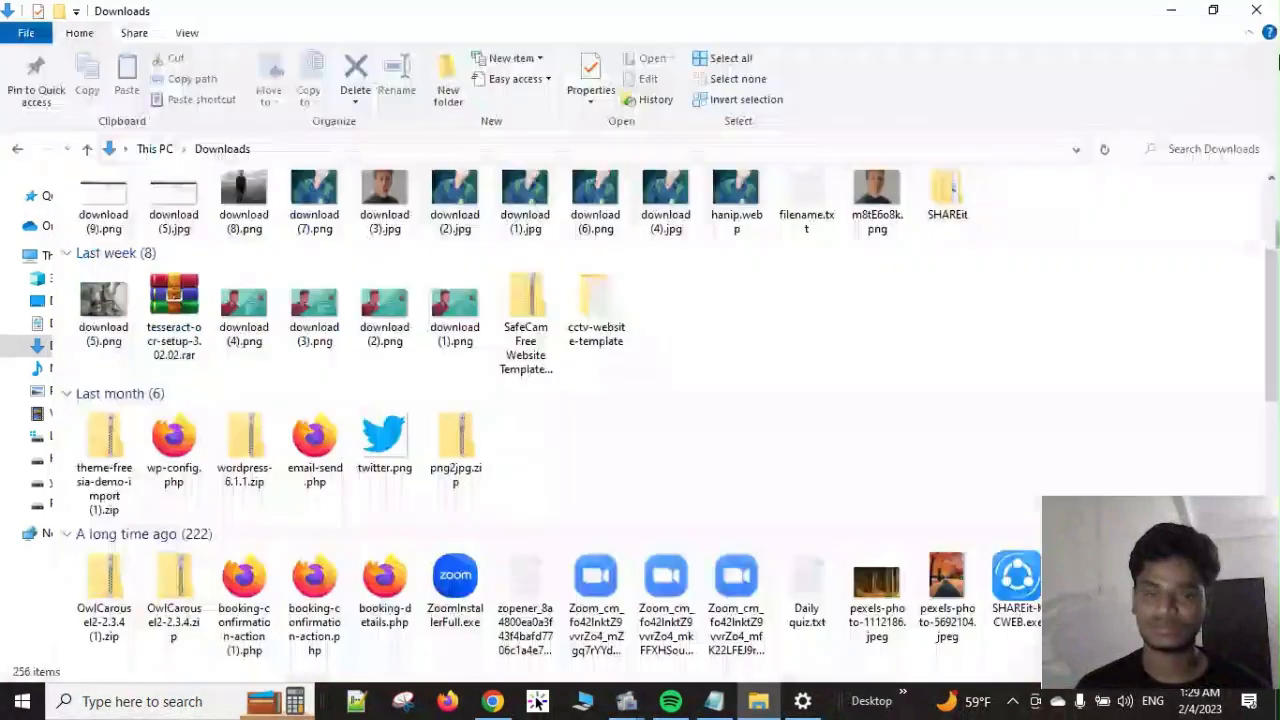
left_click(1213, 10)
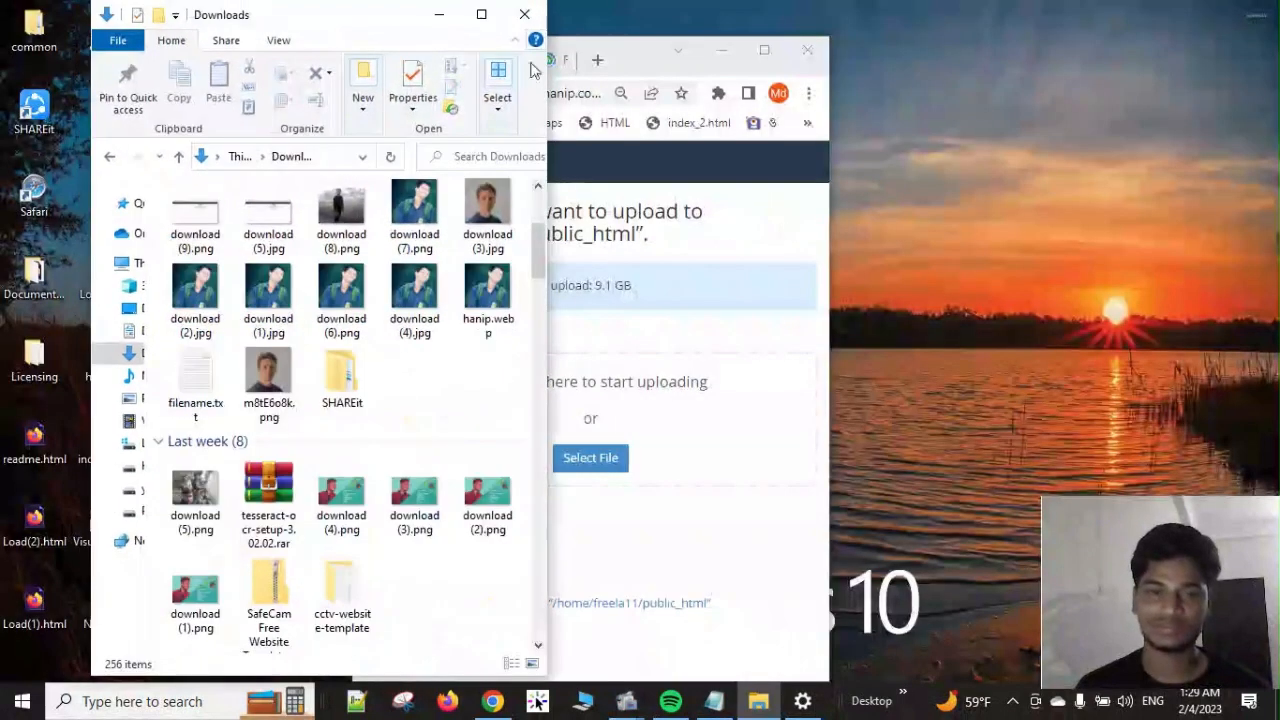
left_click_drag(623, 54, 905, 29)
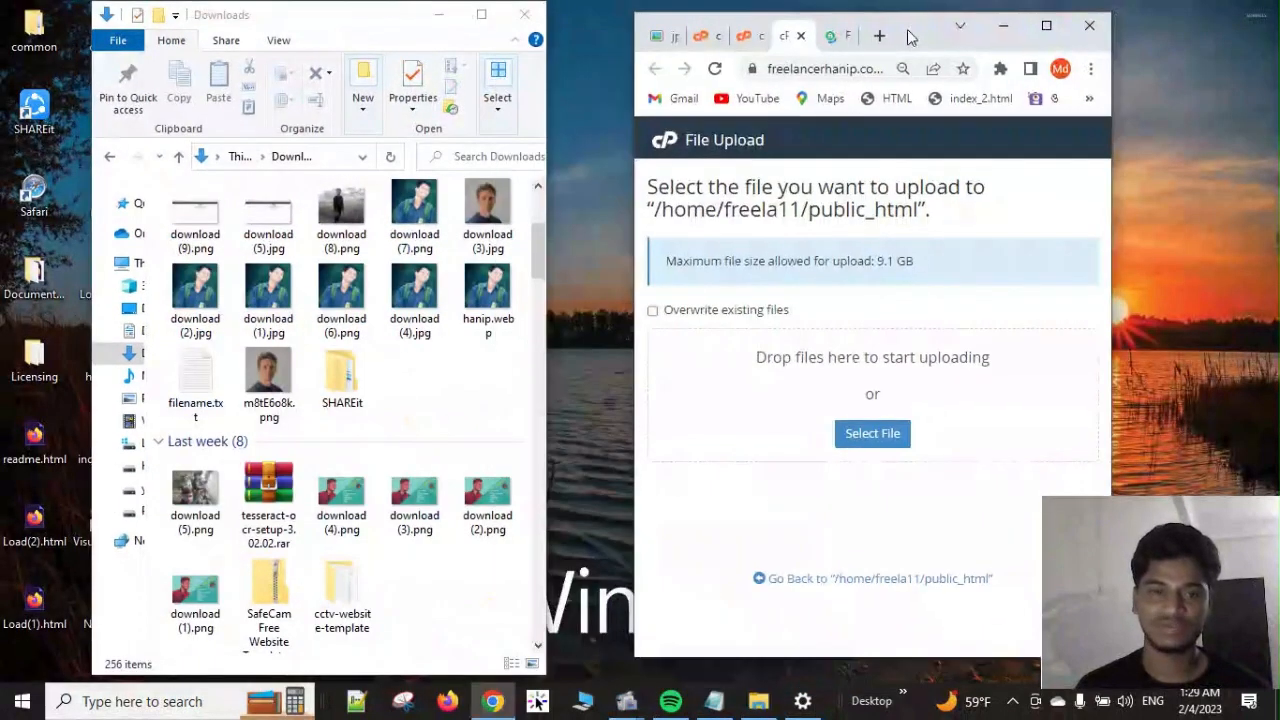
left_click_drag(533, 262, 528, 294)
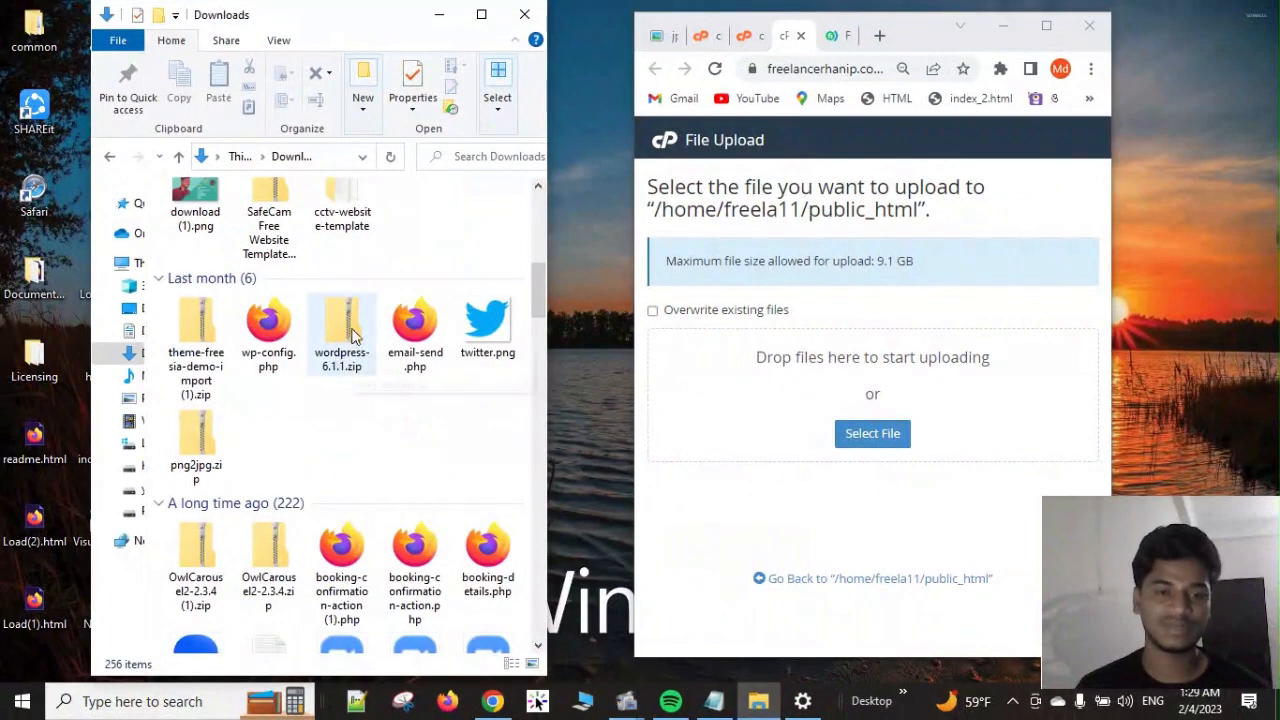
Drag wordpress-6.1.1.zip from Downloads onto the public_html upload drop area
left_click(355, 352)
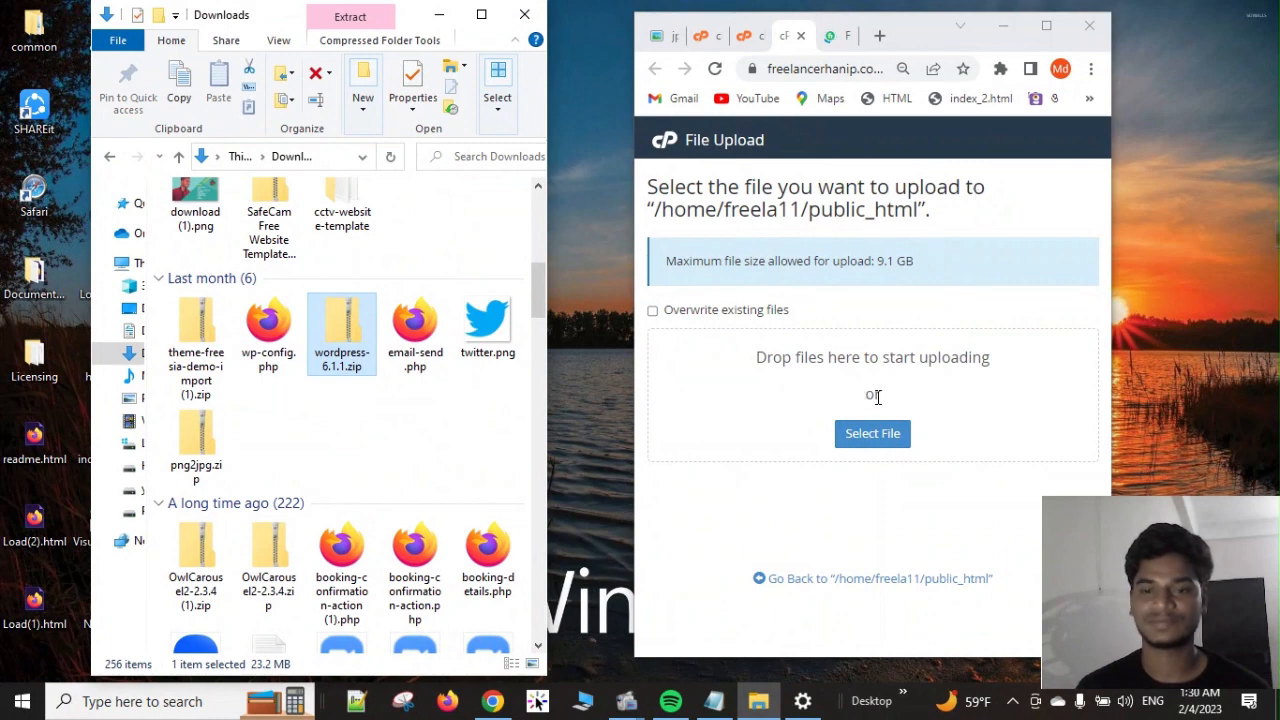
left_click_drag(932, 36, 908, 25)
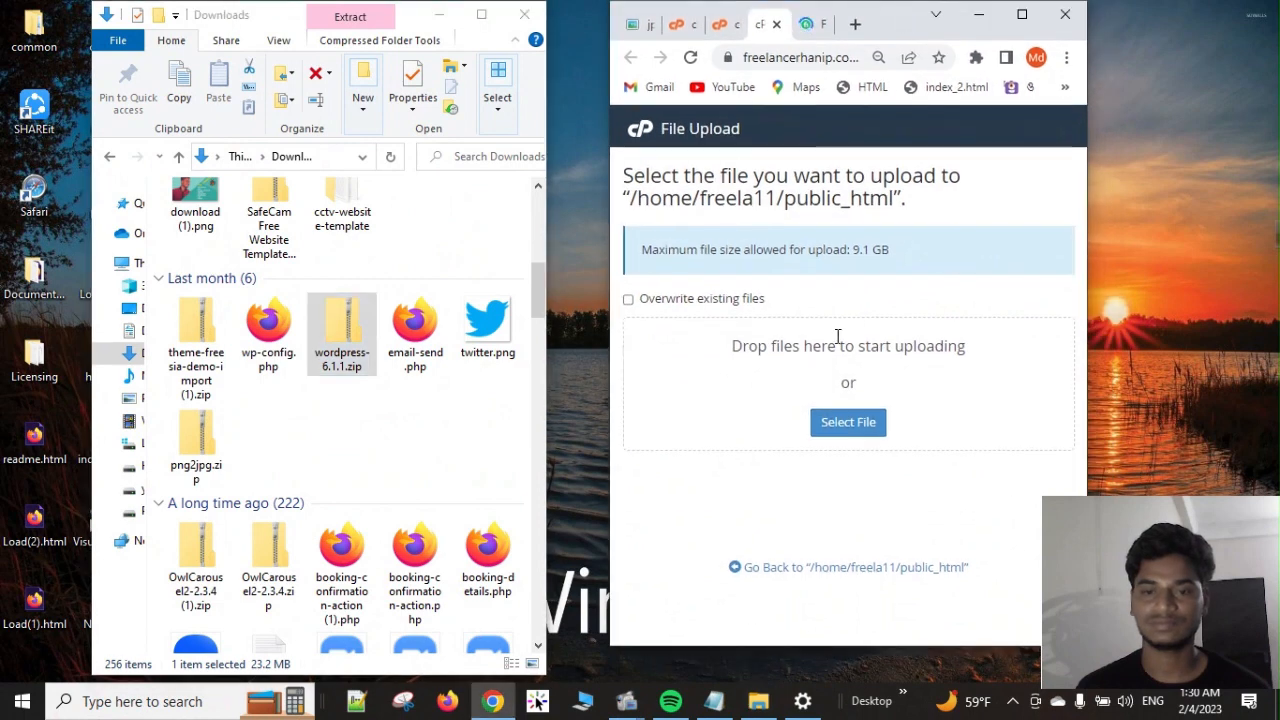
left_click(349, 340)
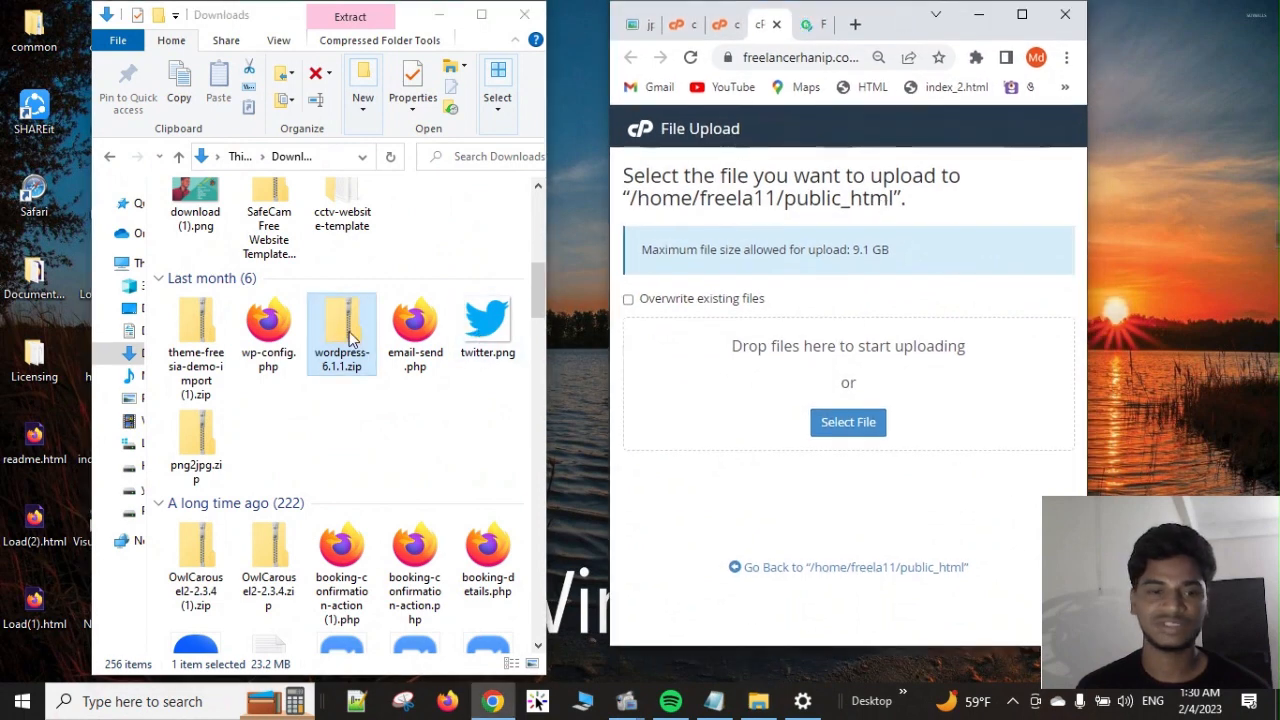
left_click_drag(349, 340, 835, 414)
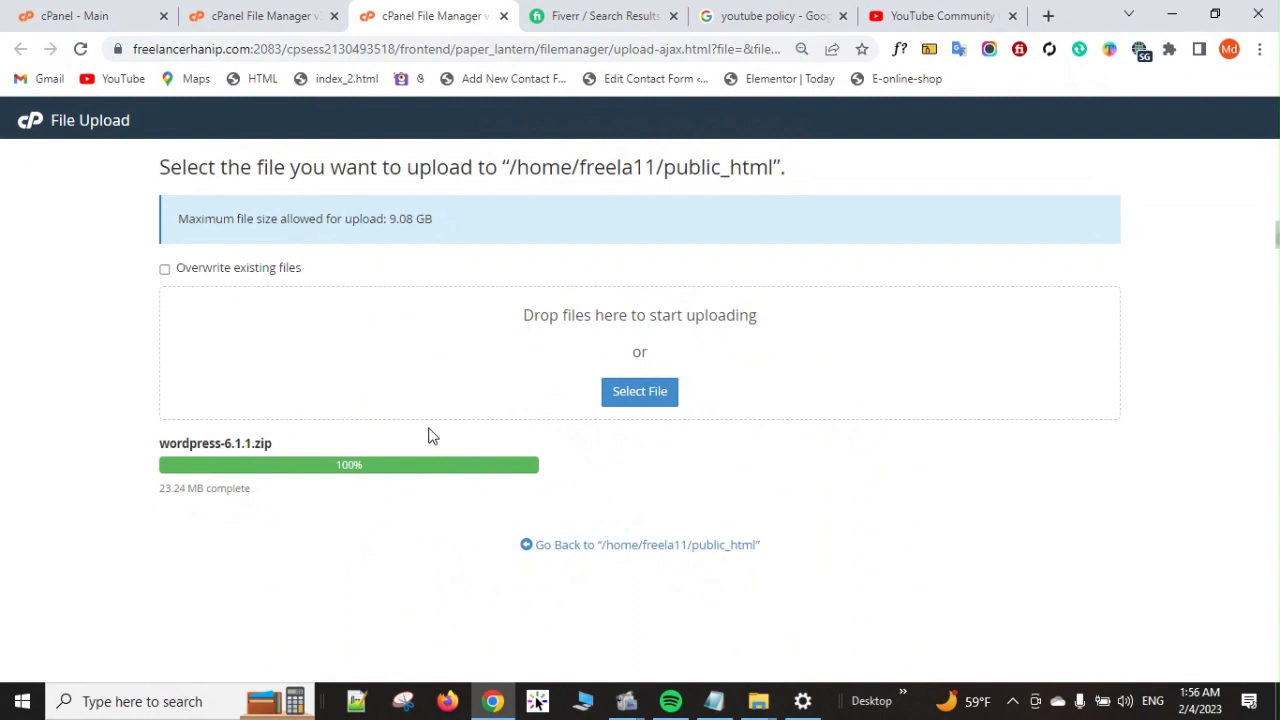
Back in public_html, extract wordpress-6.1.1.zip into /public_html and dismiss the results
left_click(577, 550)
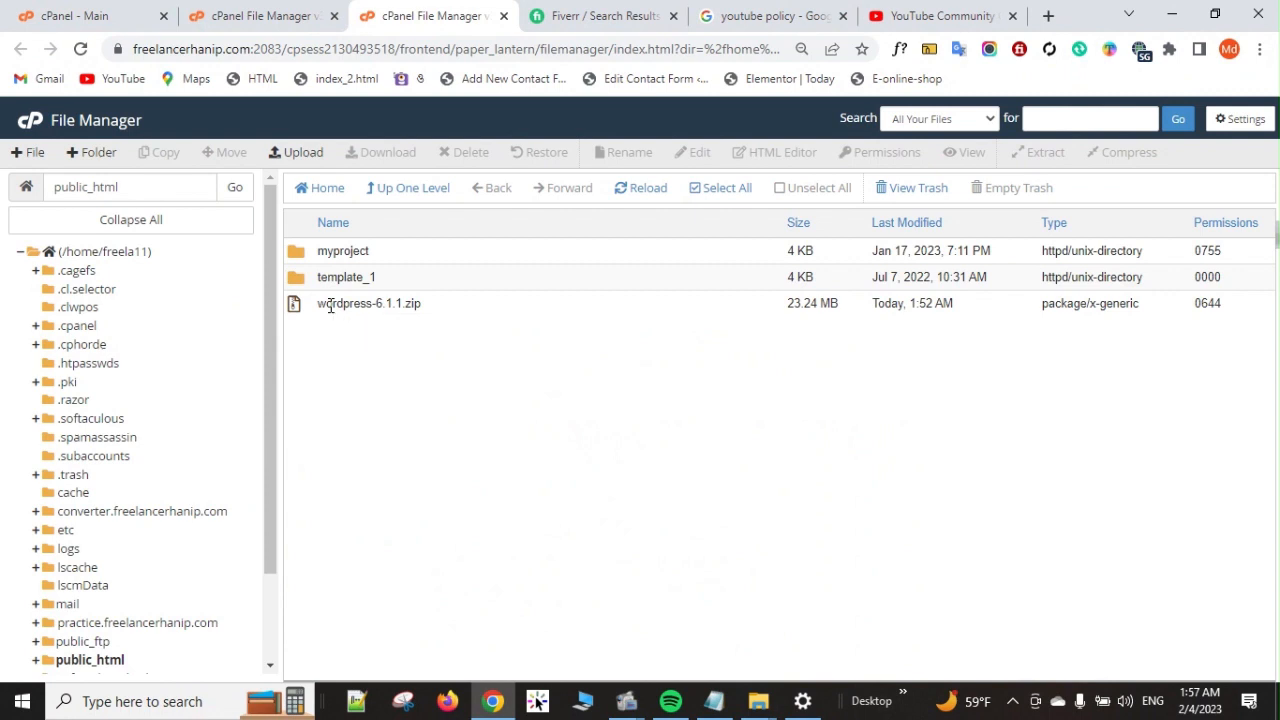
right_click(331, 311)
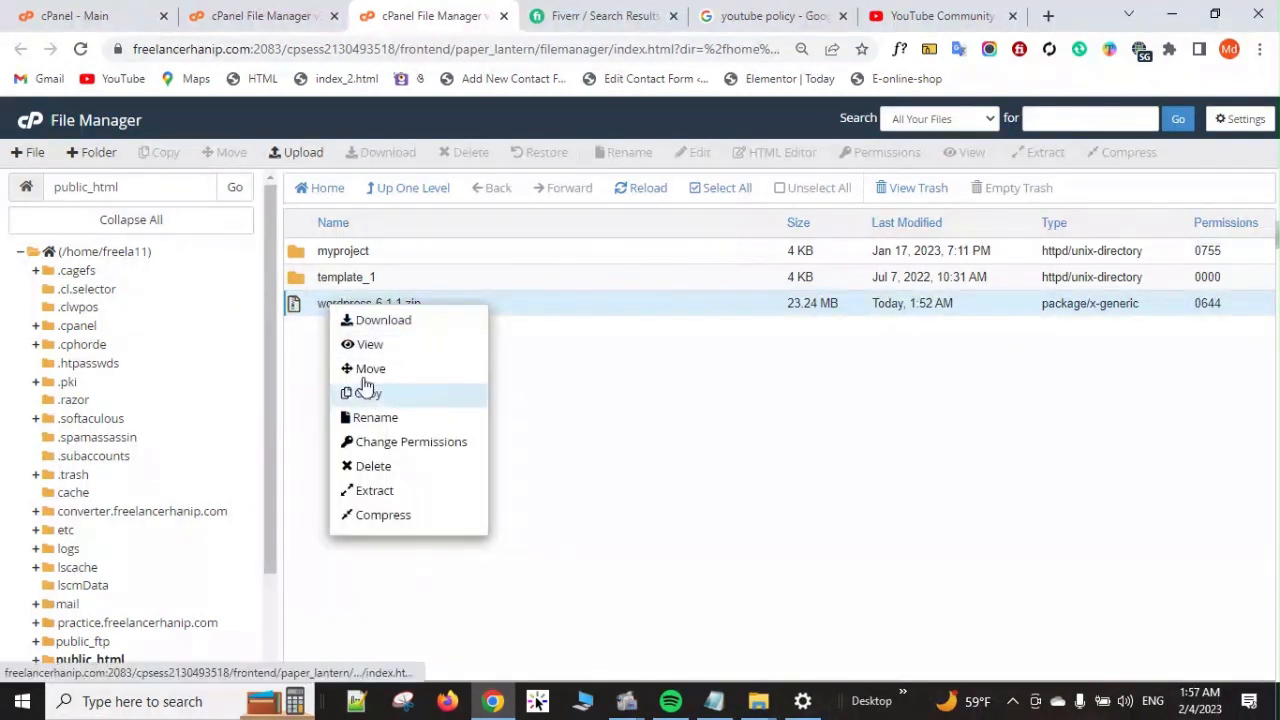
left_click(383, 497)
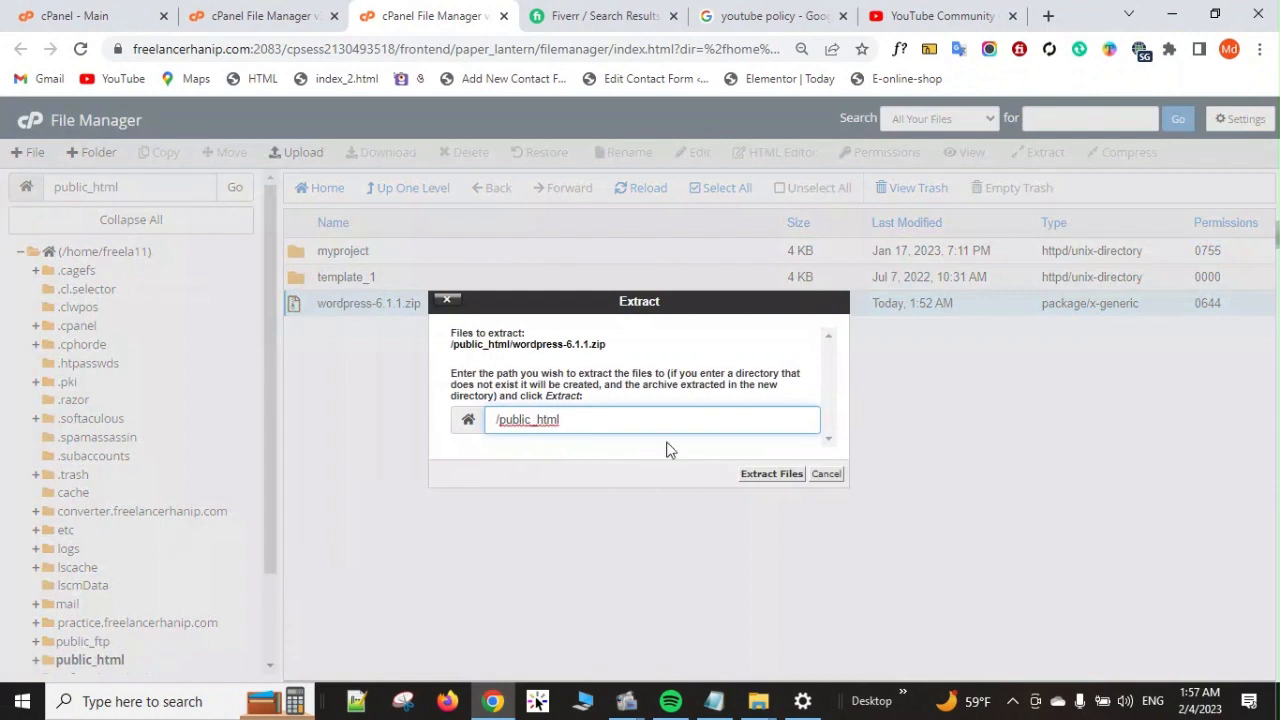
left_click(772, 475)
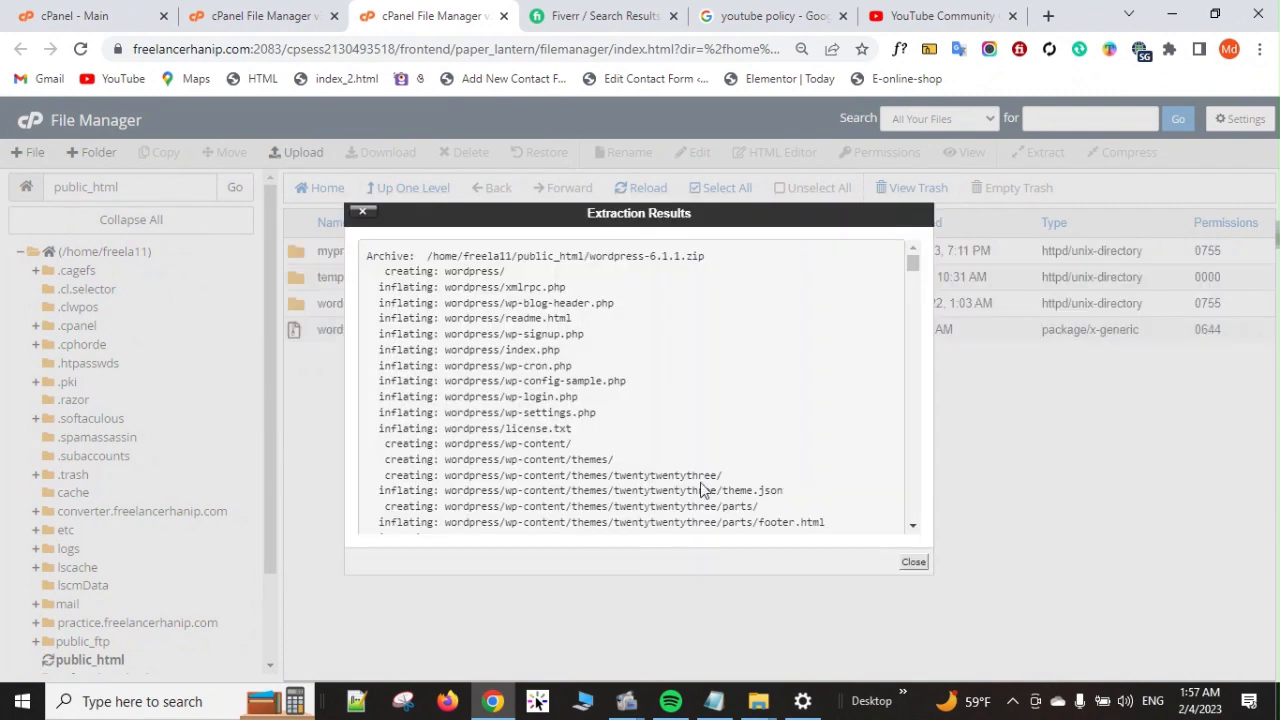
scroll(760, 480, "down", 10)
left_click(913, 561)
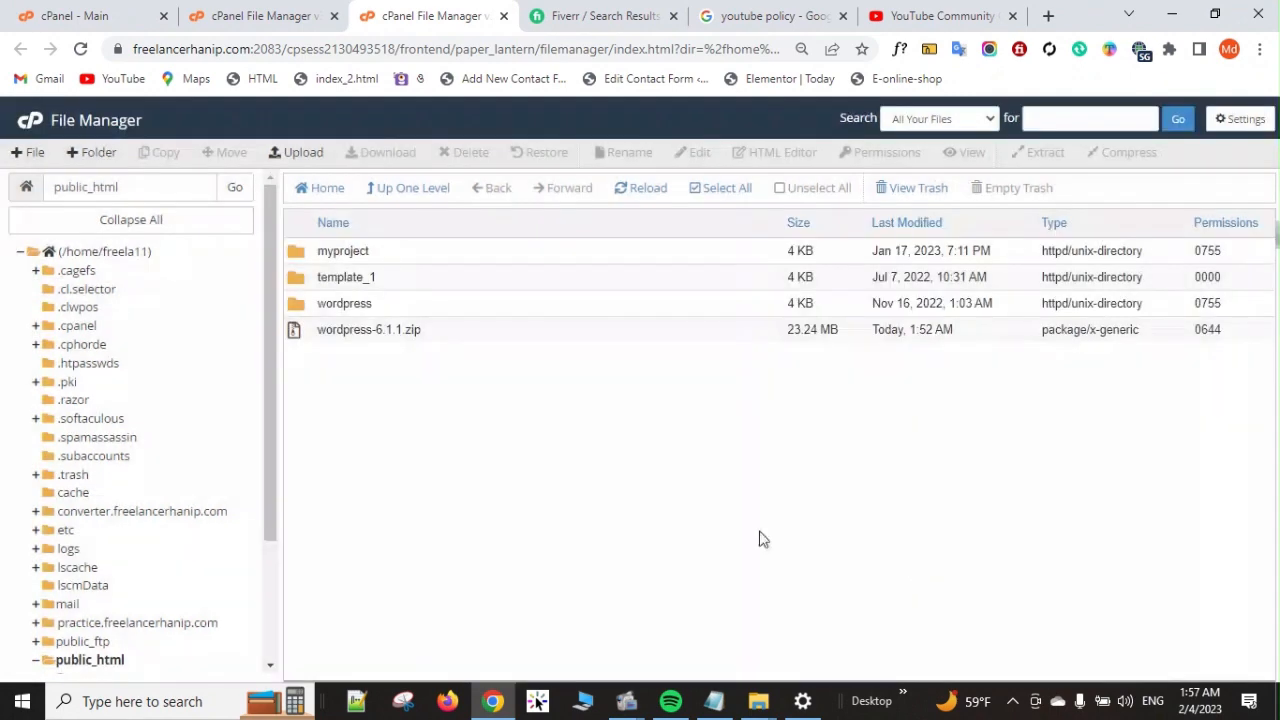
Delete wordpress-6.1.1.zip with 'Skip the trash and permanently delete the files' ticked
right_click(295, 335)
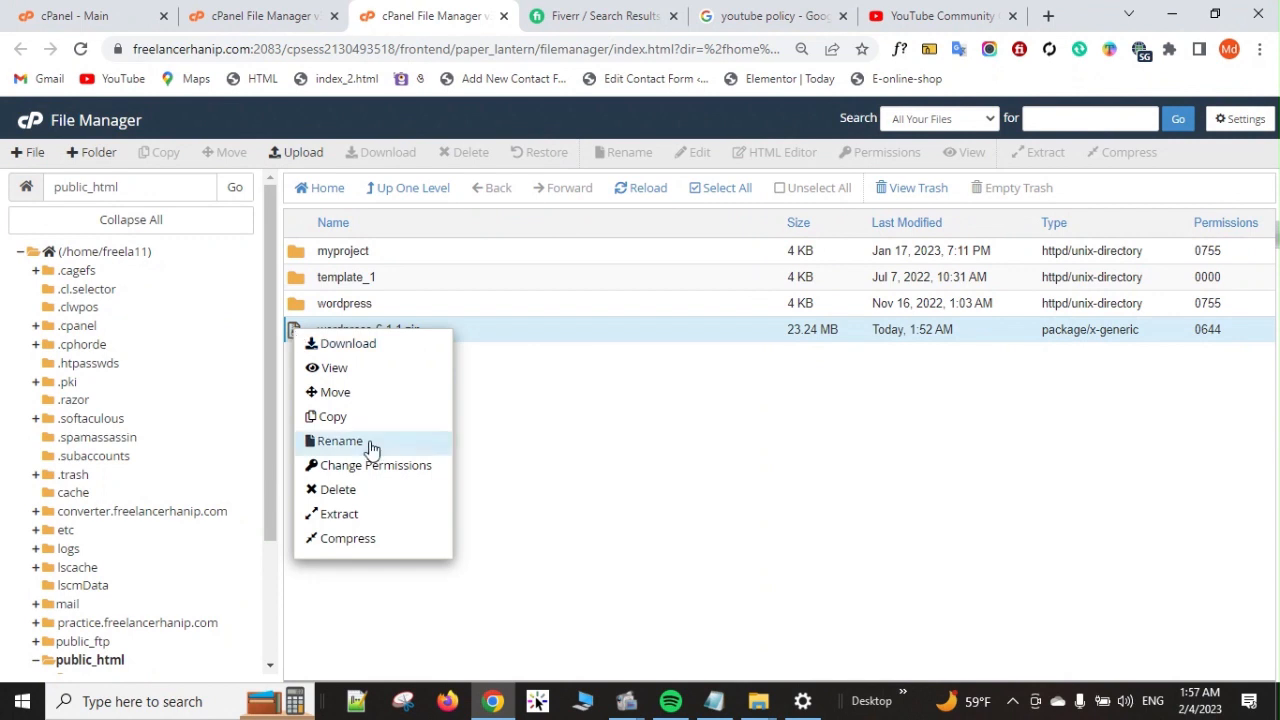
left_click(340, 490)
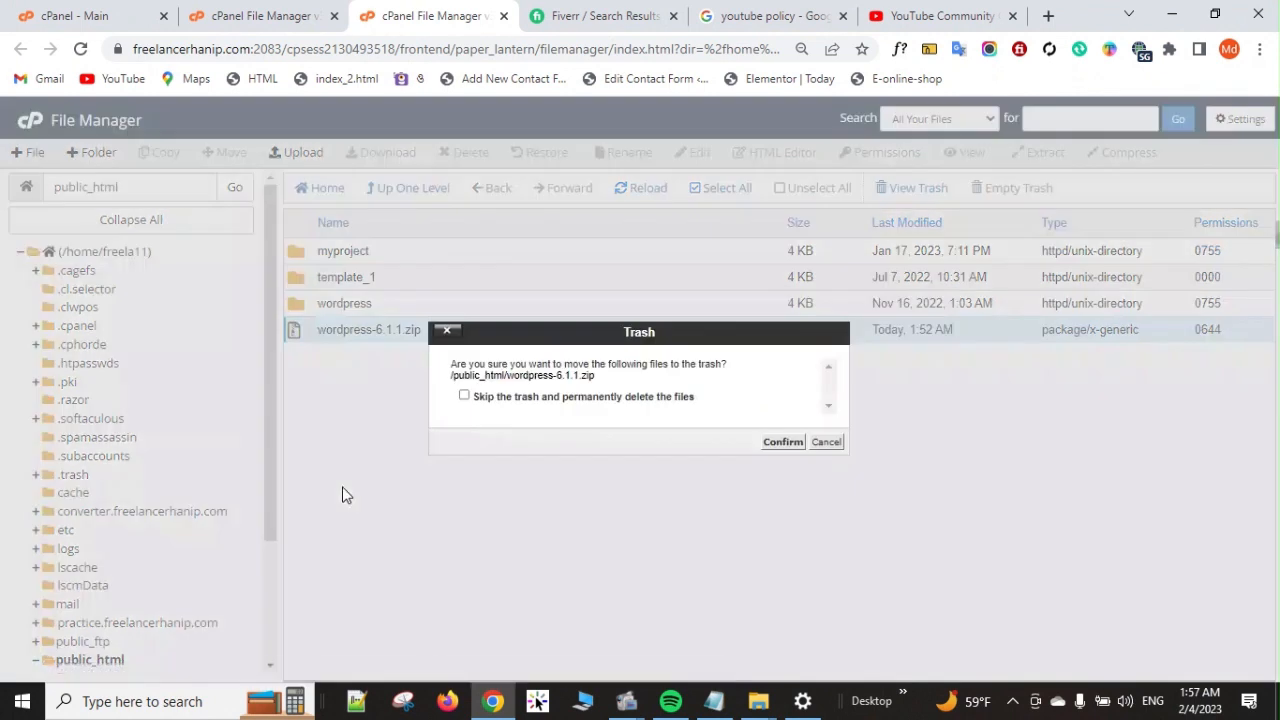
left_click(464, 396)
left_click(783, 442)
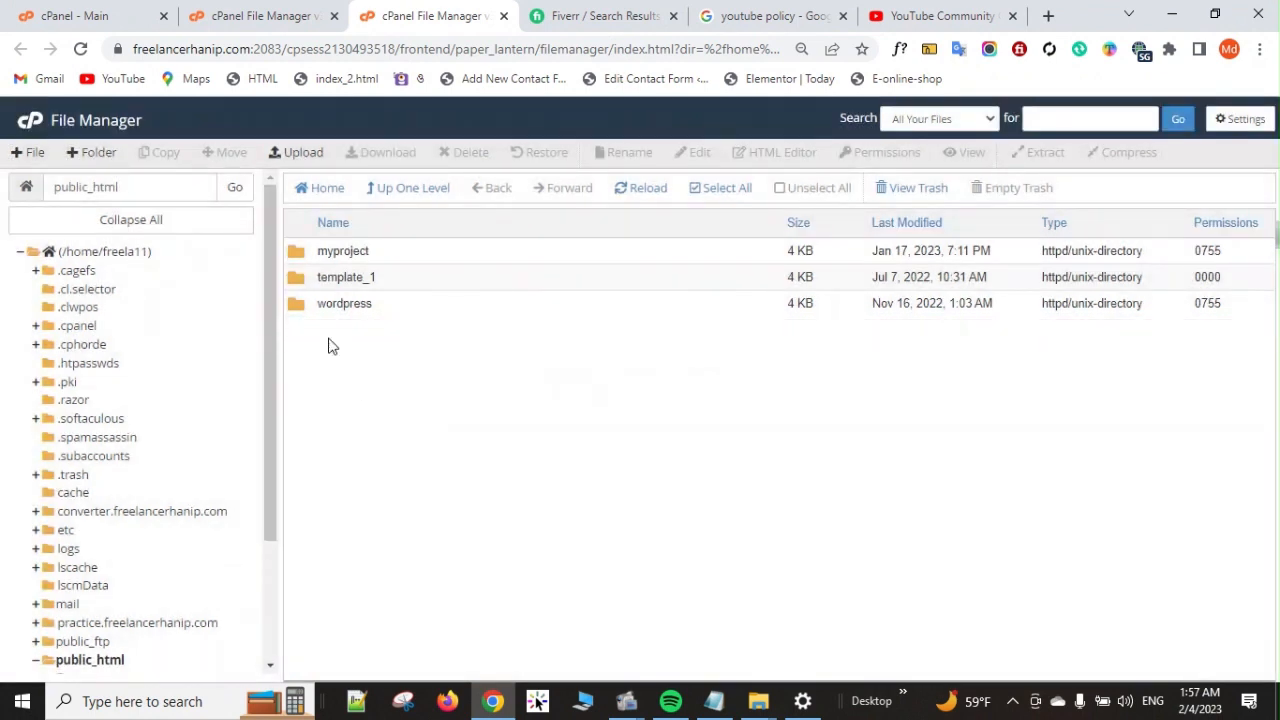
Open the extracted wordpress folder in public_html to show wp-admin, index.php and the other WordPress files
double_click(296, 306)
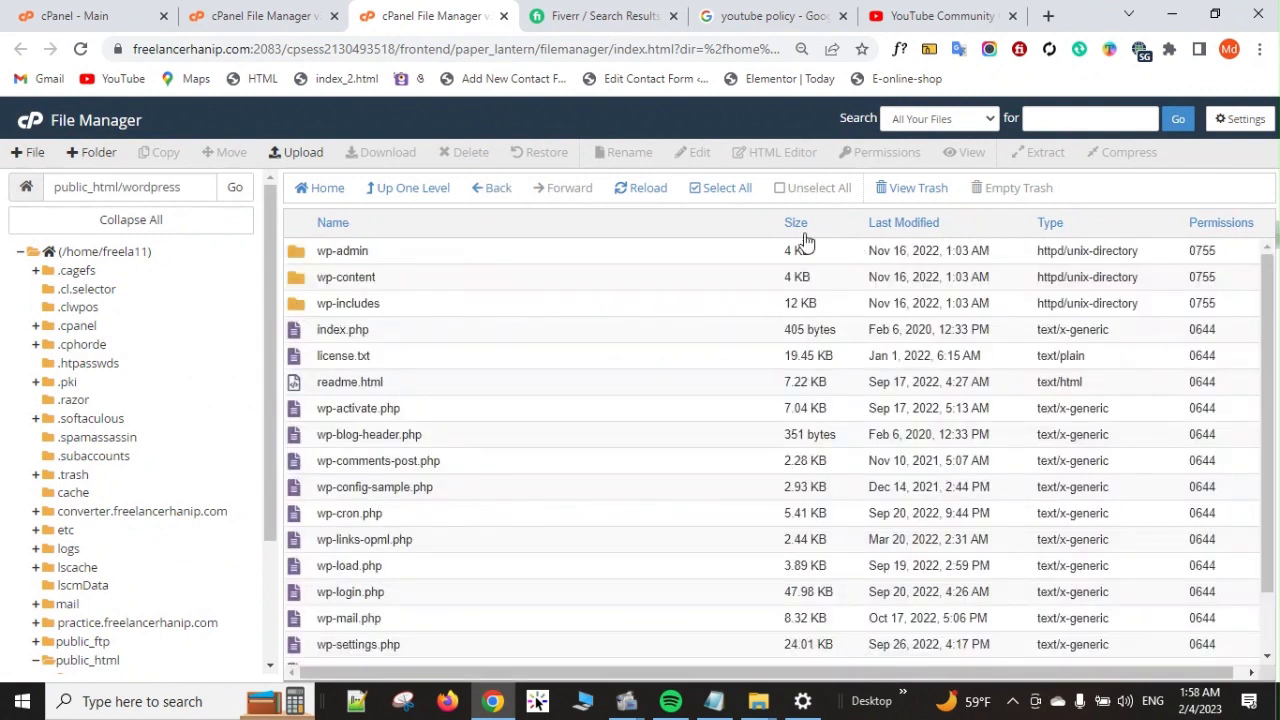
left_click(498, 190)
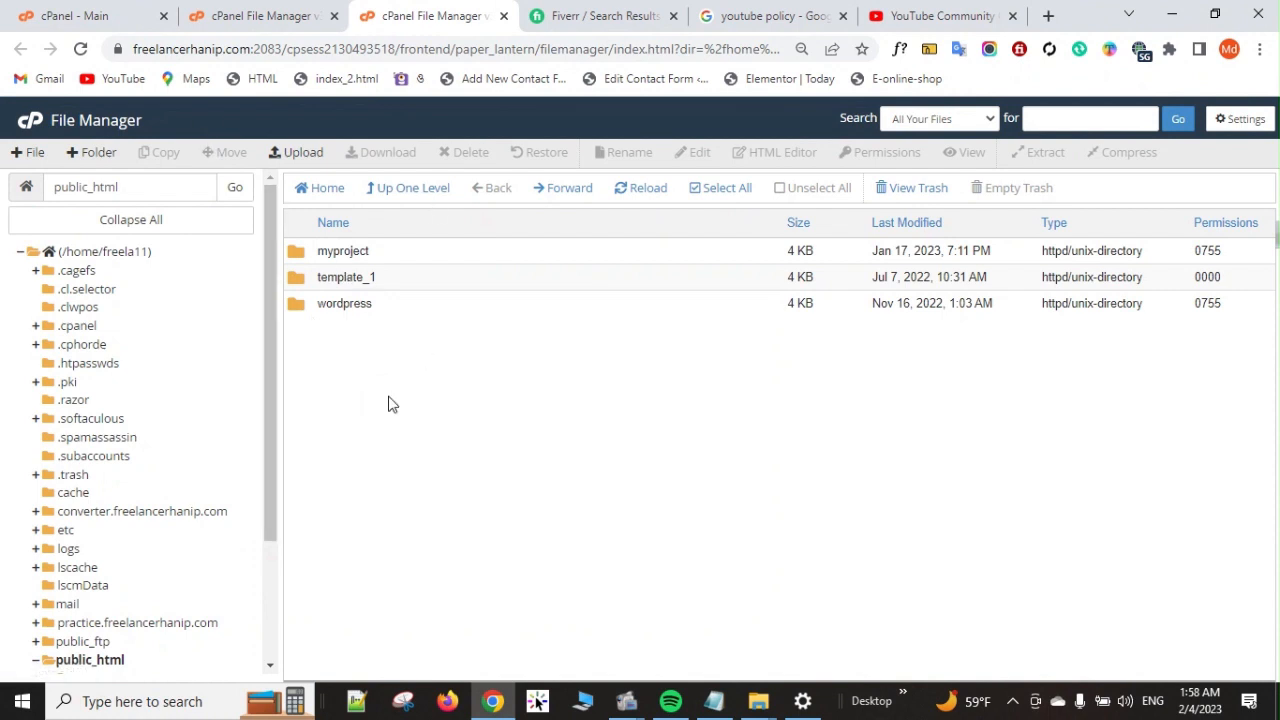
double_click(305, 305)
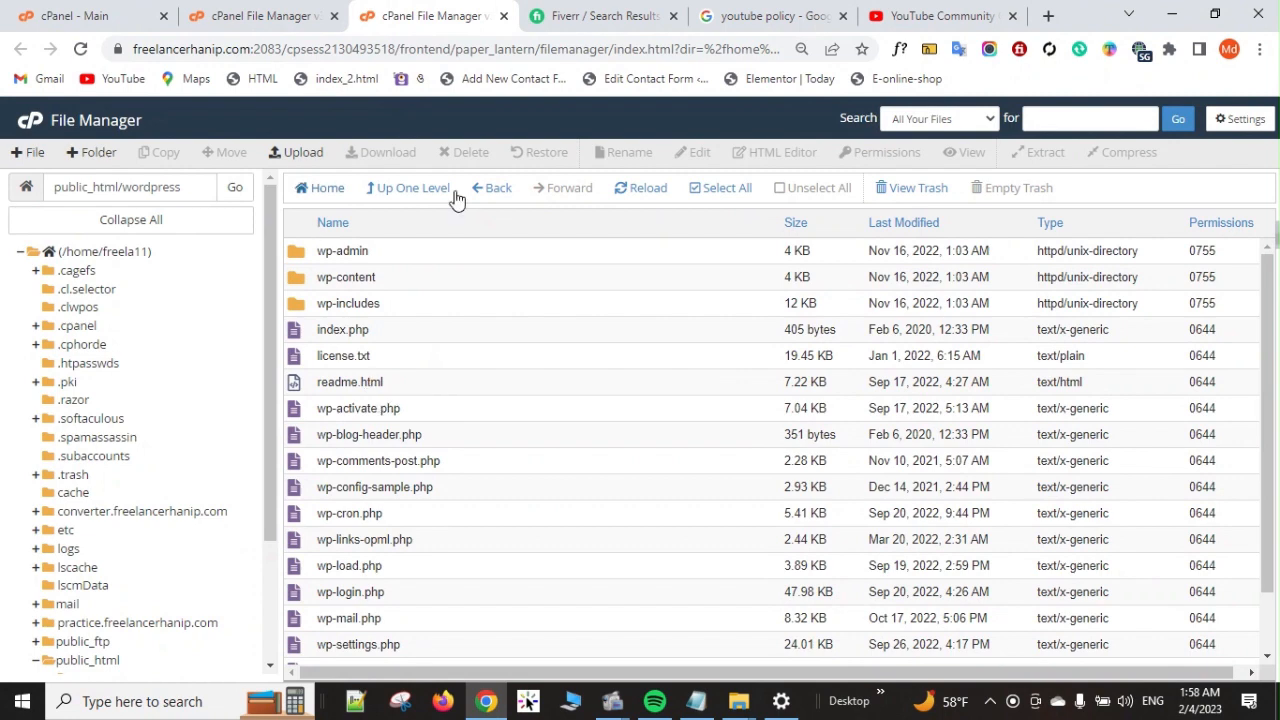
left_click(491, 192)
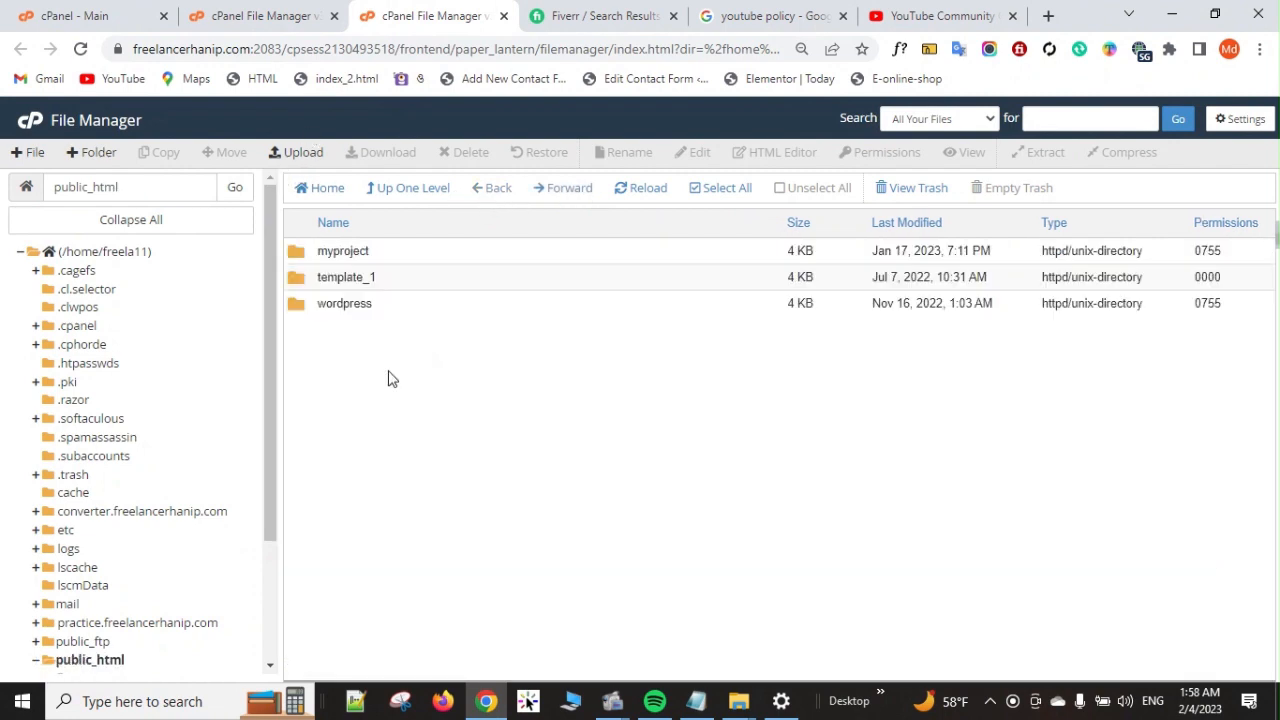
double_click(306, 305)
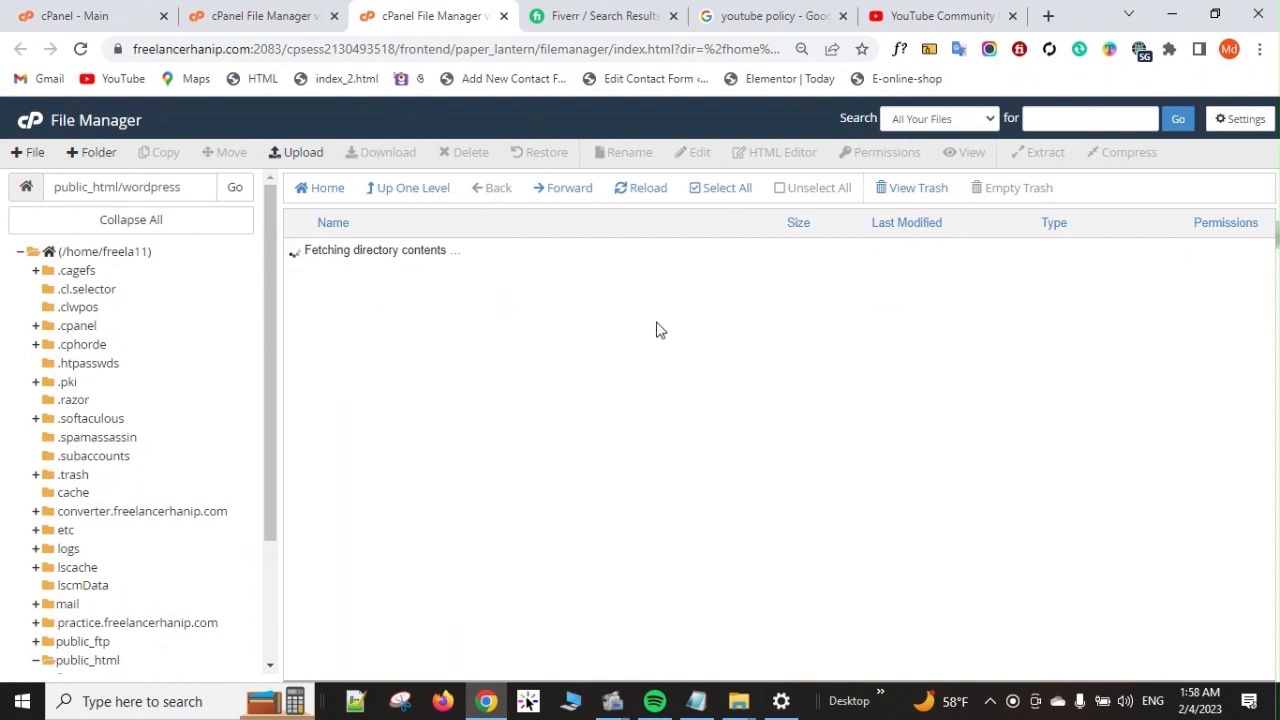
left_click(491, 188)
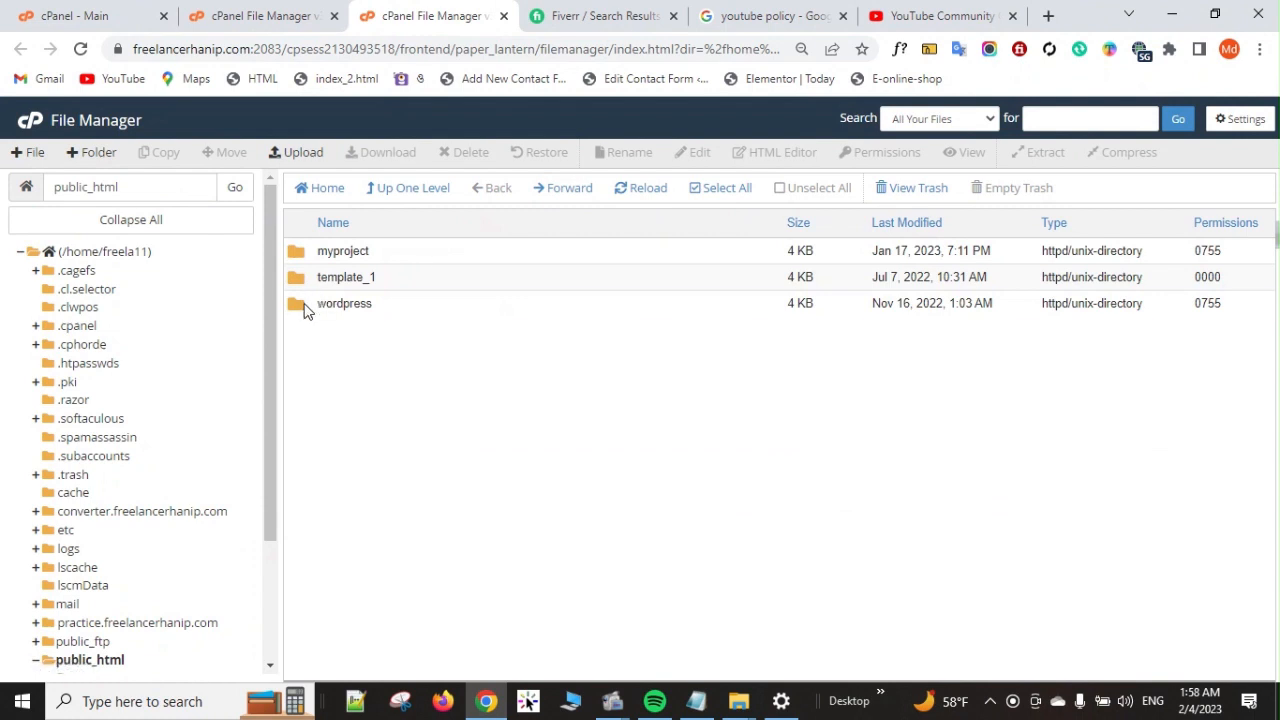
double_click(305, 309)
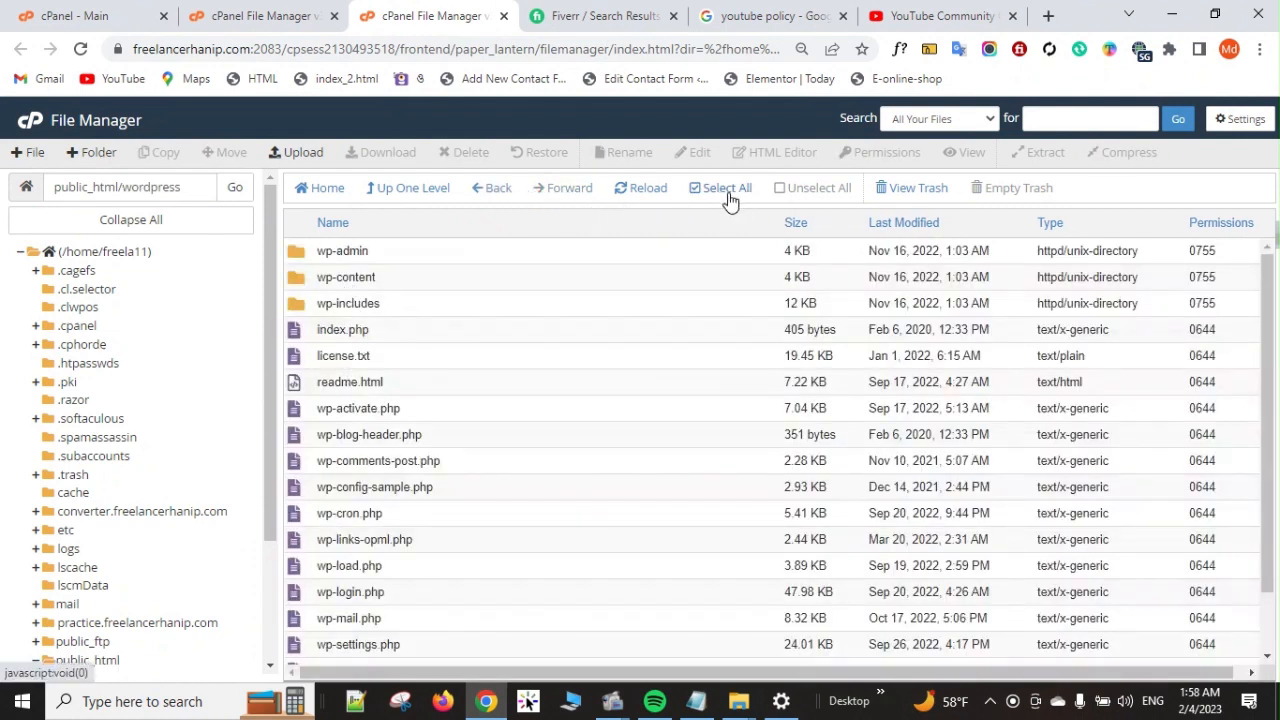
Select all files in the wordpress folder and move them to /public_html/
left_click(722, 190)
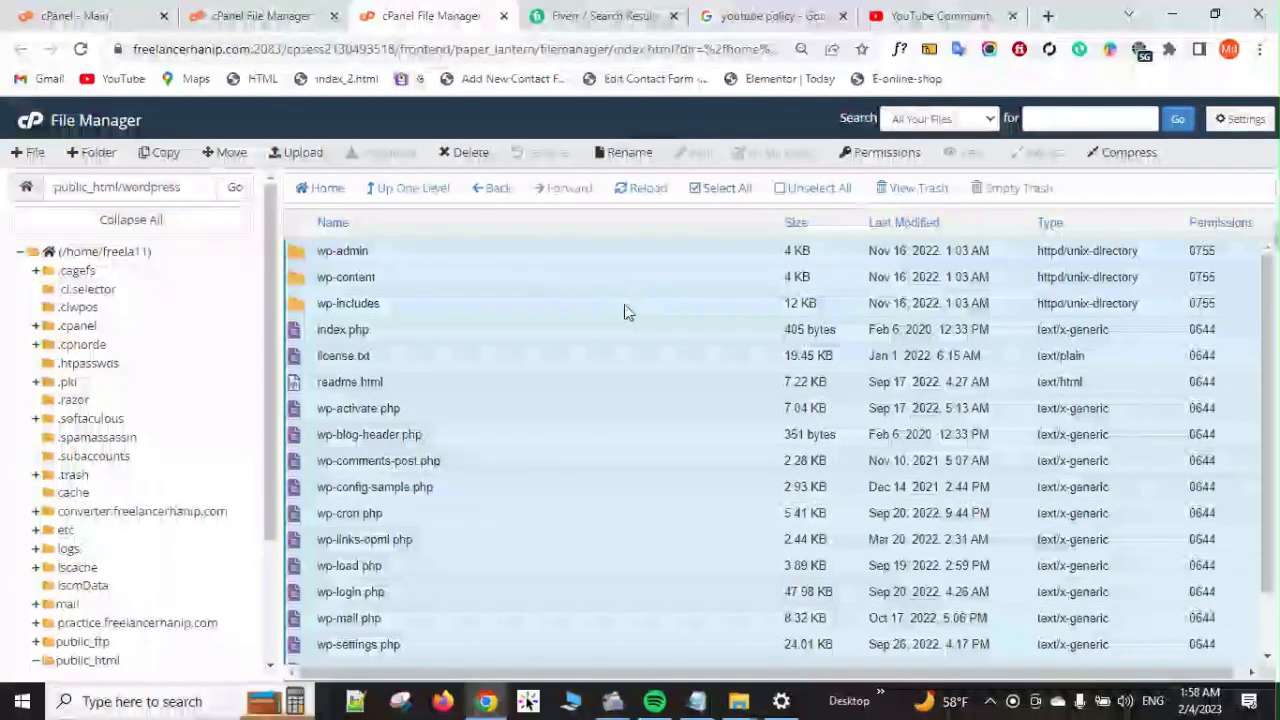
right_click(524, 260)
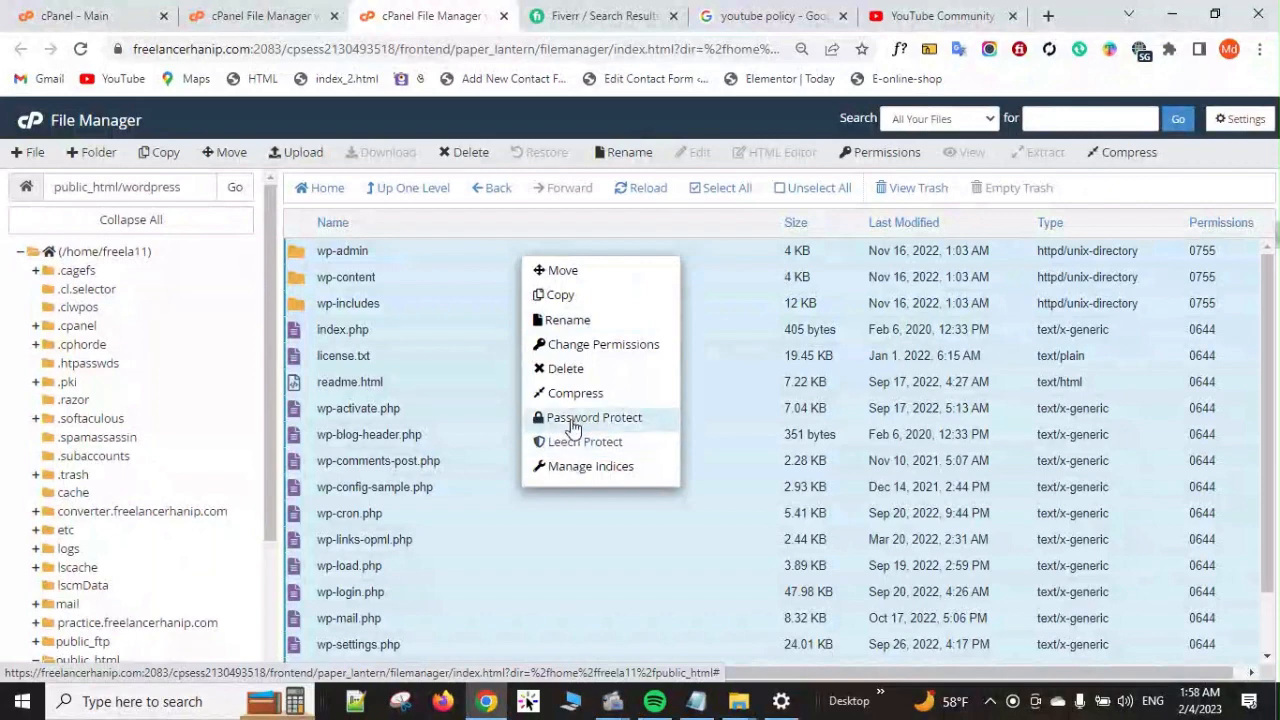
left_click(563, 271)
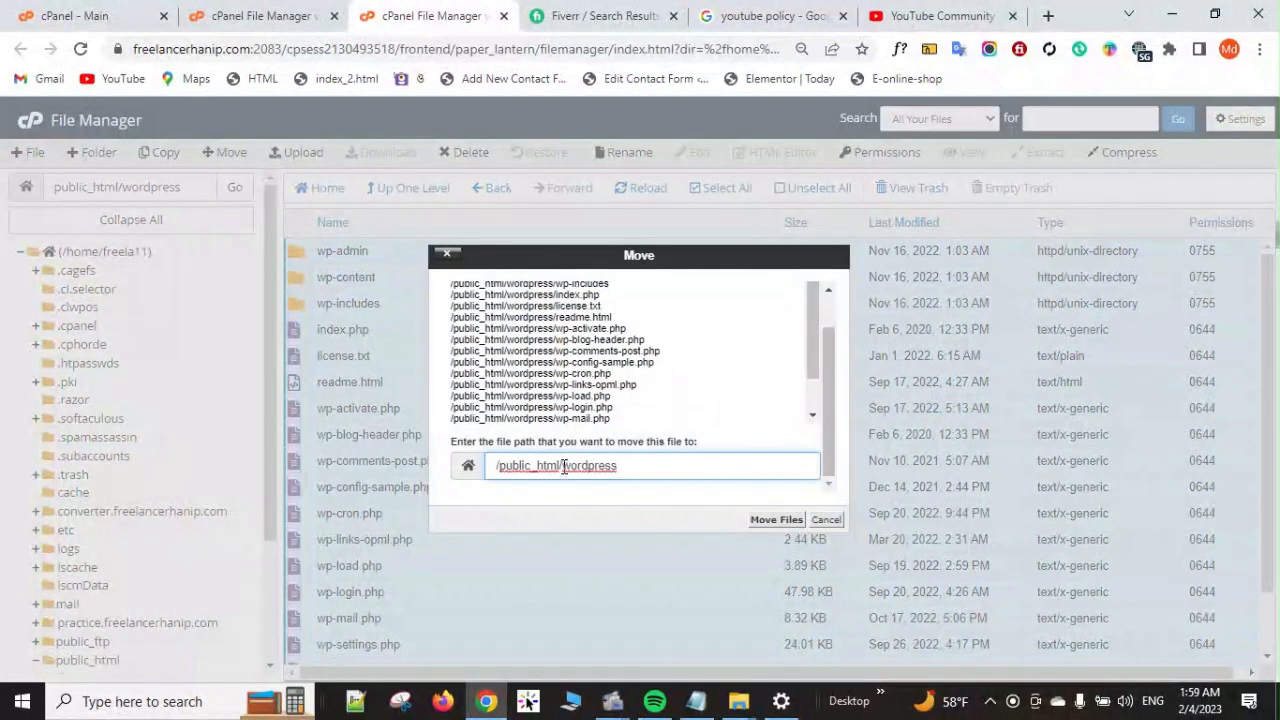
double_click(598, 465)
key("BackSpace")
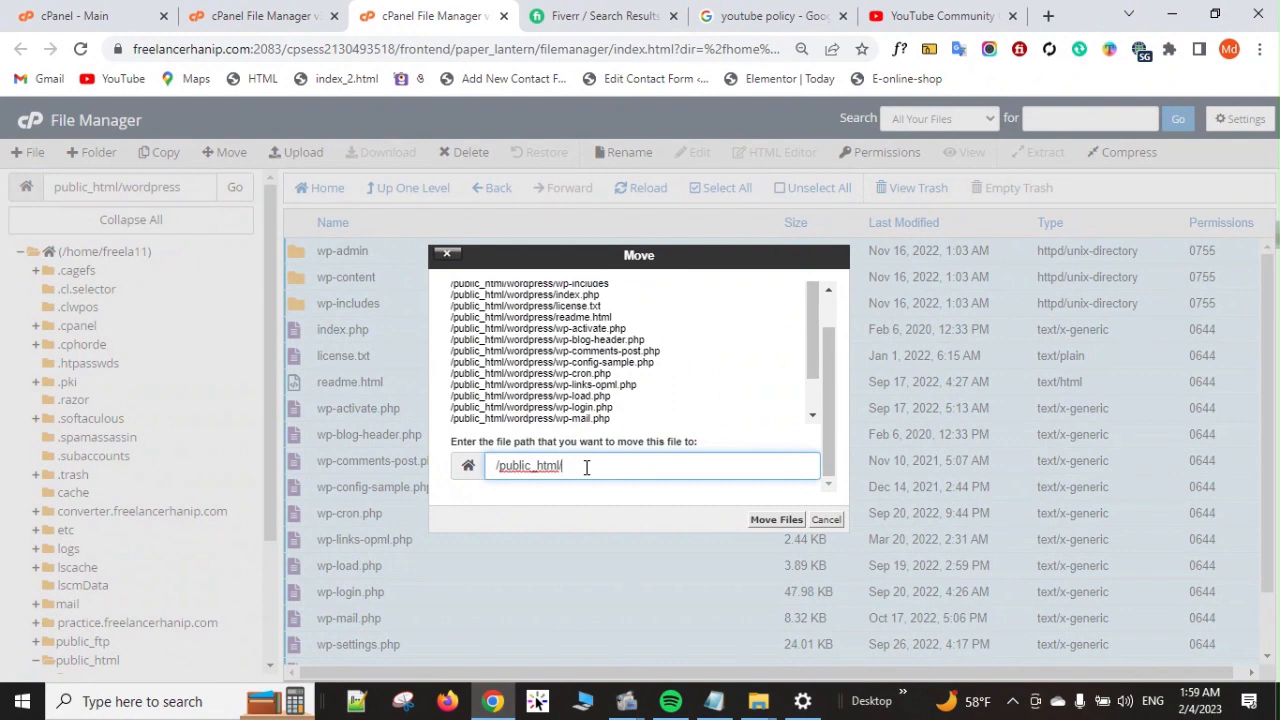
left_click(768, 520)
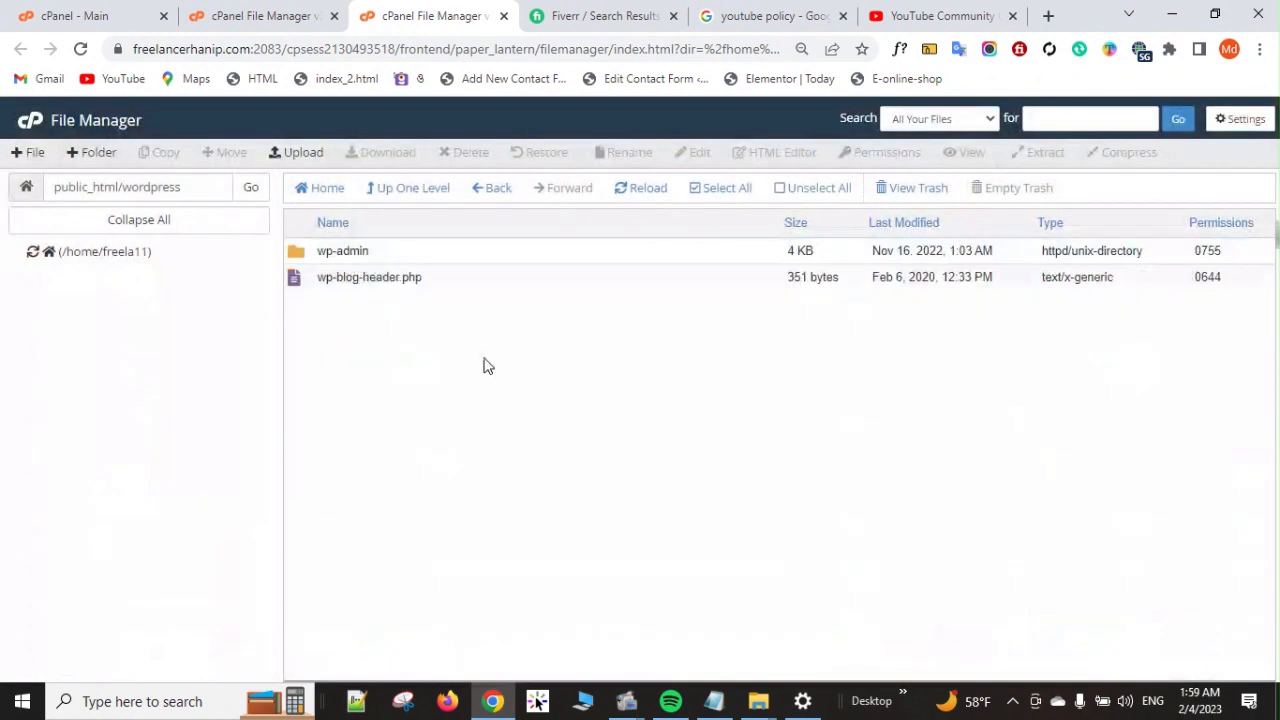
Check the WordPress files now in public_html, then start entering freelancerhanip.com in a new browser tab
left_click(493, 195)
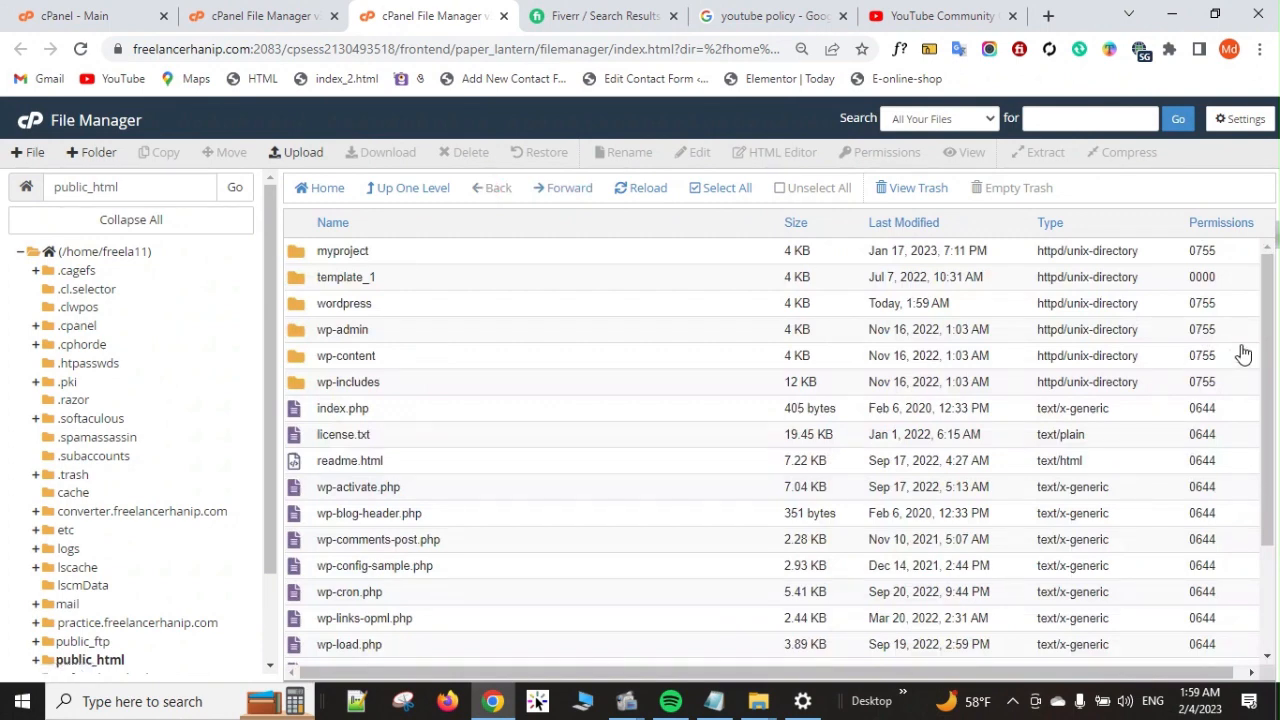
left_click_drag(1268, 367, 1264, 406)
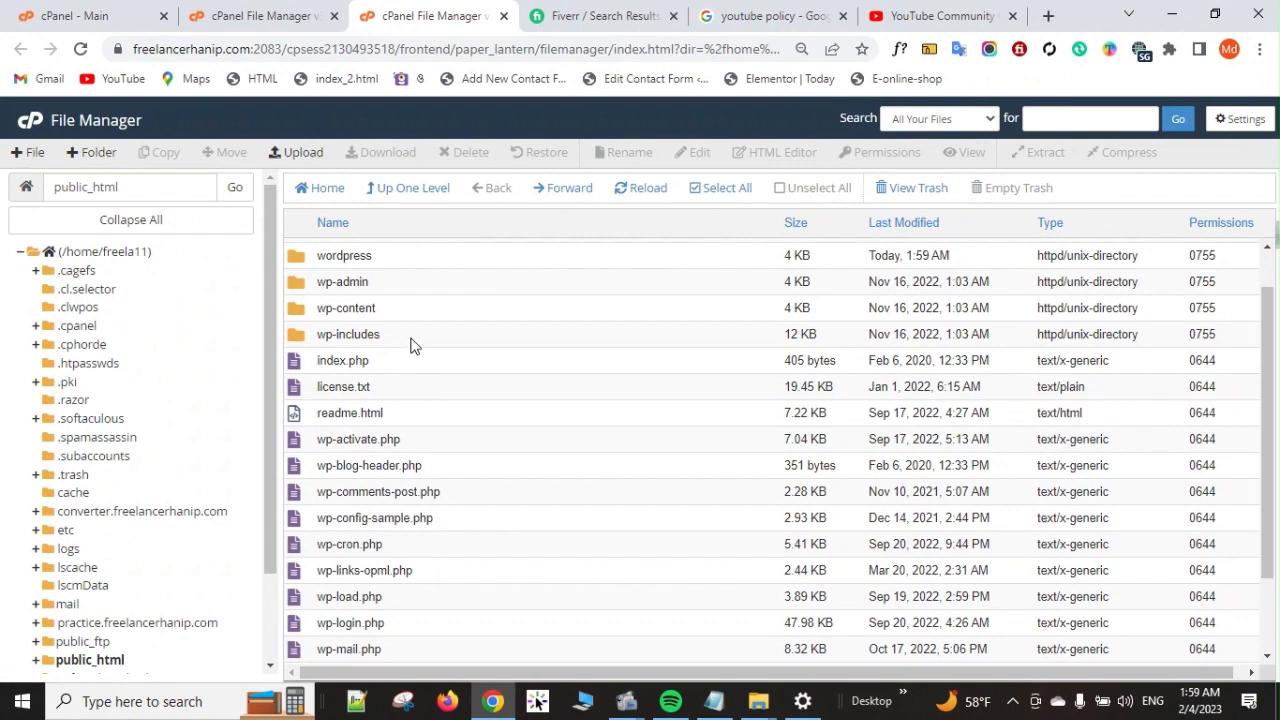
scroll(480, 315, "up", 1)
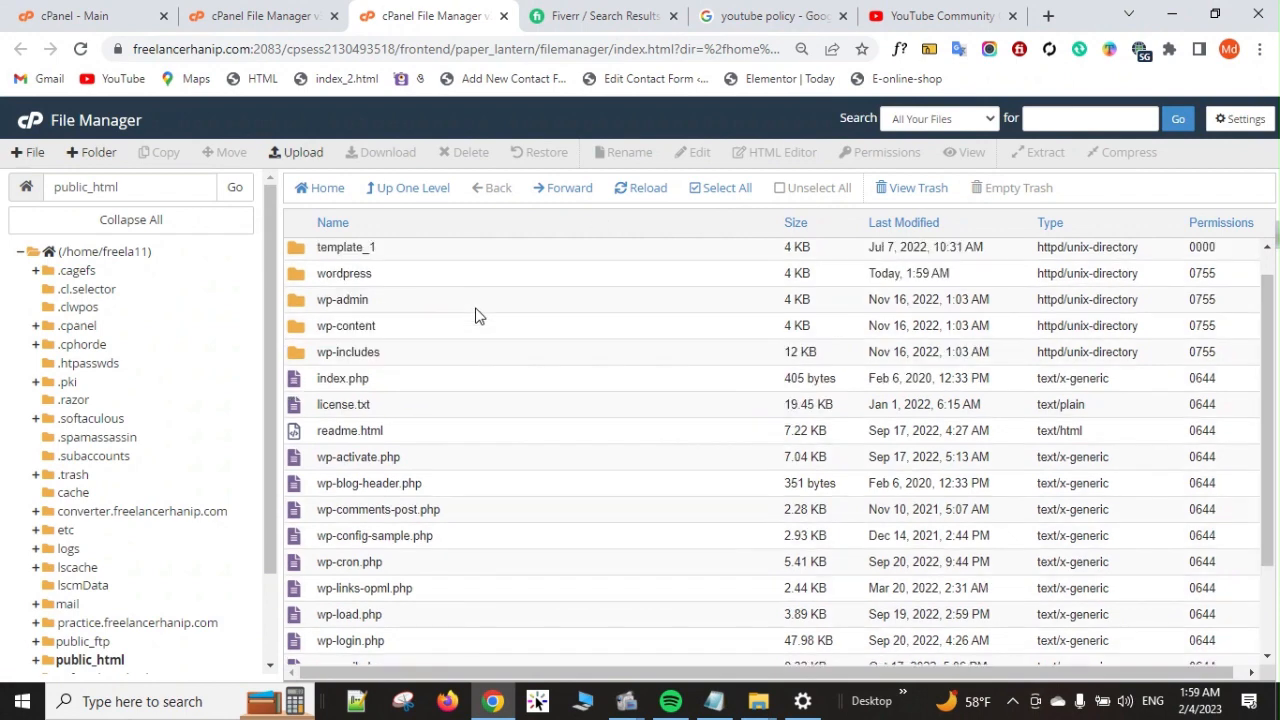
scroll(480, 315, "down", 1)
scroll(1276, 341, "up", 2)
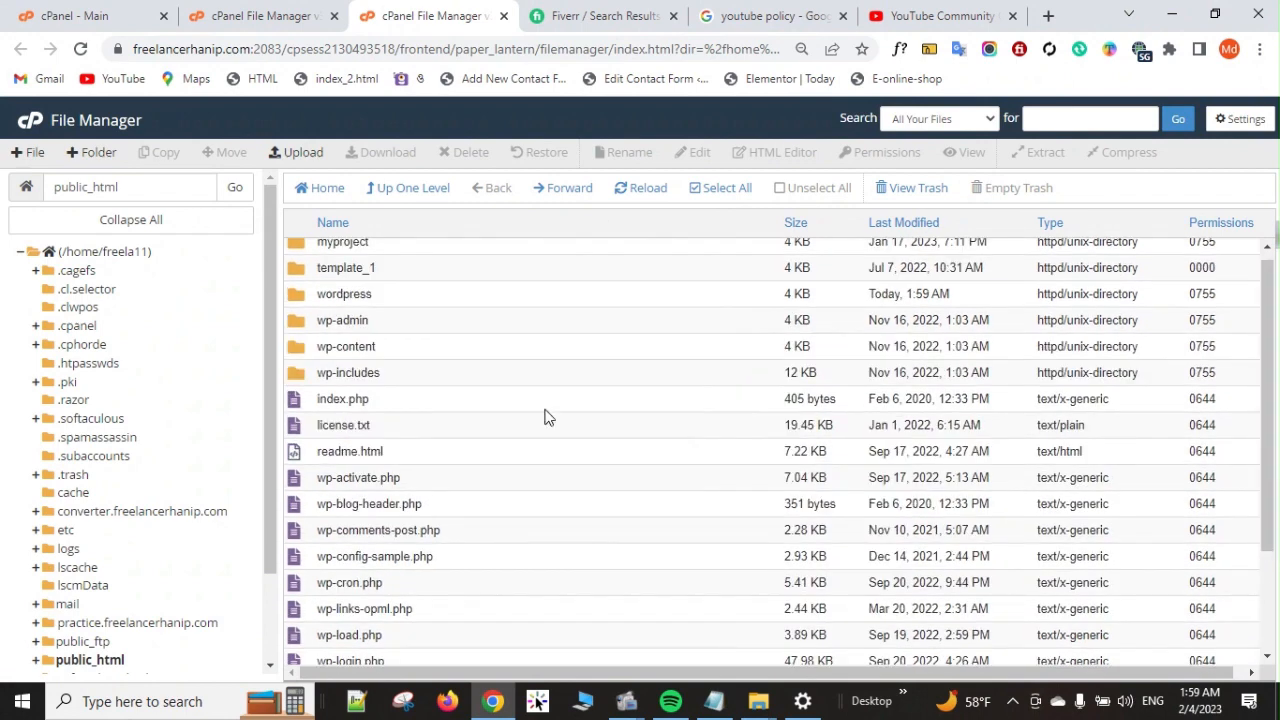
scroll(1272, 352, "up", 1)
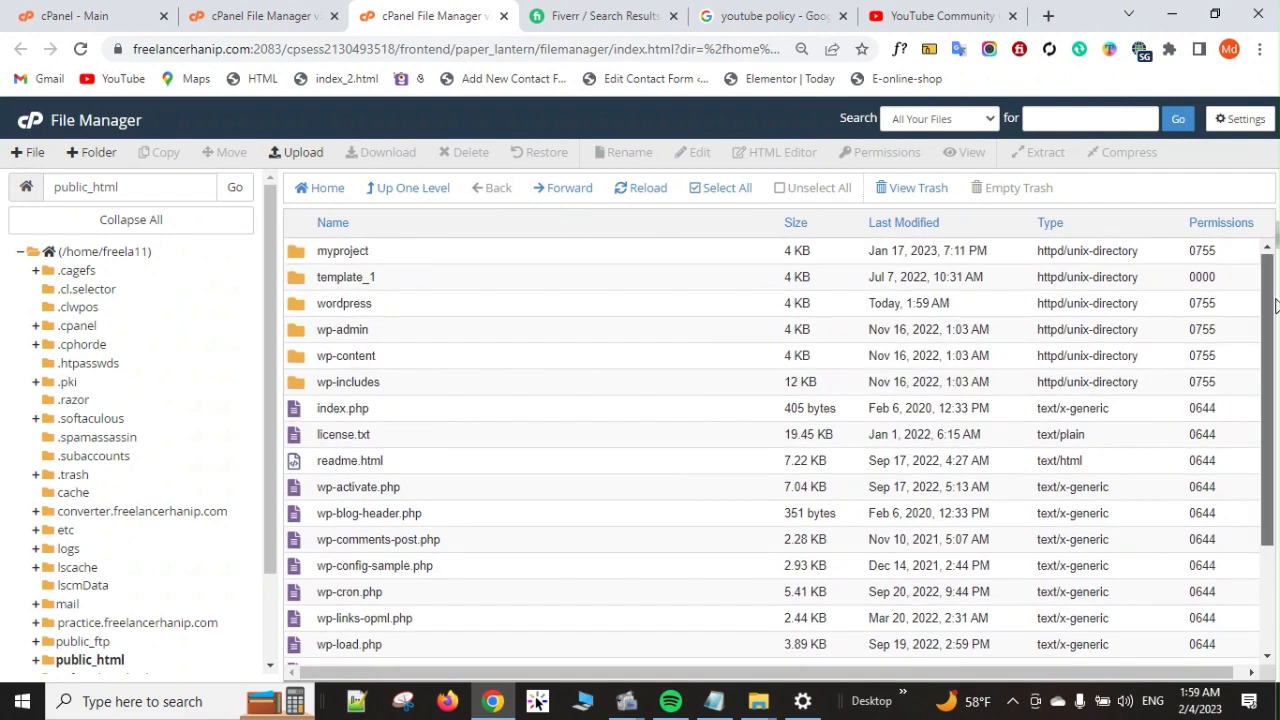
scroll(543, 487, "down", 3)
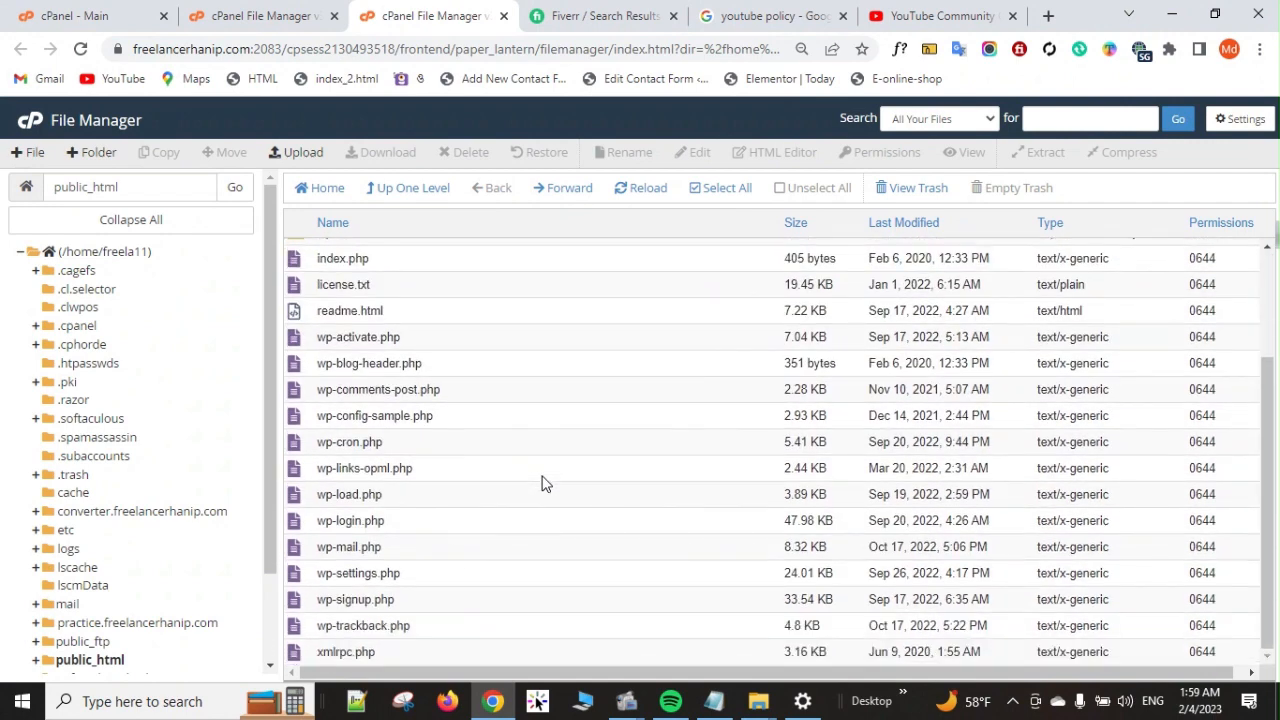
scroll(478, 390, "up", 2)
scroll(476, 390, "down", 2)
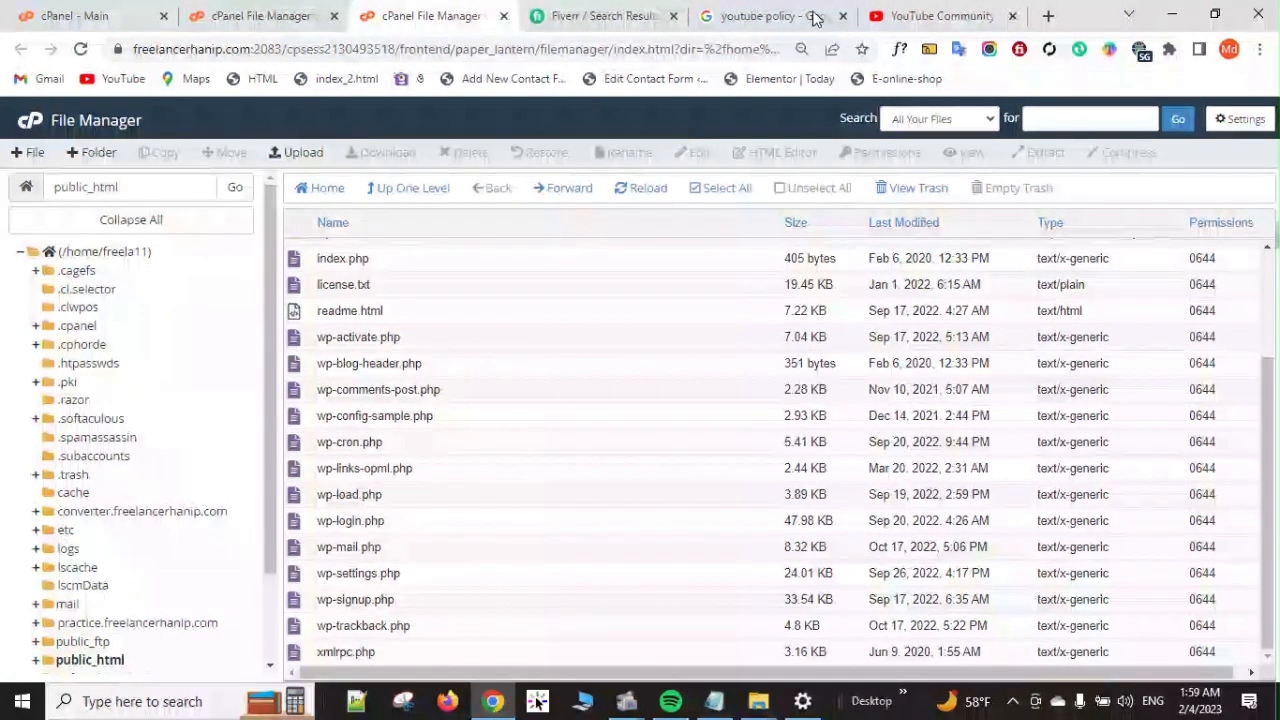
left_click(1048, 16)
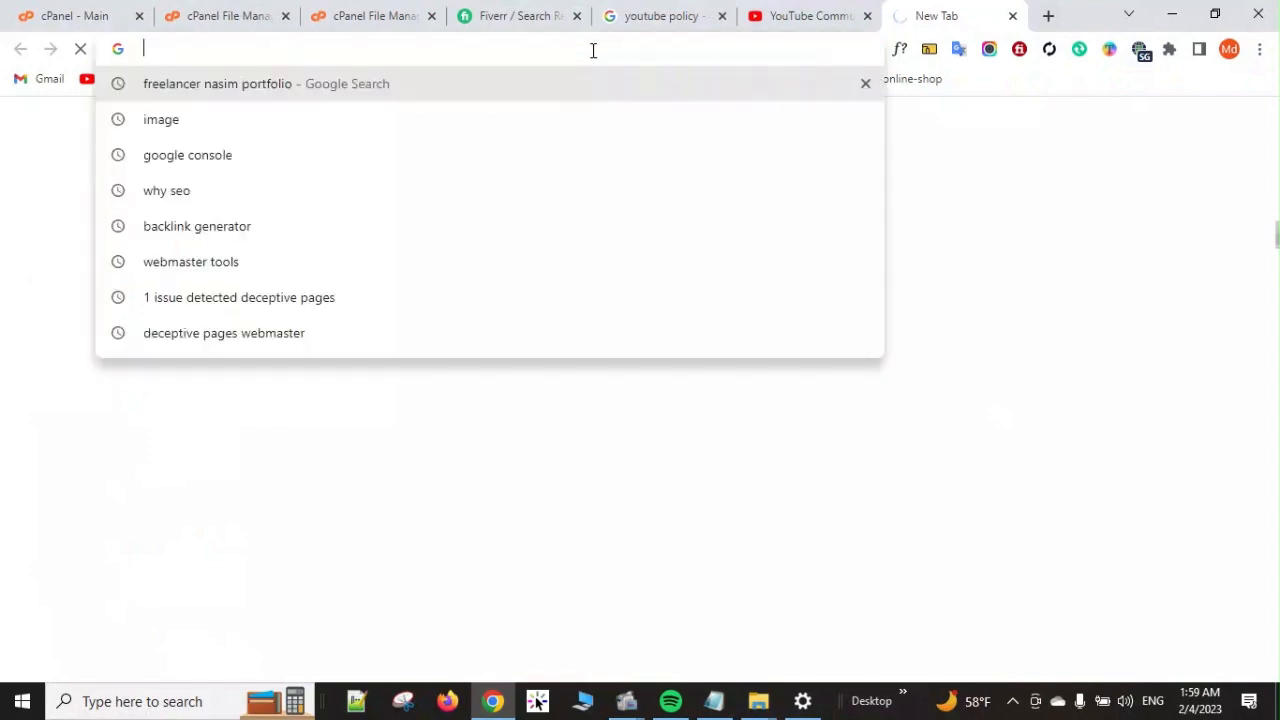
type("freelancerhanip.com")
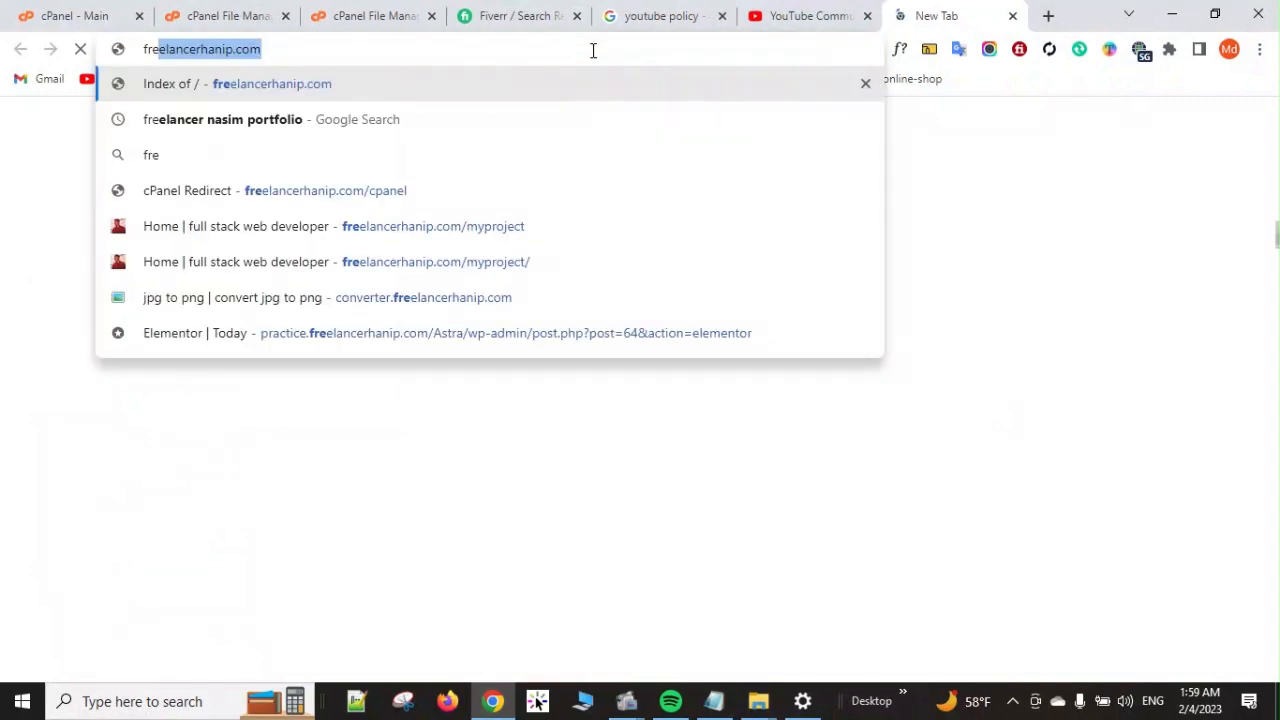
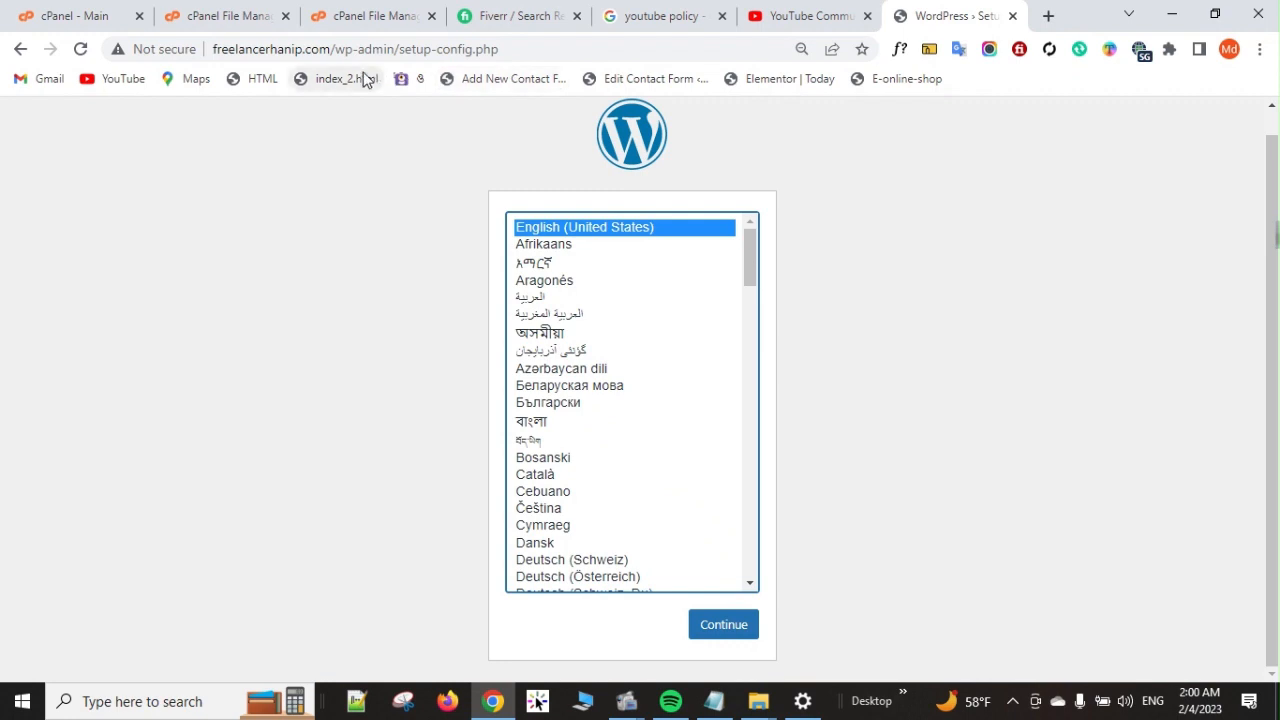
Keep English as the WordPress language and continue to the welcome page
scroll(718, 486, "up", 1)
scroll(718, 486, "down", 1)
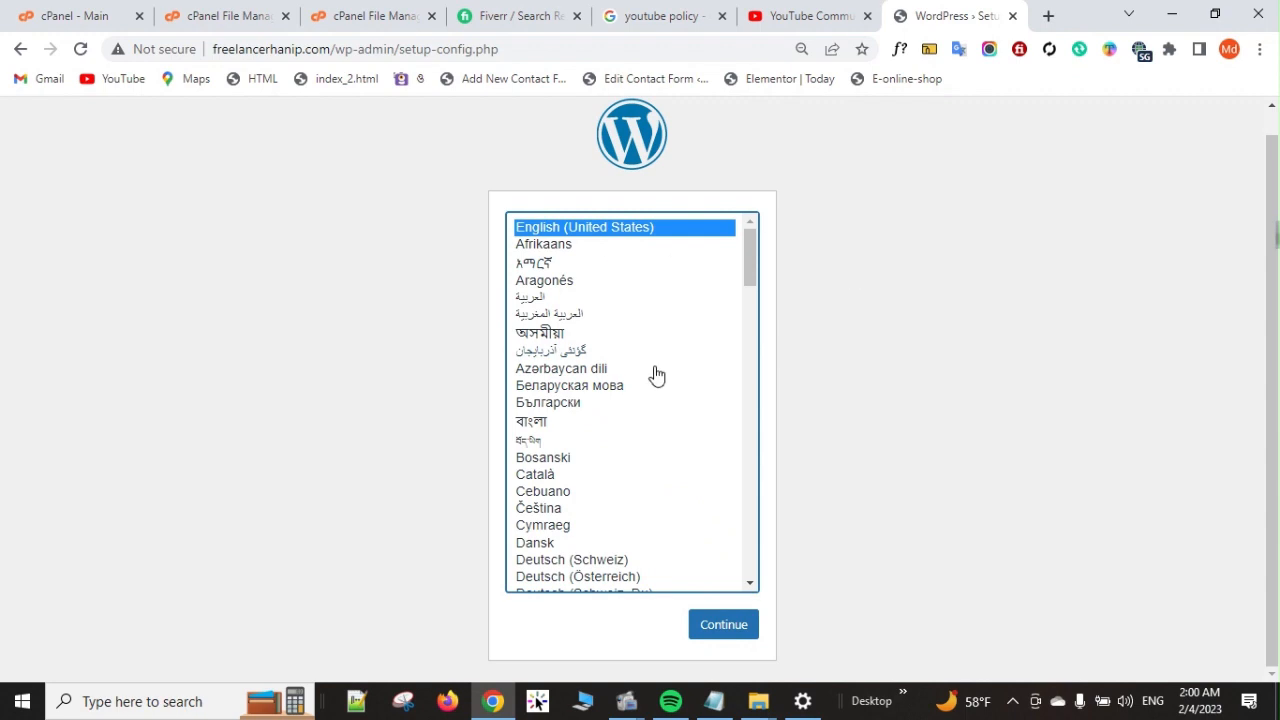
left_click(724, 628)
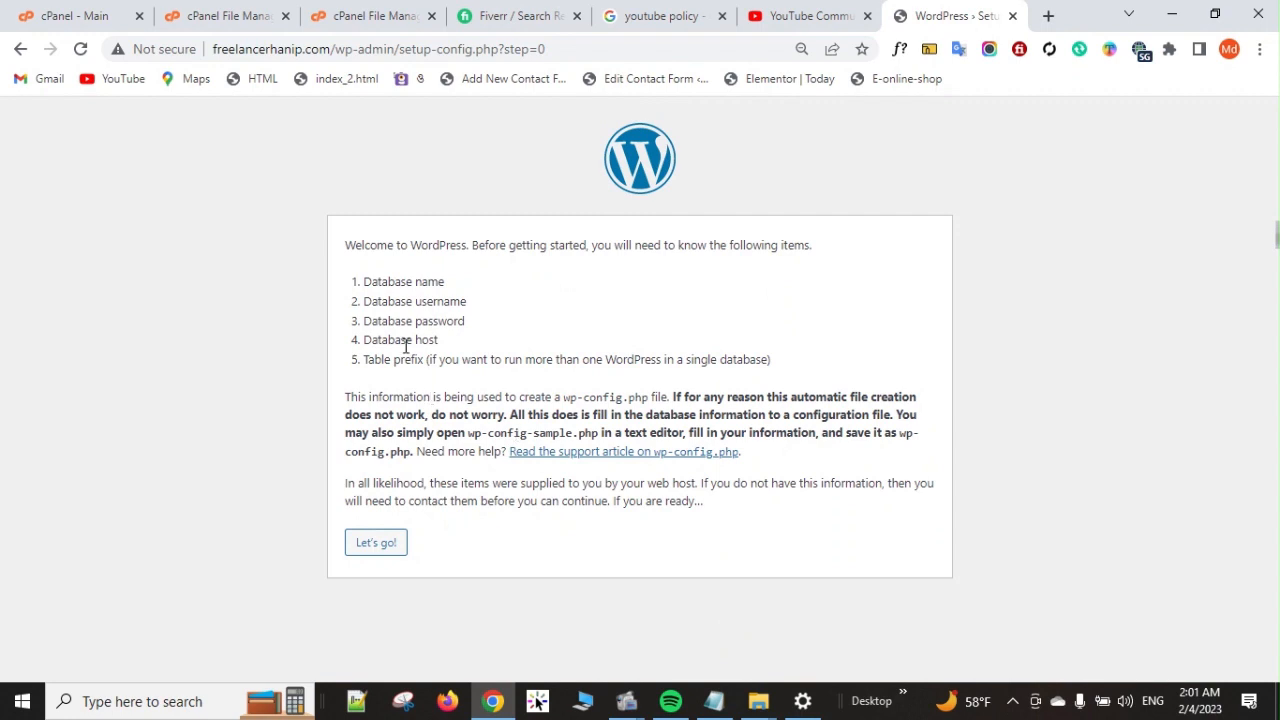
Highlight the required database name, username and password items, then return to File Manager
left_click_drag(767, 366, 365, 291)
left_click(521, 325)
left_click(475, 307)
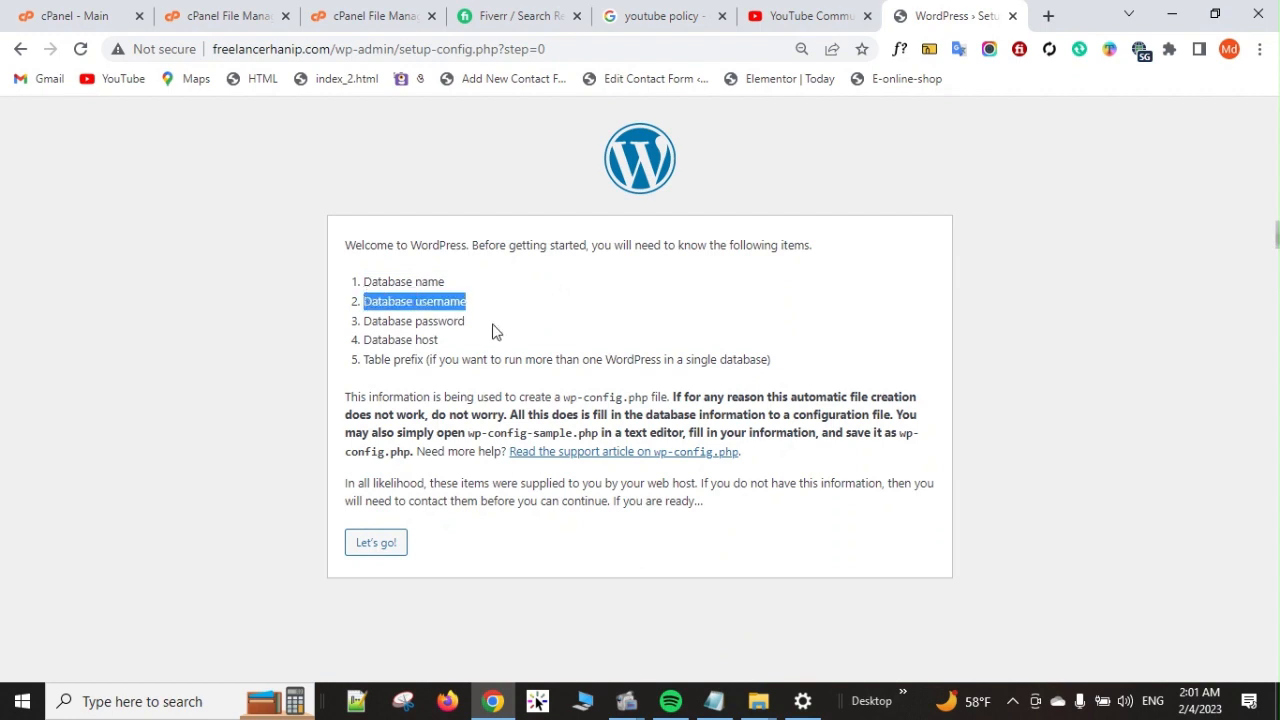
left_click_drag(492, 324, 433, 359)
left_click(496, 335)
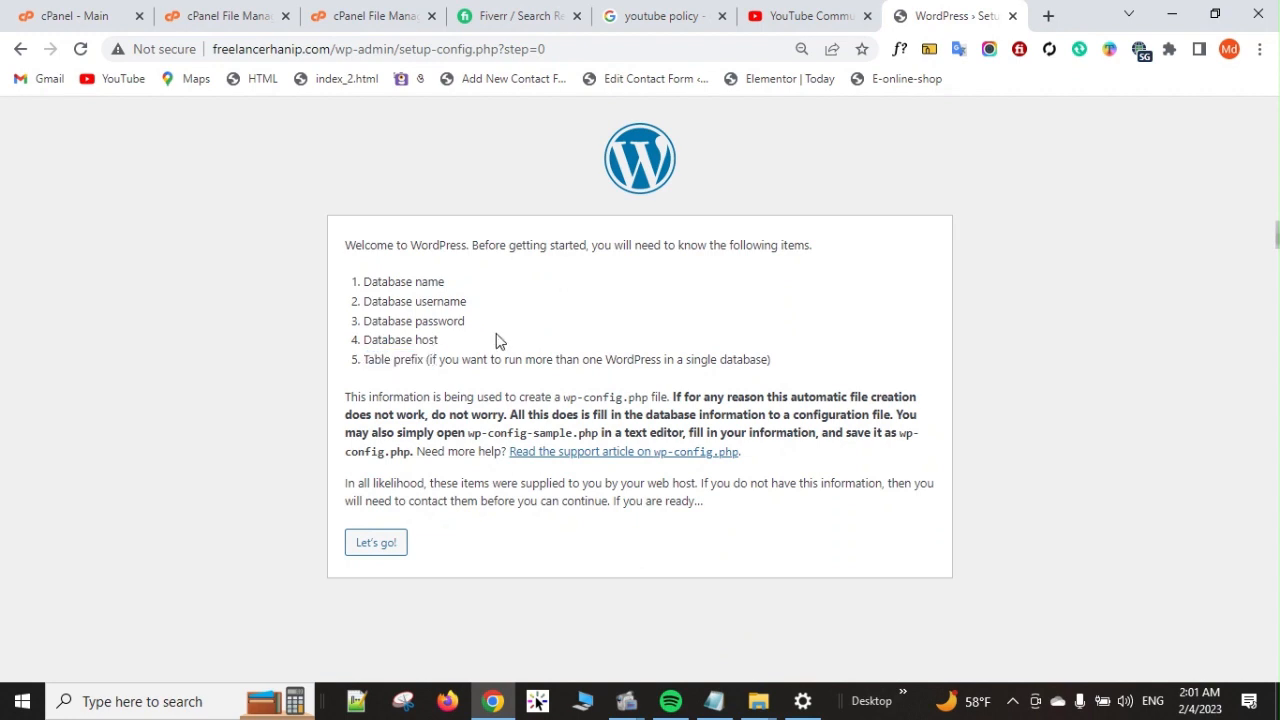
left_click_drag(785, 363, 364, 284)
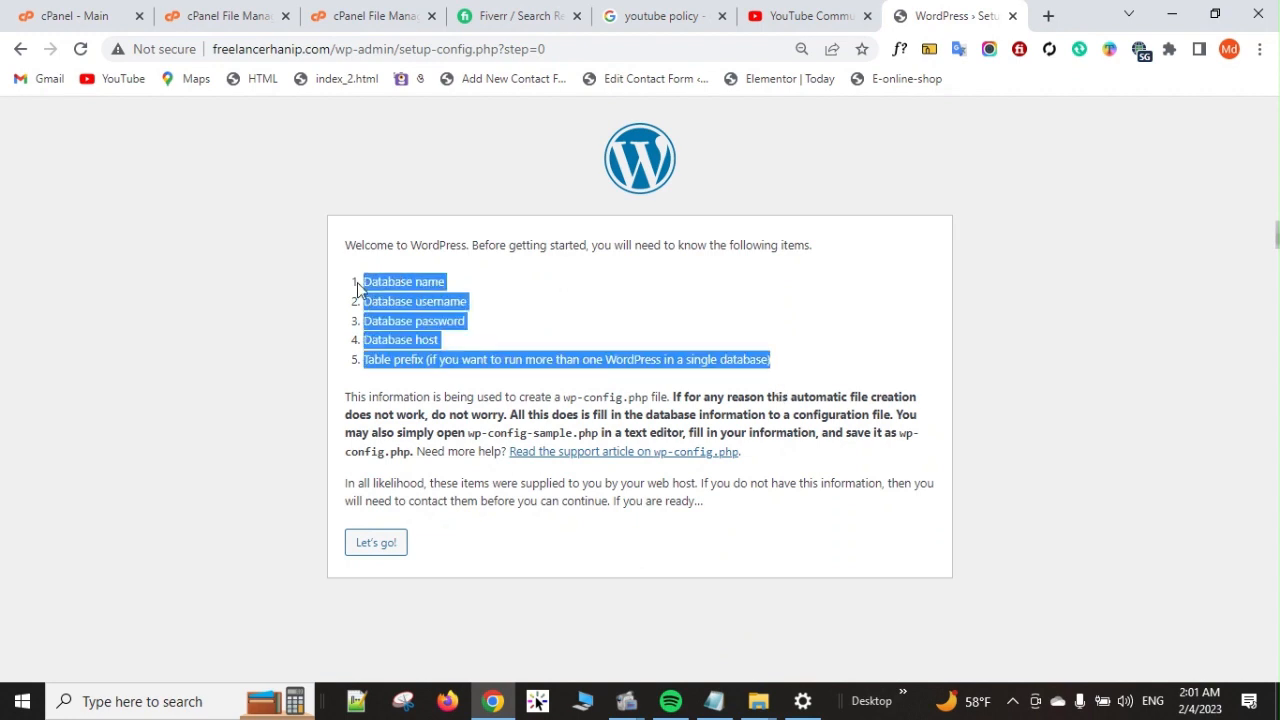
left_click(485, 316)
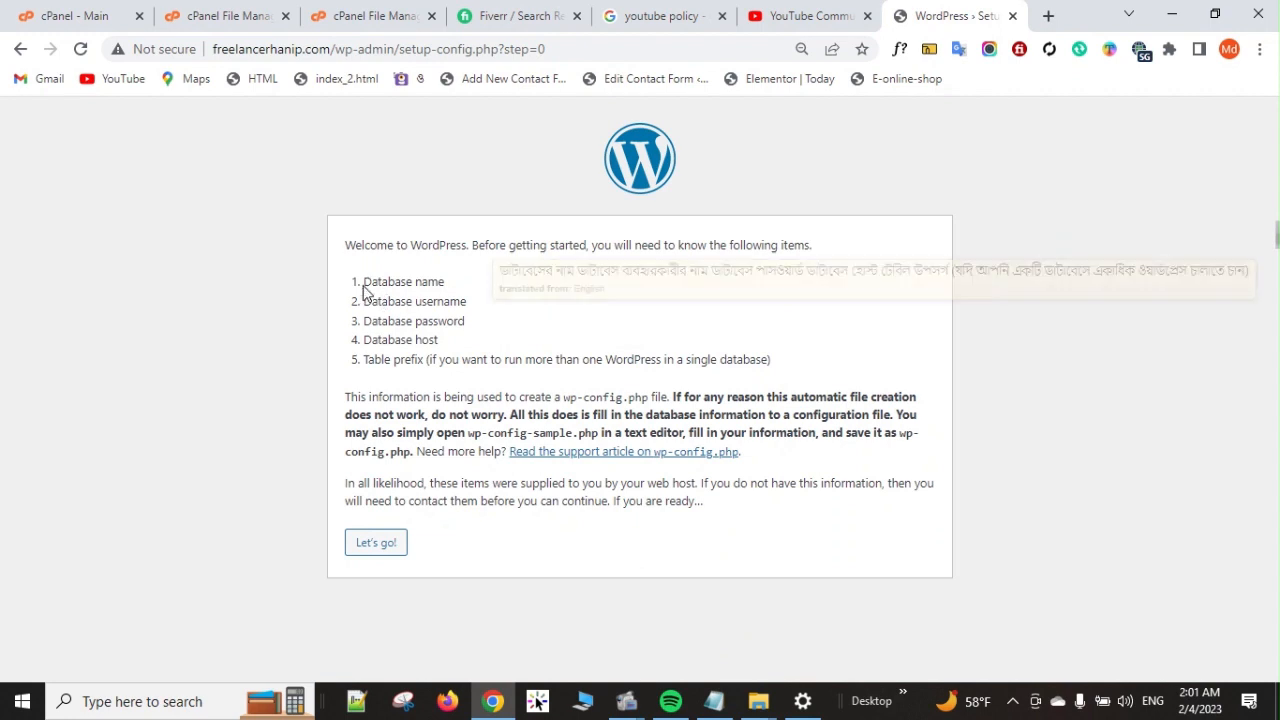
left_click_drag(362, 282, 457, 296)
left_click(445, 295)
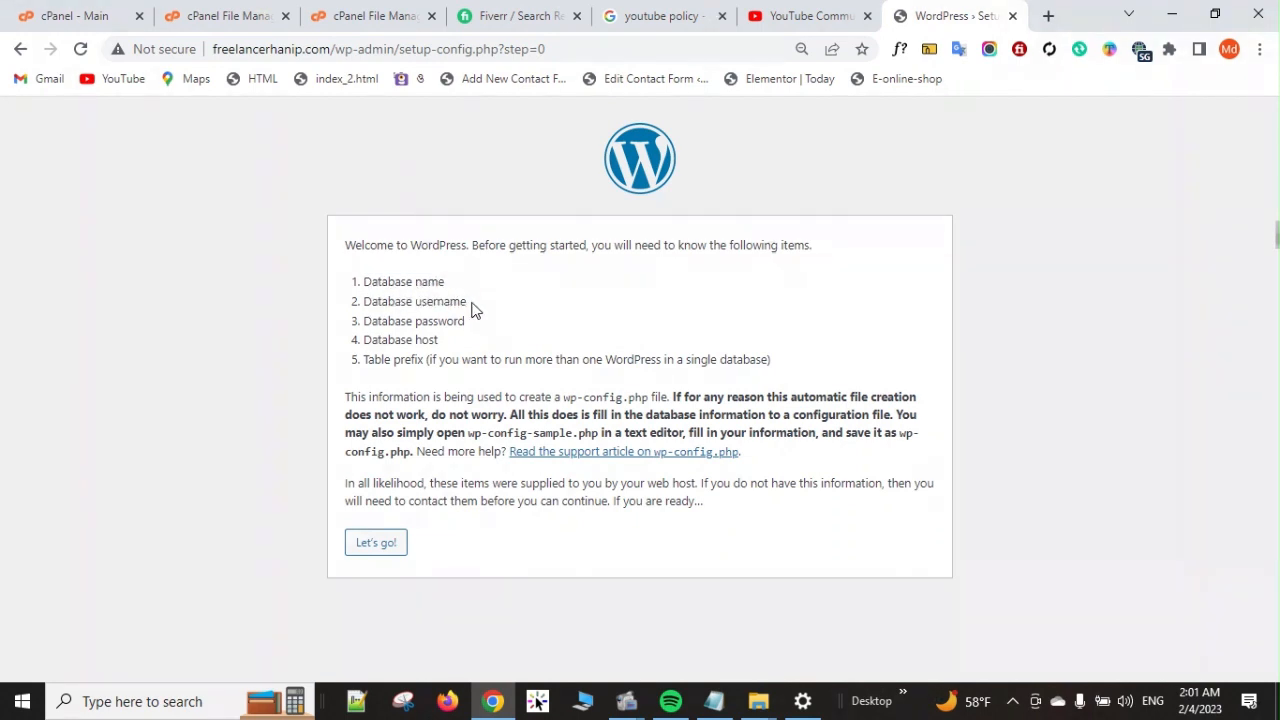
left_click_drag(472, 303, 415, 303)
left_click_drag(482, 325, 367, 272)
left_click(507, 314)
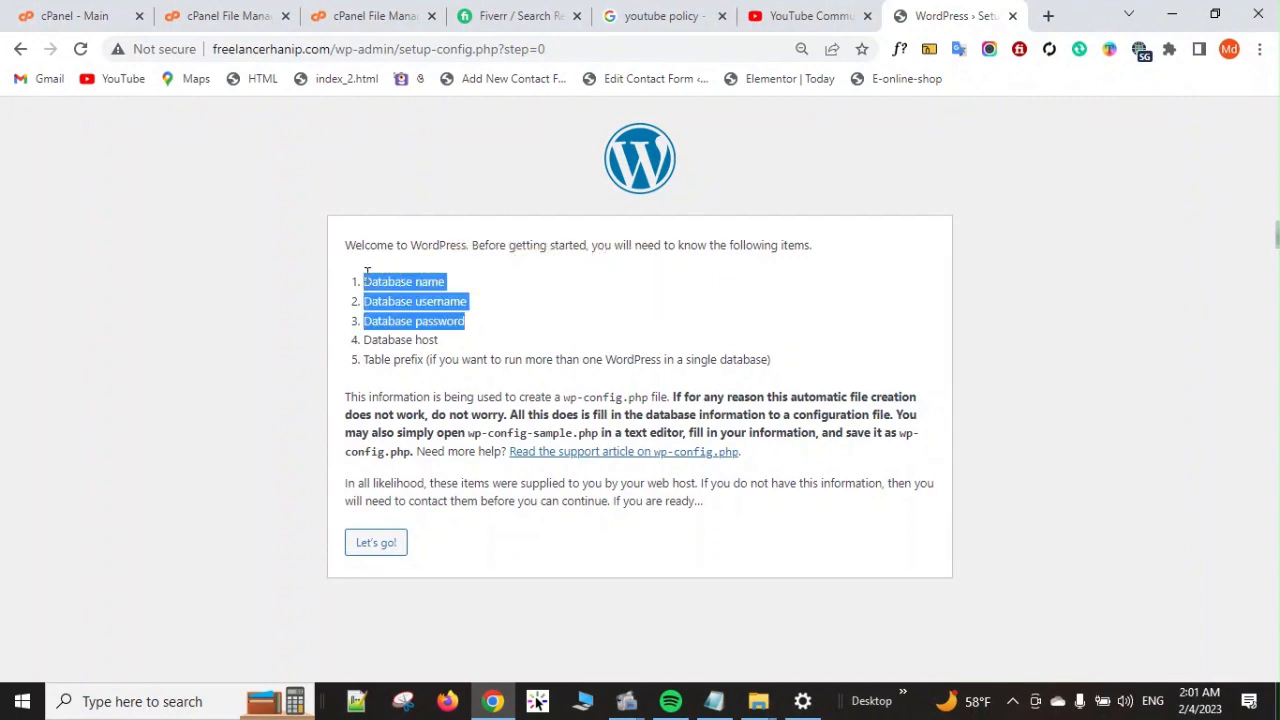
left_click(487, 290)
left_click_drag(491, 324, 380, 280)
left_click(467, 291)
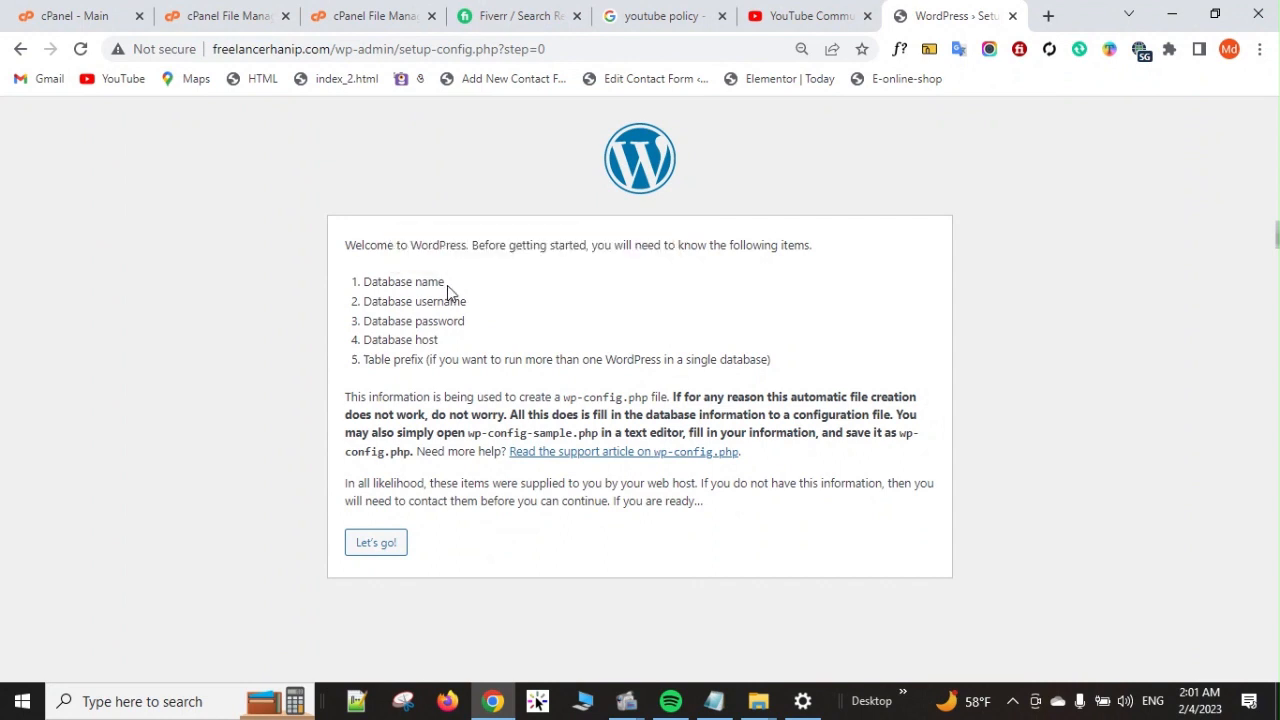
left_click_drag(448, 284, 368, 276)
left_click(530, 294)
left_click_drag(478, 292, 364, 282)
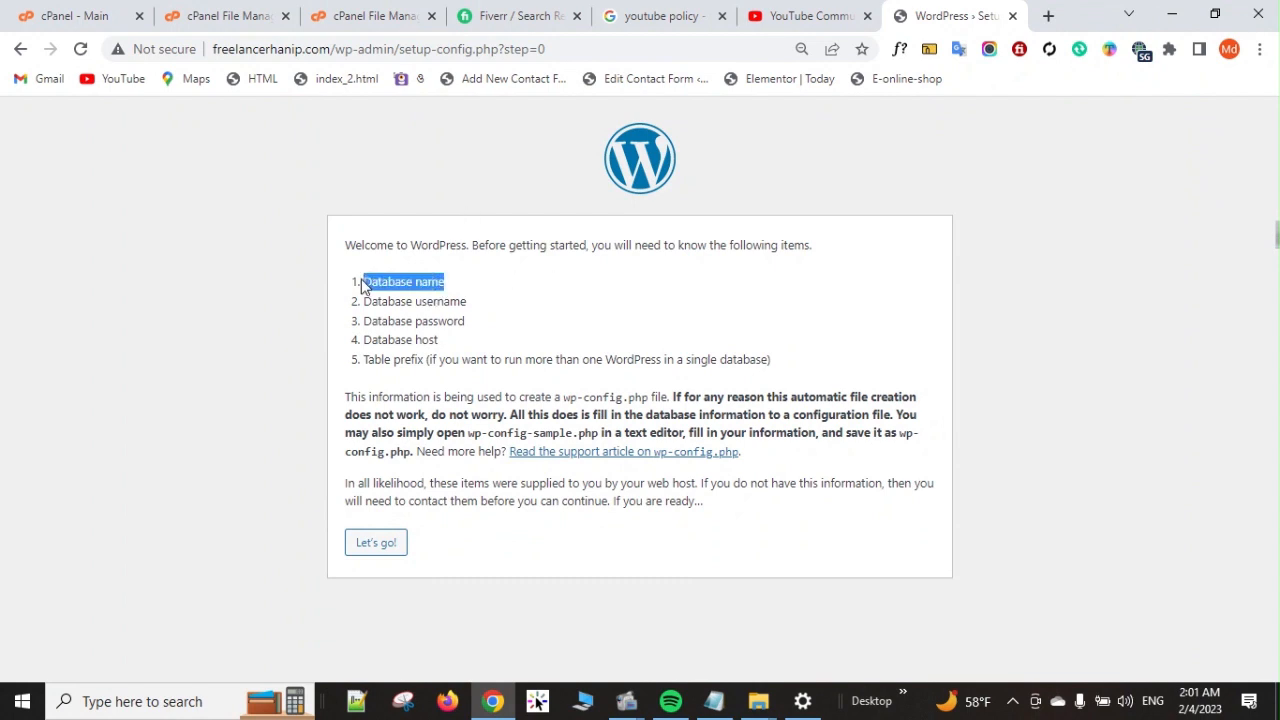
left_click(558, 288)
left_click_drag(470, 290, 362, 282)
left_click(644, 299)
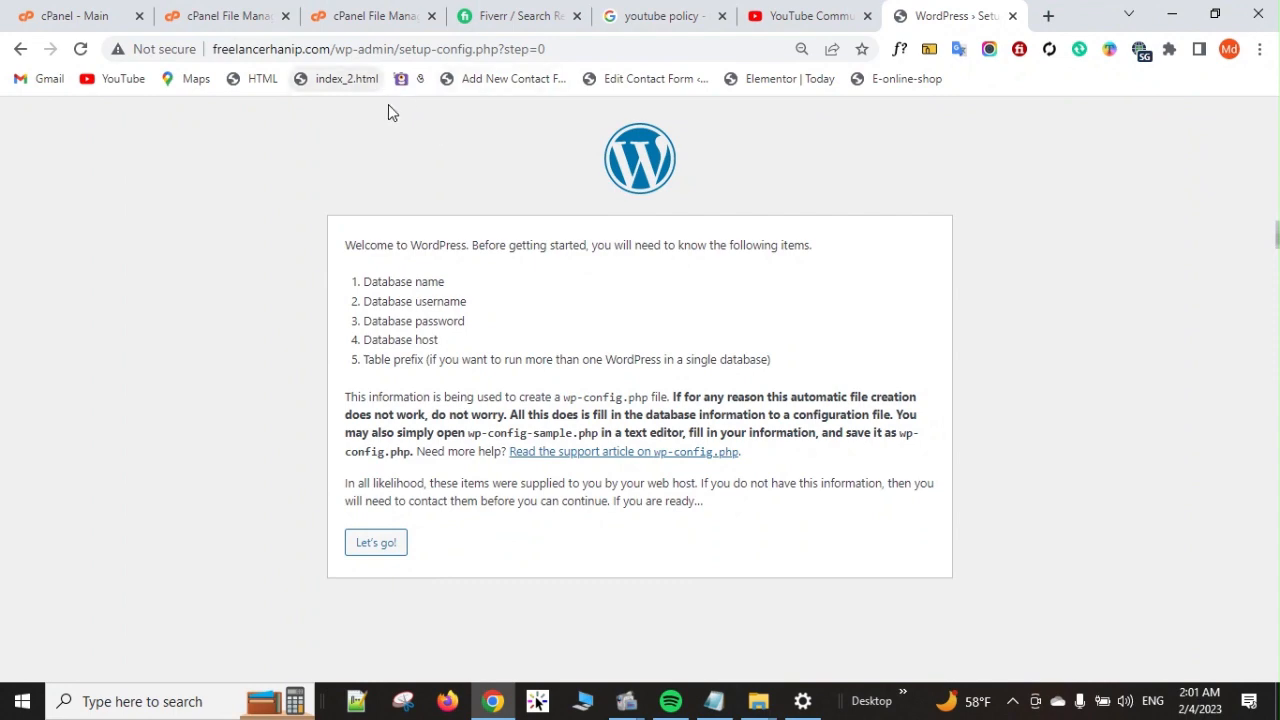
left_click(240, 16)
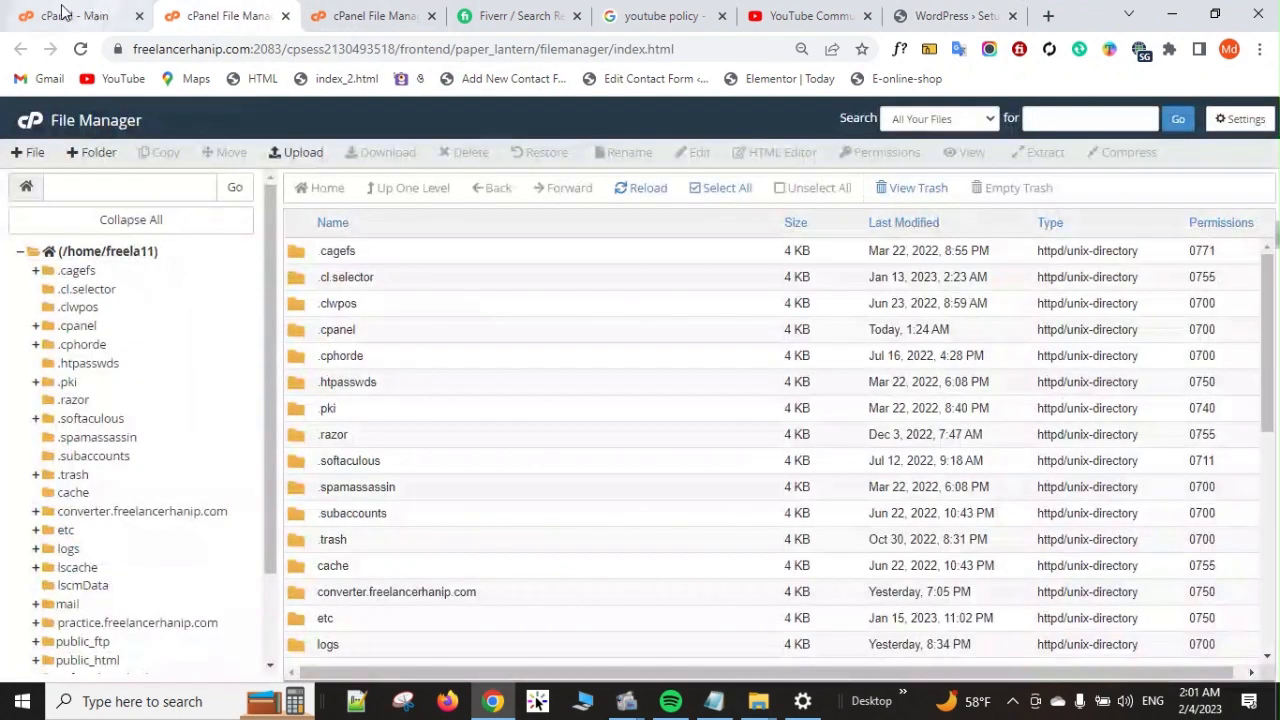
Go back to the cPanel home page and open MySQL Databases under Databases
left_click(92, 12)
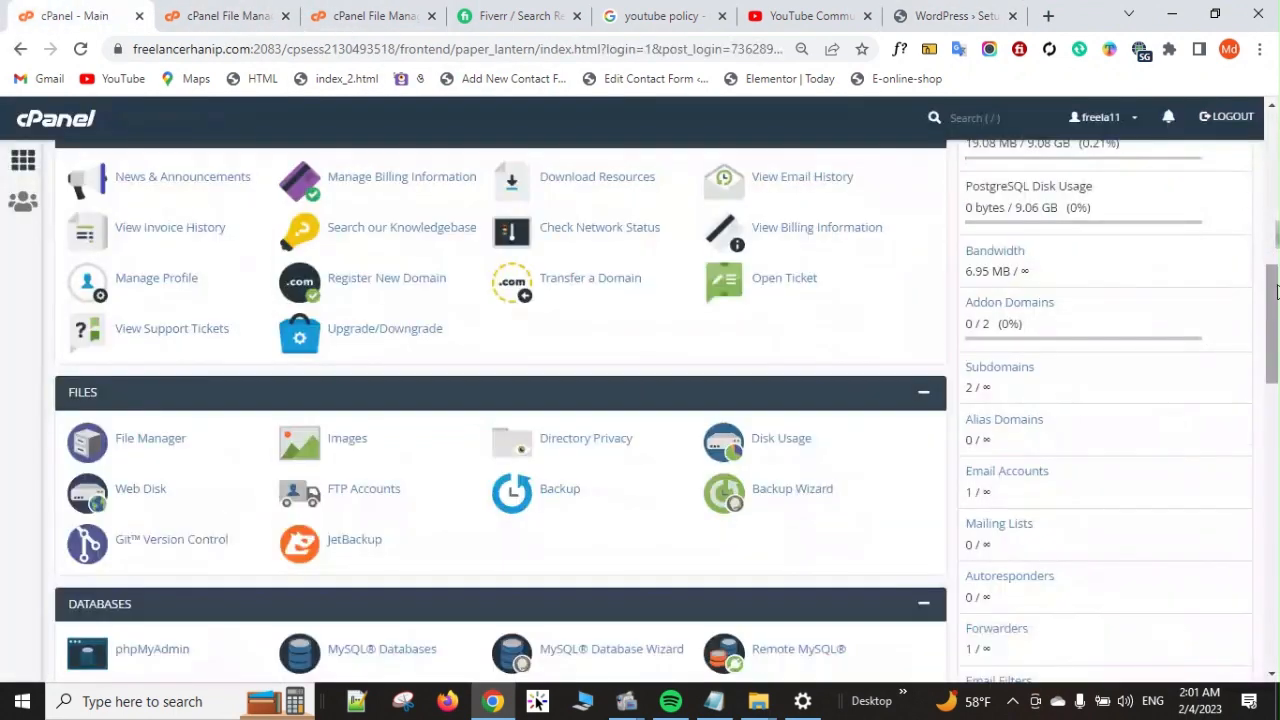
mouse_move(1274, 296)
left_mouse_down()
mouse_move(1274, 277)
mouse_move(1246, 314)
mouse_move(1254, 280)
mouse_move(1272, 281)
mouse_move(1273, 302)
left_mouse_up()
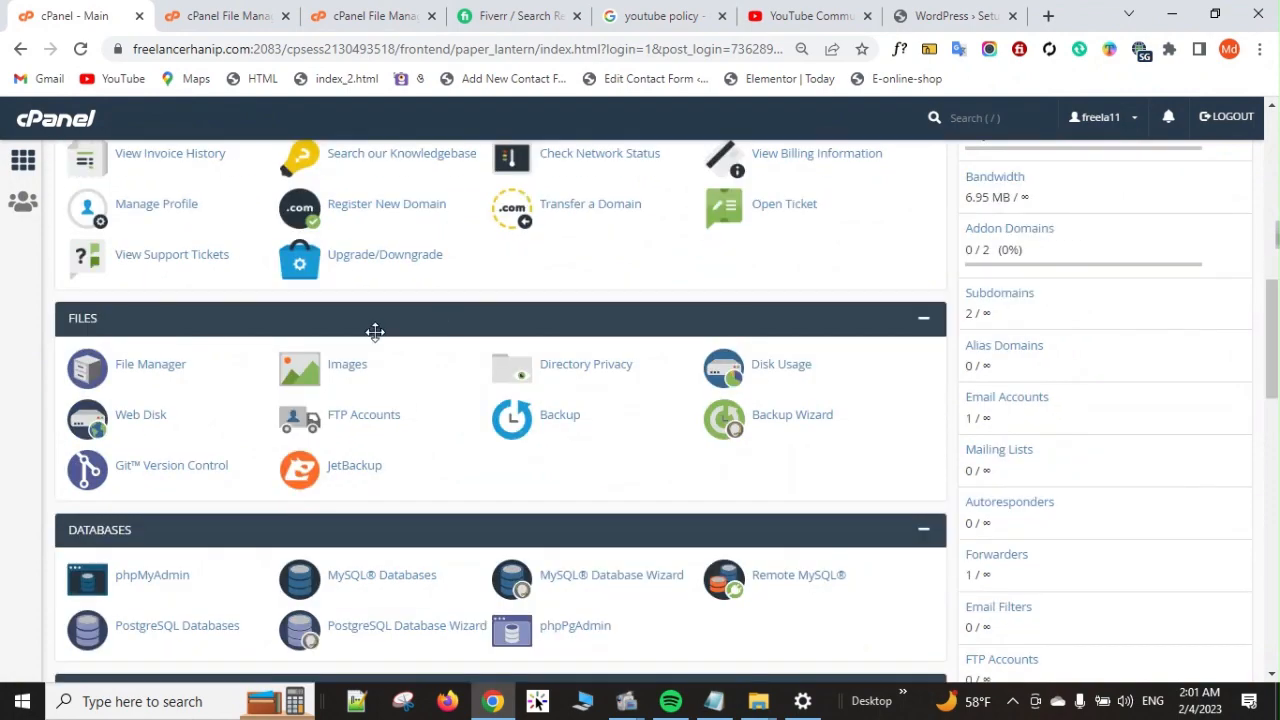
scroll(371, 334, "up", 3)
scroll(379, 326, "down", 5)
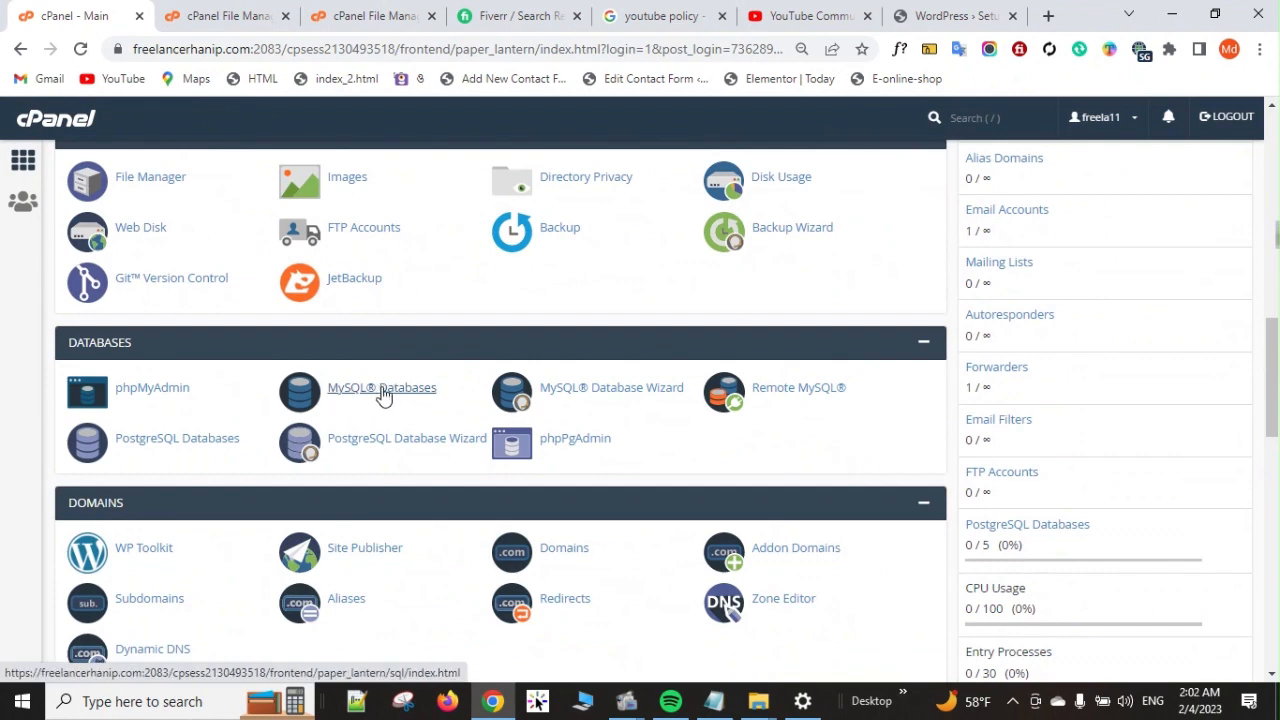
left_click(380, 393)
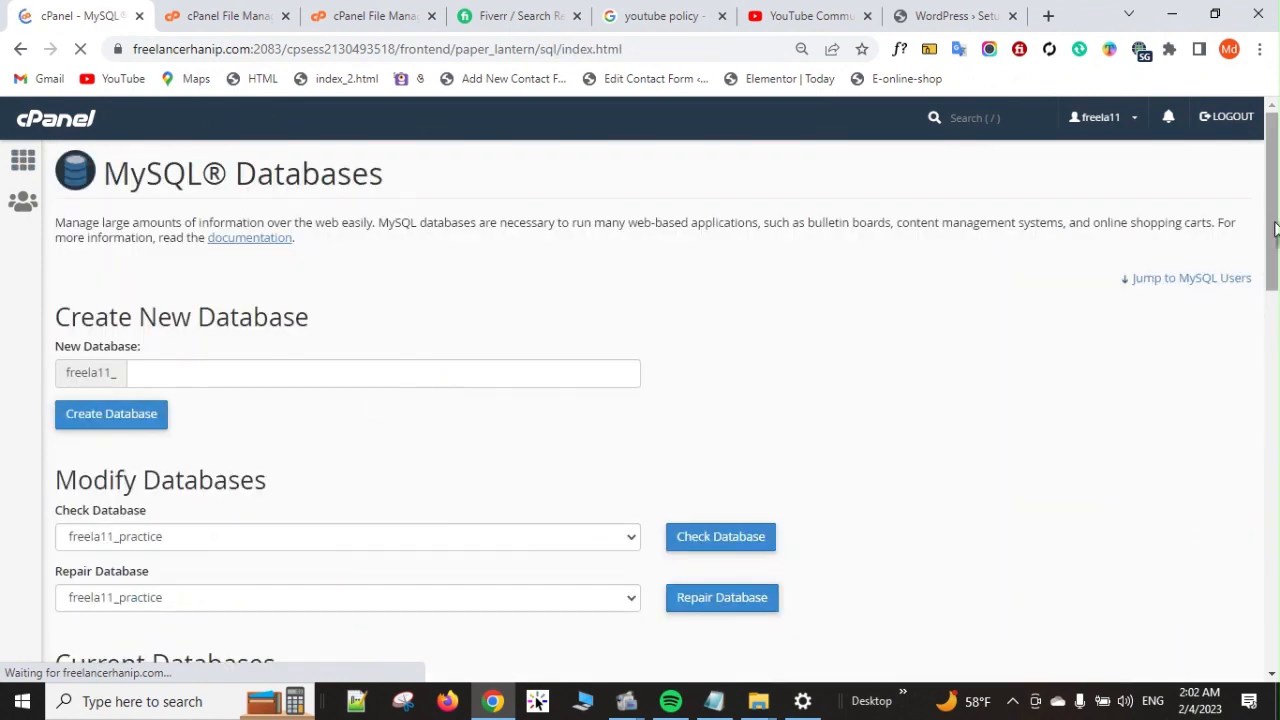
Create a new MySQL database named hello, producing freela11_hello
left_click_drag(1275, 207, 1275, 220)
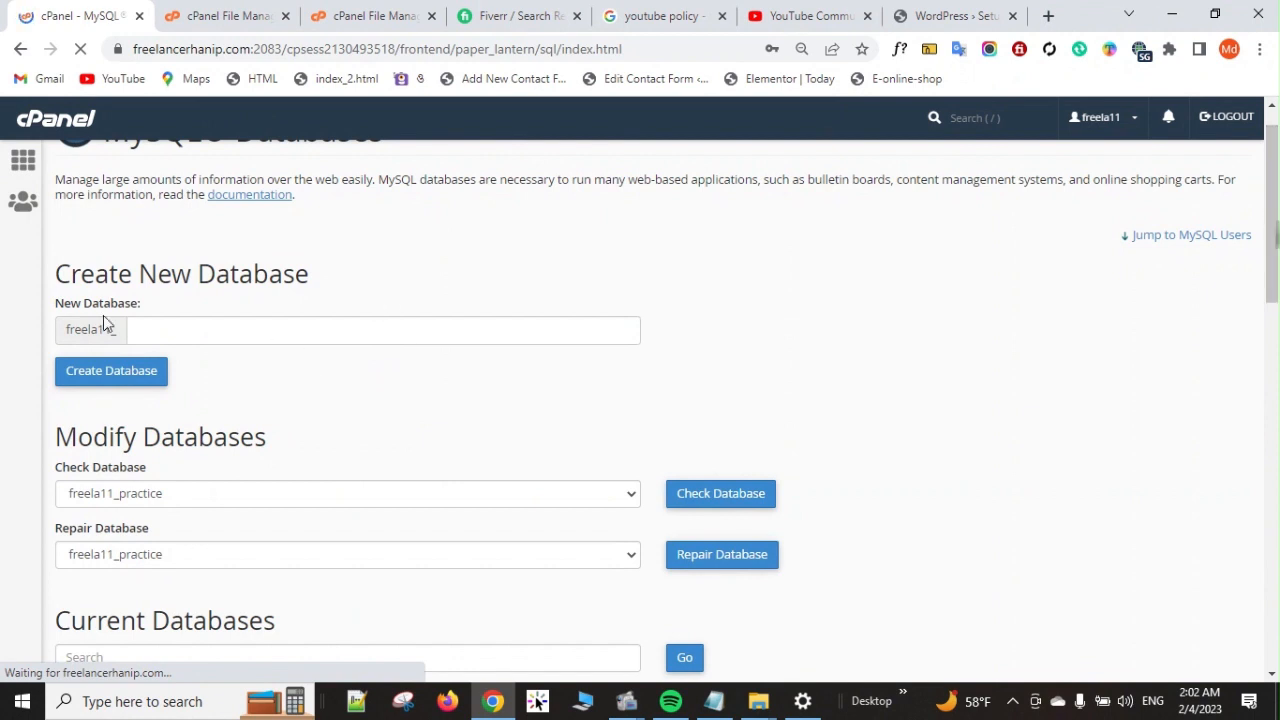
left_click_drag(53, 274, 300, 272)
left_click(403, 288)
left_click(289, 329)
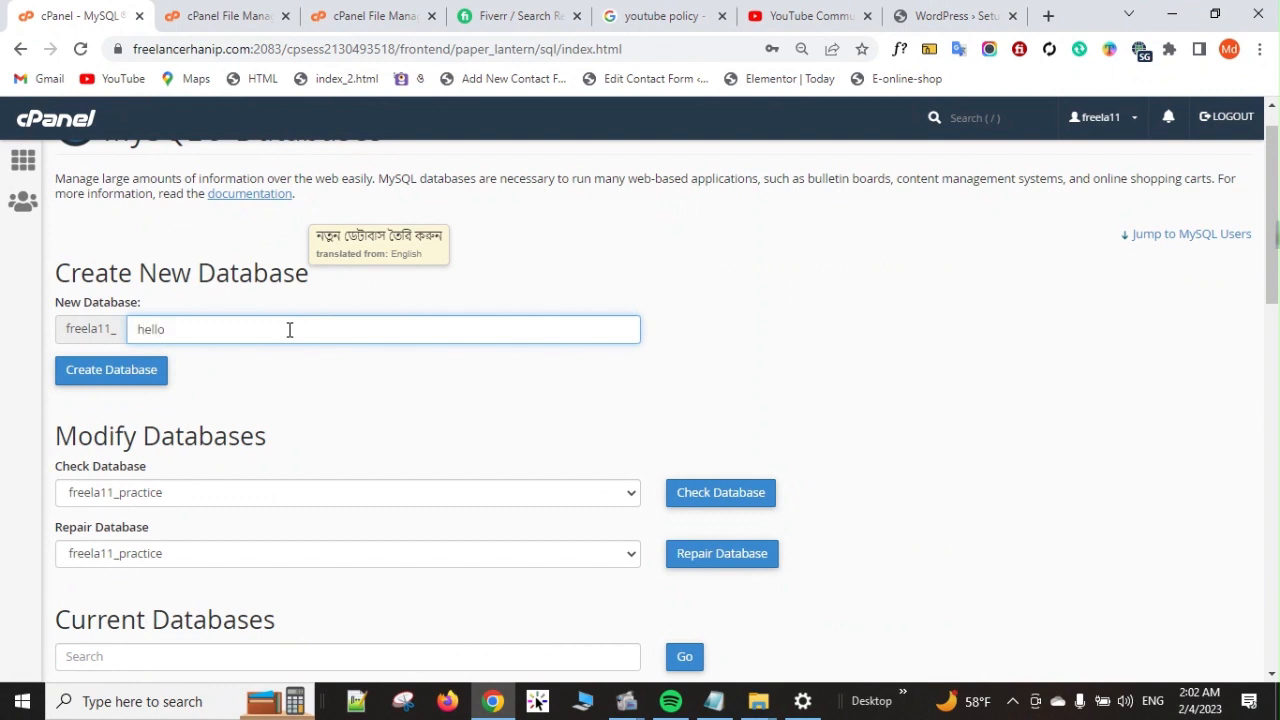
left_click(289, 329)
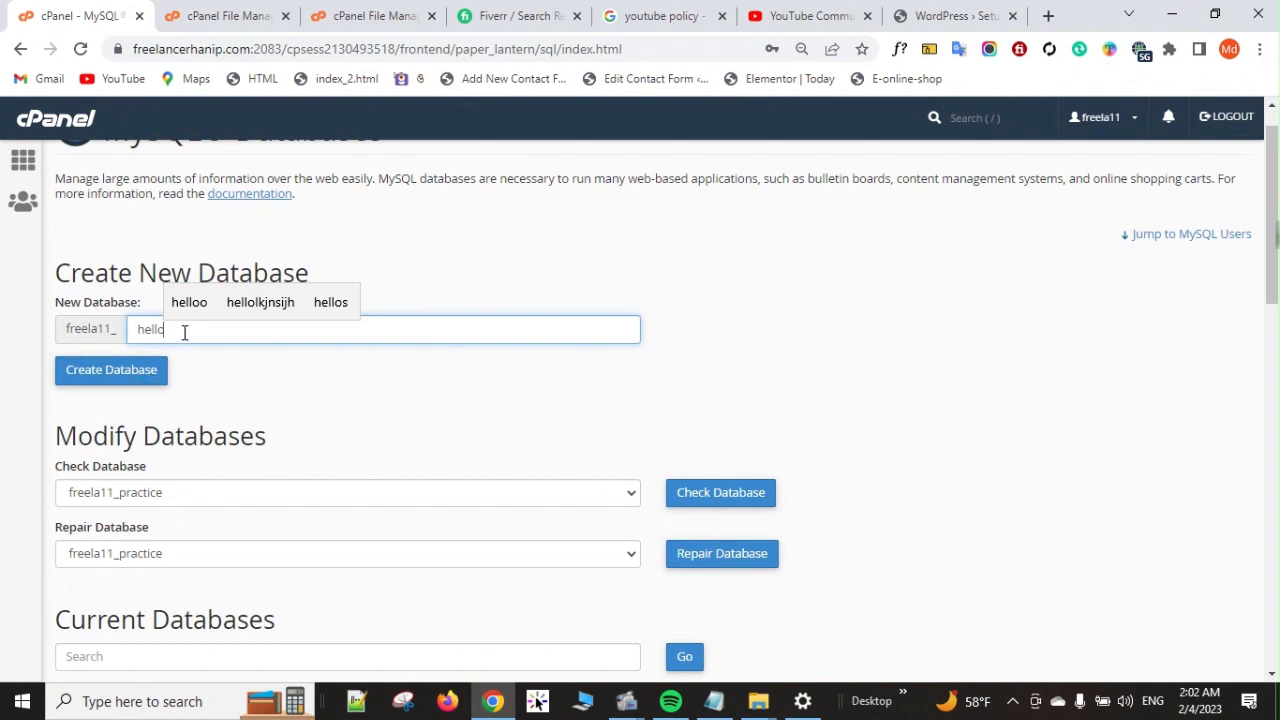
left_click(234, 388)
left_click_drag(170, 329, 133, 329)
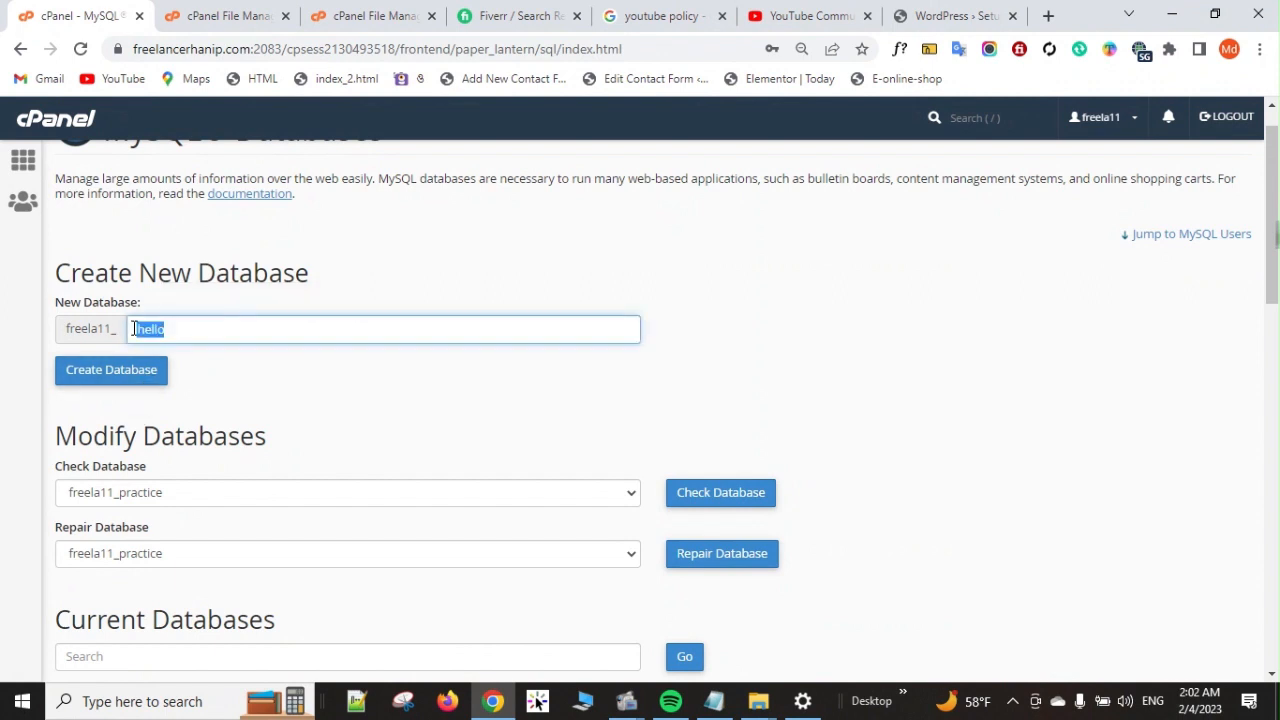
left_click(332, 372)
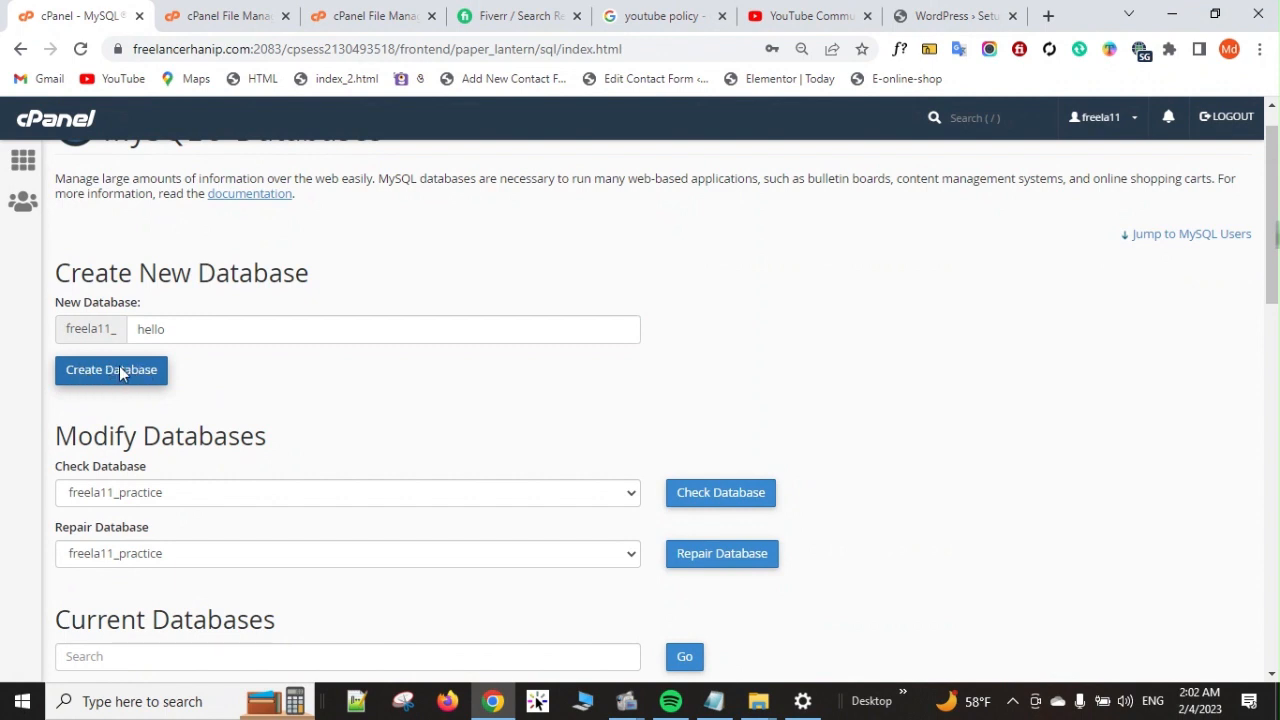
left_click(119, 373)
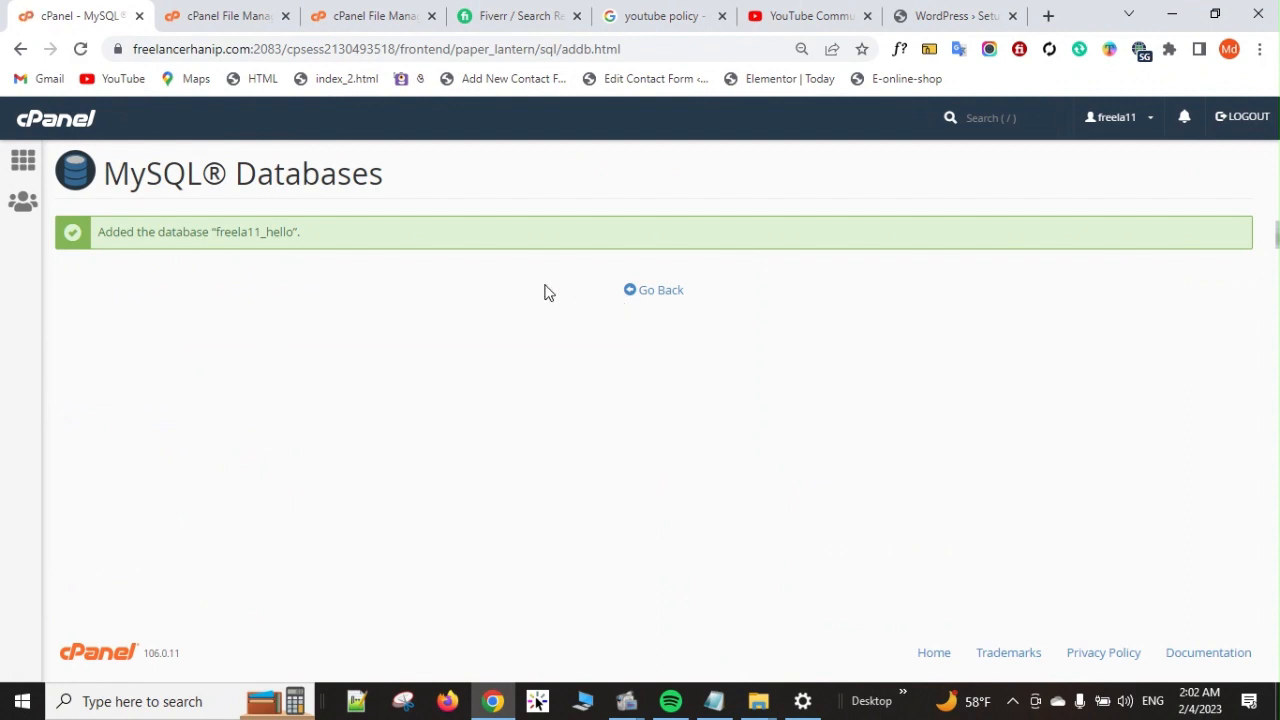
left_click_drag(337, 243, 79, 228)
left_click(79, 228)
left_click_drag(332, 239, 104, 235)
left_click(359, 334)
left_click(659, 293)
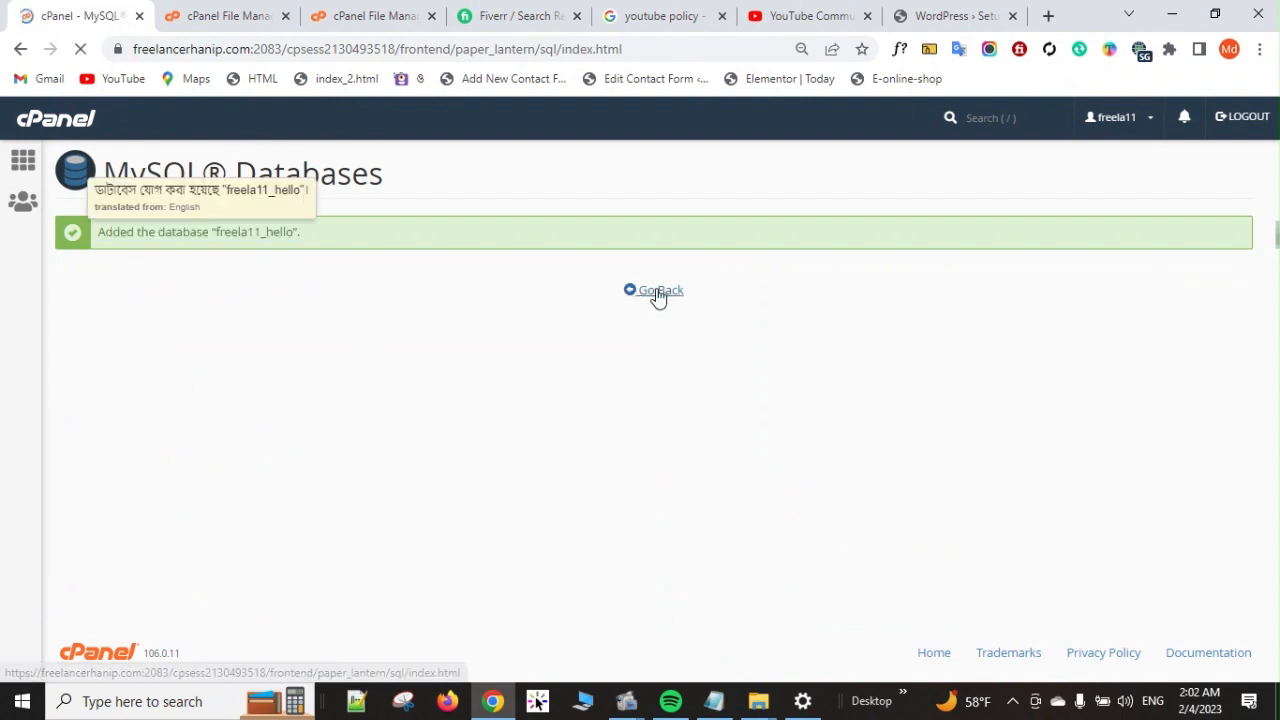
scroll(1036, 377, "down", 3)
scroll(1036, 377, "down", 1)
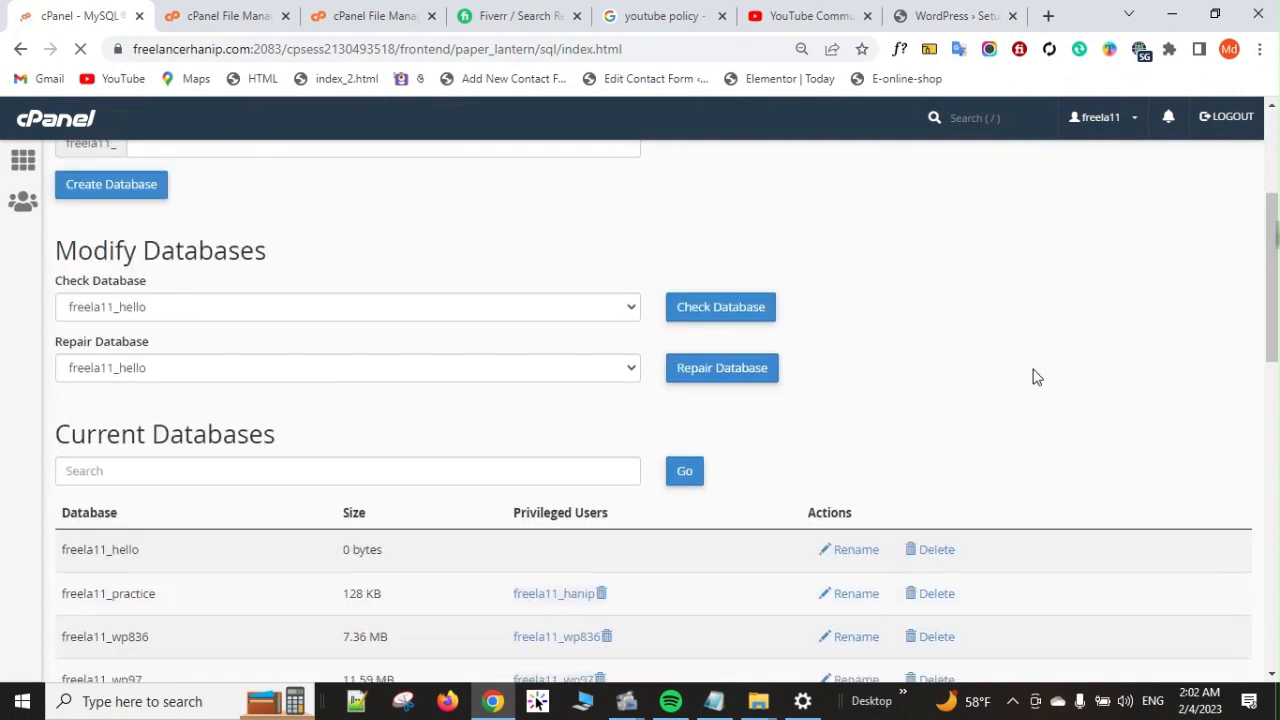
left_click(180, 306)
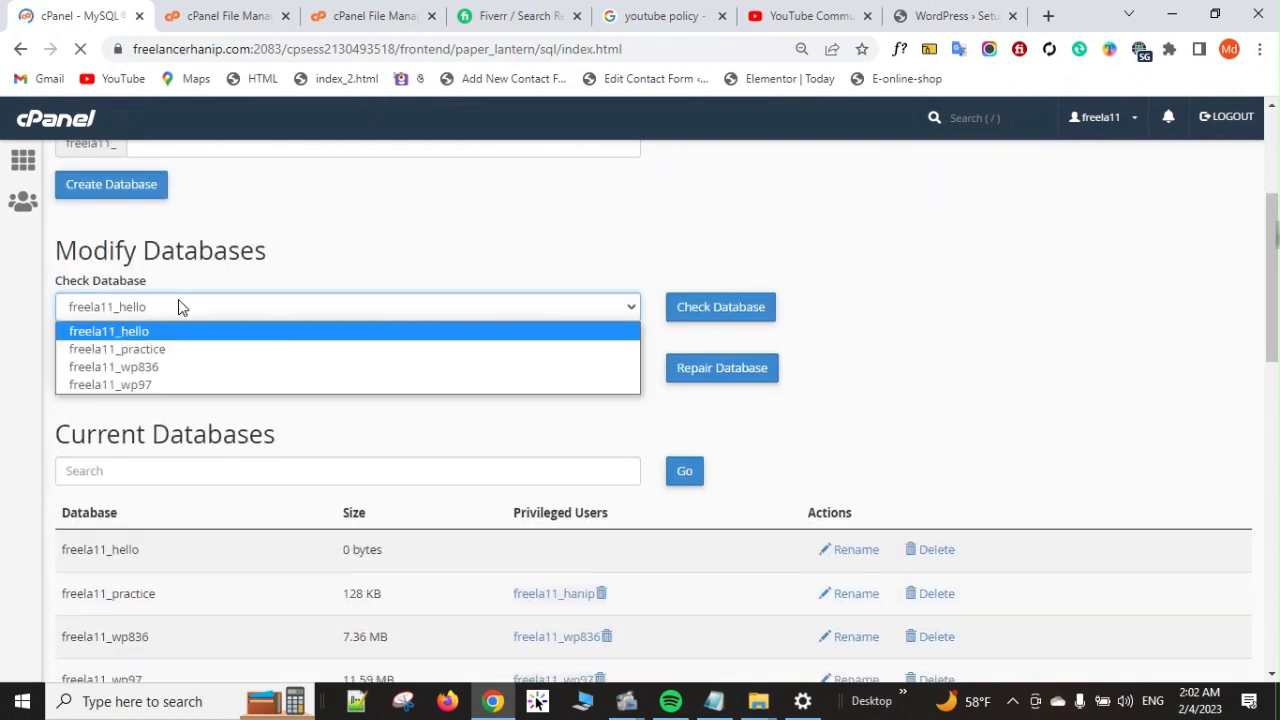
left_click(252, 280)
left_click(400, 250)
scroll(408, 269, "down", 1)
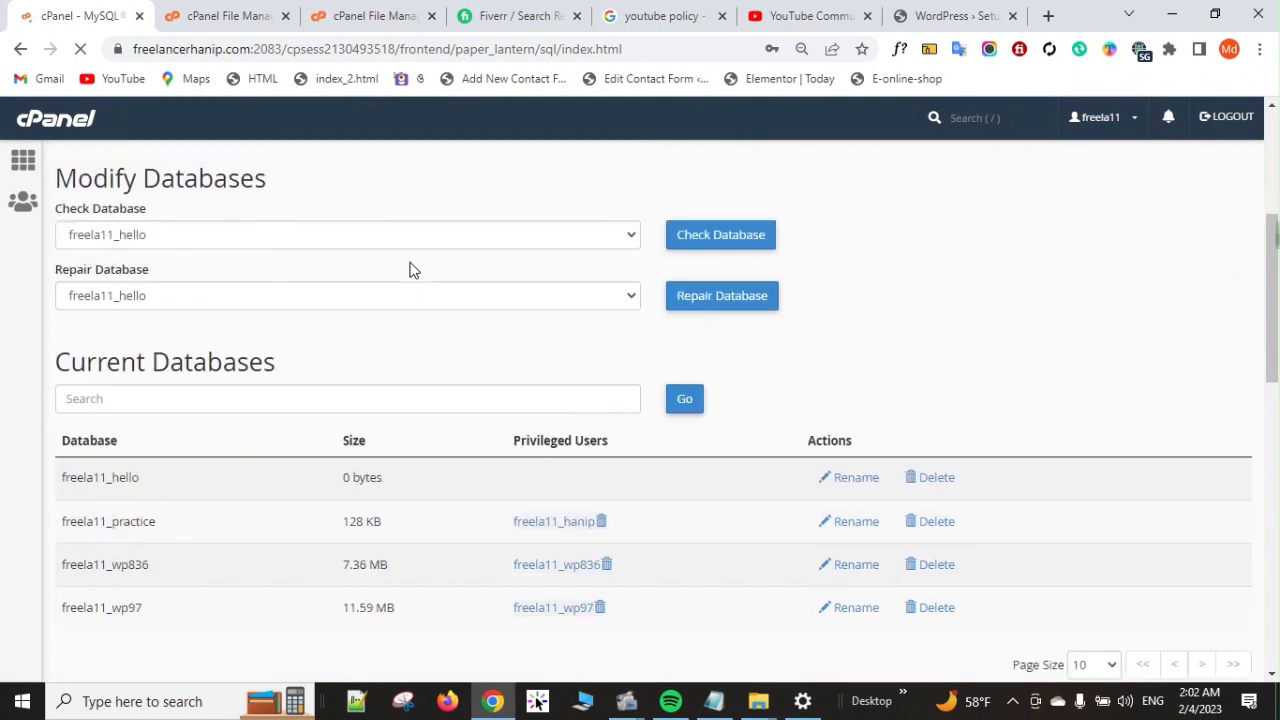
scroll(339, 371, "down", 1)
scroll(337, 366, "up", 1)
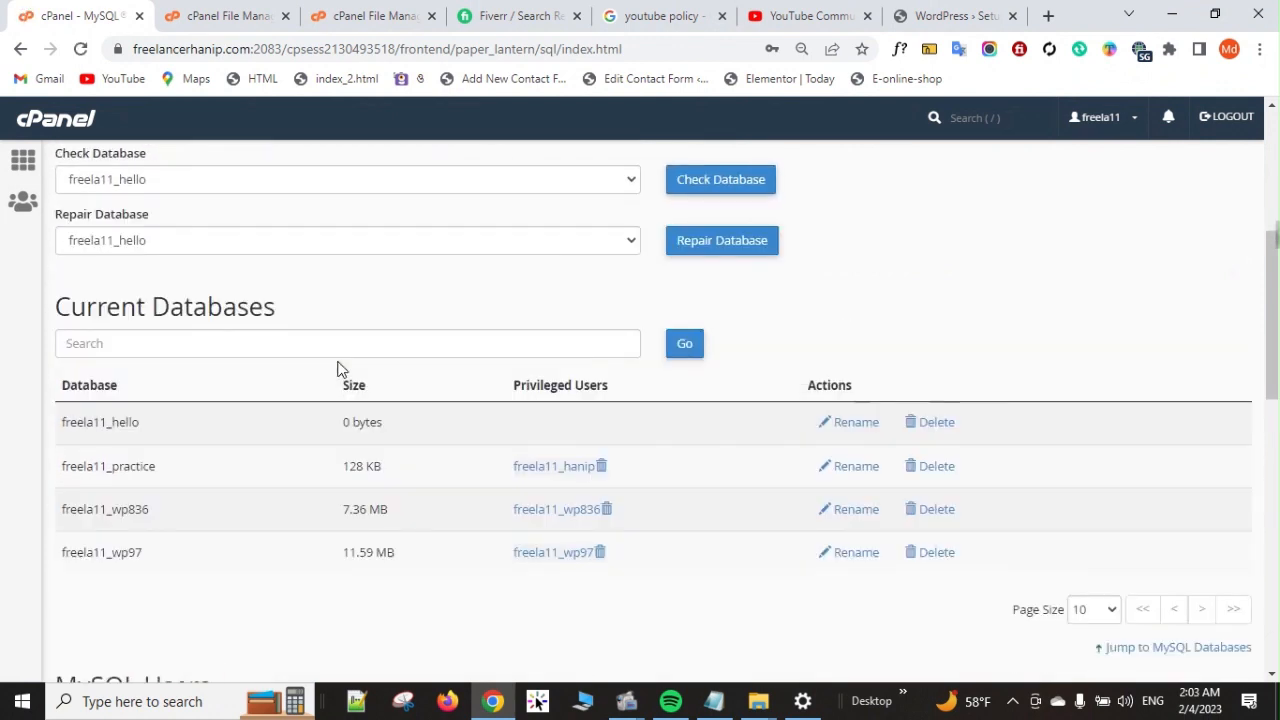
scroll(765, 275, "up", 1)
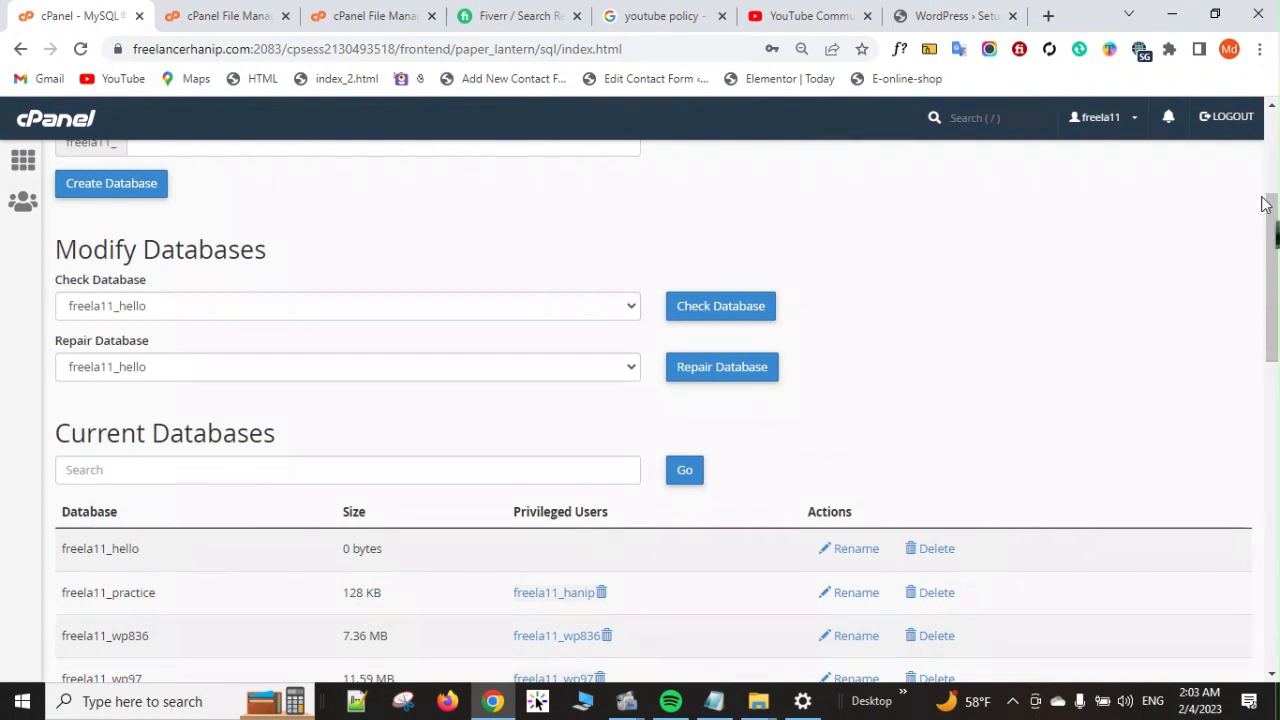
left_click_drag(1270, 214, 1234, 349)
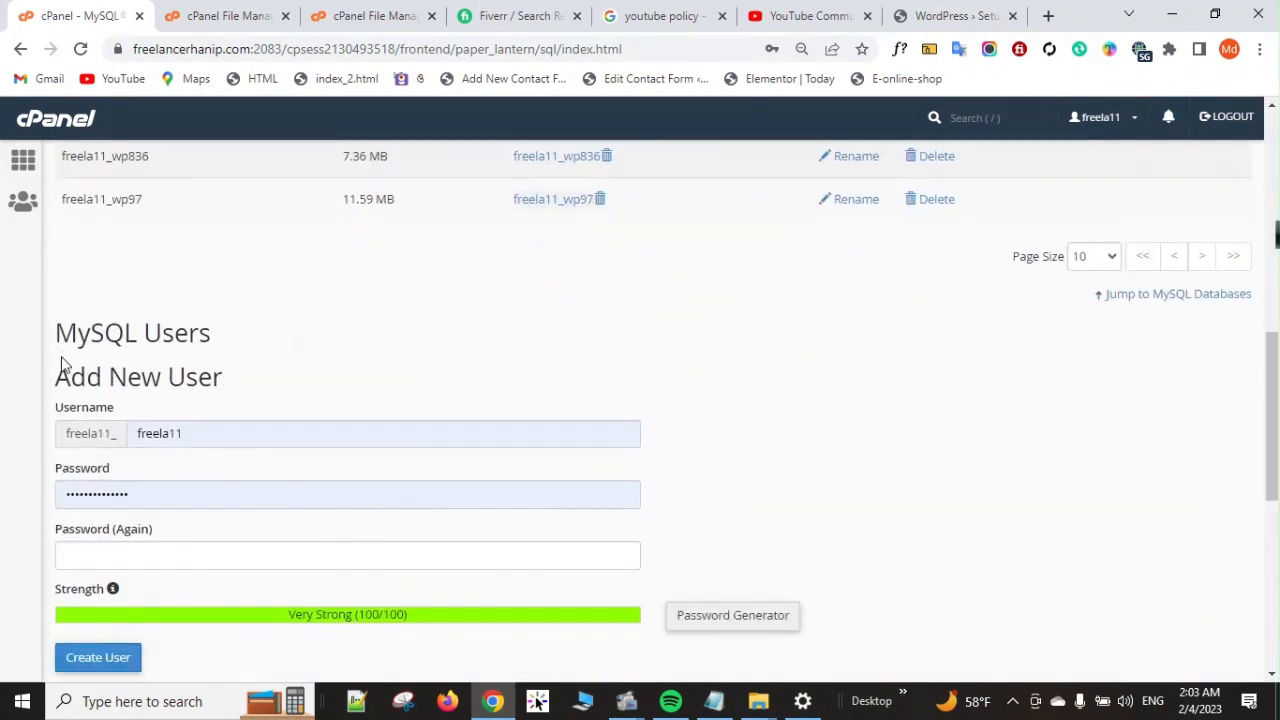
Under Add New User, replace the prefilled username with hi
left_click_drag(57, 334, 202, 340)
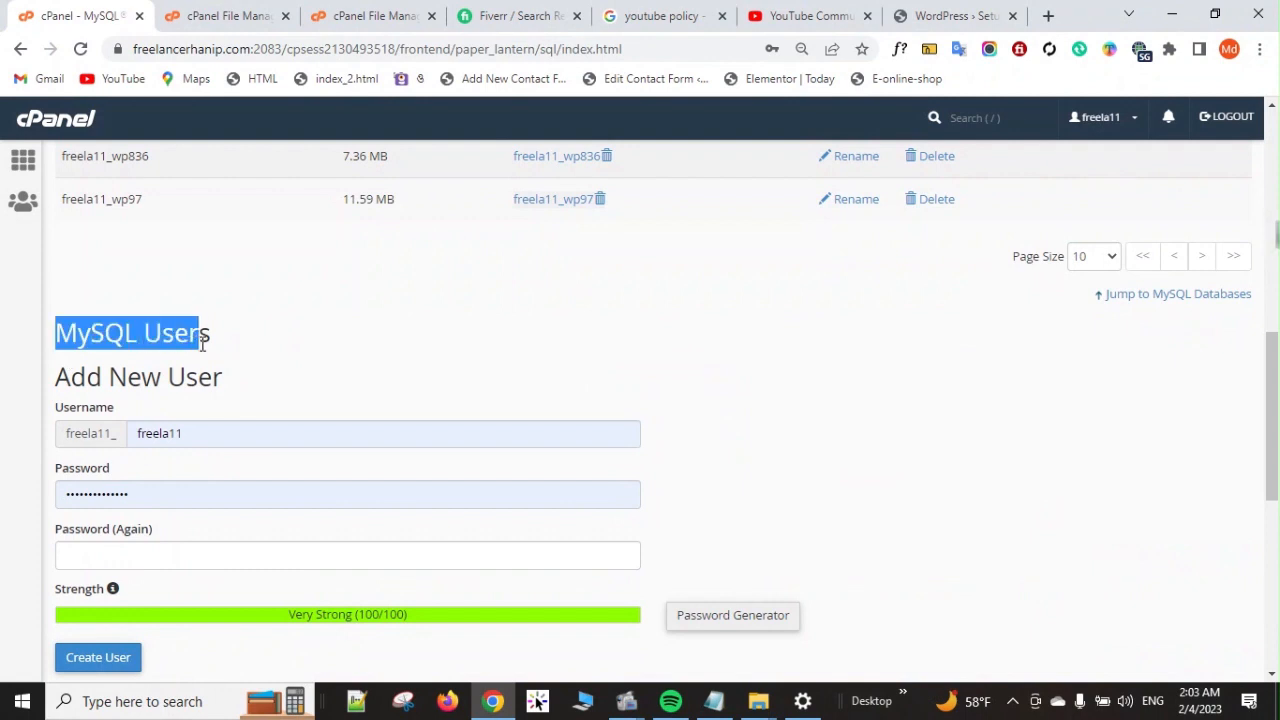
left_click_drag(246, 383, 70, 380)
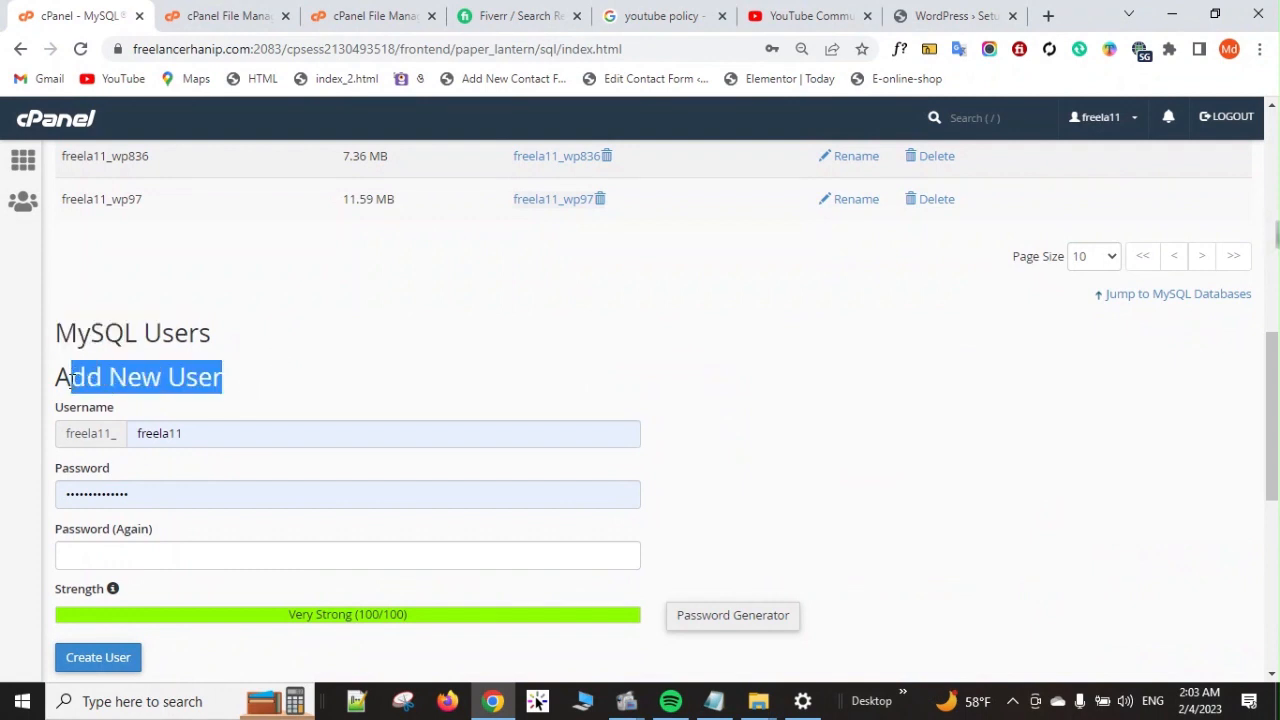
left_click(339, 379)
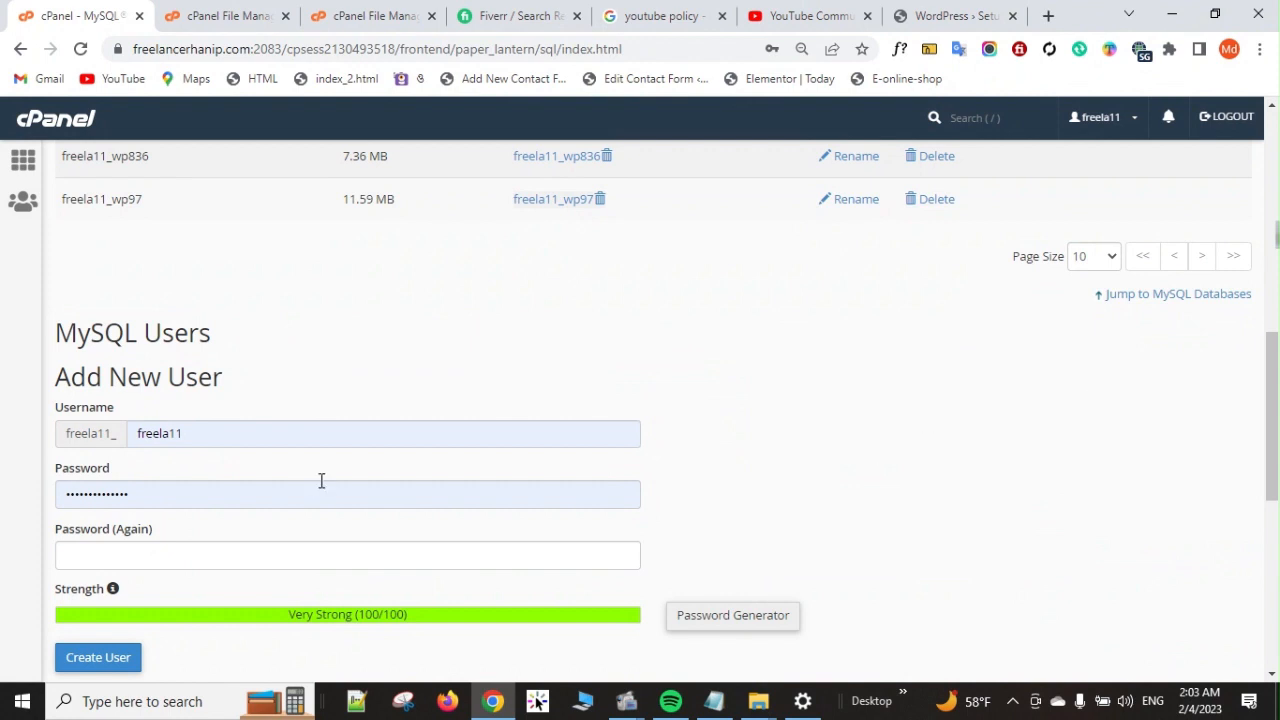
scroll(309, 434, "down", 2)
left_click(272, 245)
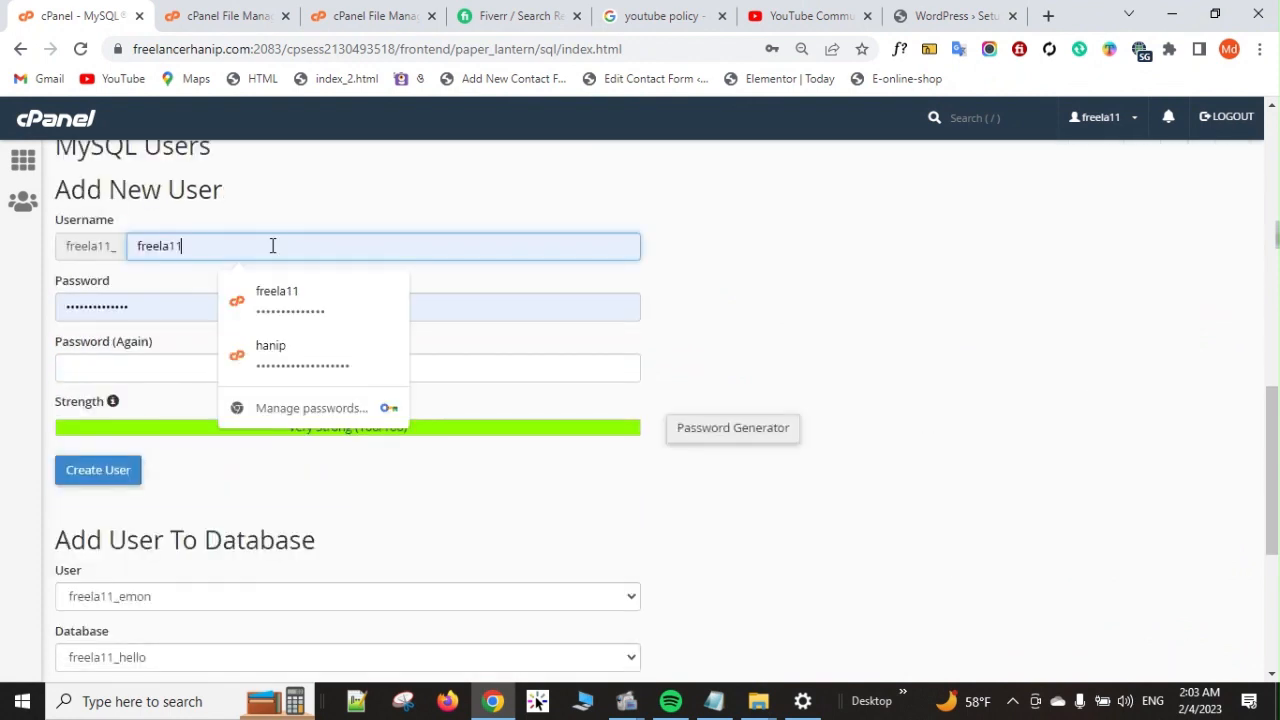
left_click_drag(200, 245, 133, 242)
key("BackSpace")
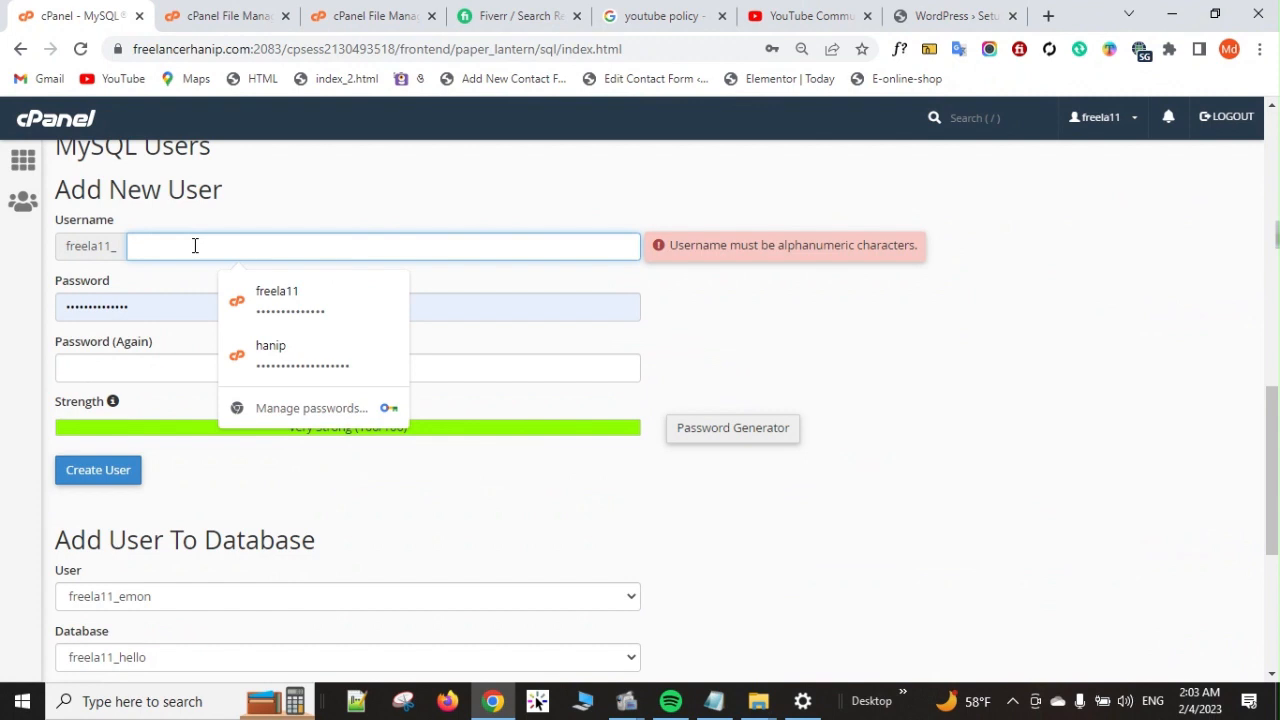
type("h")
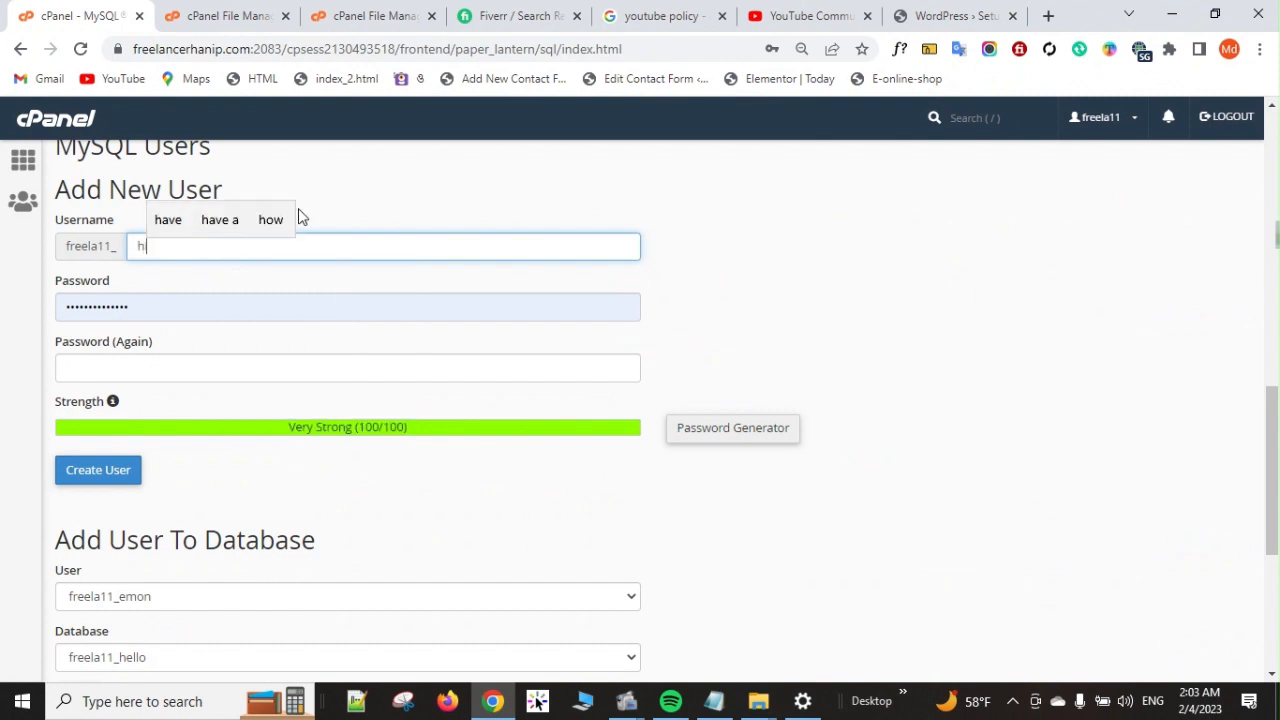
left_click(318, 211)
left_click(207, 244)
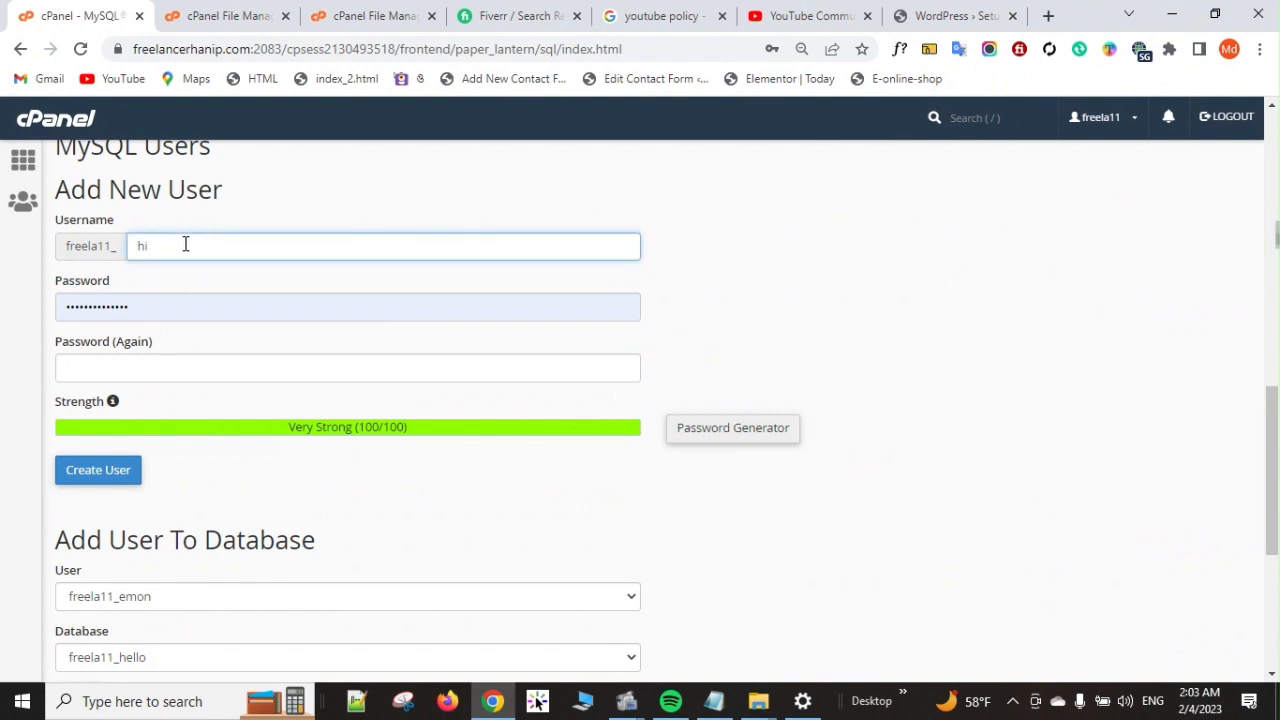
type("i")
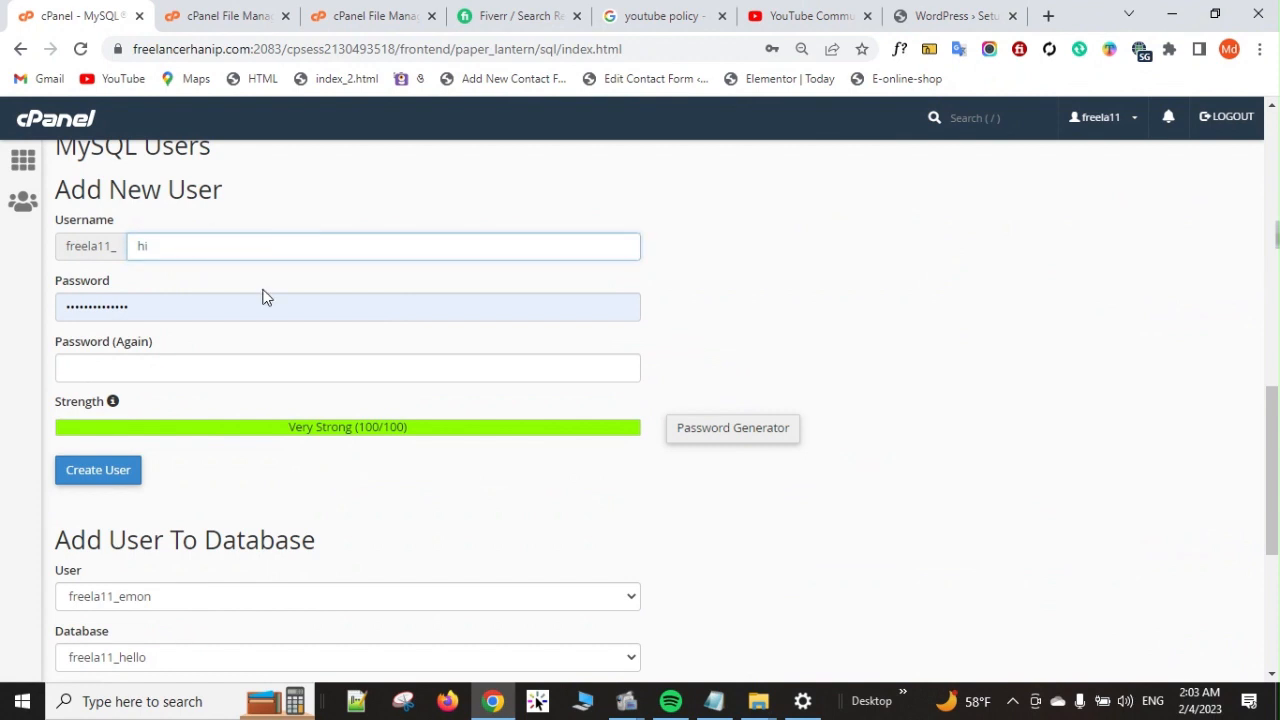
Replace the autofilled password with a new one and start entering its confirmation
left_click(205, 302)
left_click_drag(154, 306, 37, 317)
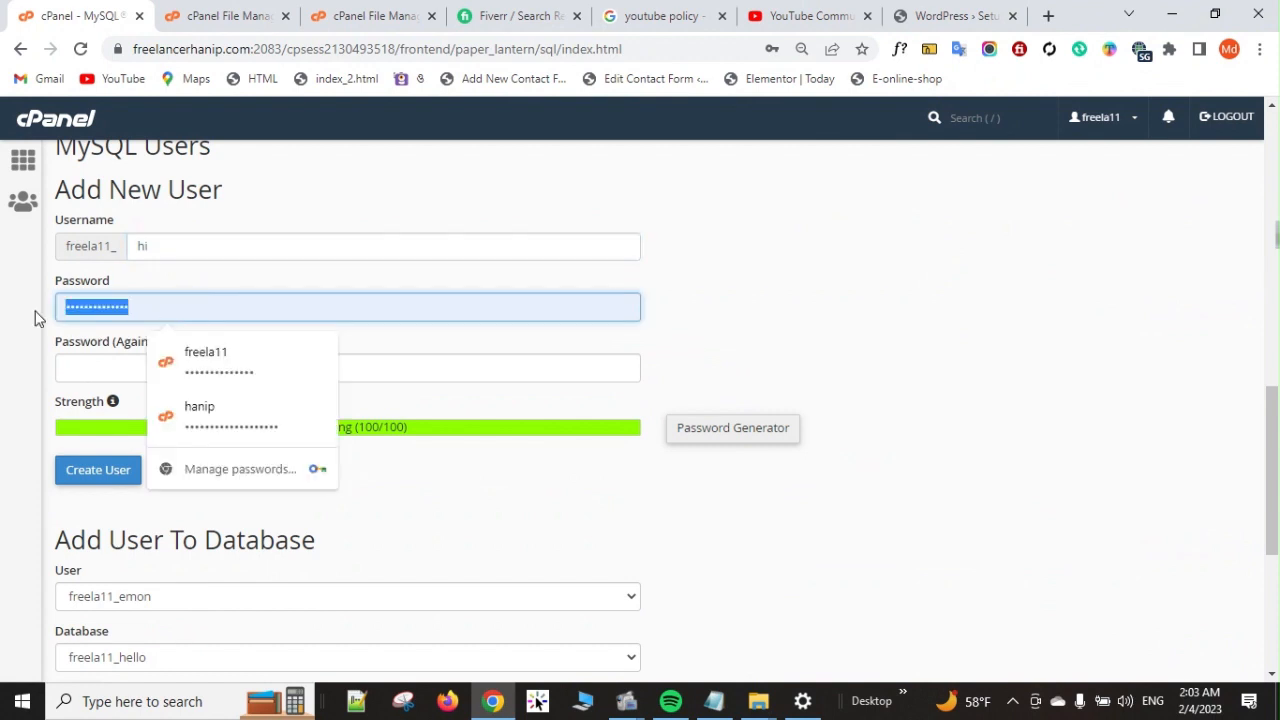
key("BackSpace")
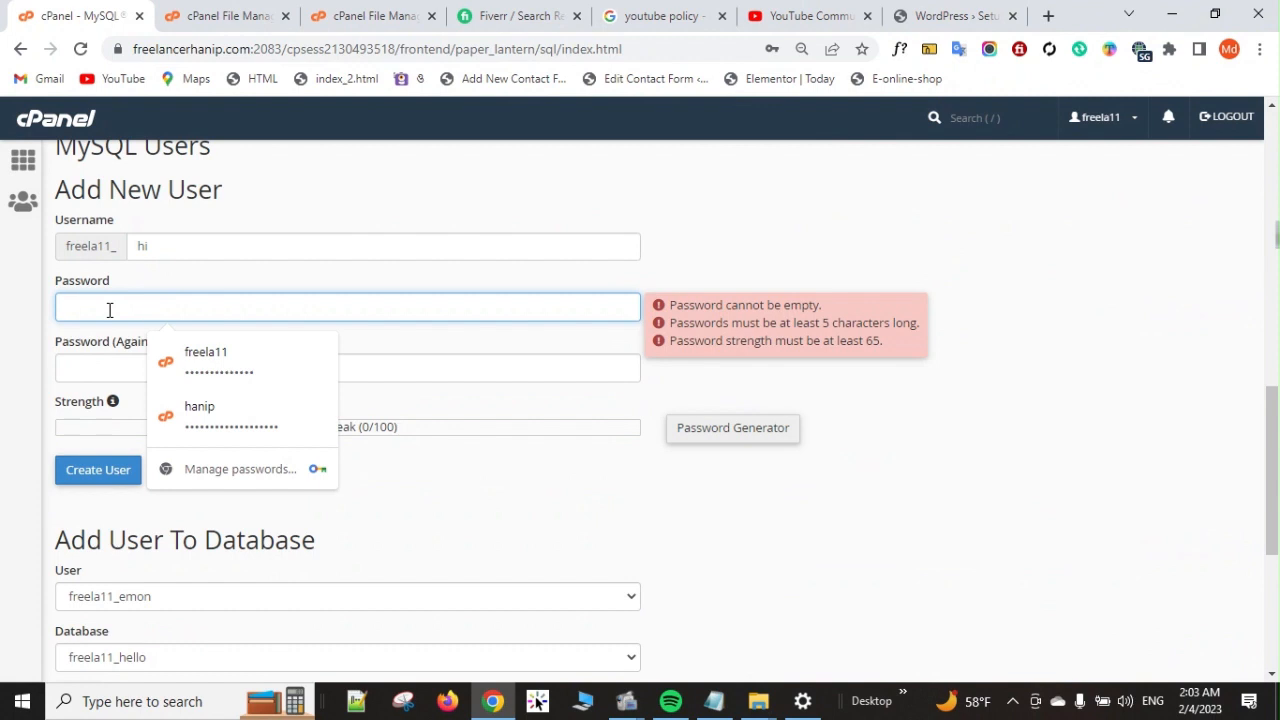
type("12")
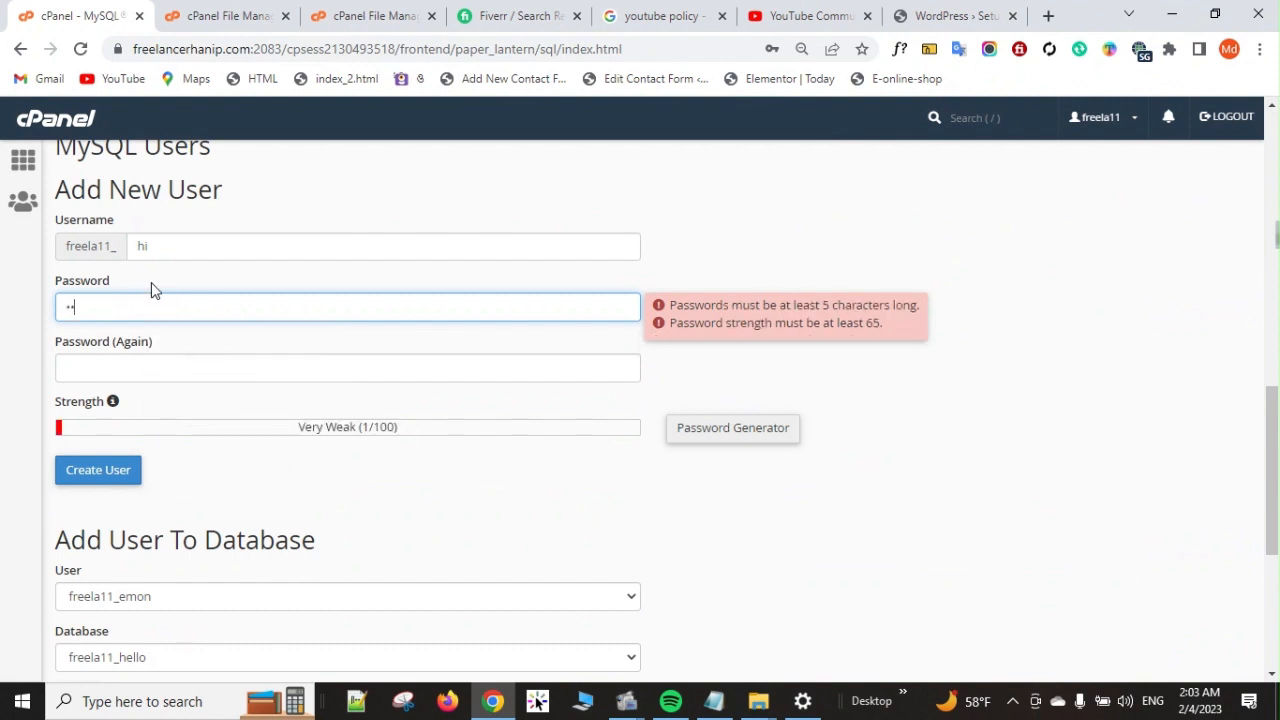
scroll(208, 306, "down", 1)
key("BackSpace")
key("BackSpace")
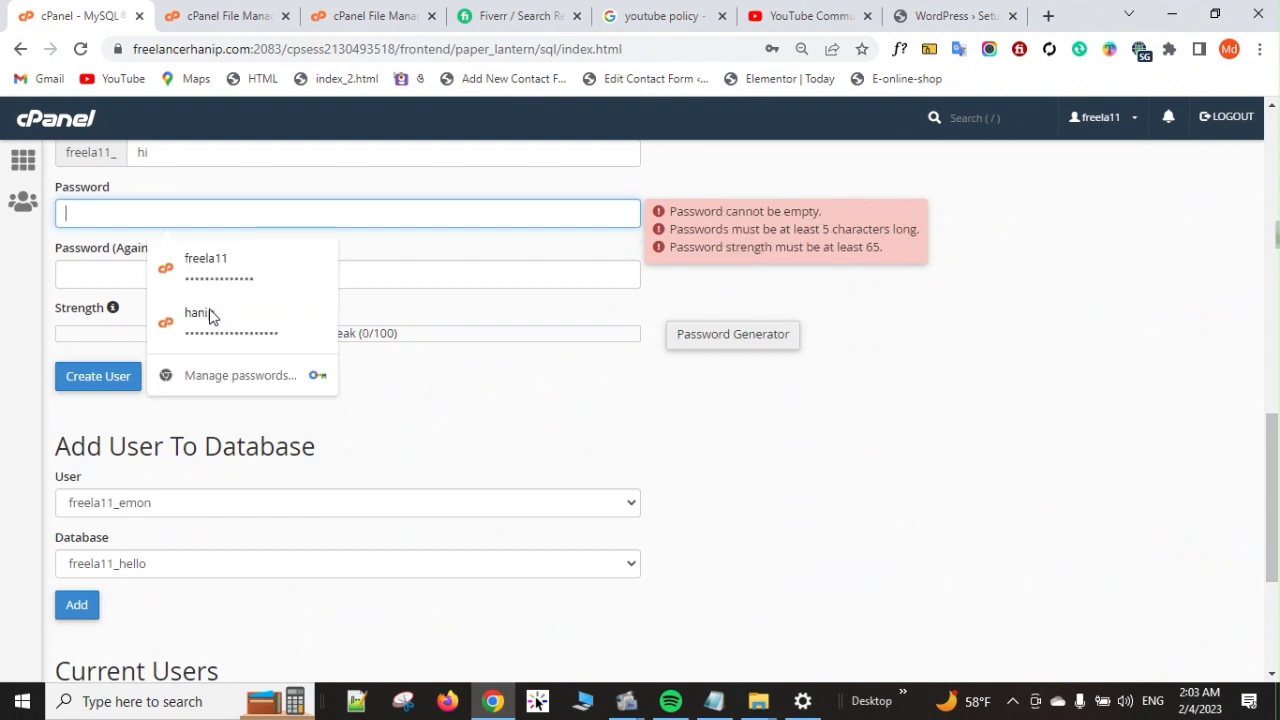
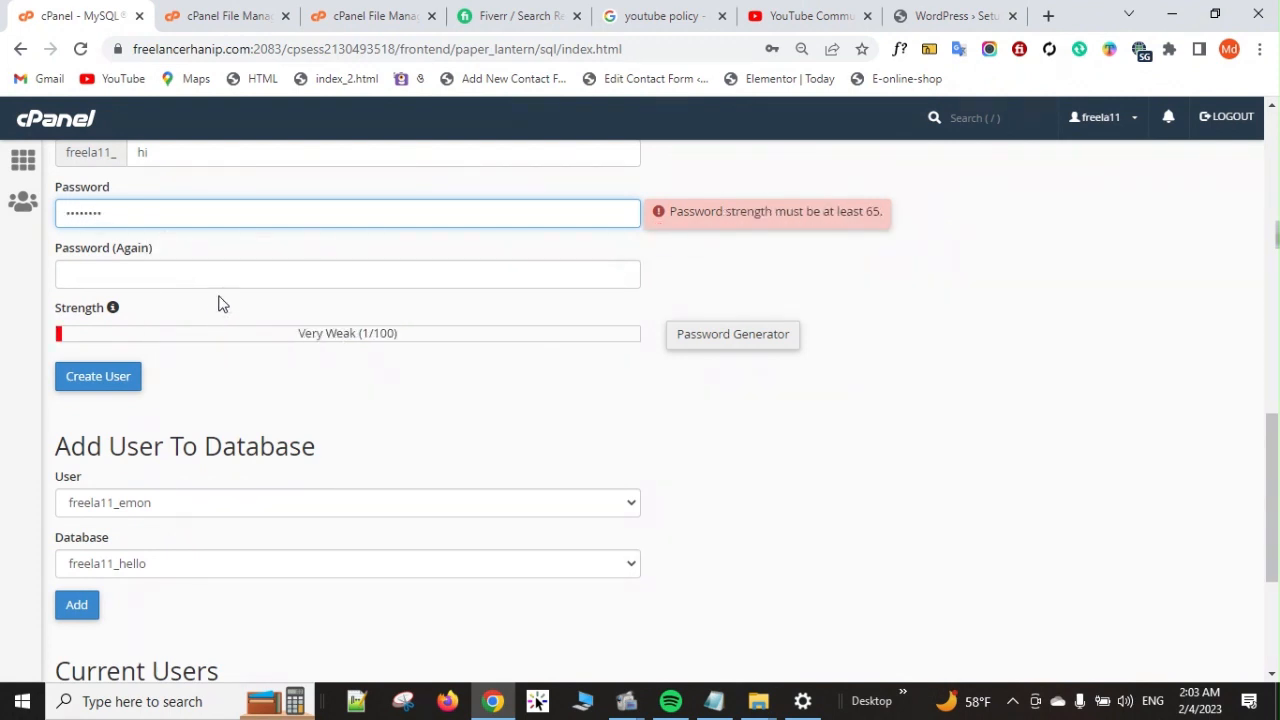
left_click(225, 277)
left_click(175, 219)
type("9")
left_click(166, 277)
left_click(103, 212)
left_click_drag(103, 212, 68, 210)
left_click(139, 206)
left_click(110, 277)
type("12")
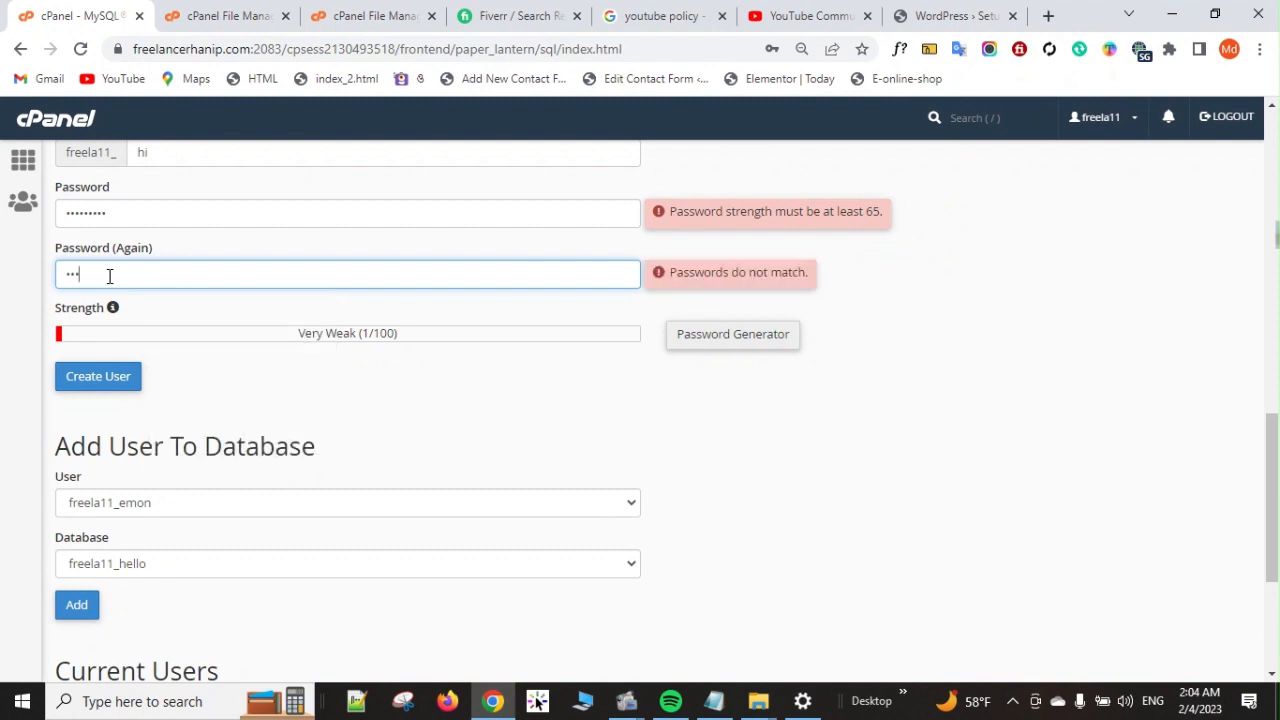
type("••••••")
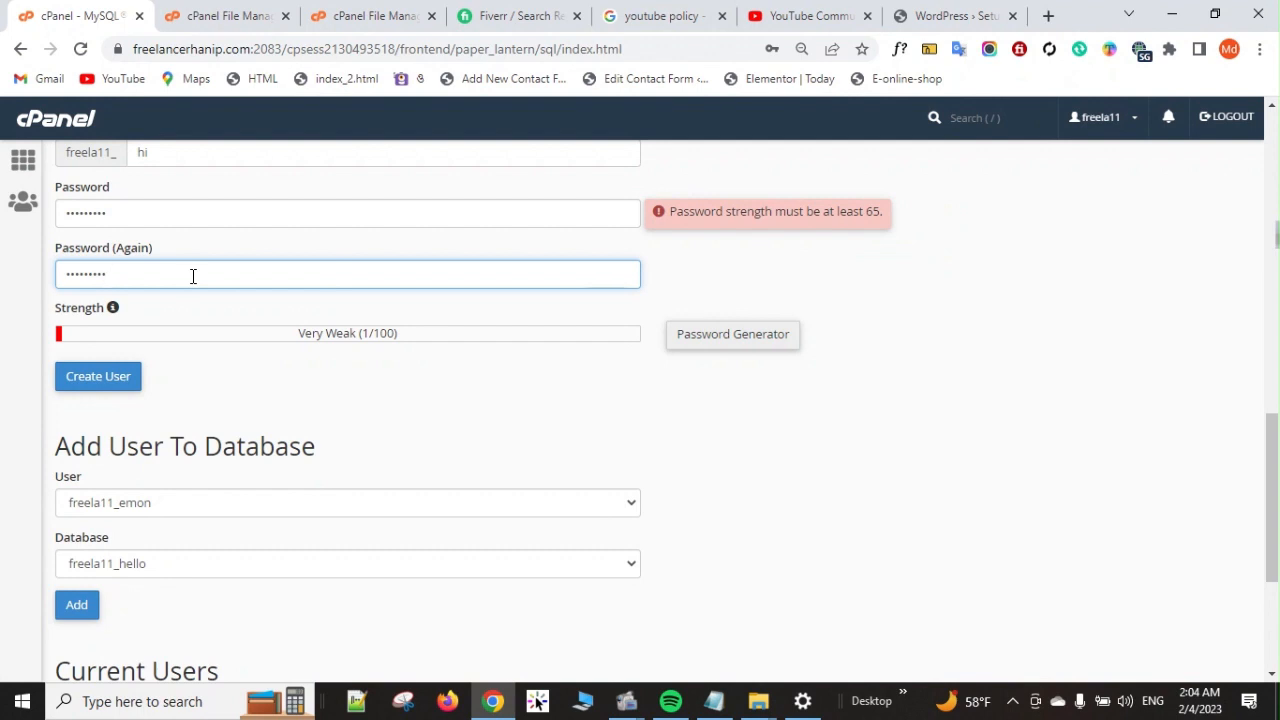
Lengthen the password and its confirmation so they match, rated Strong (69/100)
scroll(193, 276, "up", 1)
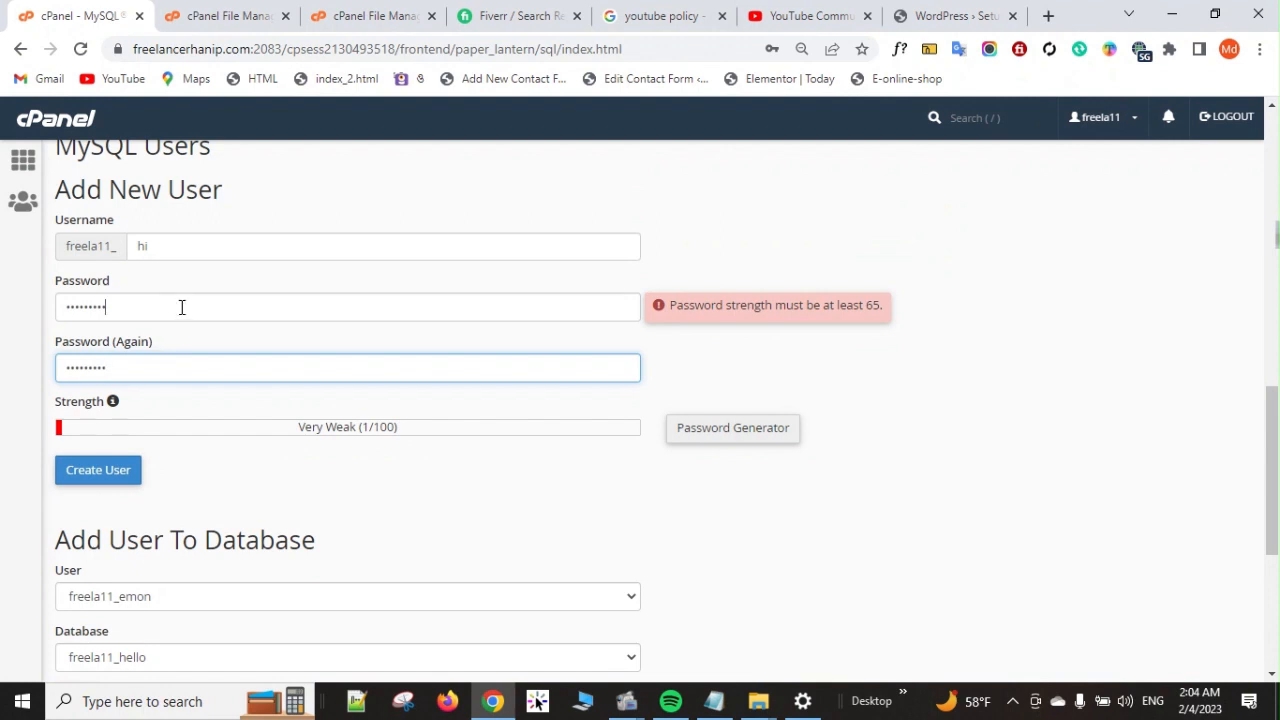
left_click(180, 307)
left_click(178, 364)
left_click(163, 311)
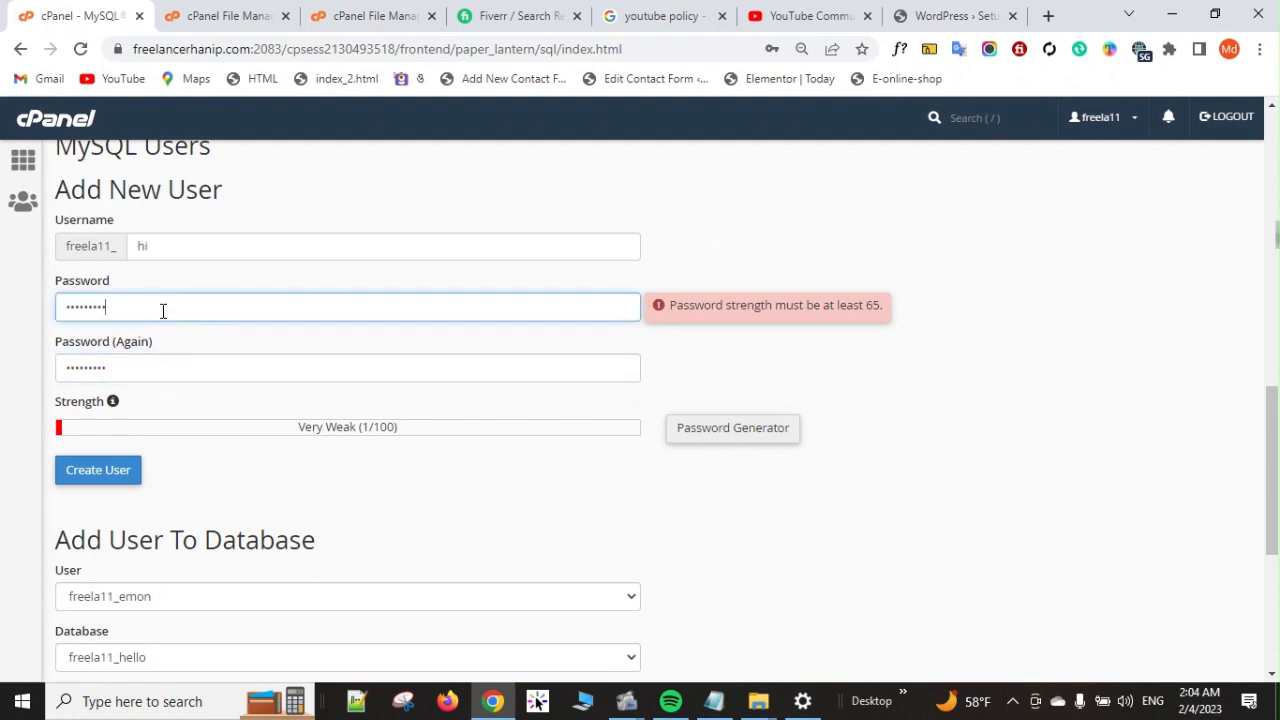
type("•••")
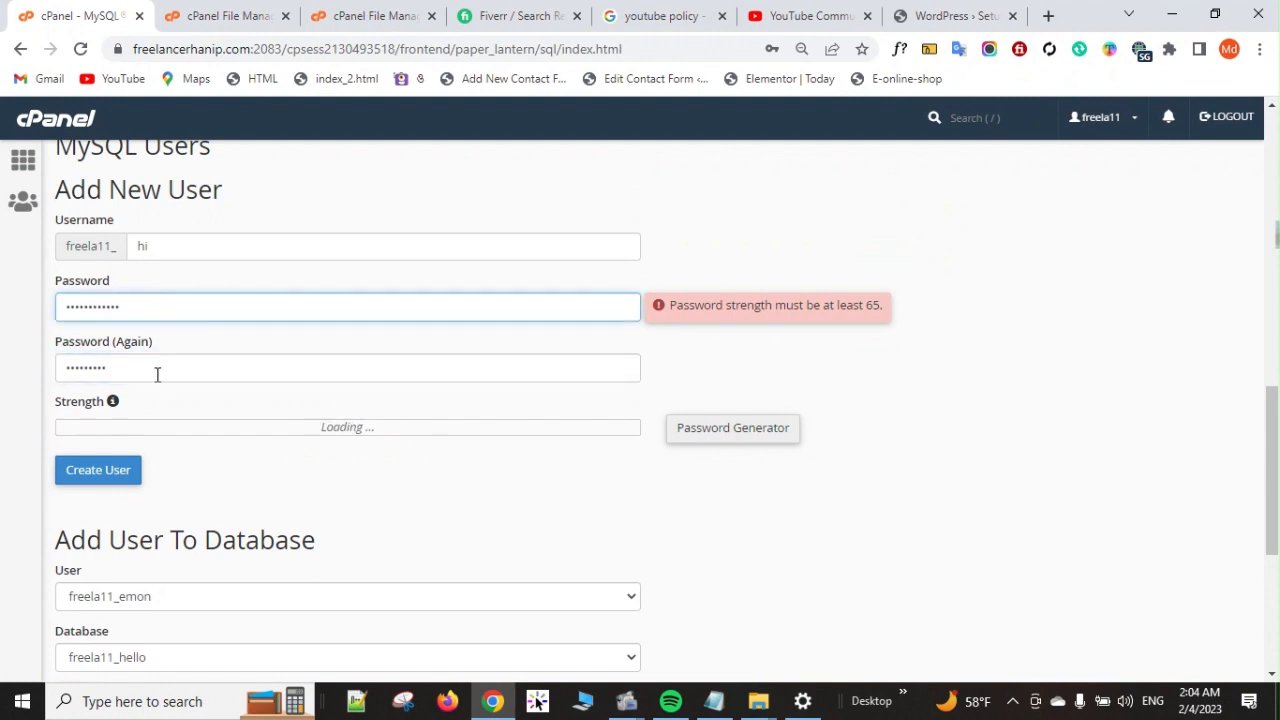
left_click(157, 371)
type("•••")
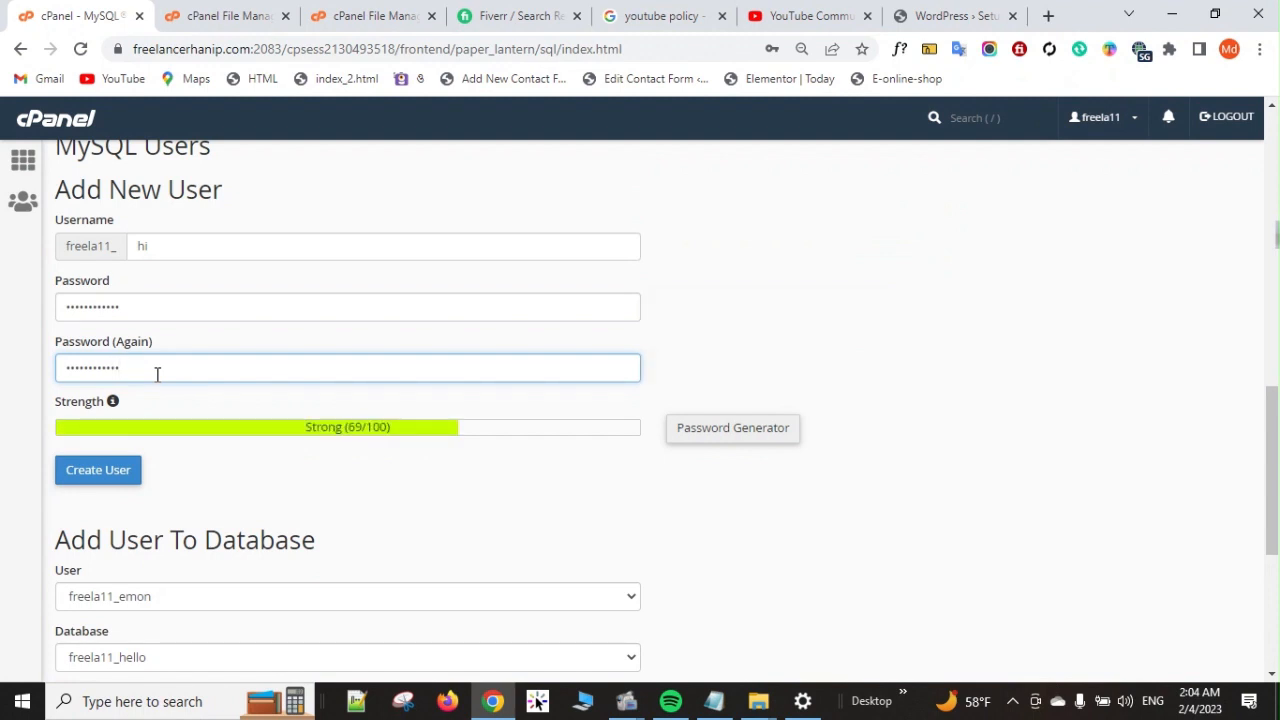
scroll(297, 434, "down", 1)
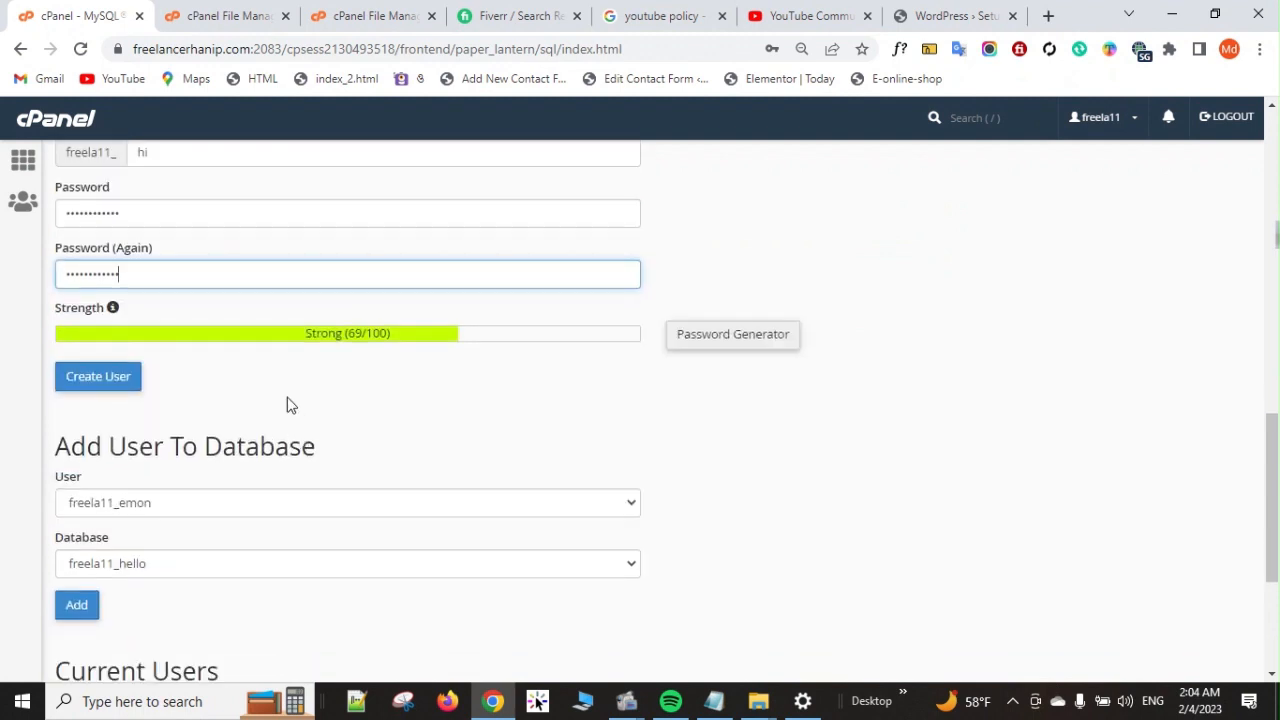
scroll(197, 350, "up", 1)
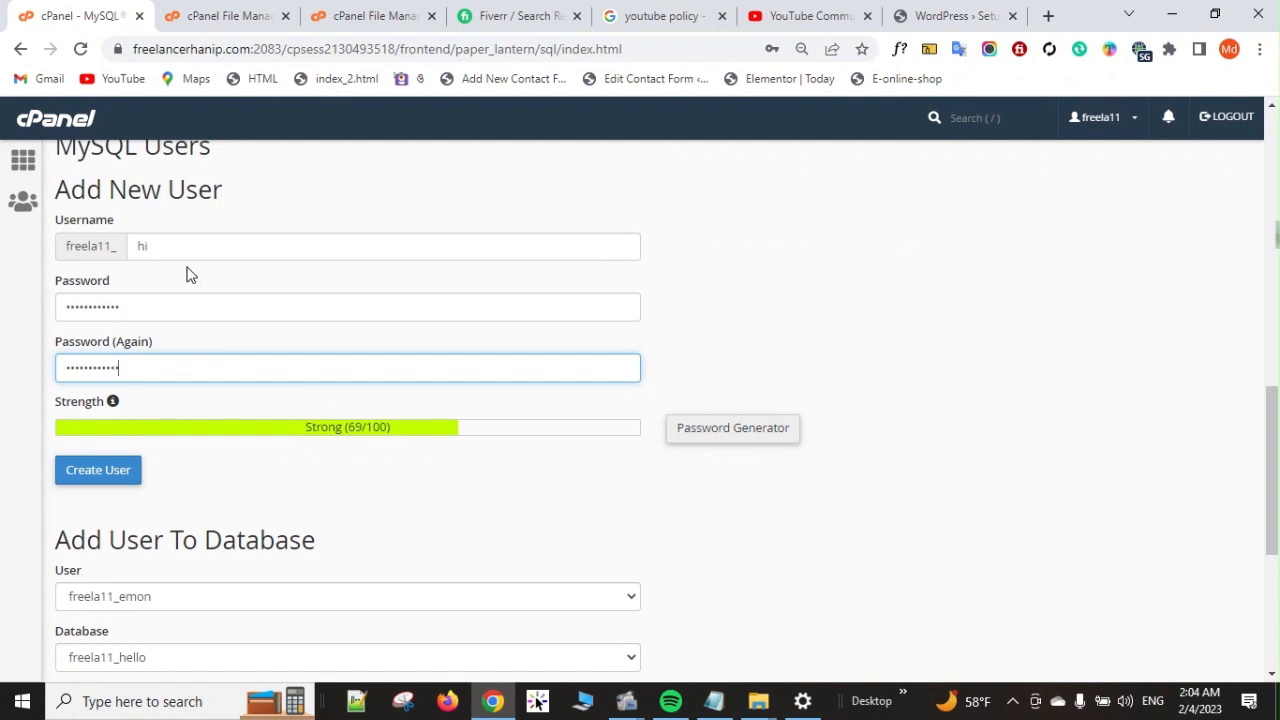
scroll(188, 275, "up", 2)
scroll(200, 343, "down", 1)
scroll(200, 337, "up", 1)
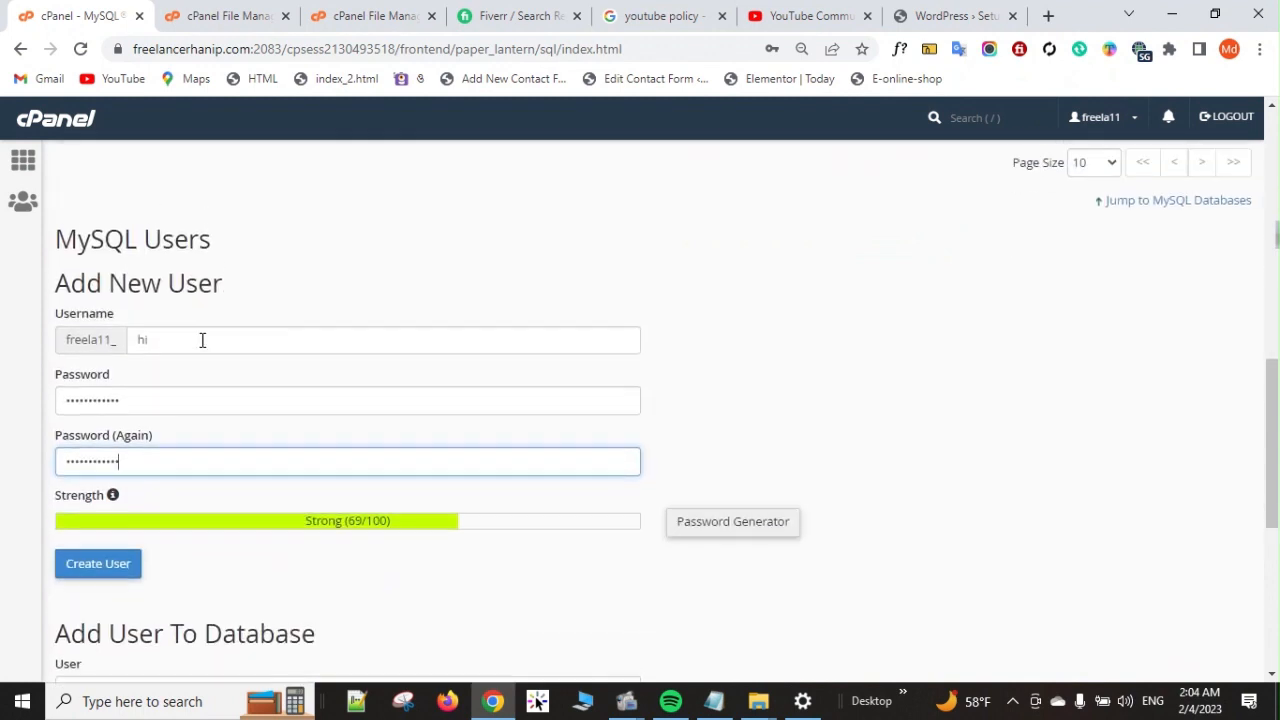
scroll(191, 343, "down", 2)
scroll(105, 365, "up", 2)
scroll(140, 405, "down", 1)
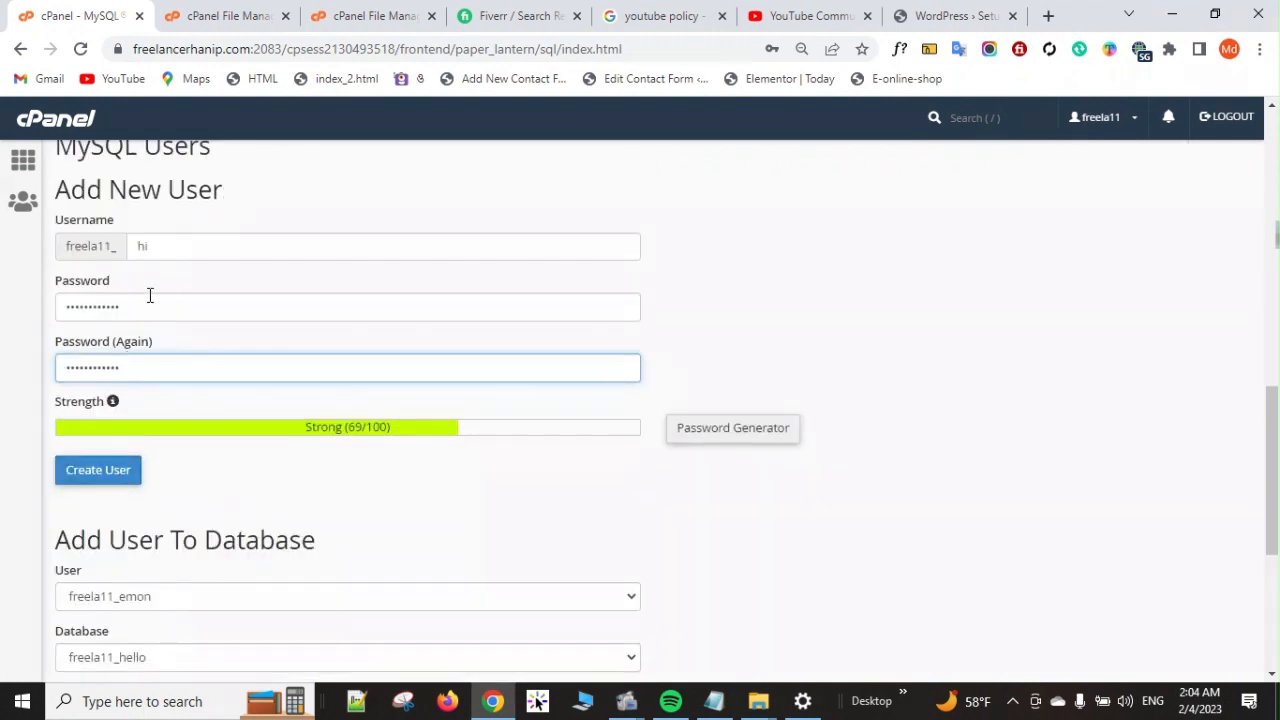
left_click_drag(149, 297, 45, 300)
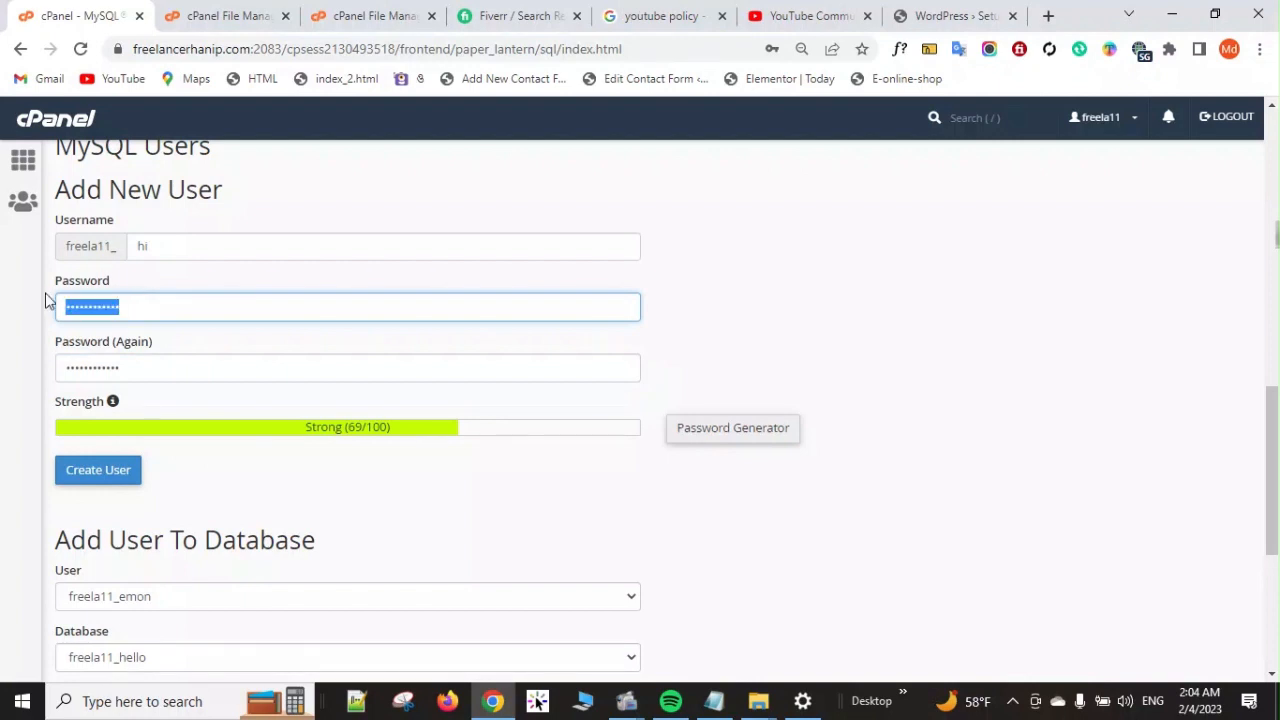
left_click_drag(194, 297, 62, 294)
left_click(221, 300)
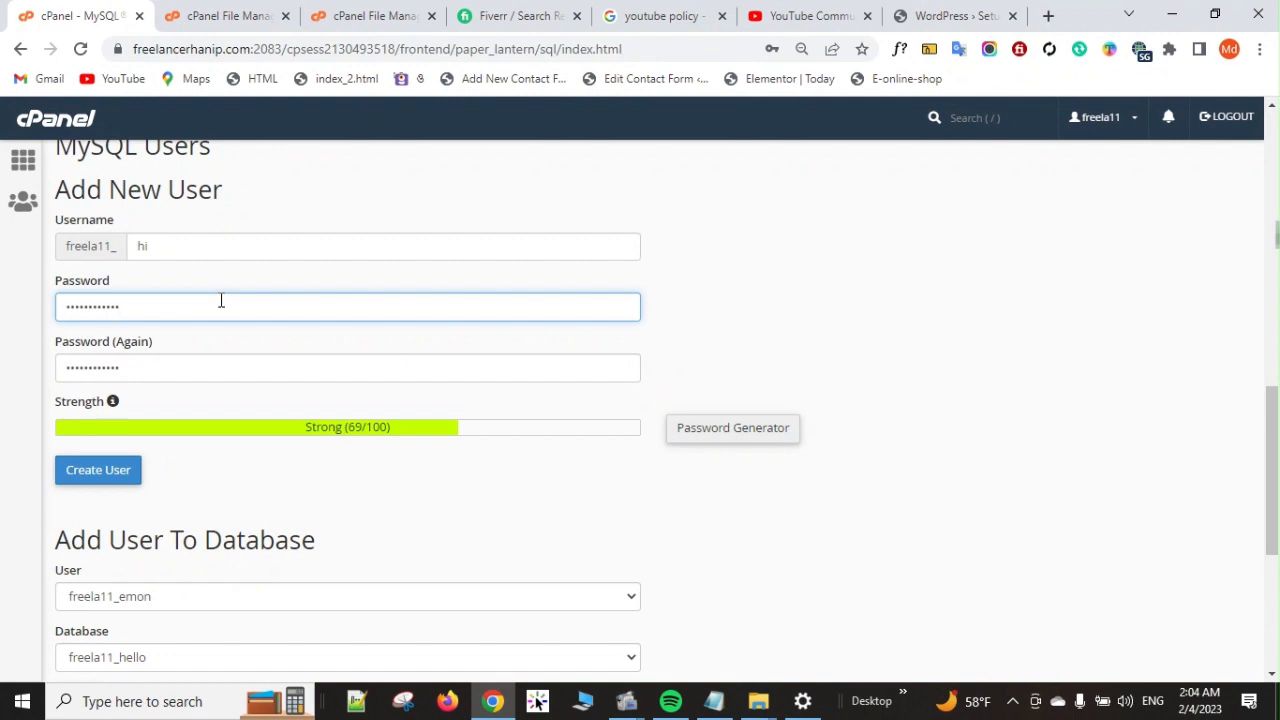
left_click(185, 392)
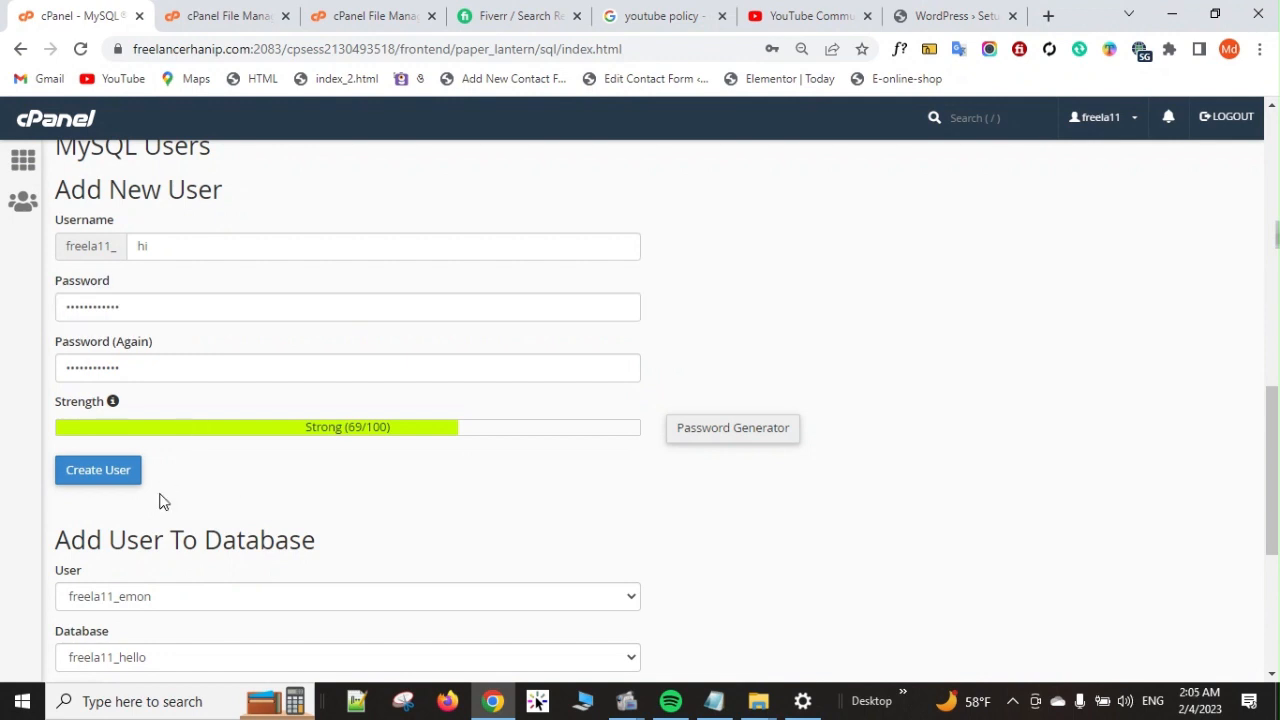
Create the user freela11_hi, save its password in Chrome, and go back to MySQL Databases
left_click(98, 470)
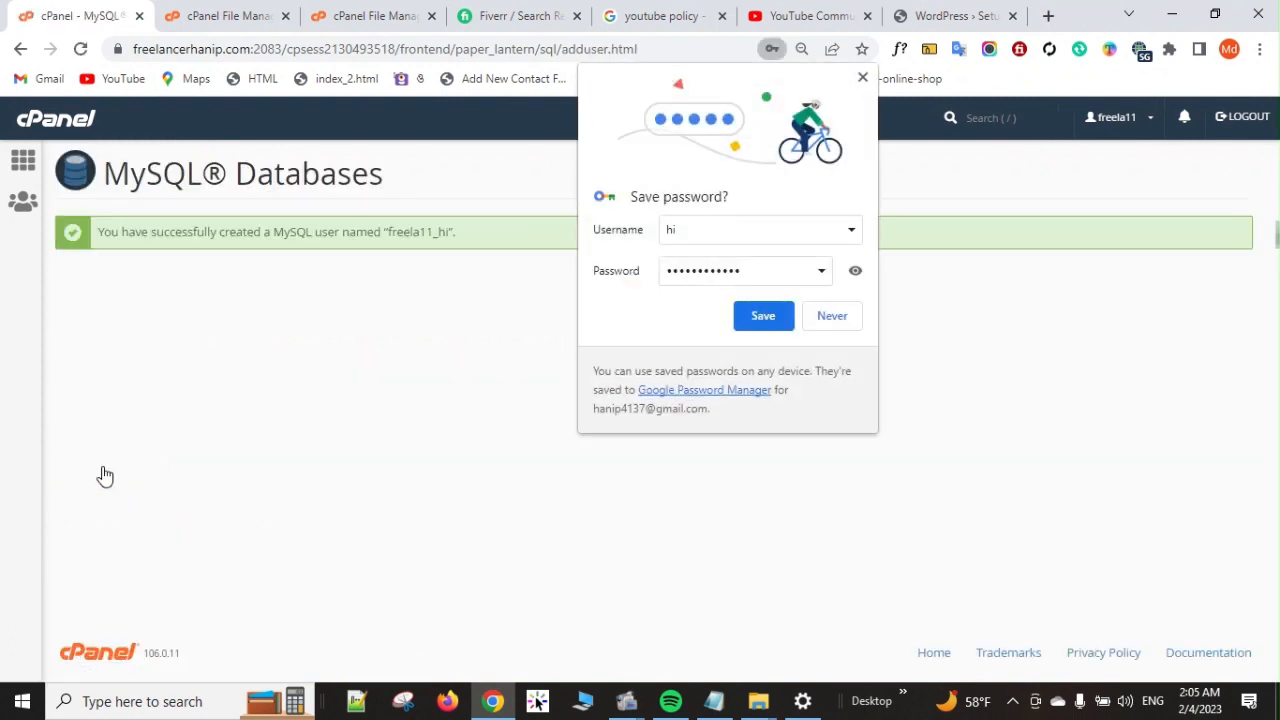
left_click(758, 314)
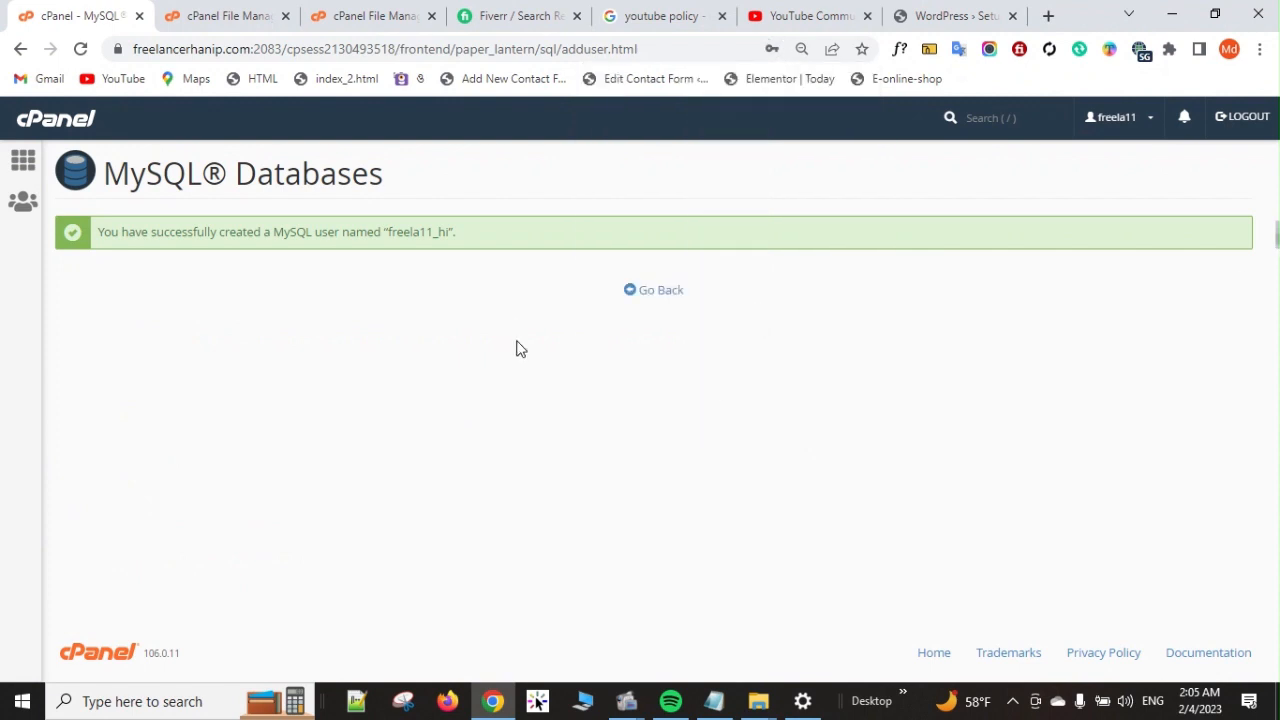
left_click(657, 293)
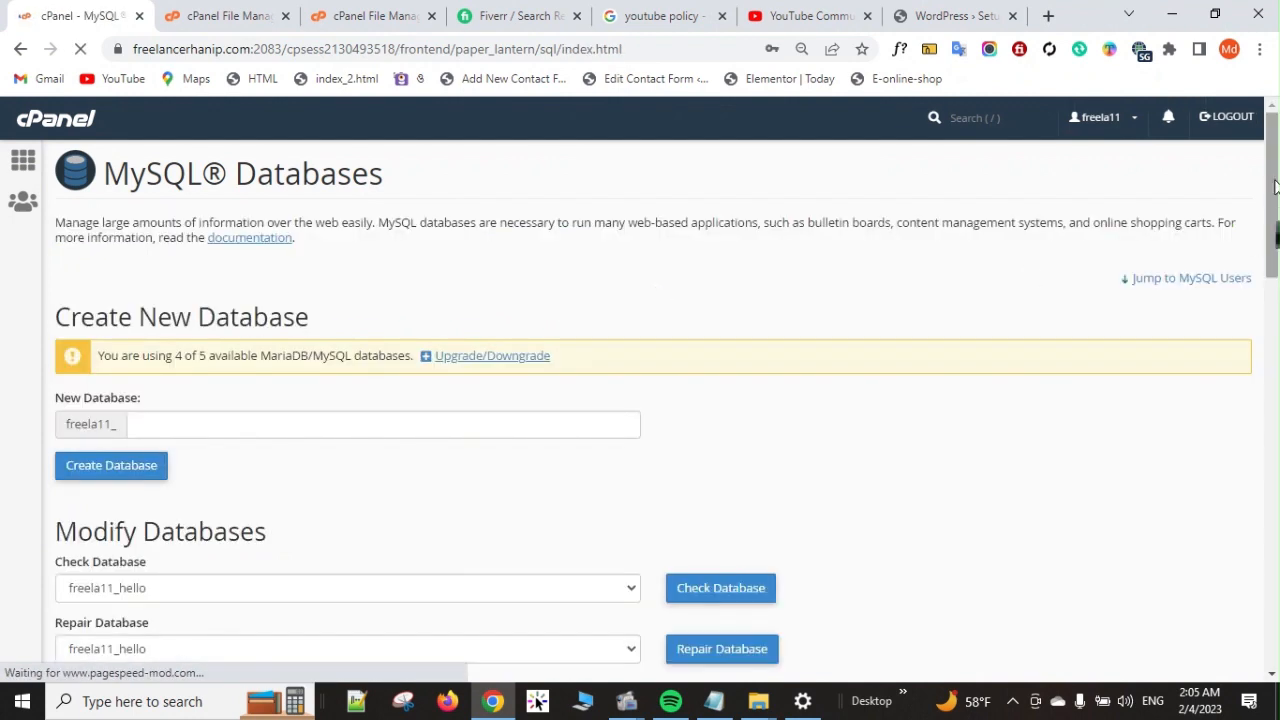
left_click_drag(1272, 180, 1220, 517)
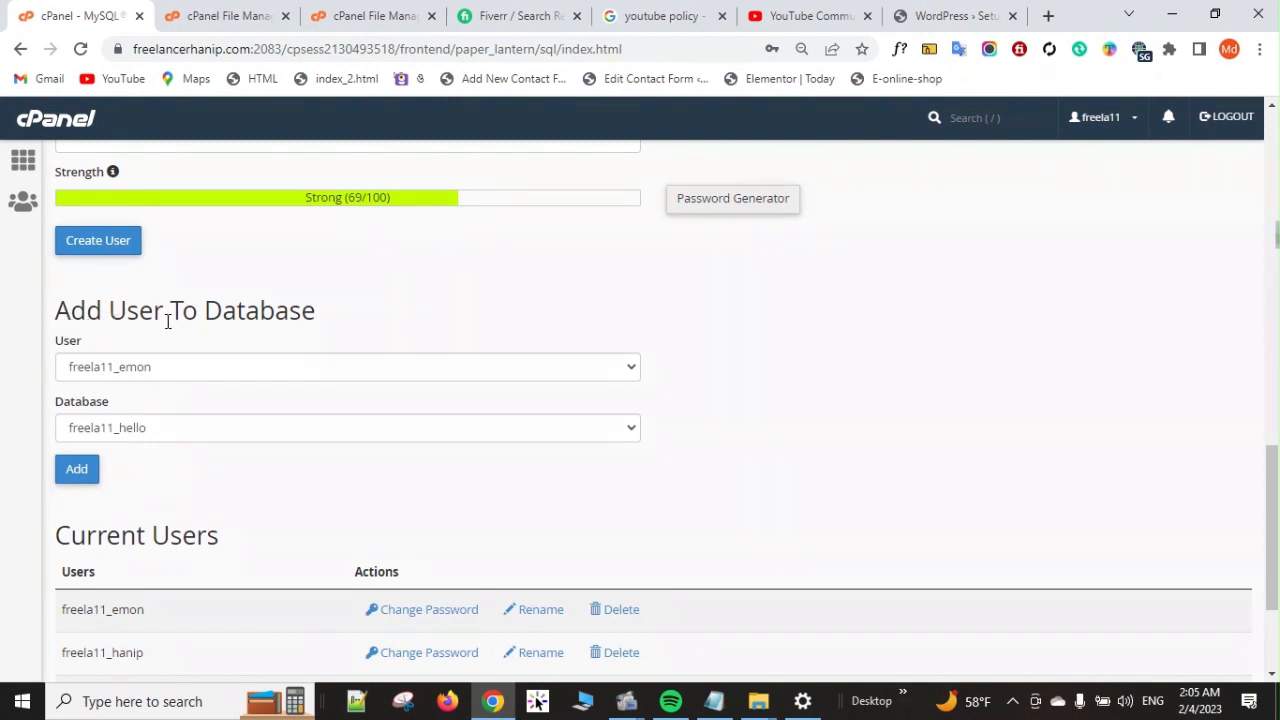
Pair user freela11_hi with database freela11_hello under Add User To Database and add it
left_click(617, 370)
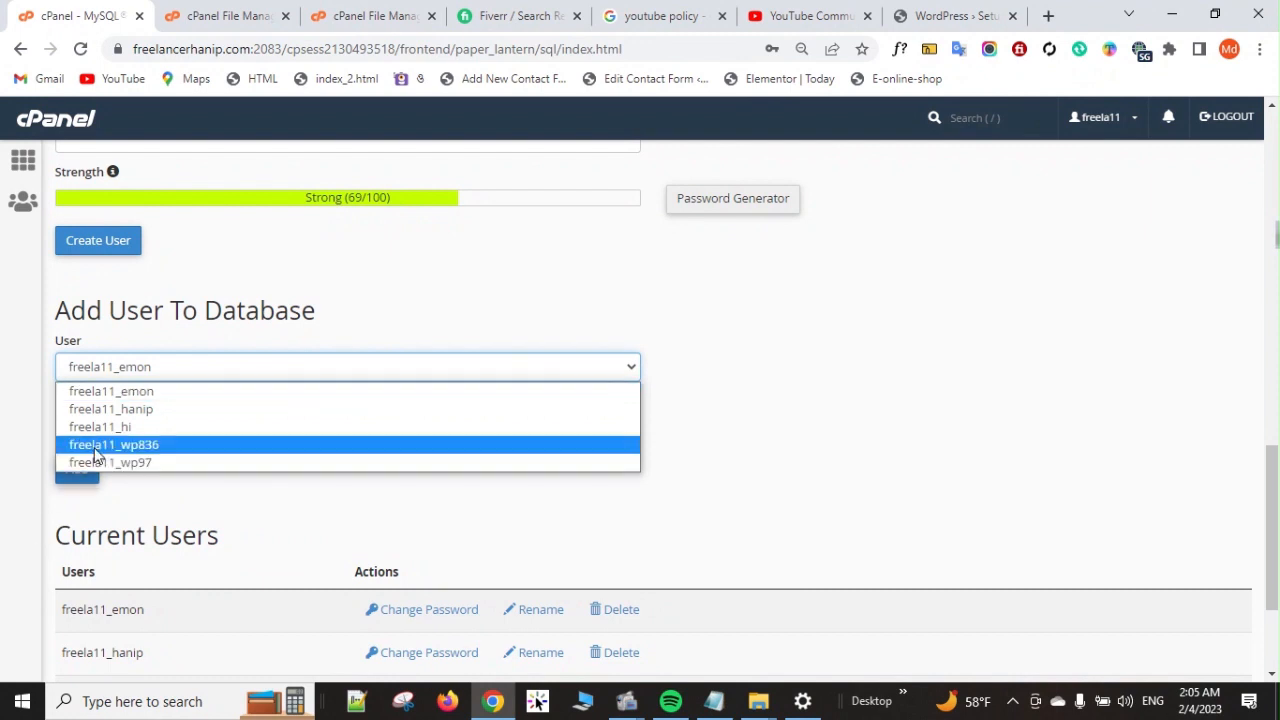
left_click(246, 368)
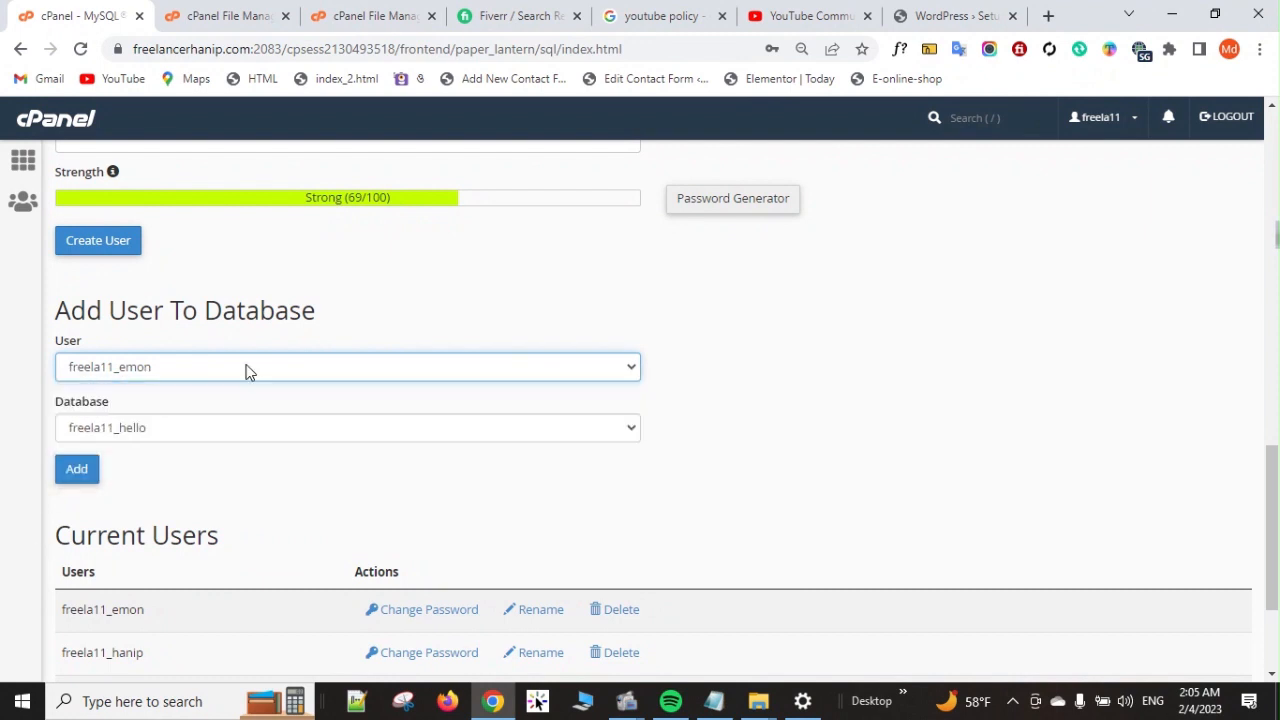
left_click(249, 370)
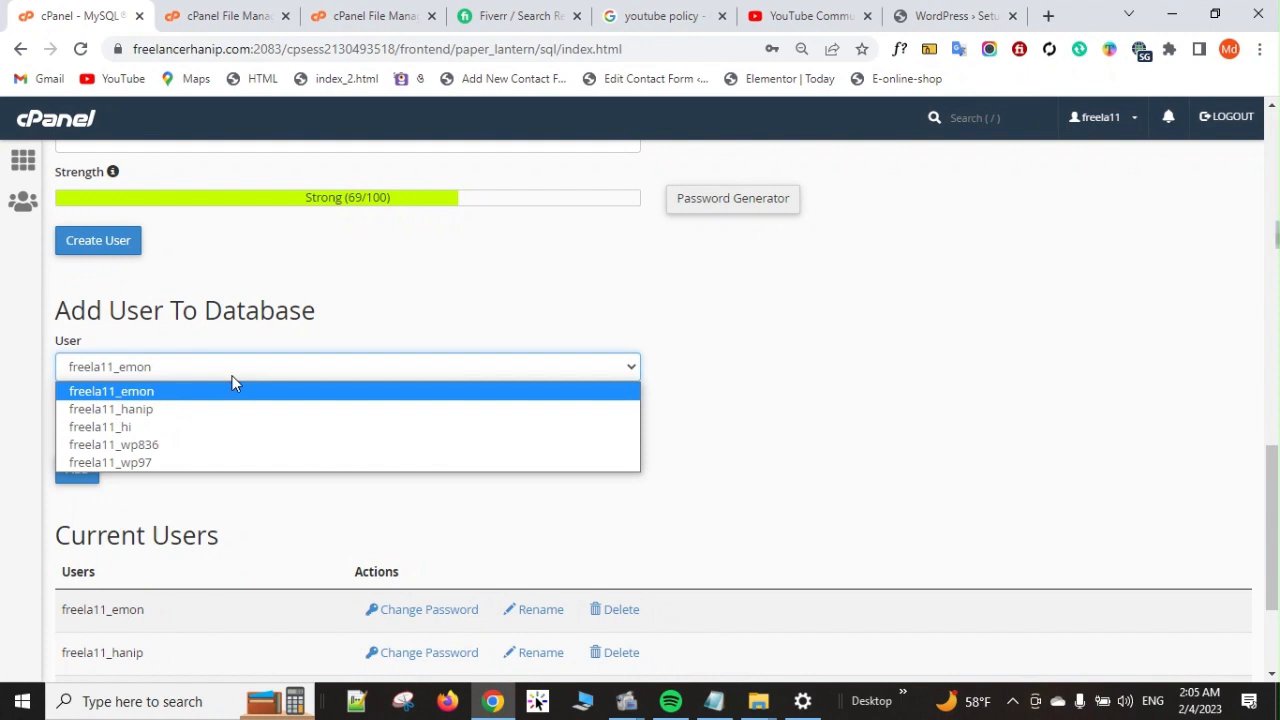
left_click(125, 430)
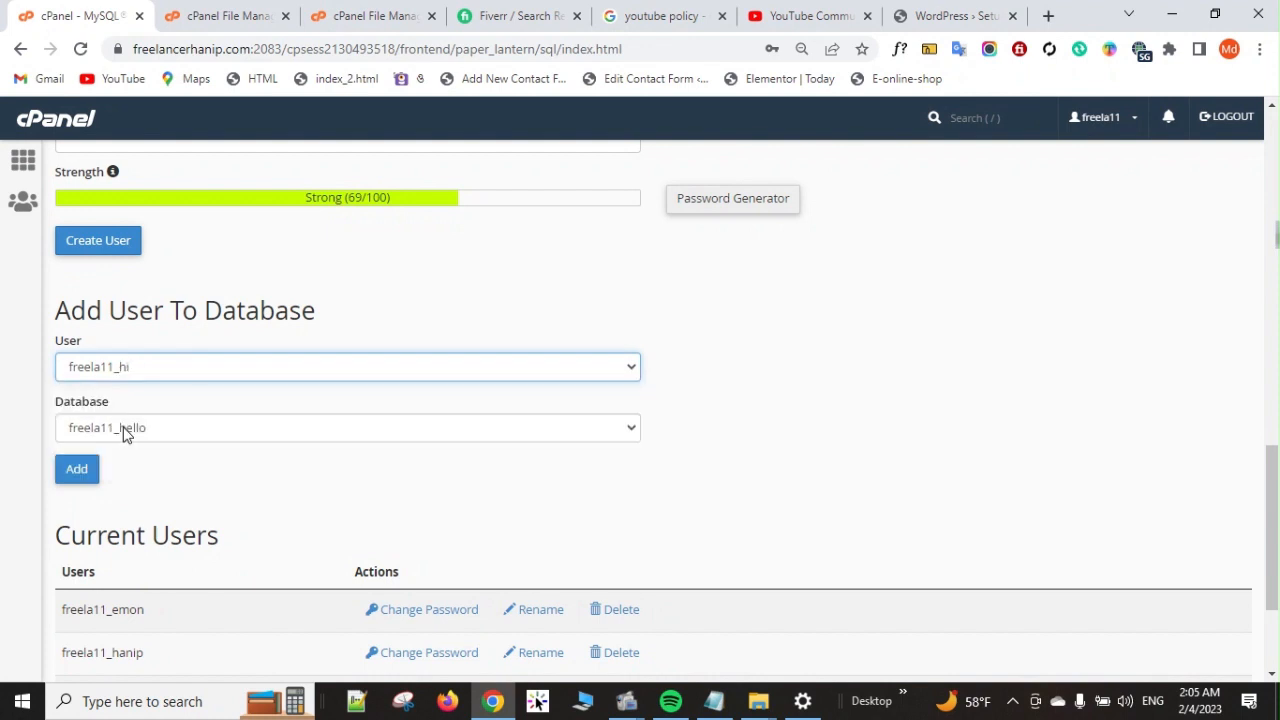
left_click(214, 432)
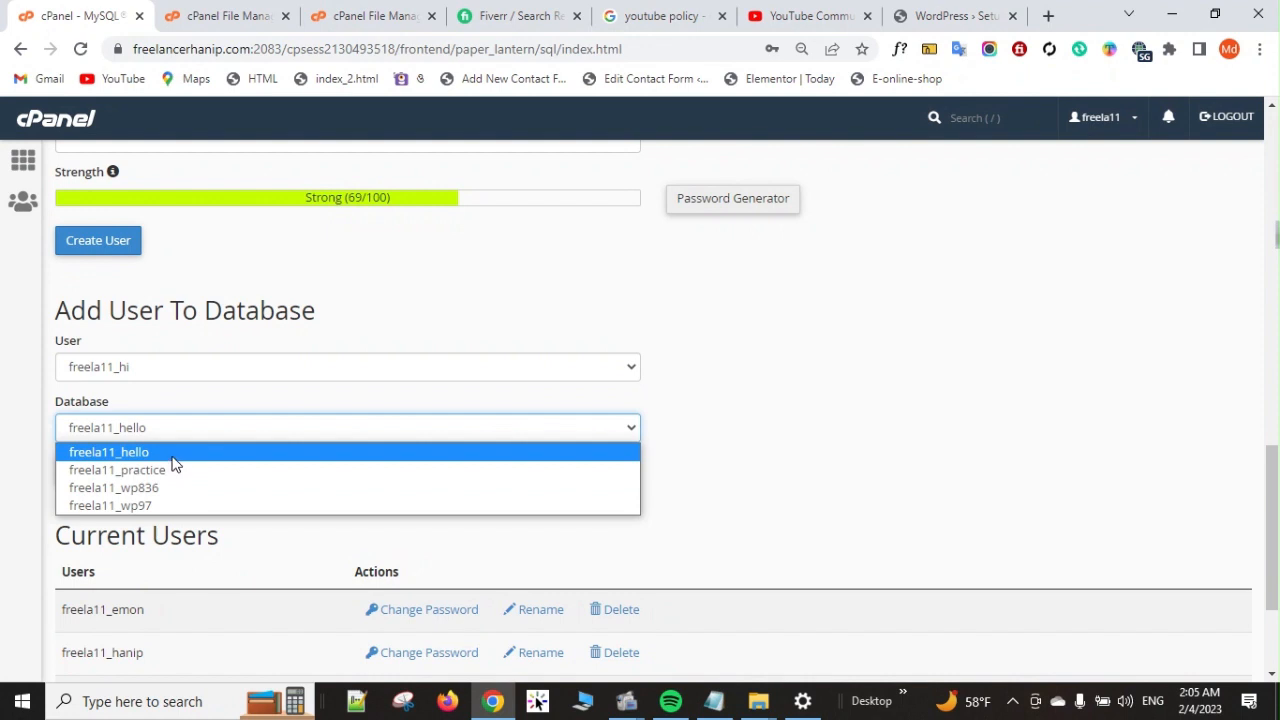
left_click(563, 420)
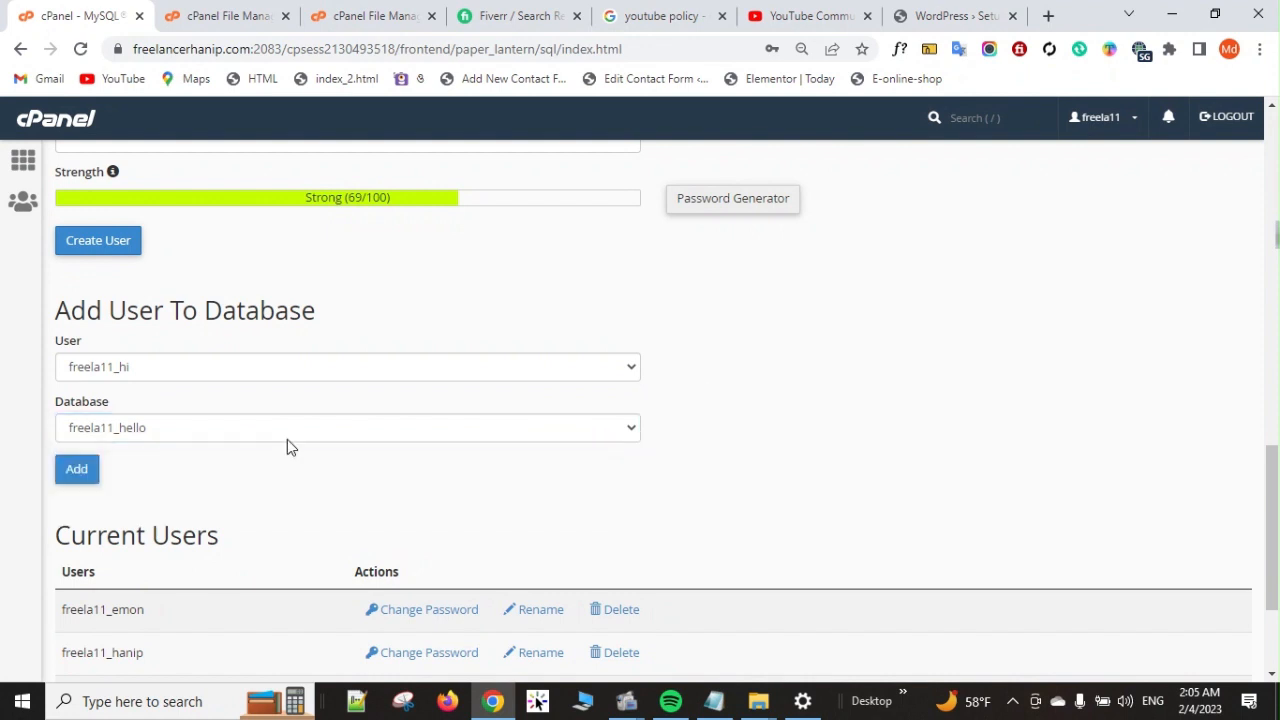
left_click(287, 436)
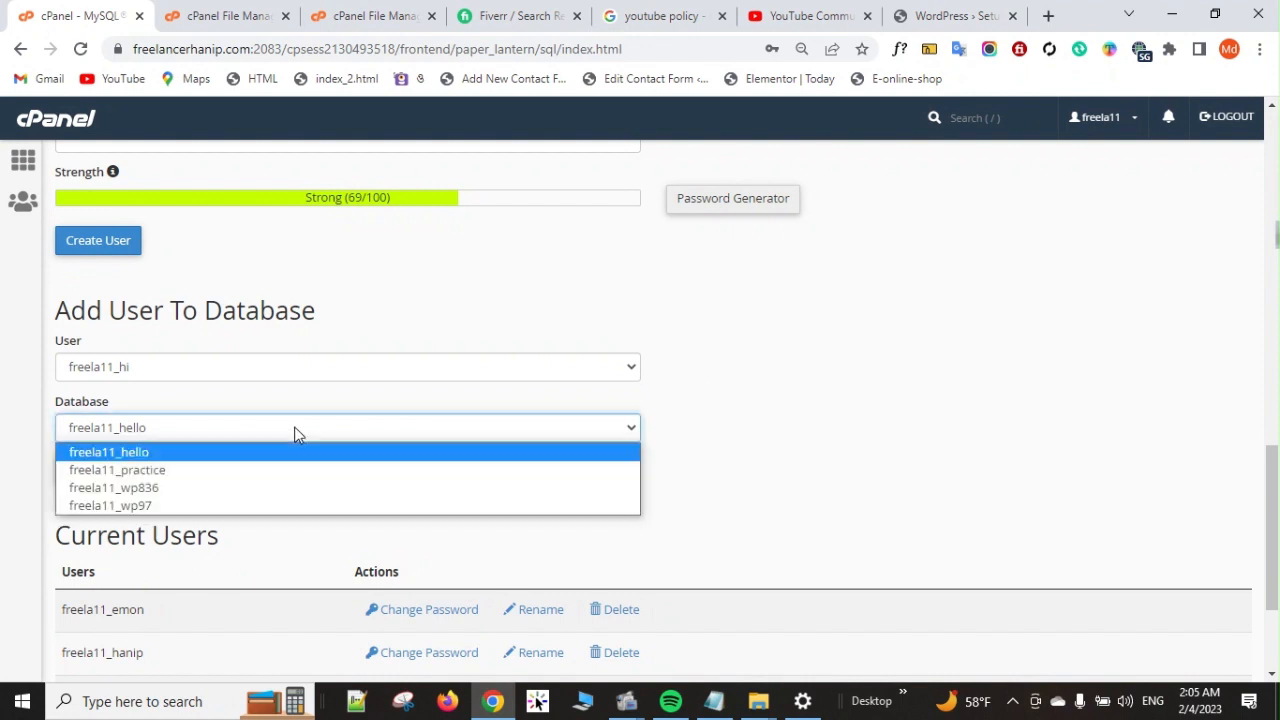
left_click(163, 452)
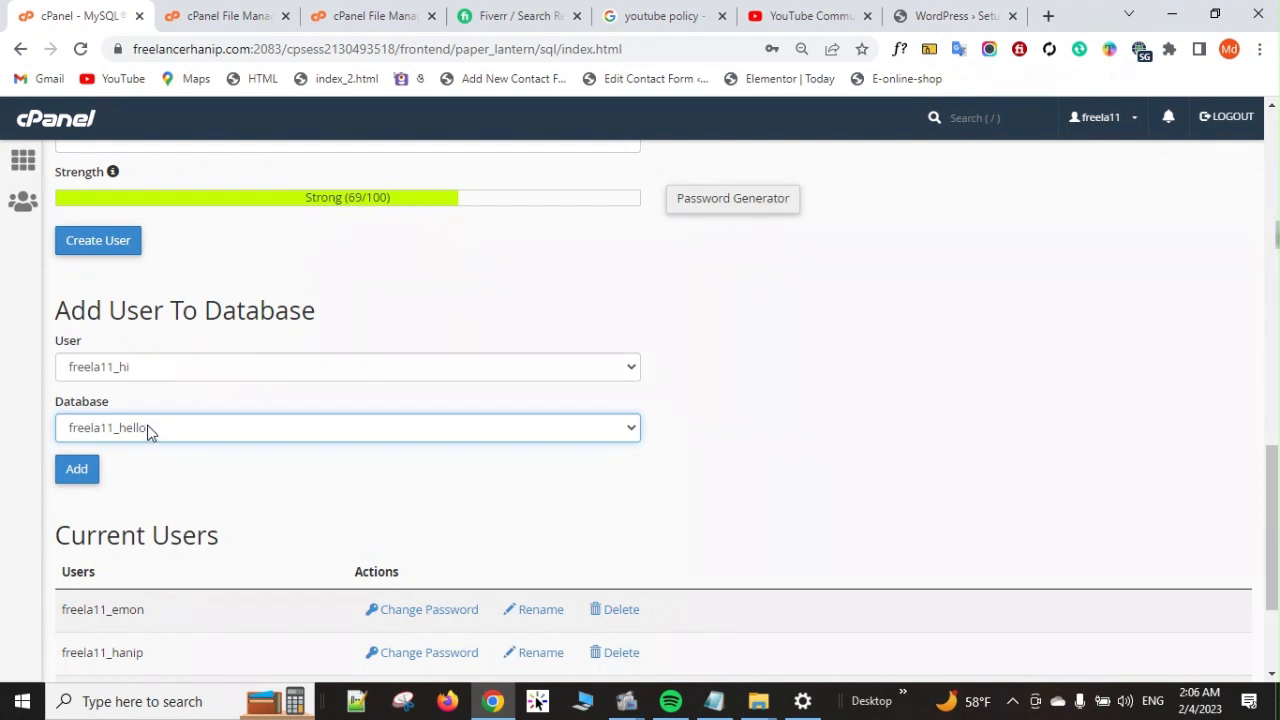
left_click(153, 368)
left_click(153, 368)
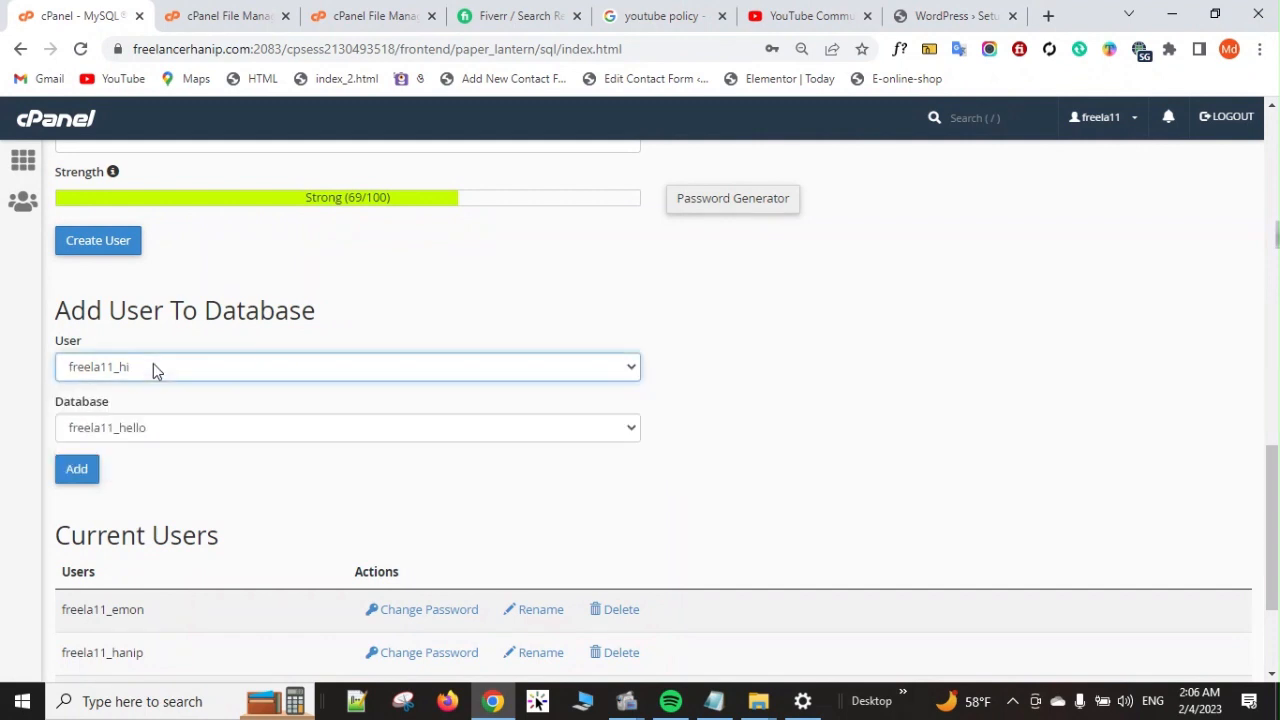
left_click(164, 428)
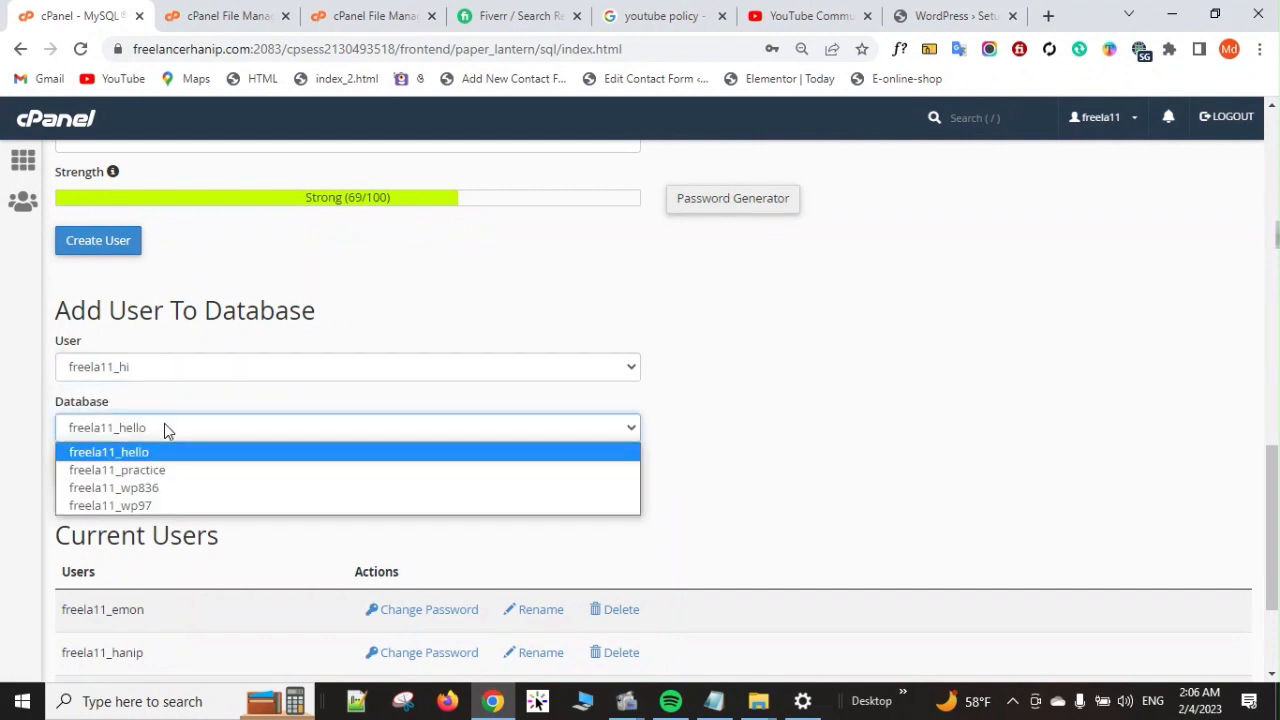
left_click(164, 428)
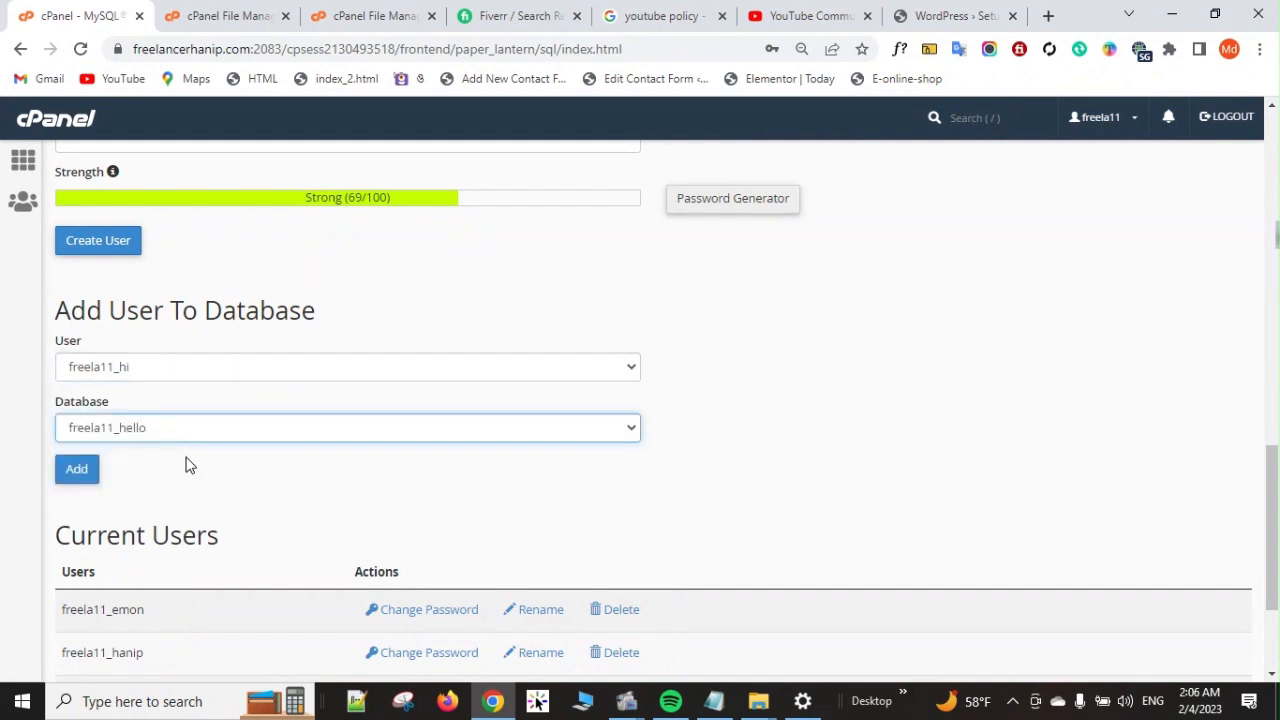
left_click(75, 472)
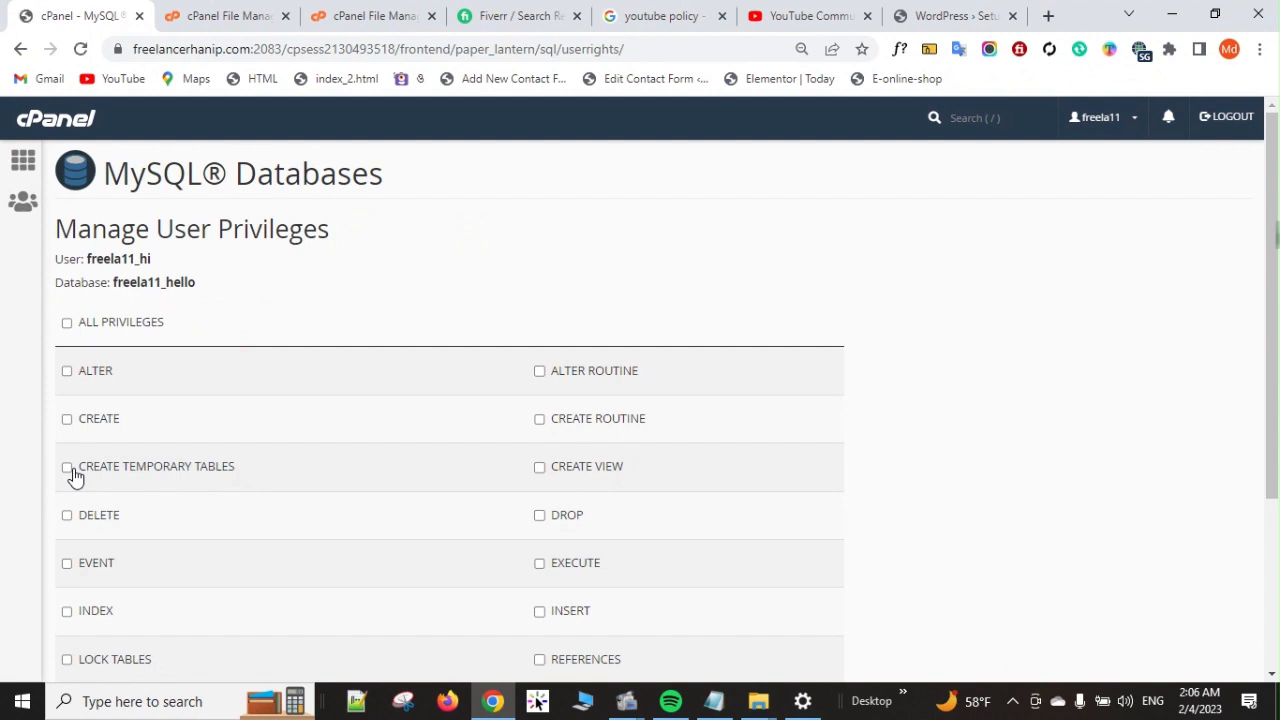
Grant freela11_hi ALL PRIVILEGES on freela11_hello and save the changes
scroll(171, 297, "down", 2)
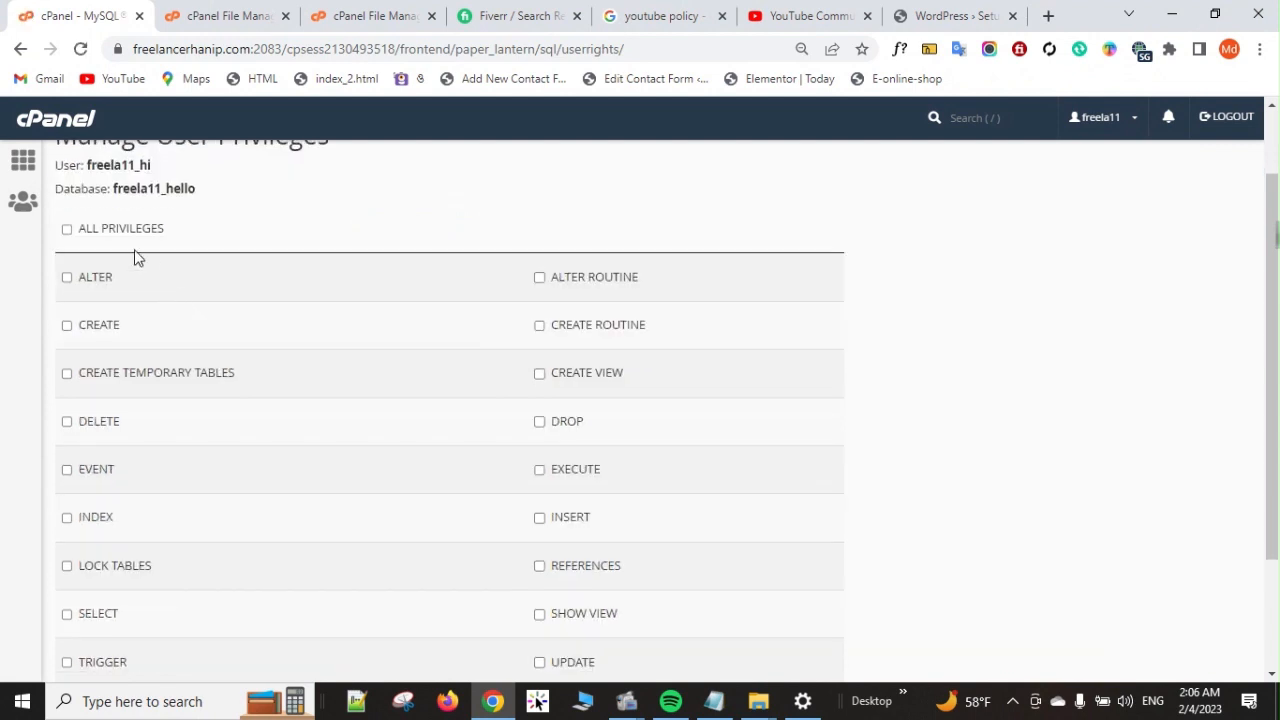
scroll(146, 257, "up", 2)
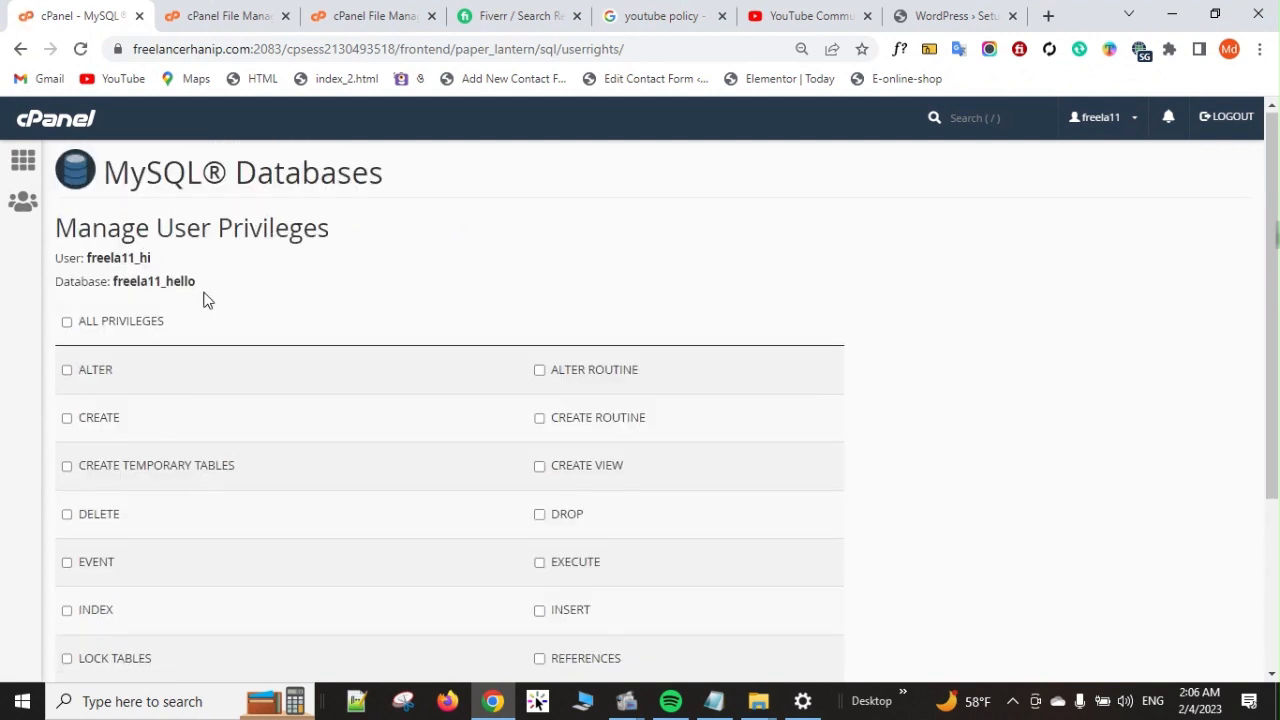
scroll(203, 296, "down", 2)
scroll(203, 298, "up", 2)
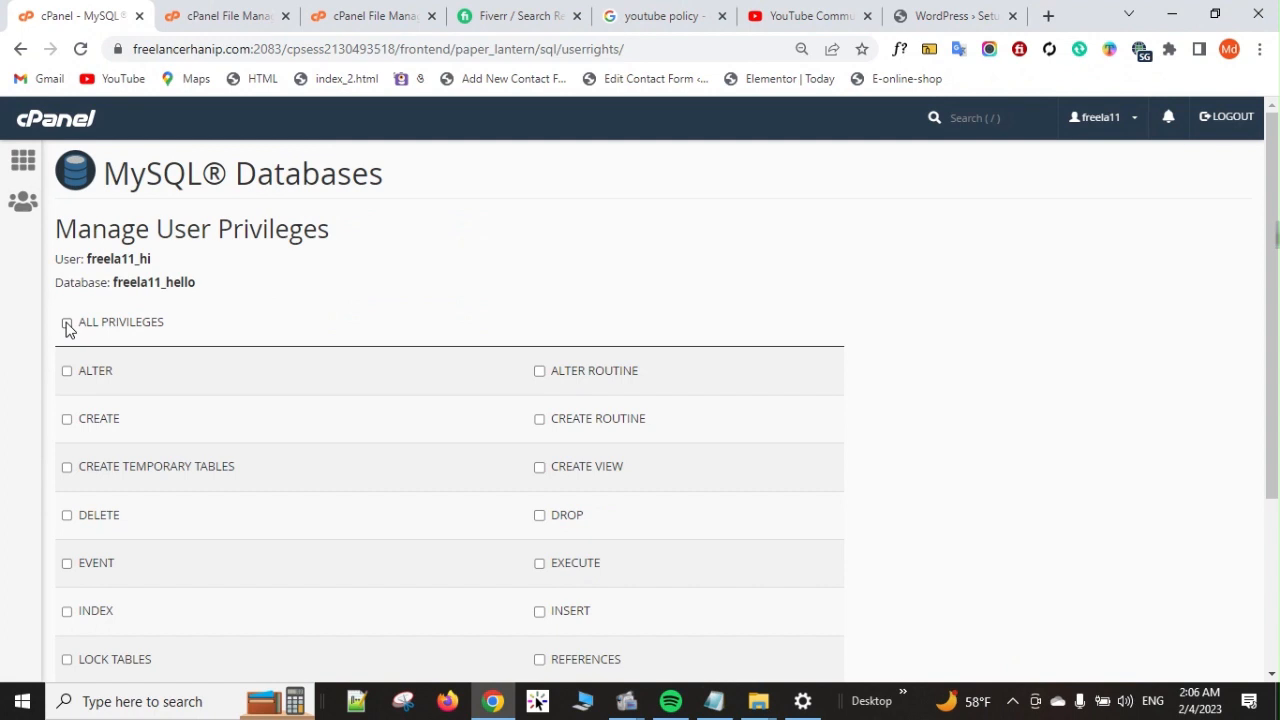
scroll(271, 314, "down", 1)
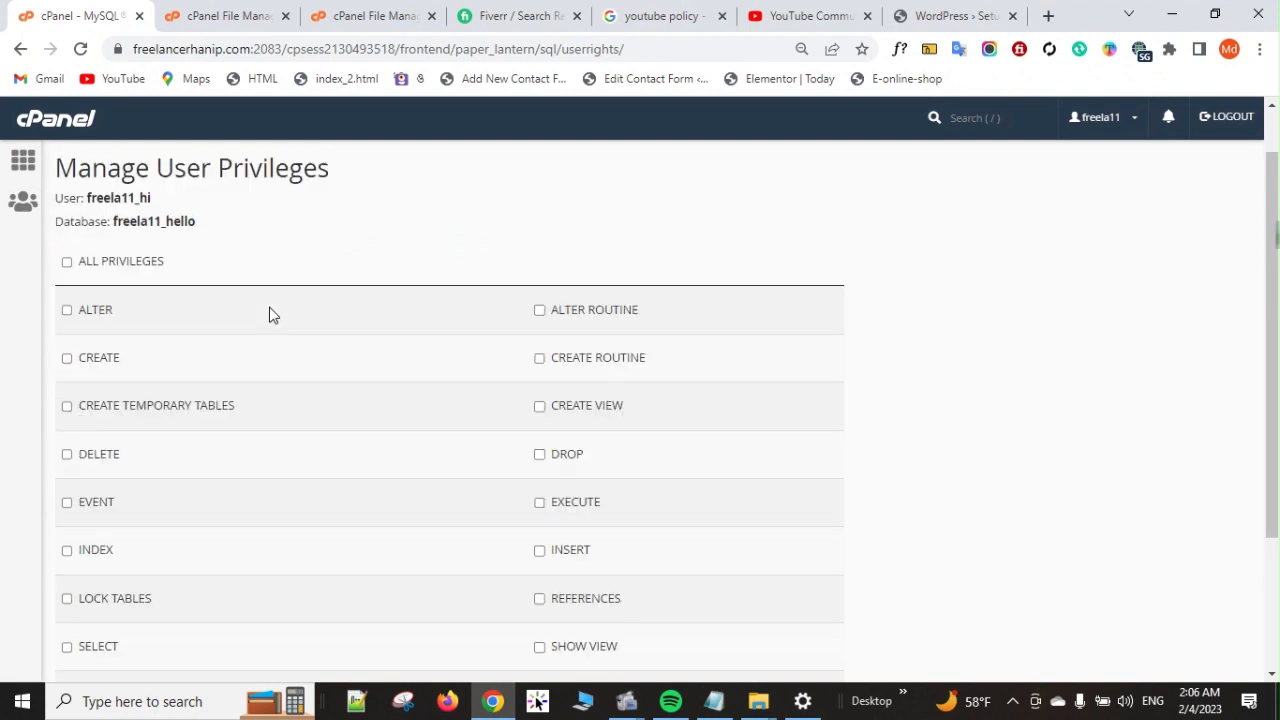
scroll(116, 402, "down", 1)
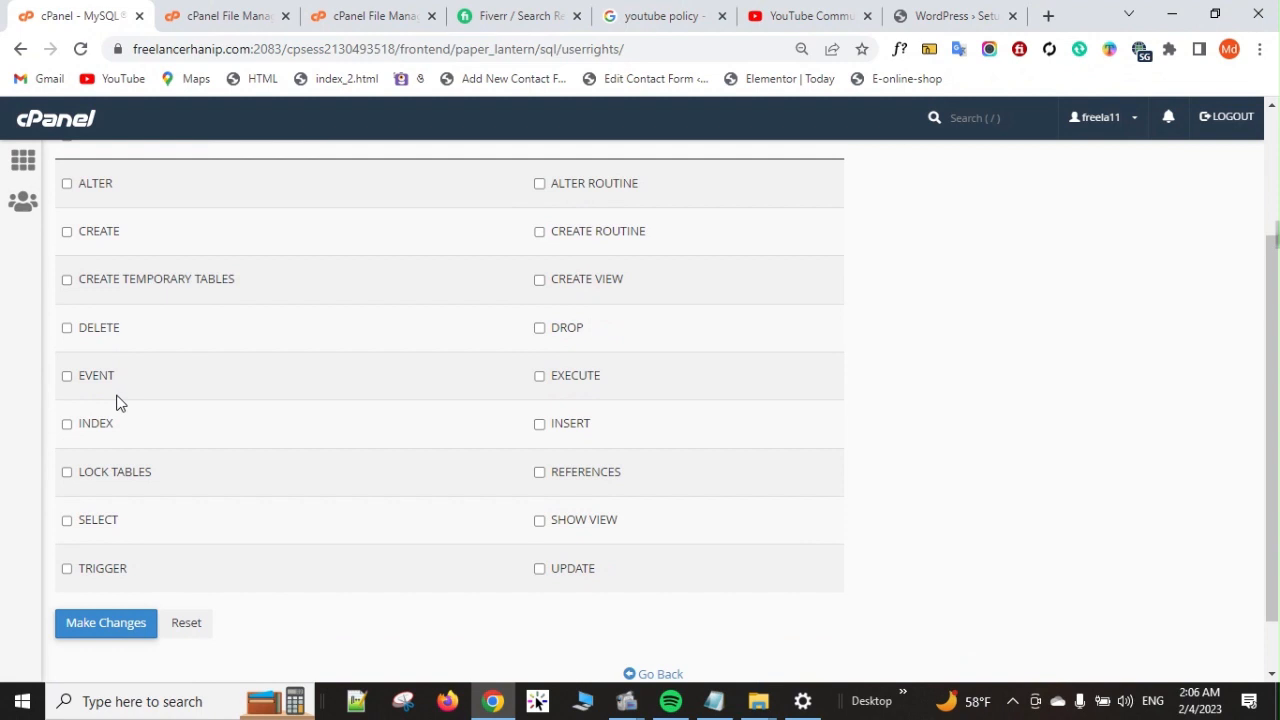
scroll(114, 400, "up", 1)
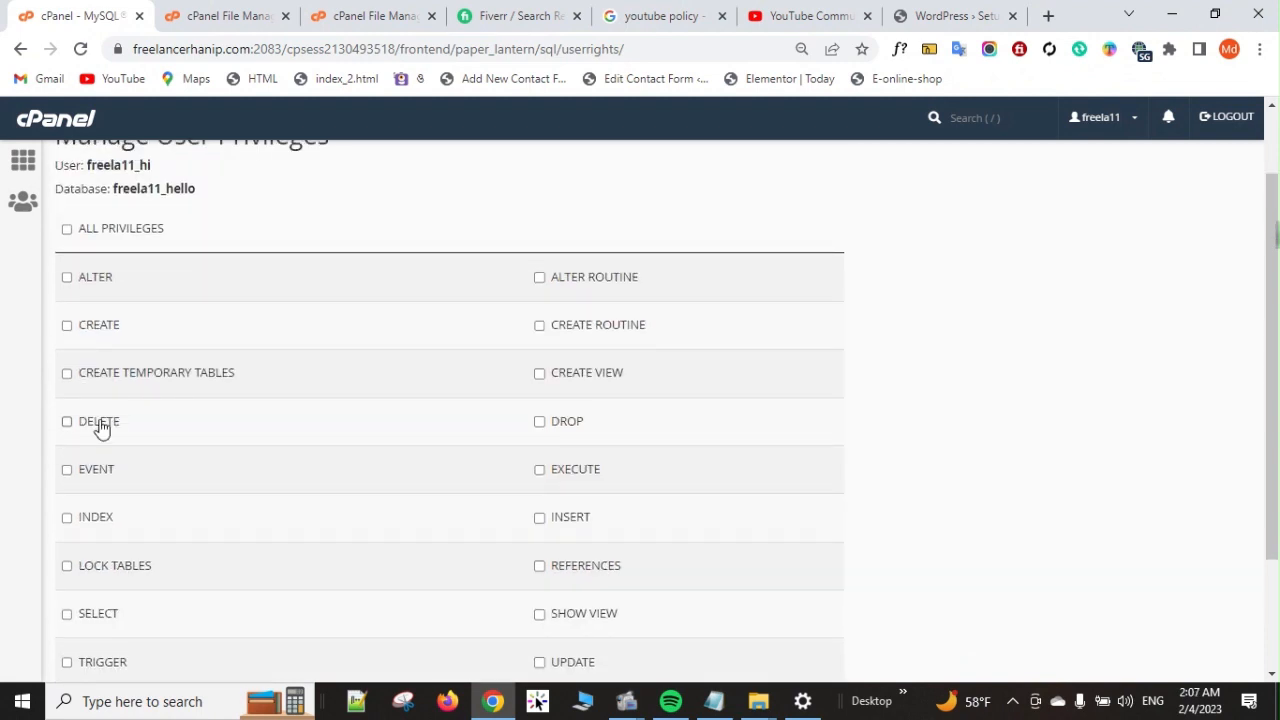
scroll(100, 427, "down", 2)
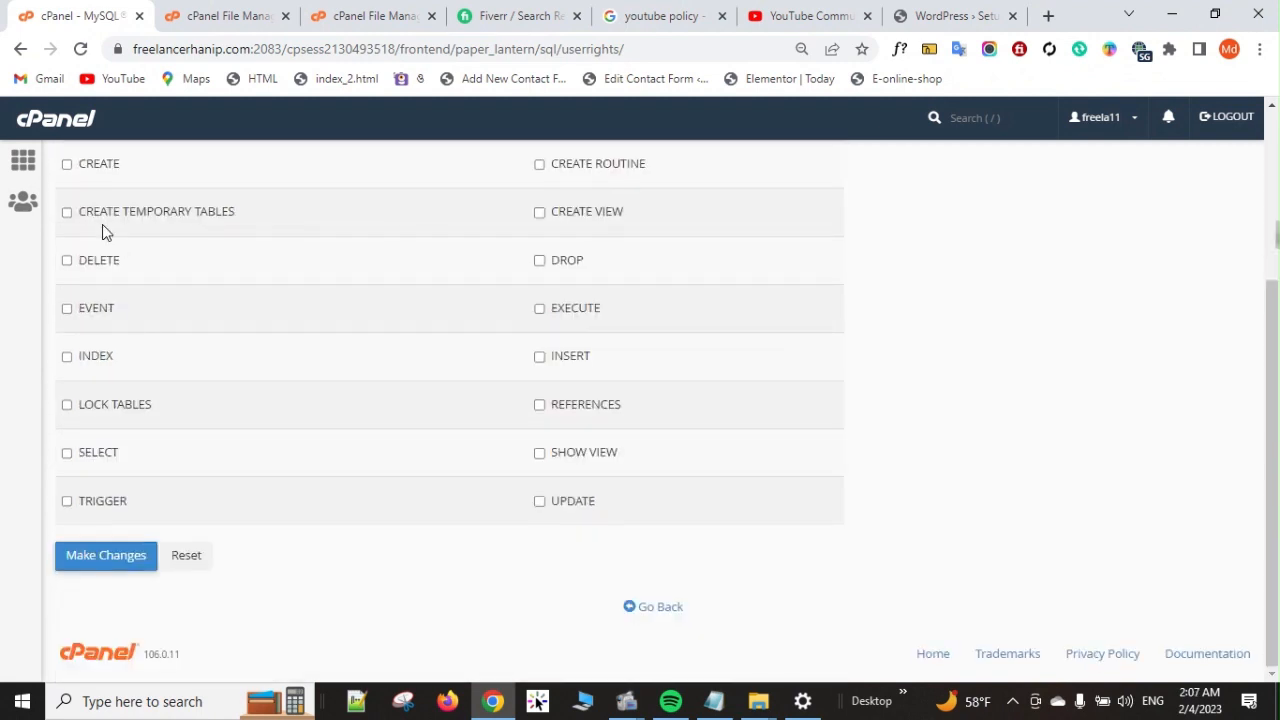
scroll(100, 240, "up", 3)
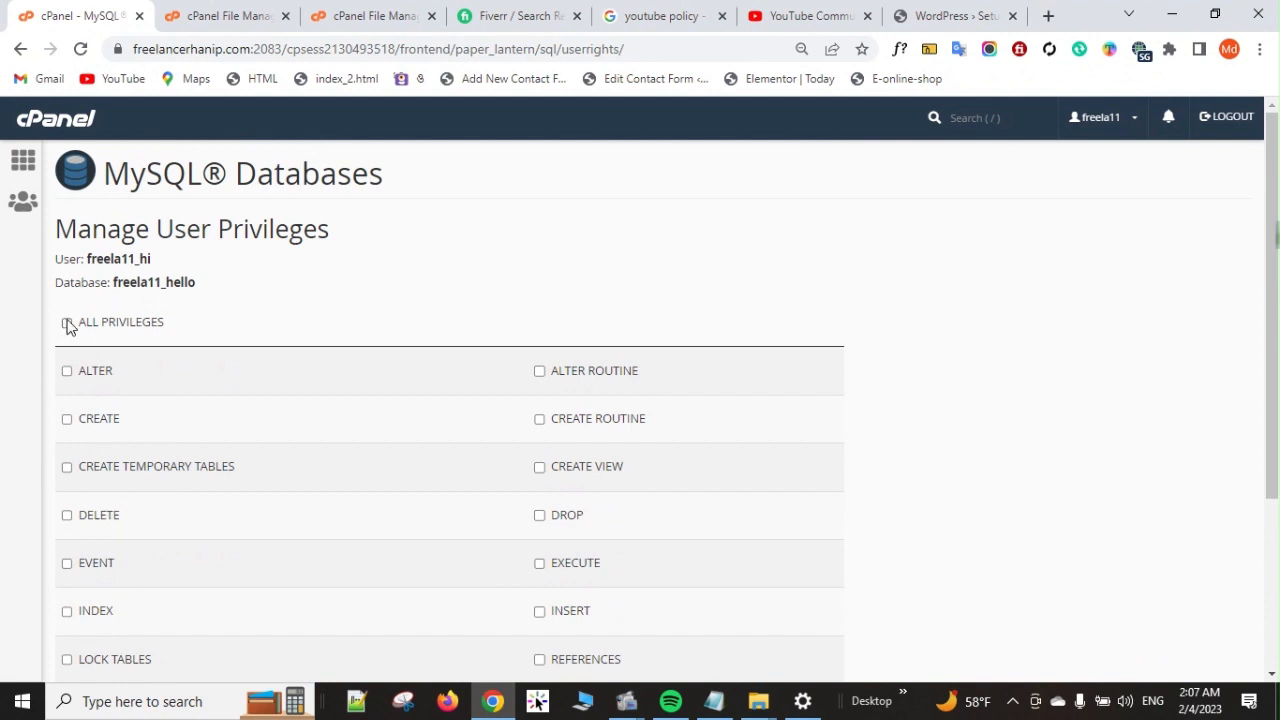
left_click(67, 324)
scroll(349, 317, "down", 3)
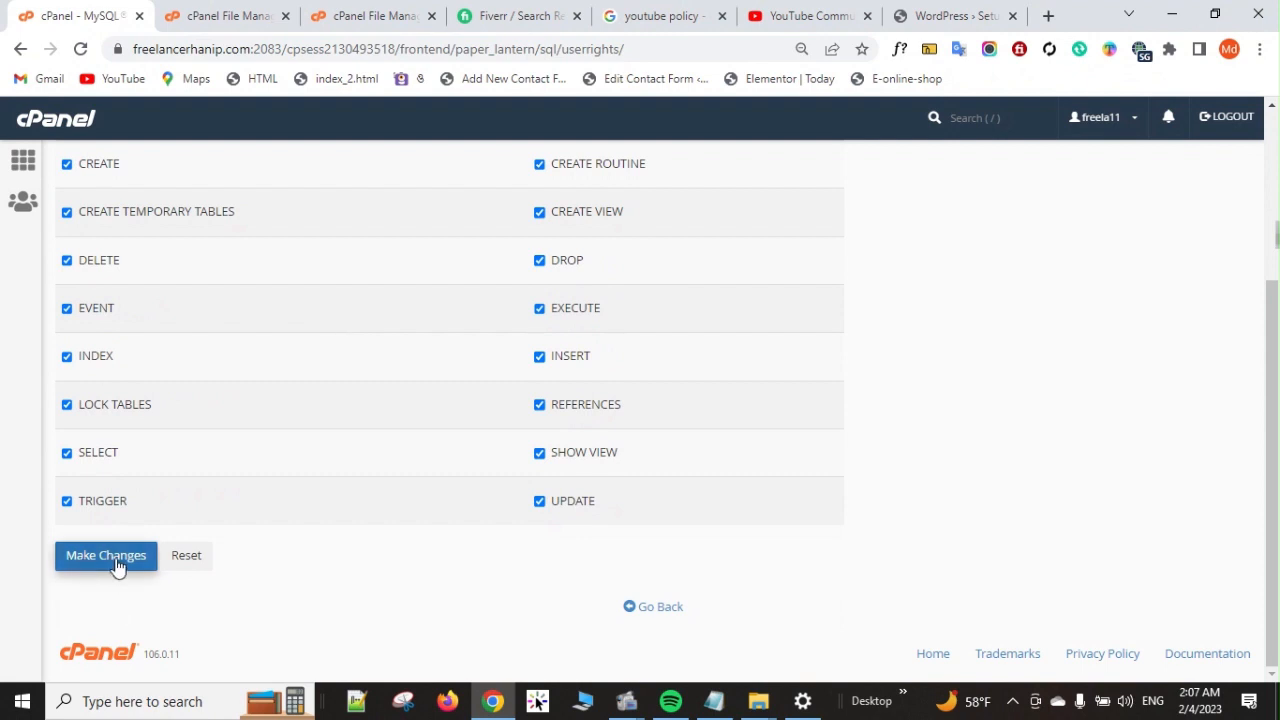
left_click(109, 557)
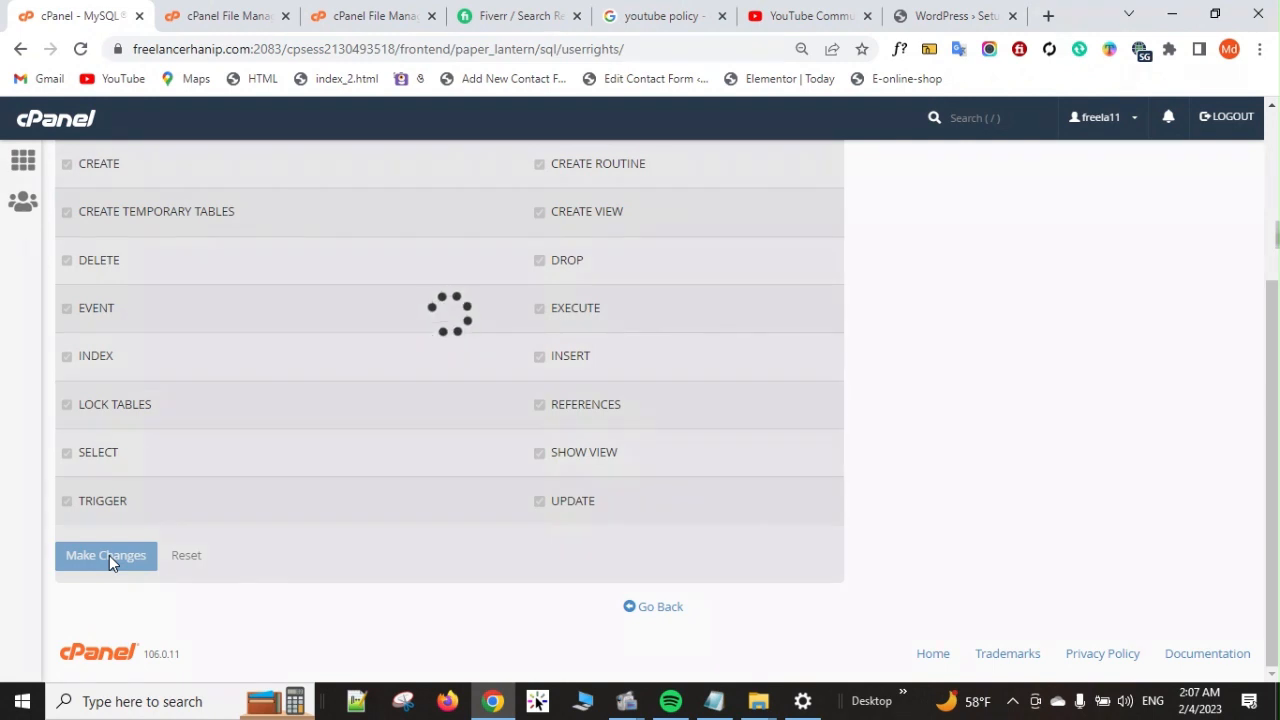
Go back to the MySQL Databases overview, then return to the WordPress setup page
scroll(630, 500, "up", 3)
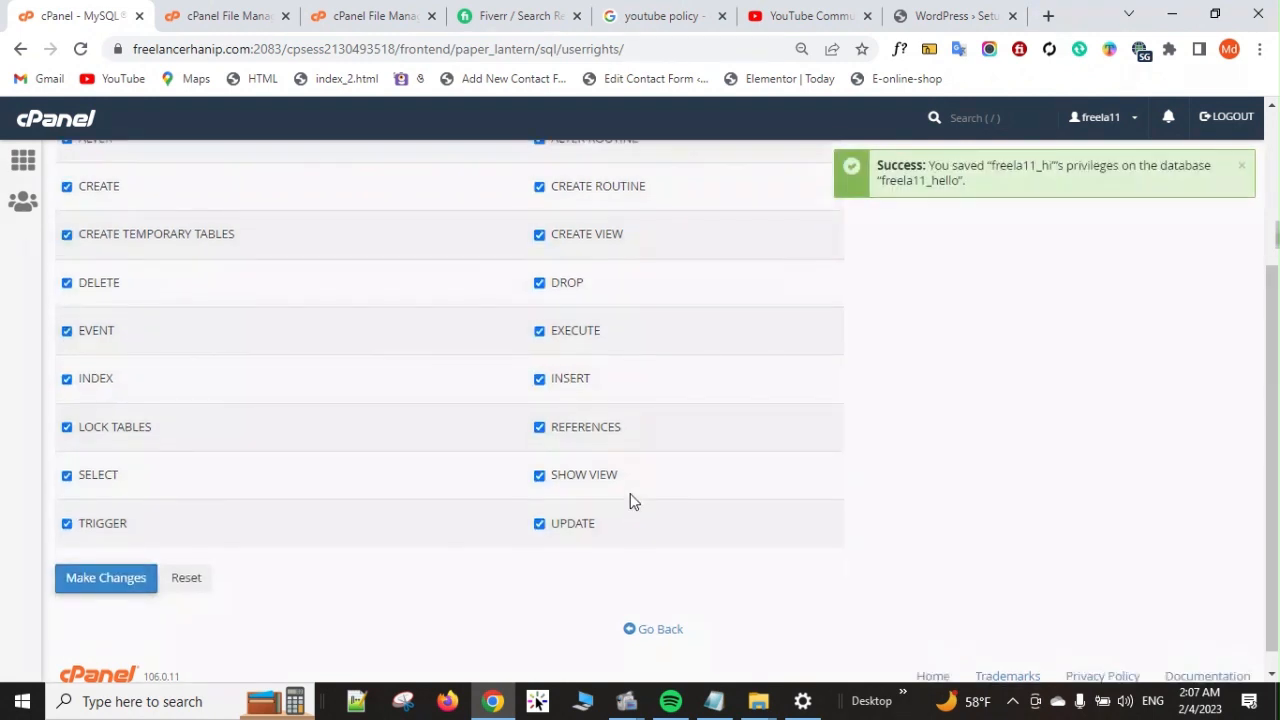
scroll(680, 520, "down", 3)
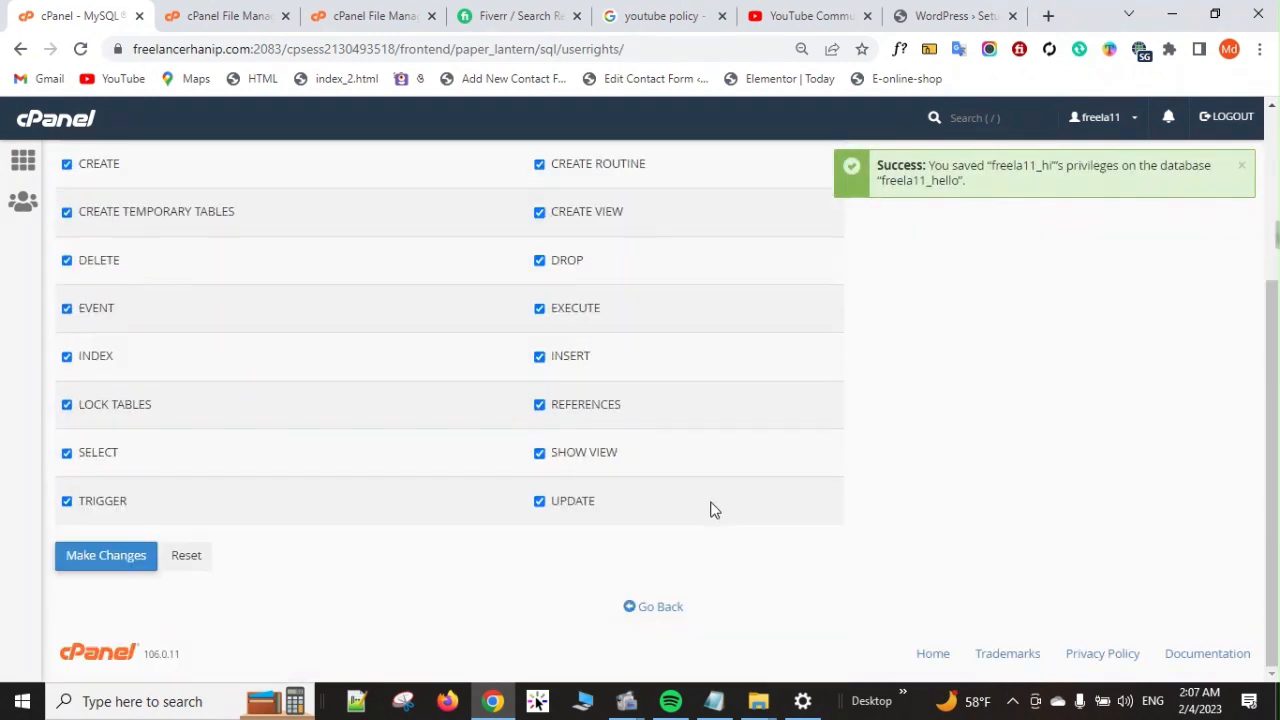
left_click(660, 611)
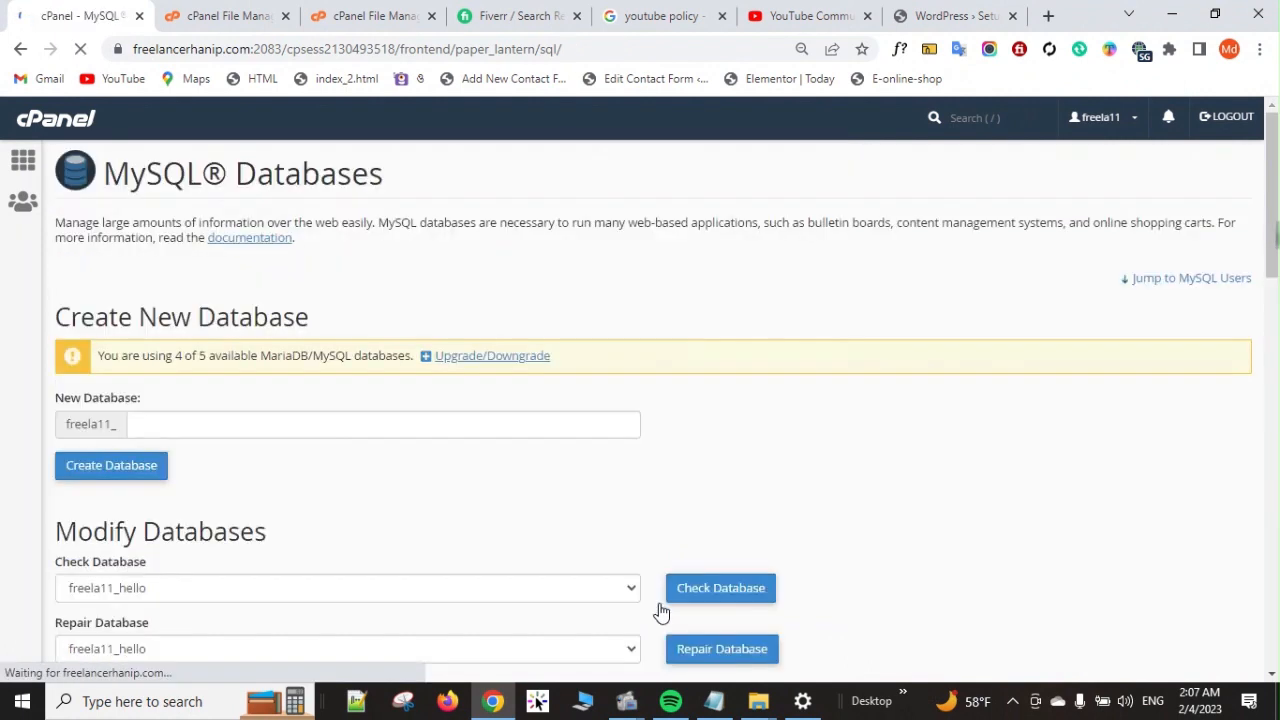
left_click_drag(1263, 249, 1272, 316)
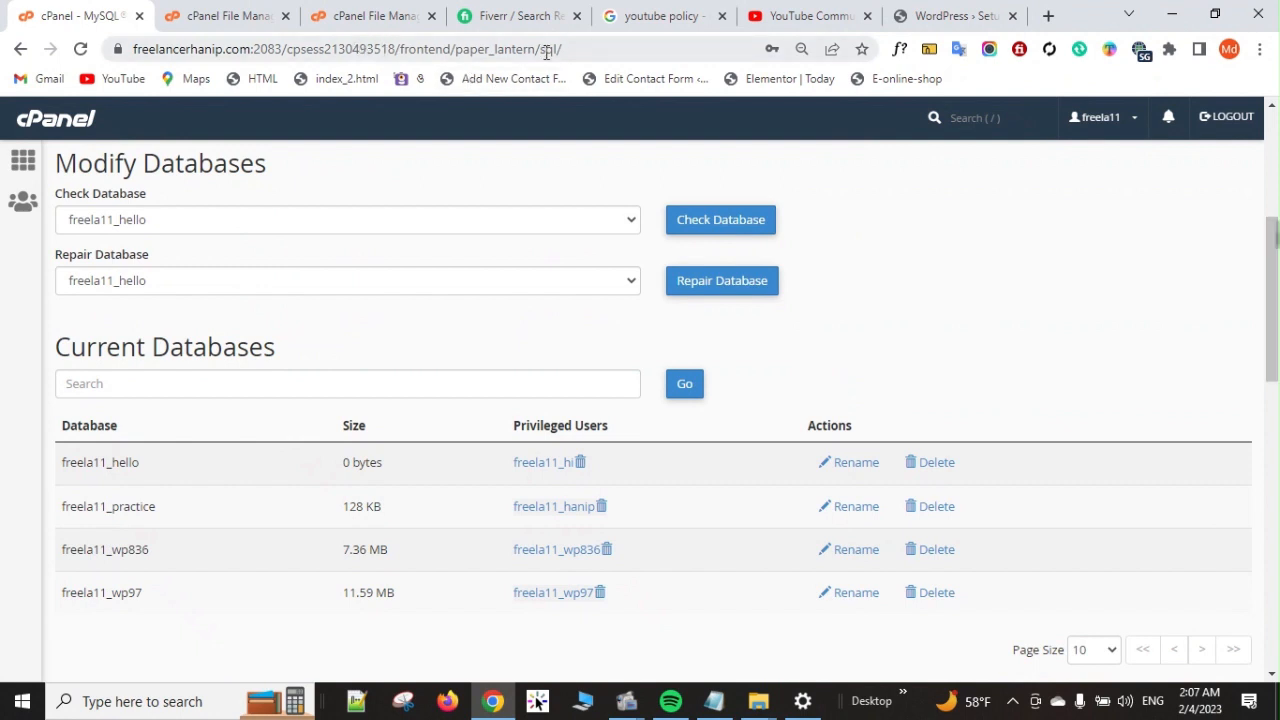
left_click(949, 14)
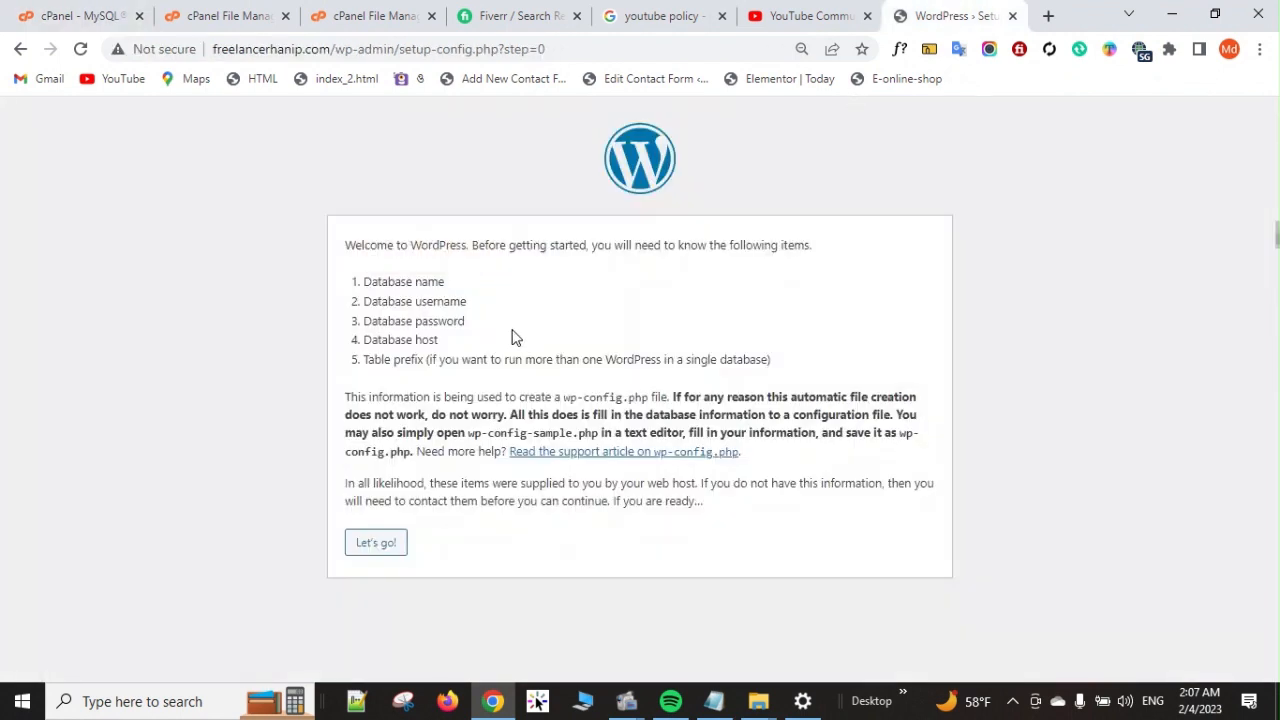
Advance the WordPress installer to the database connection form, then return to cPanel MySQL Databases
left_click_drag(466, 321, 358, 302)
left_click(629, 306)
left_click(380, 543)
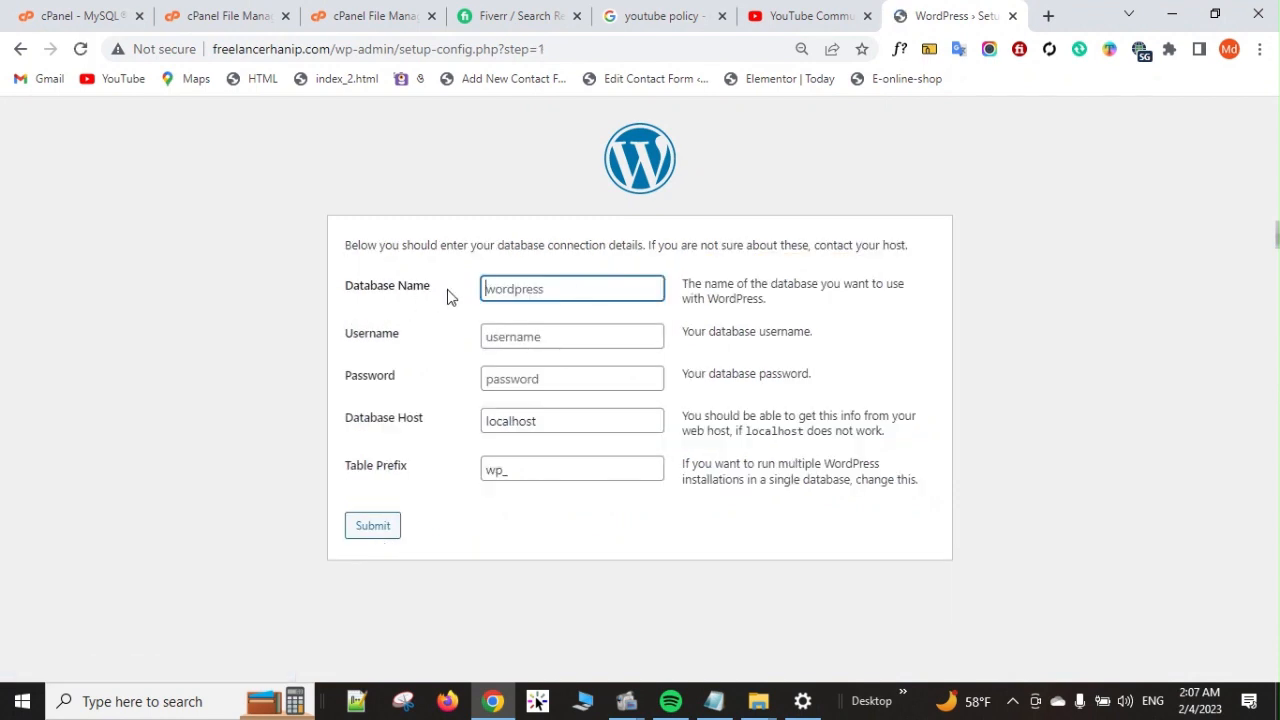
left_click_drag(446, 293, 354, 291)
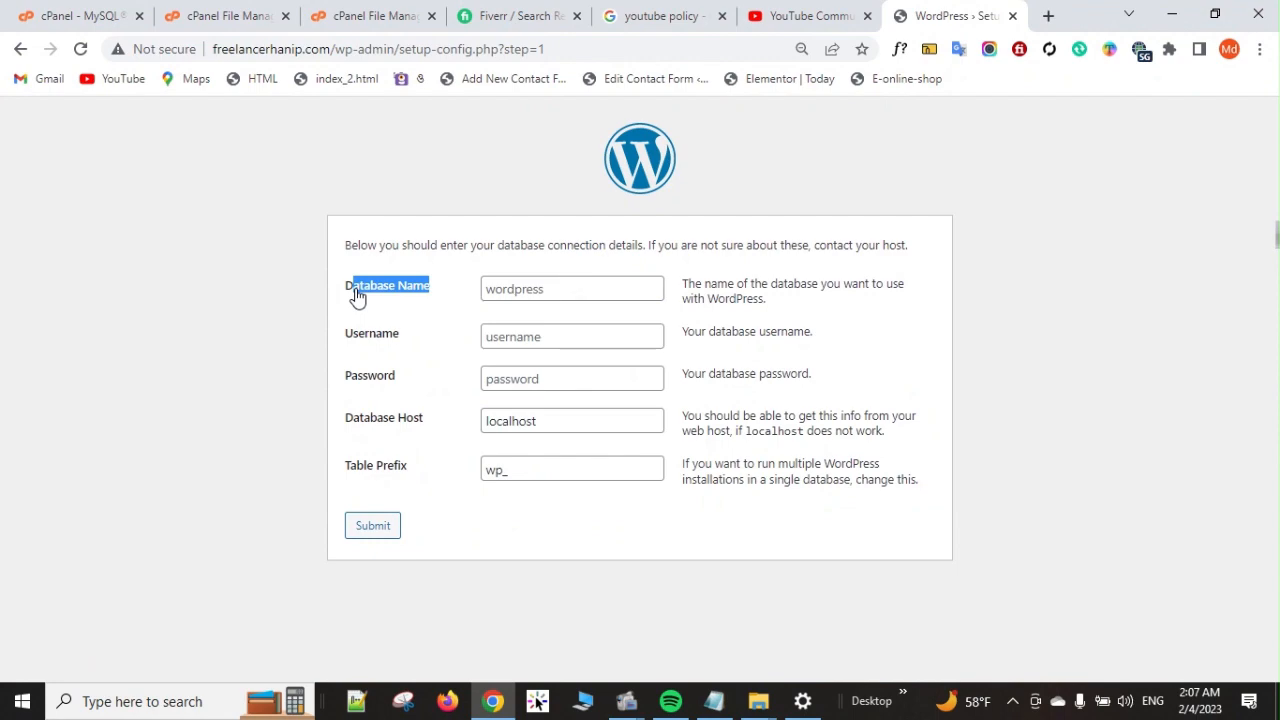
left_click(538, 285)
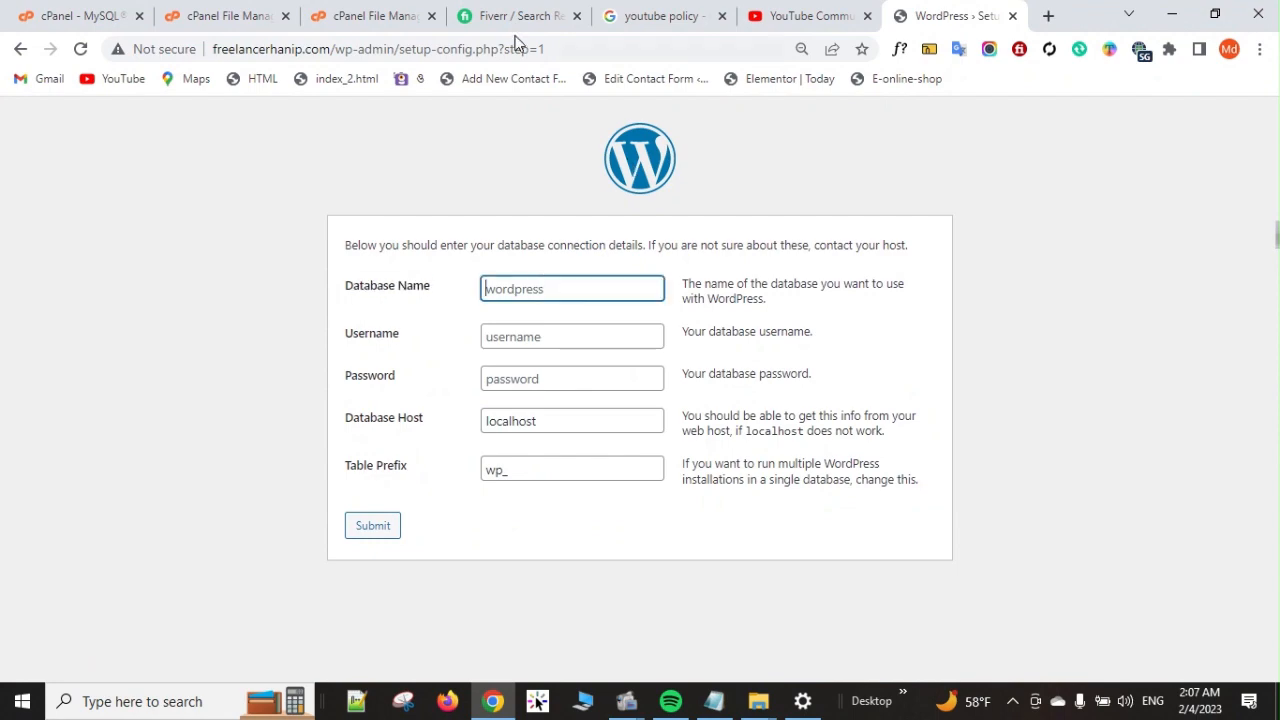
left_click(371, 14)
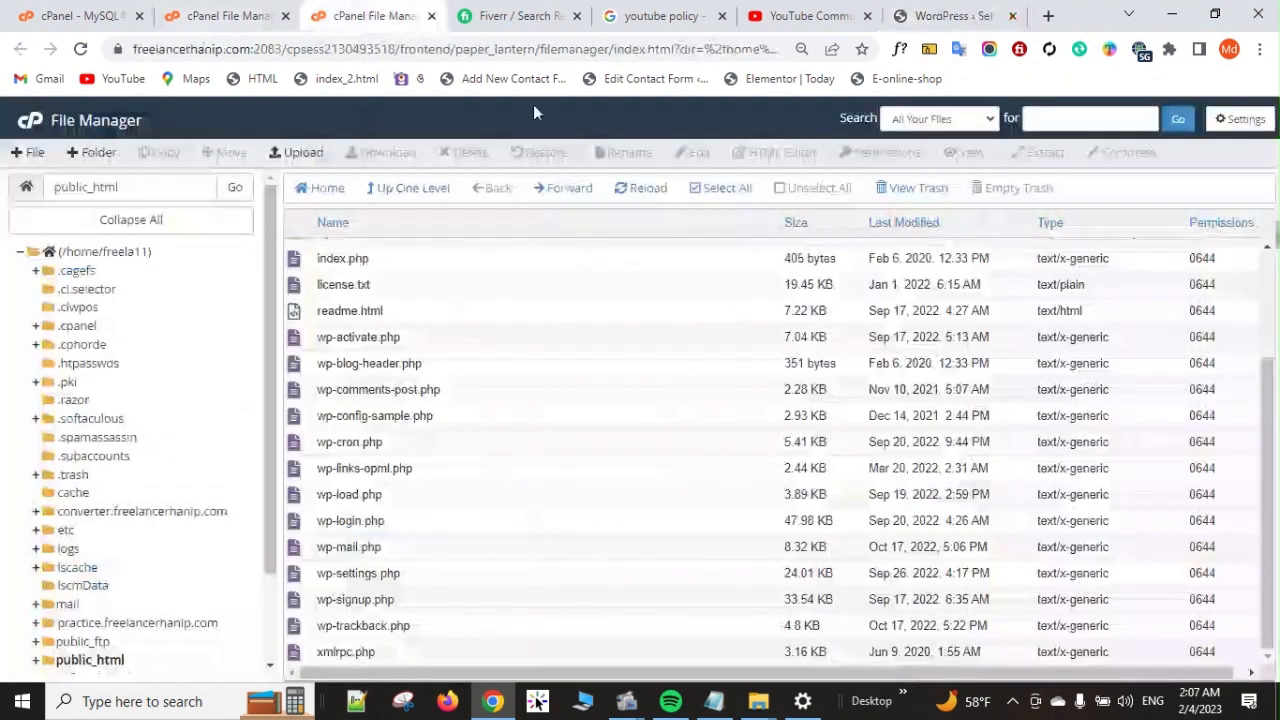
left_click(207, 10)
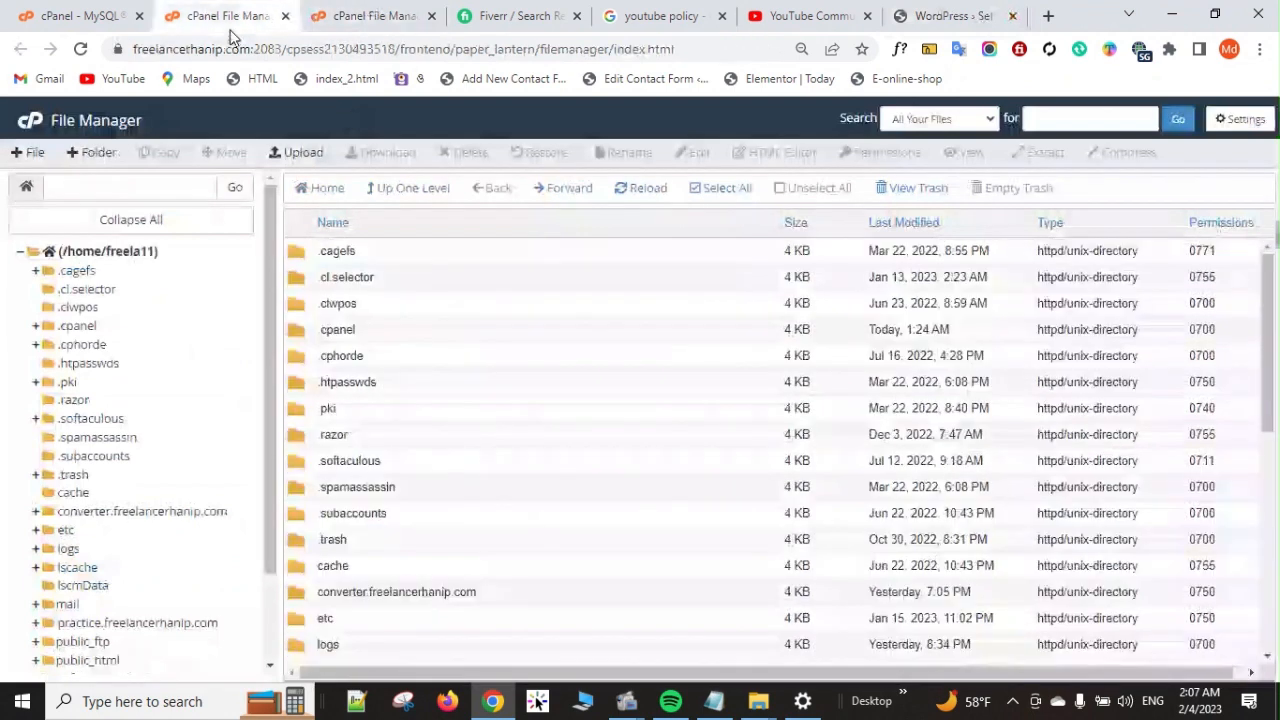
left_click(82, 12)
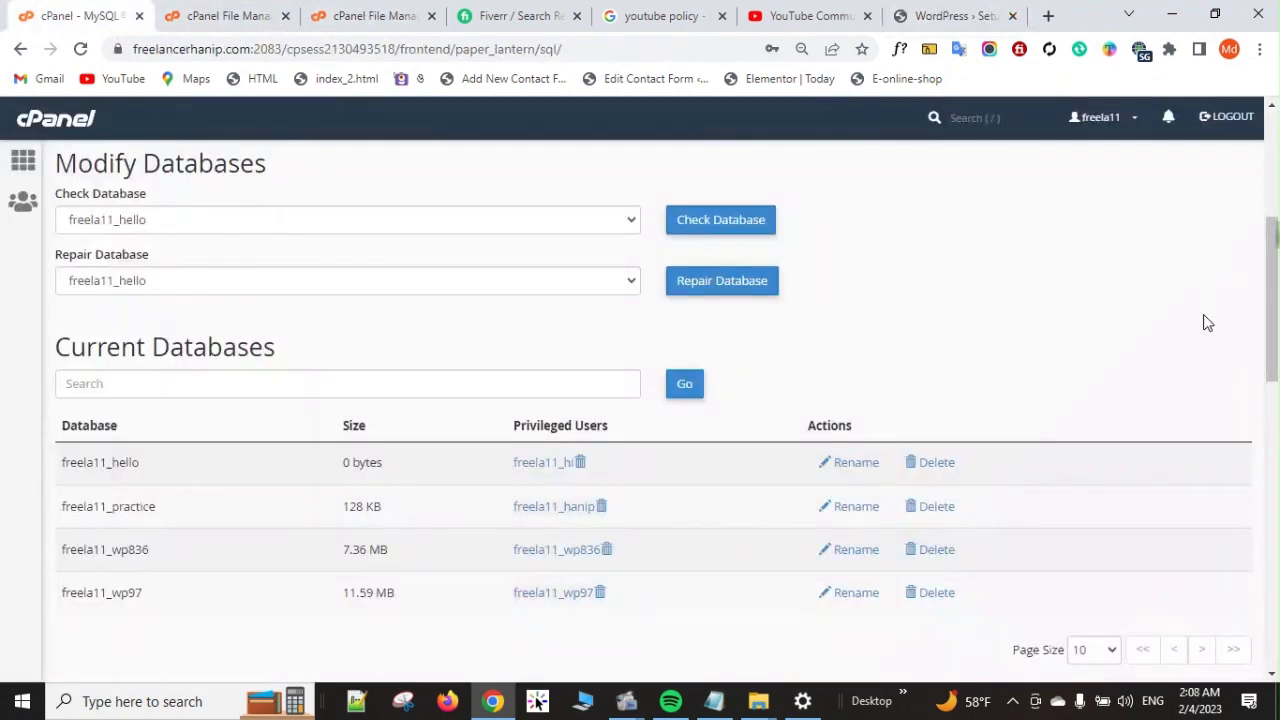
Copy freela11_hello from cPanel's database list into WordPress's Database Name field
scroll(1270, 280, "down", 2)
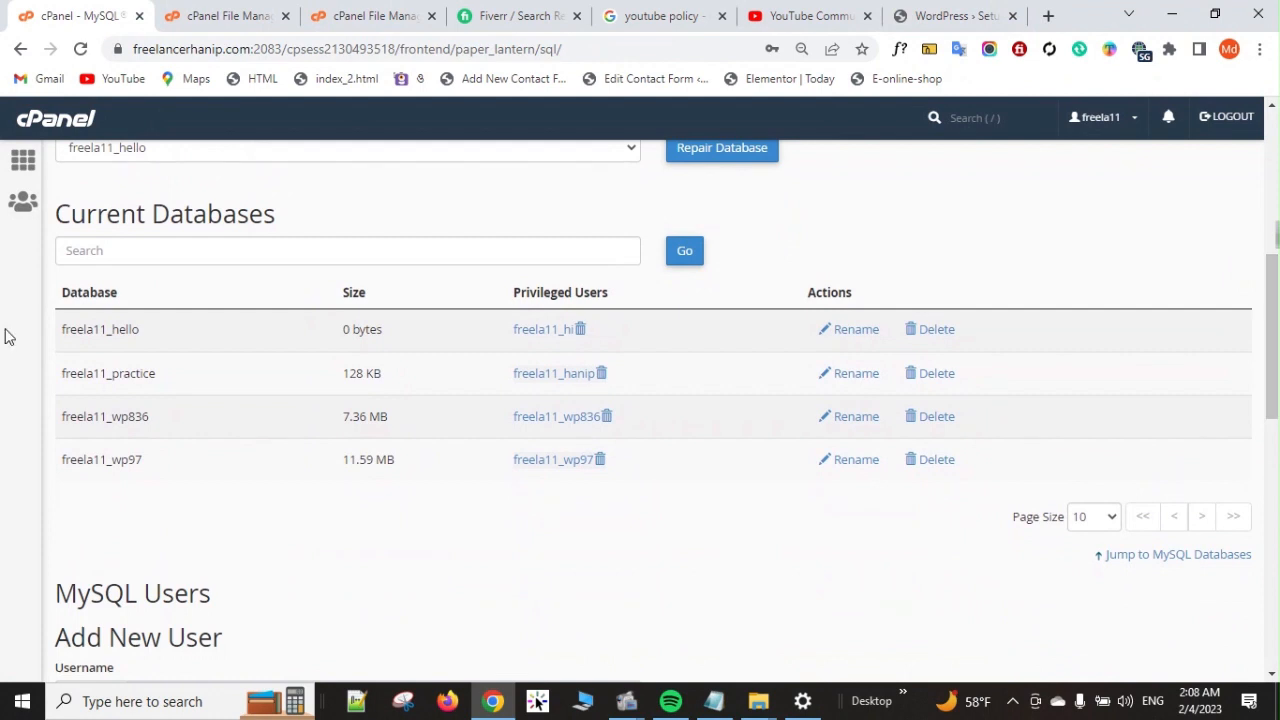
left_click_drag(140, 330, 61, 332)
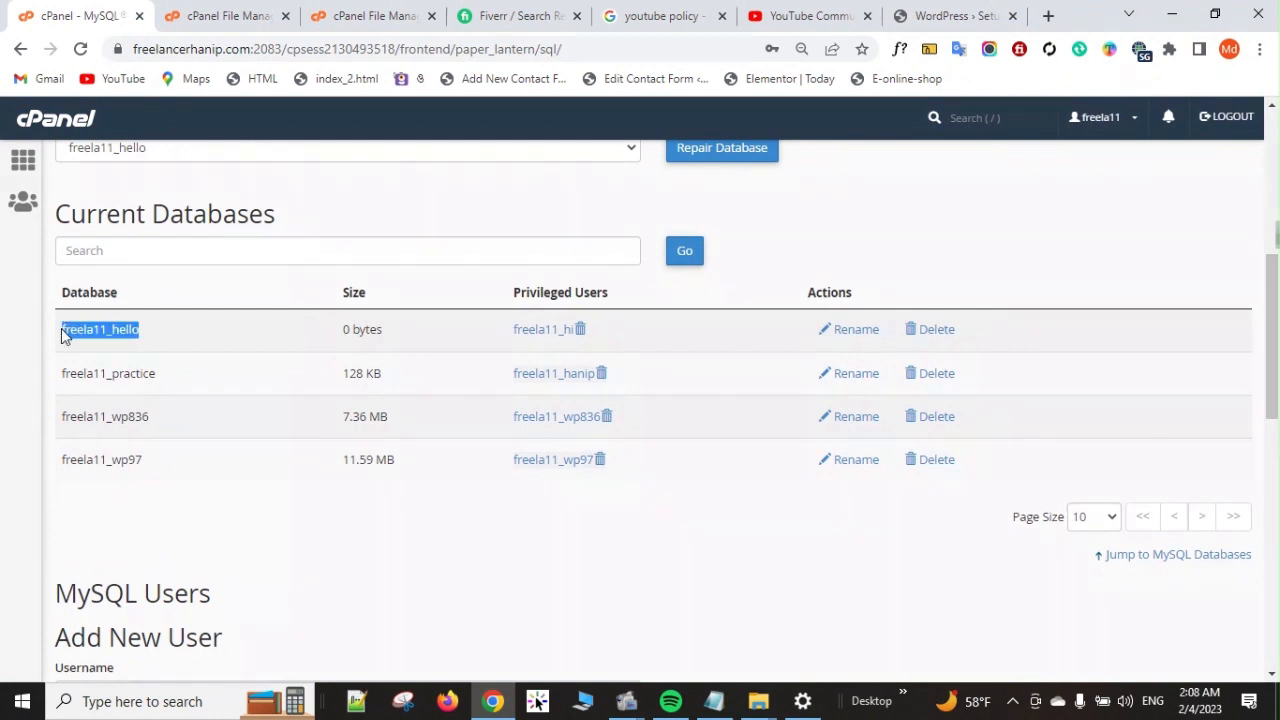
right_click(86, 331)
left_click(132, 341)
left_click(958, 16)
right_click(544, 289)
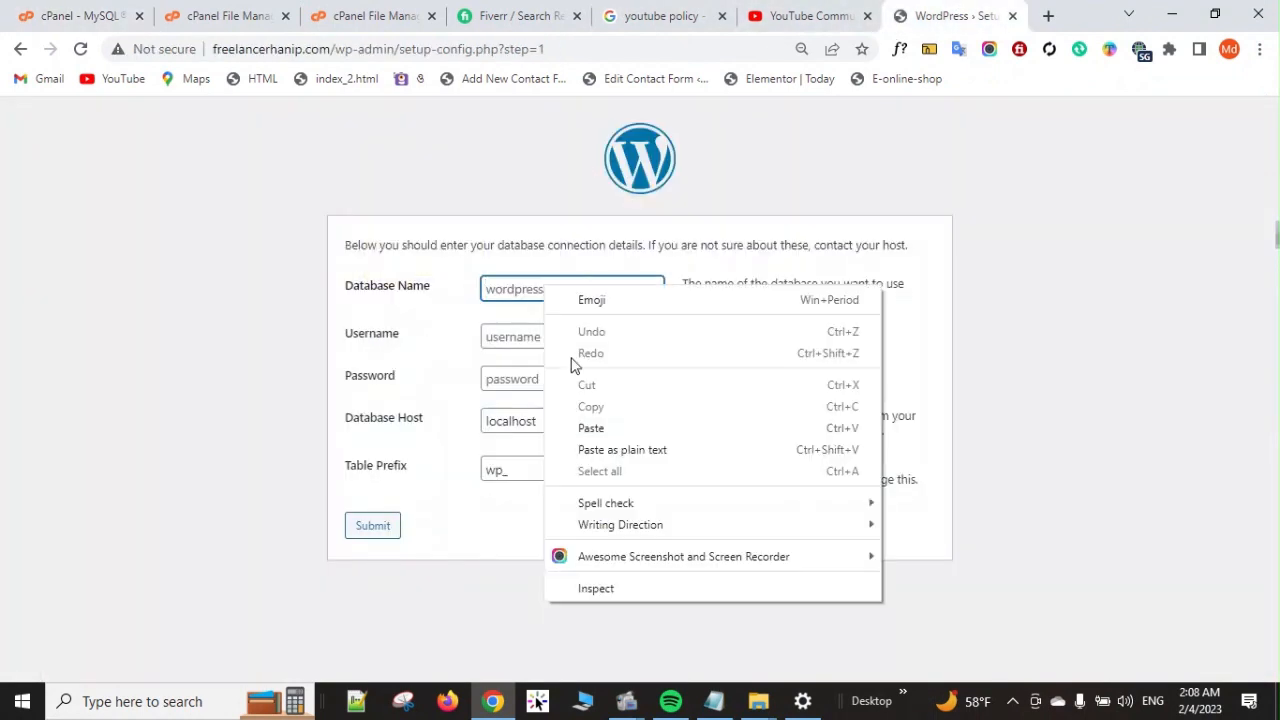
left_click(588, 428)
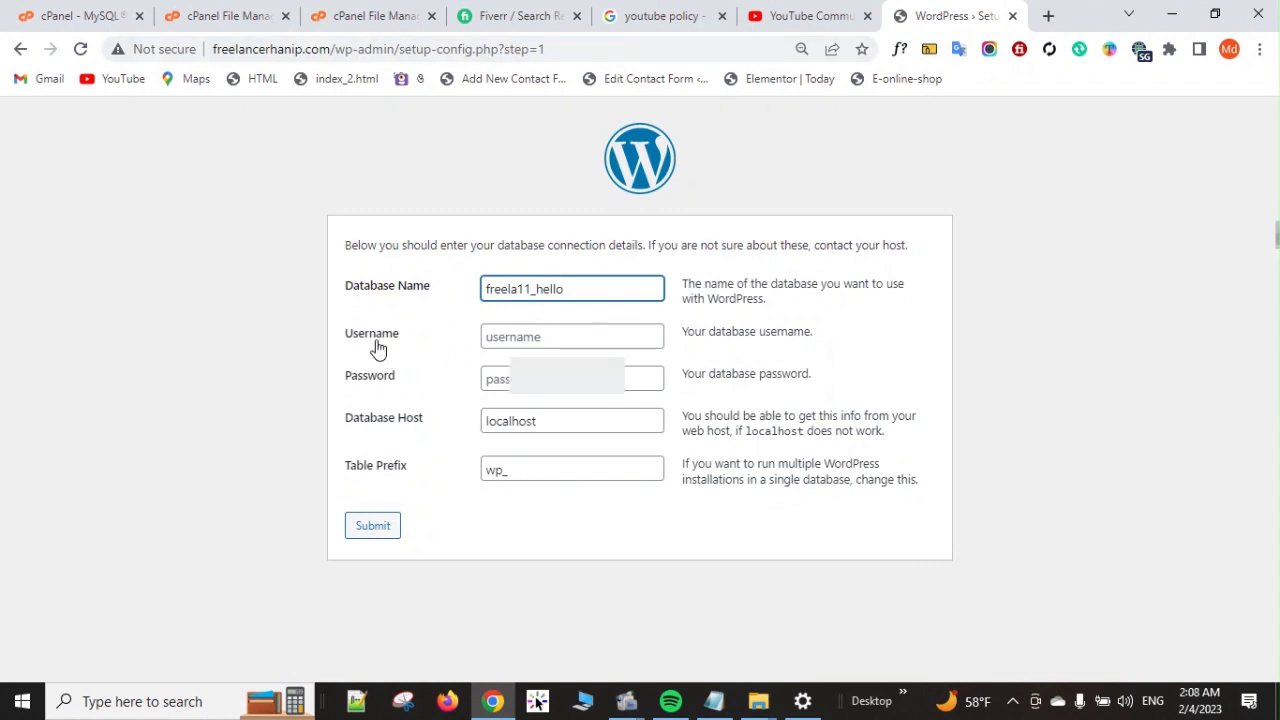
Copy the privileged database user's name from cPanel's Current Databases list
left_click(110, 16)
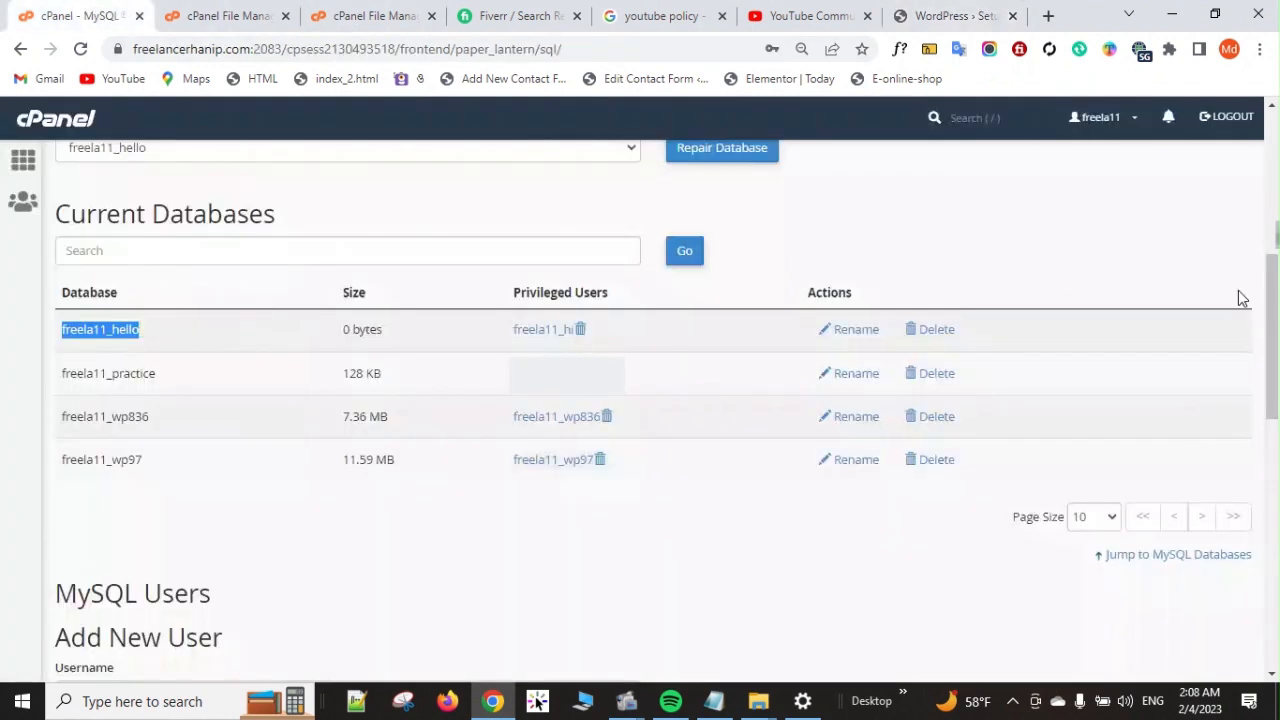
scroll(1270, 300, "down", 1)
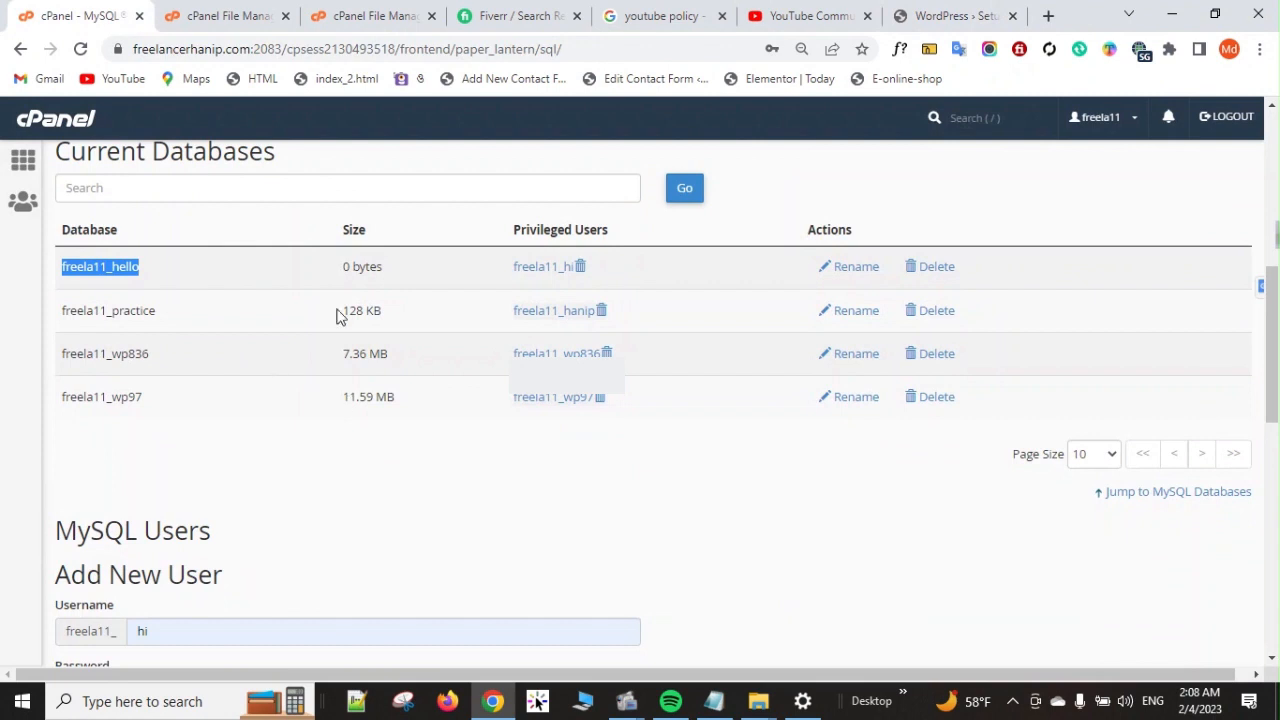
left_click_drag(512, 268, 566, 283)
right_click(540, 262)
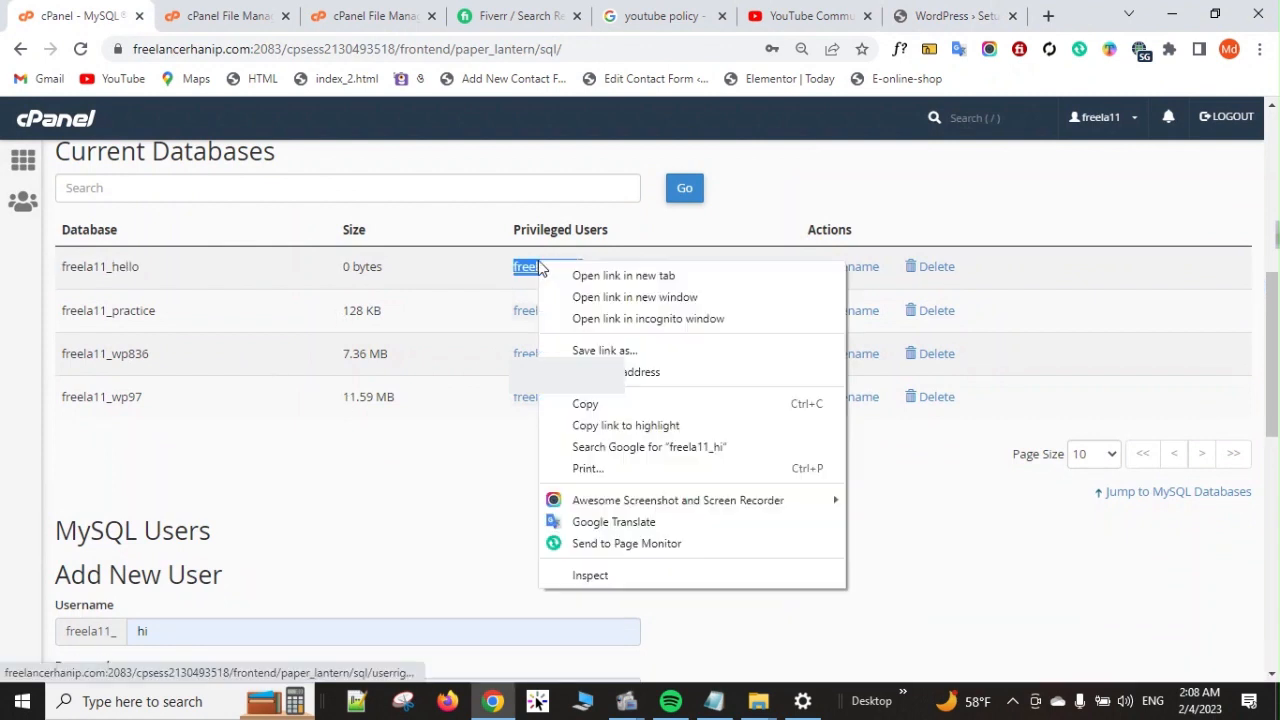
left_click(586, 406)
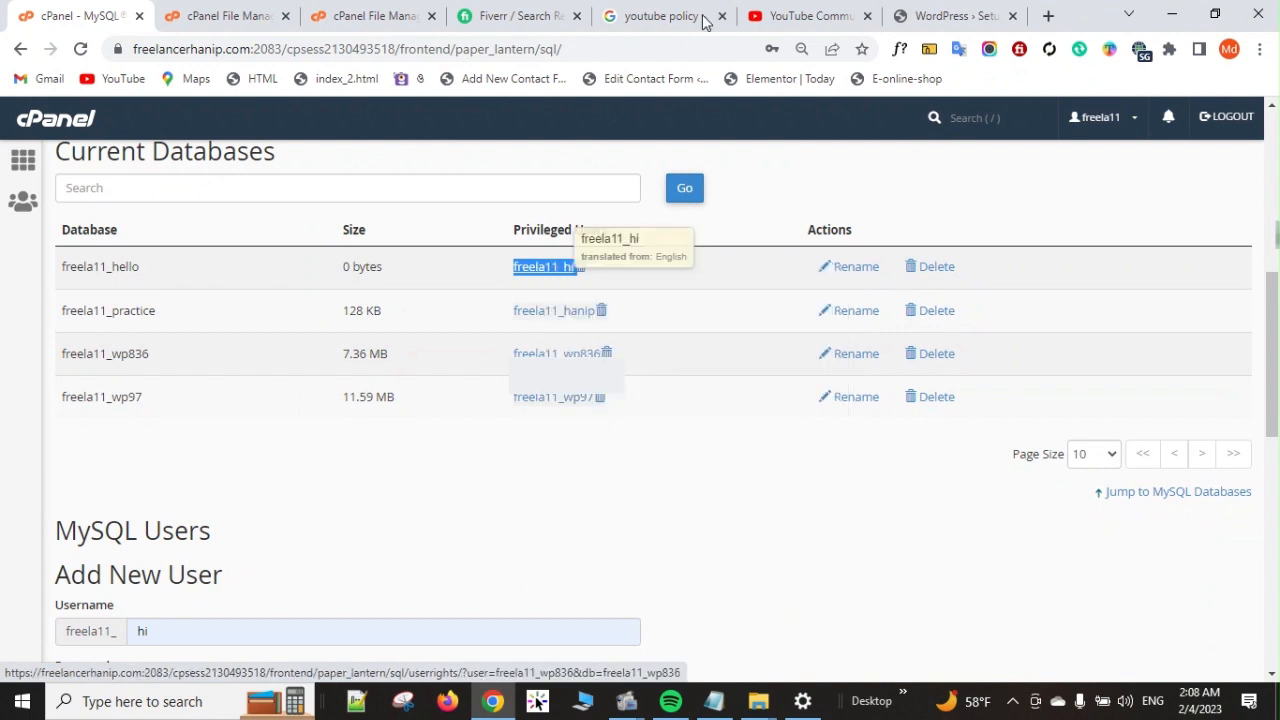
left_click(930, 16)
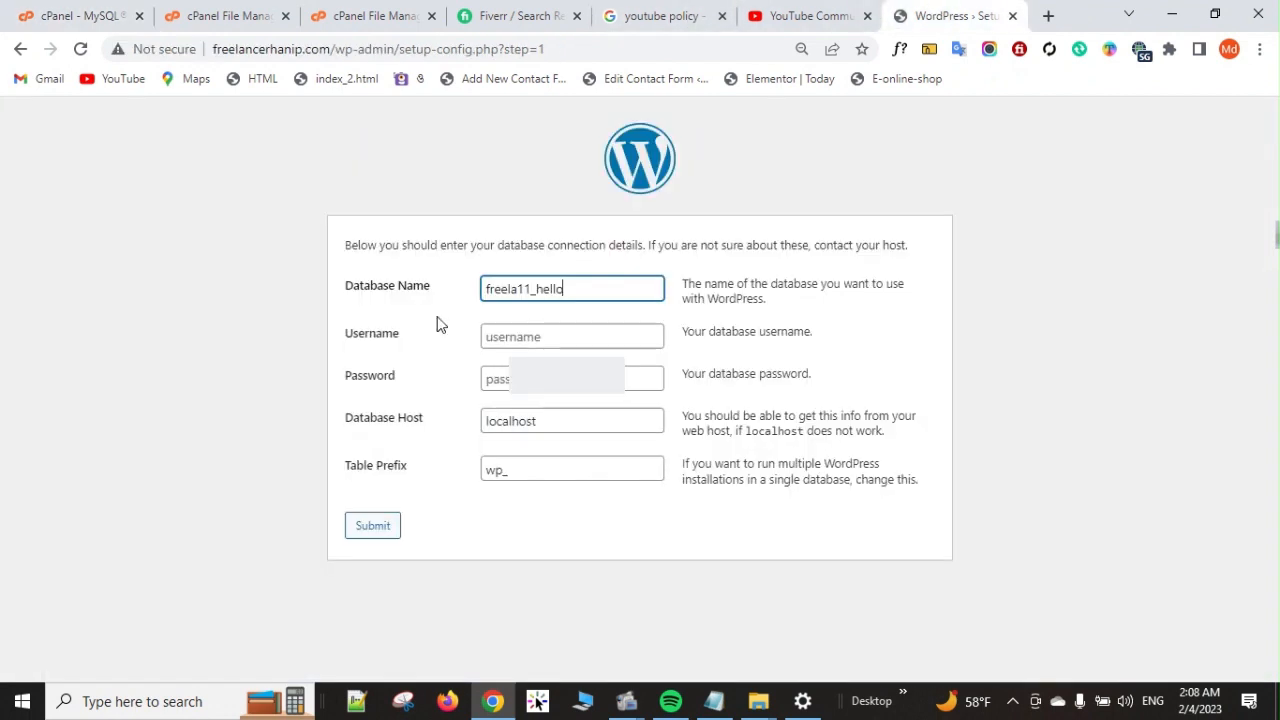
Paste freela11_hi as the Username and recheck the freela11_hello database name
left_click(548, 338)
right_click(547, 345)
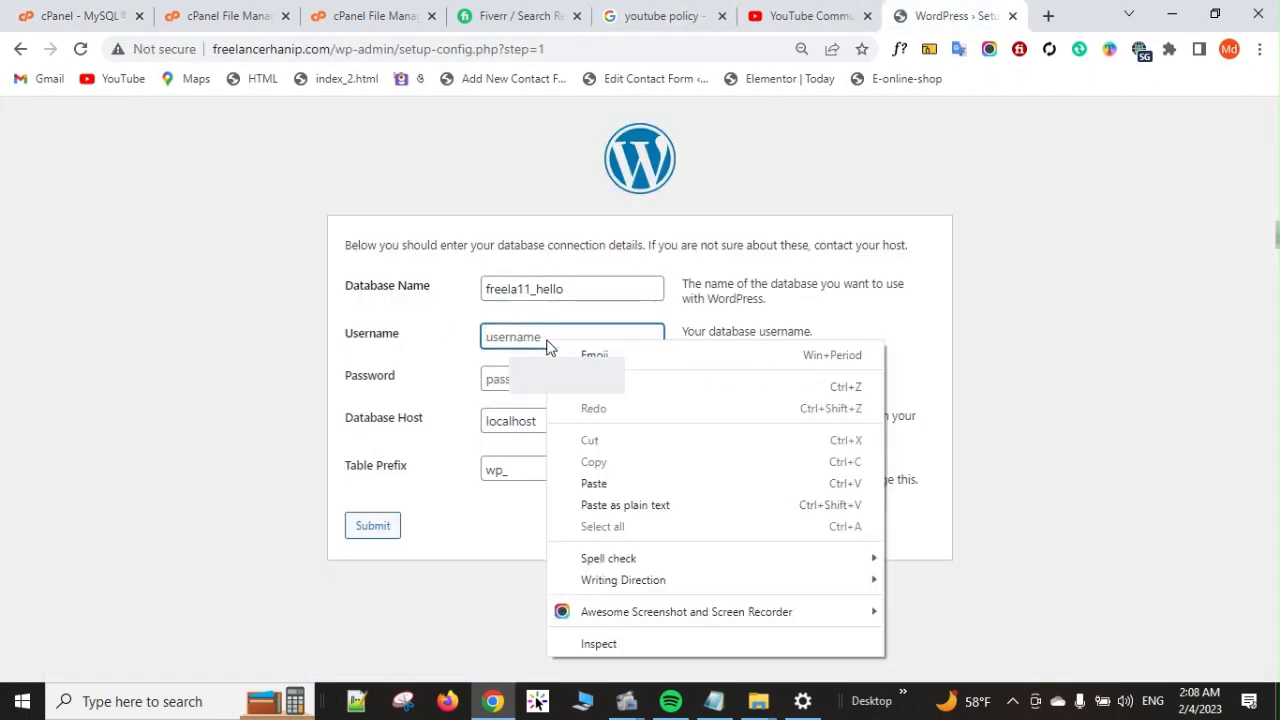
left_click(594, 483)
key("Tab")
left_click(567, 338)
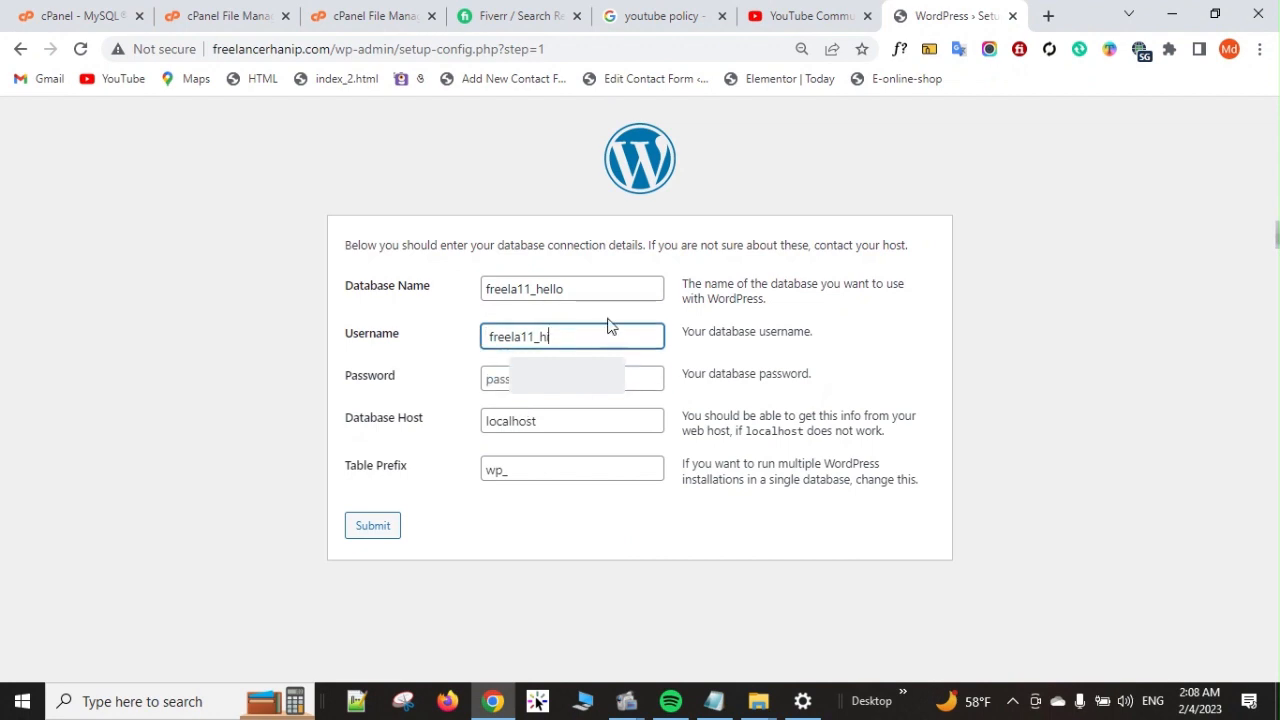
left_click(586, 288)
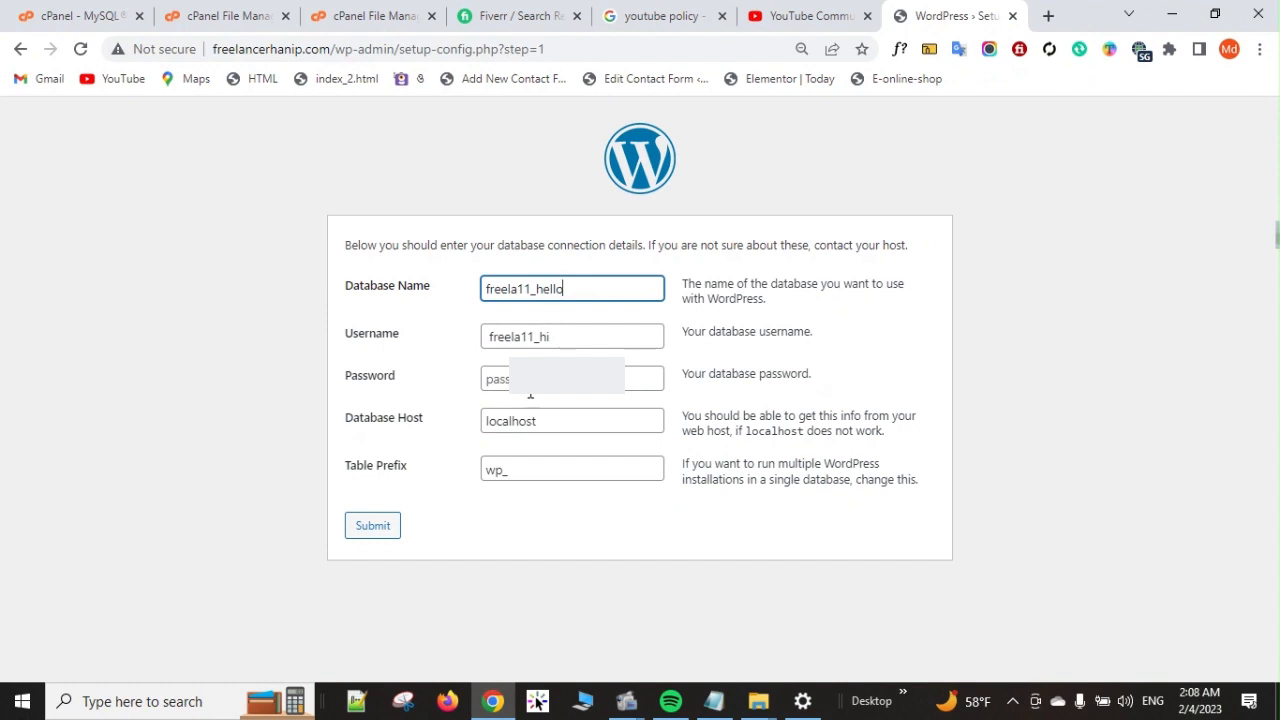
Enter the database user's password in the Password field
key("Tab")
key("Tab")
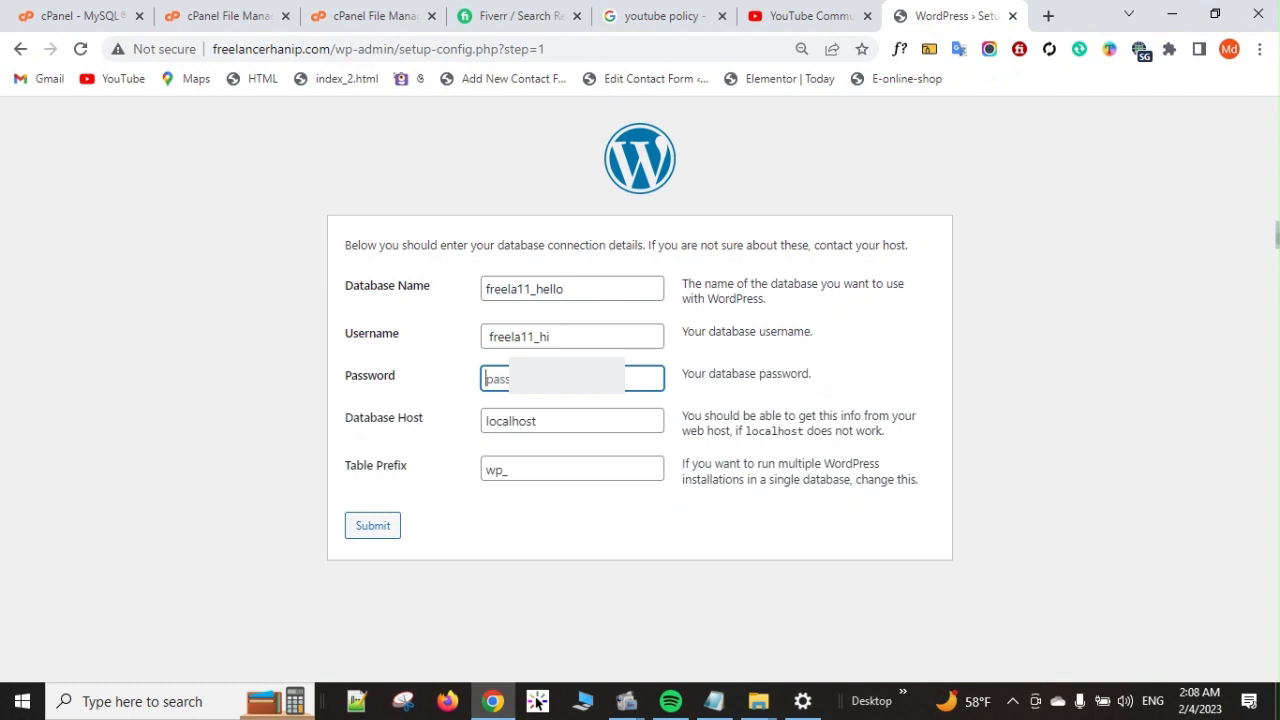
double_click(504, 378)
left_click(445, 390)
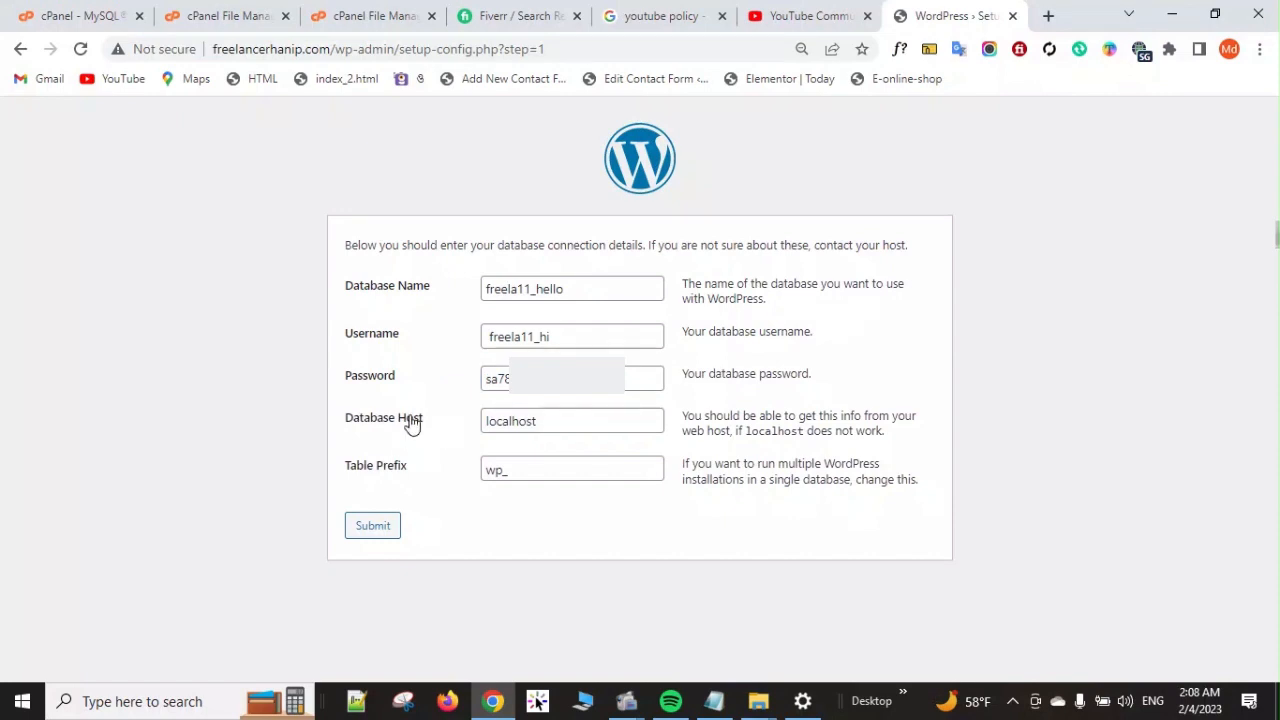
Review the entered values, keeping host localhost and table prefix wp_
left_click_drag(370, 420, 429, 429)
left_click(431, 420)
left_click(553, 421)
left_click_drag(553, 421, 487, 419)
left_click(589, 423)
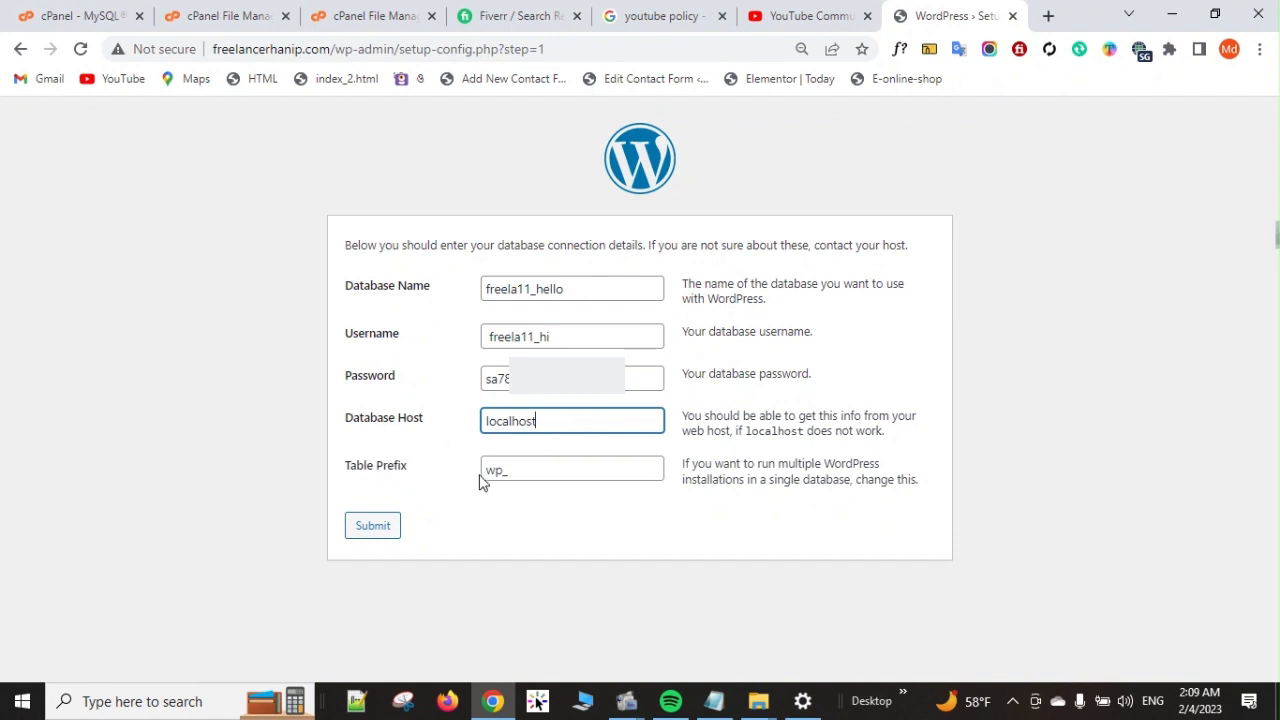
left_click(411, 478)
left_click_drag(411, 478, 359, 477)
left_click(557, 508)
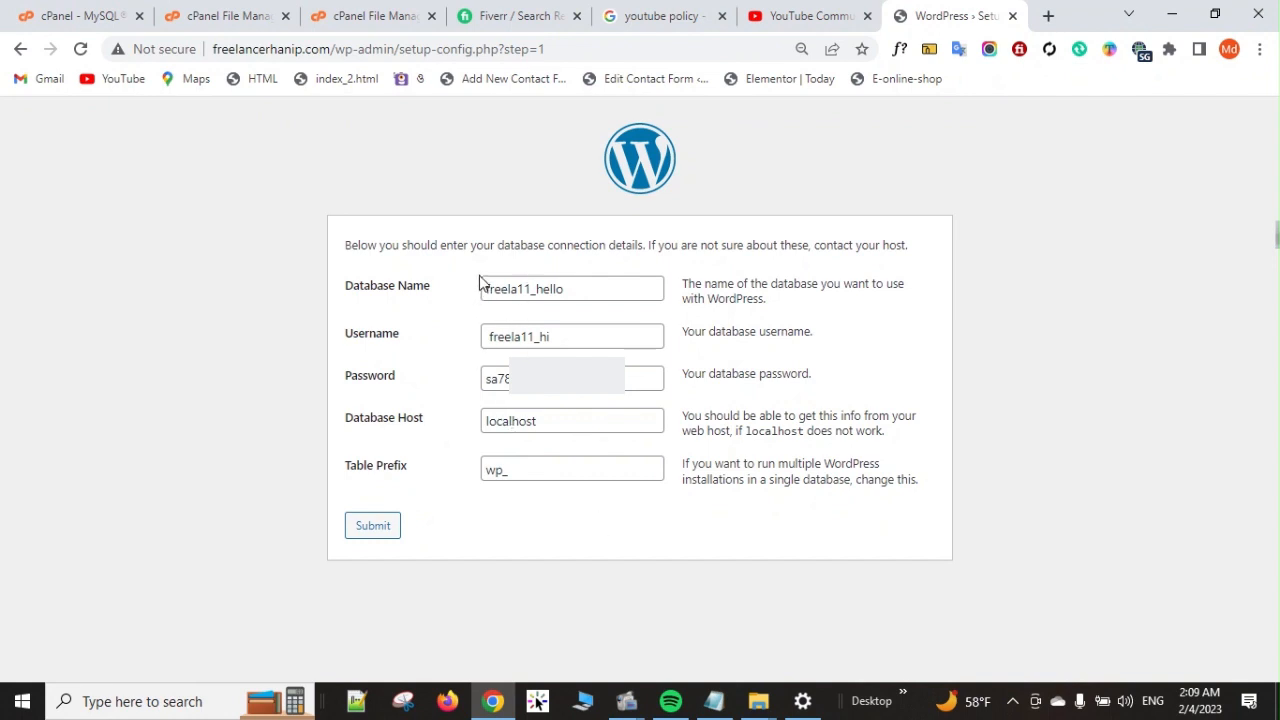
left_click_drag(480, 280, 613, 286)
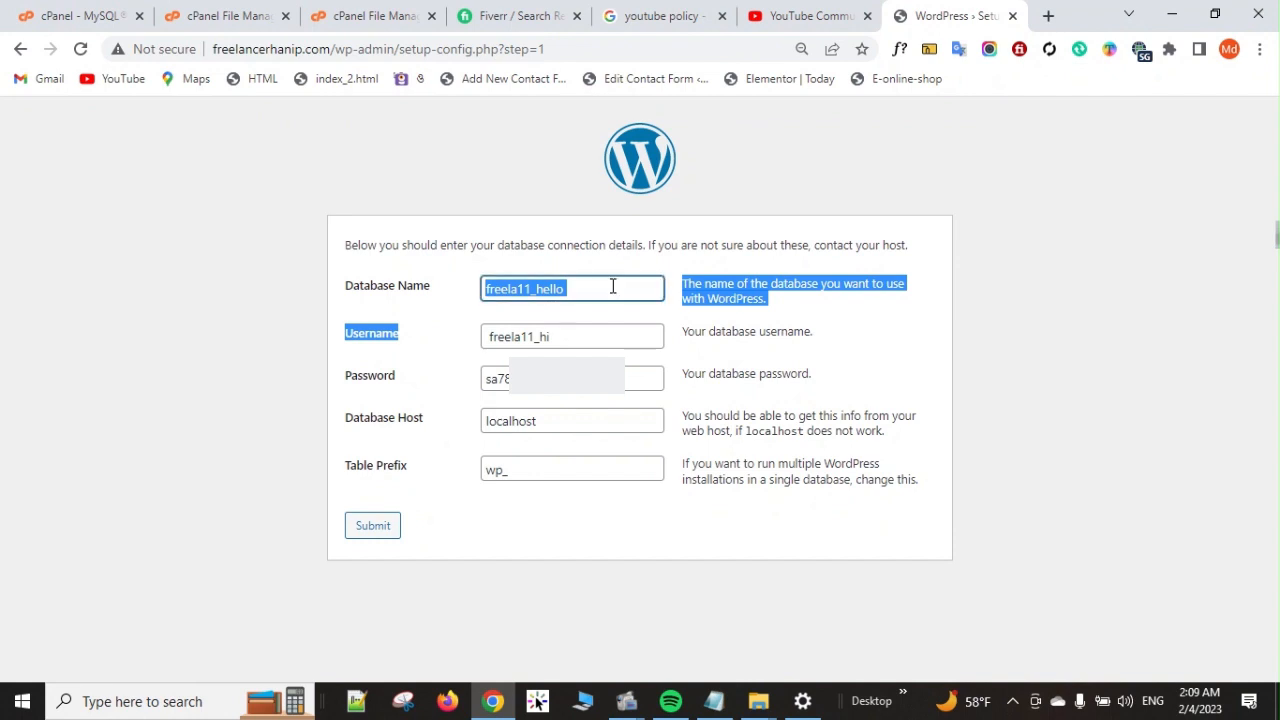
left_click(613, 286)
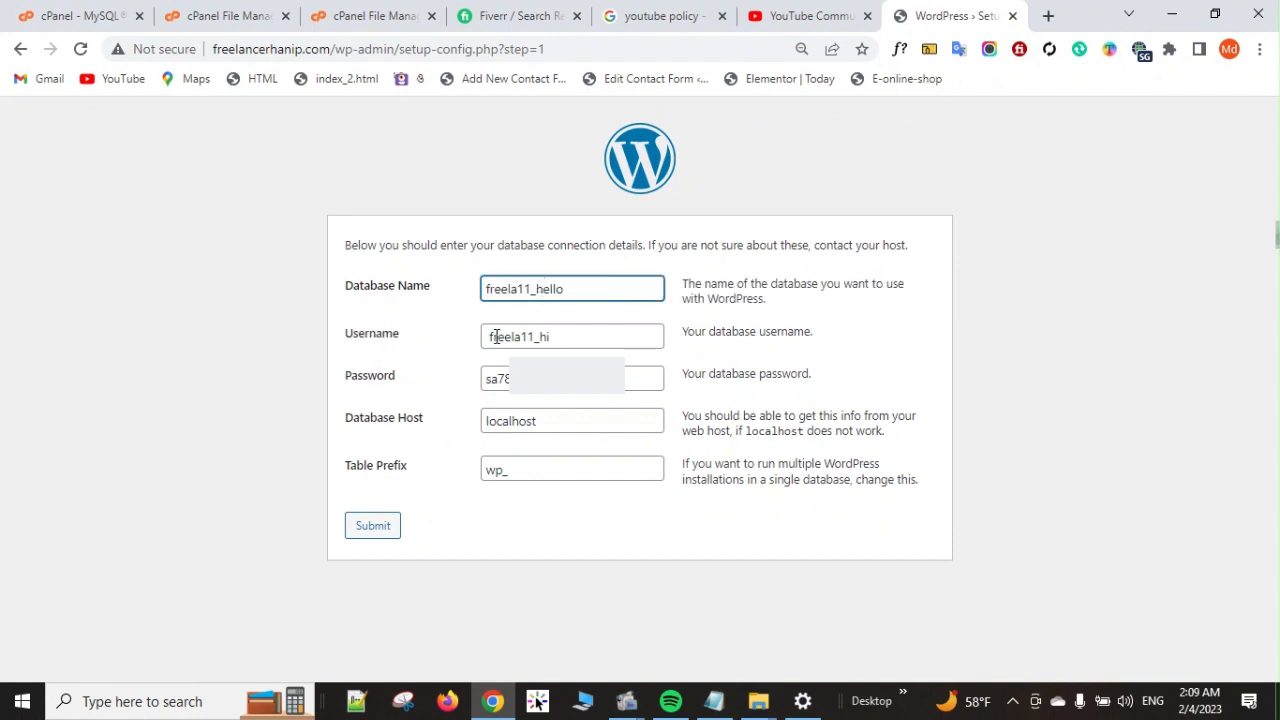
left_click_drag(612, 379, 491, 289)
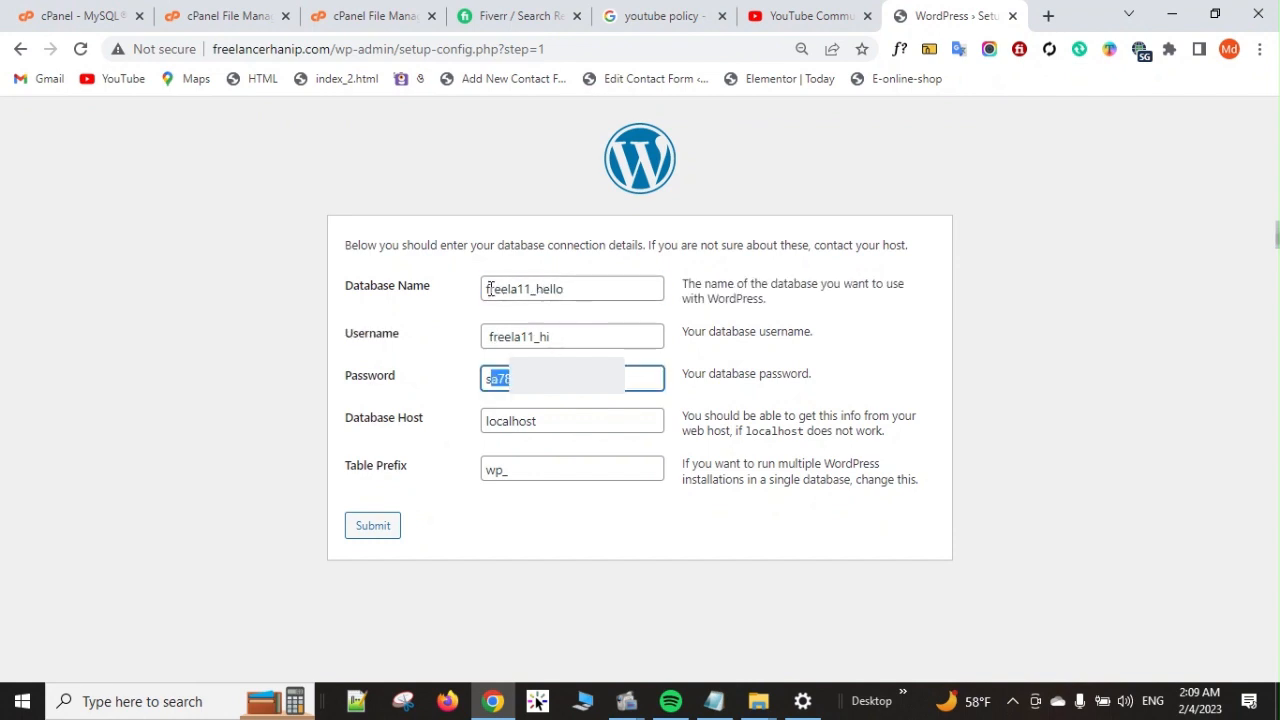
left_click(596, 291)
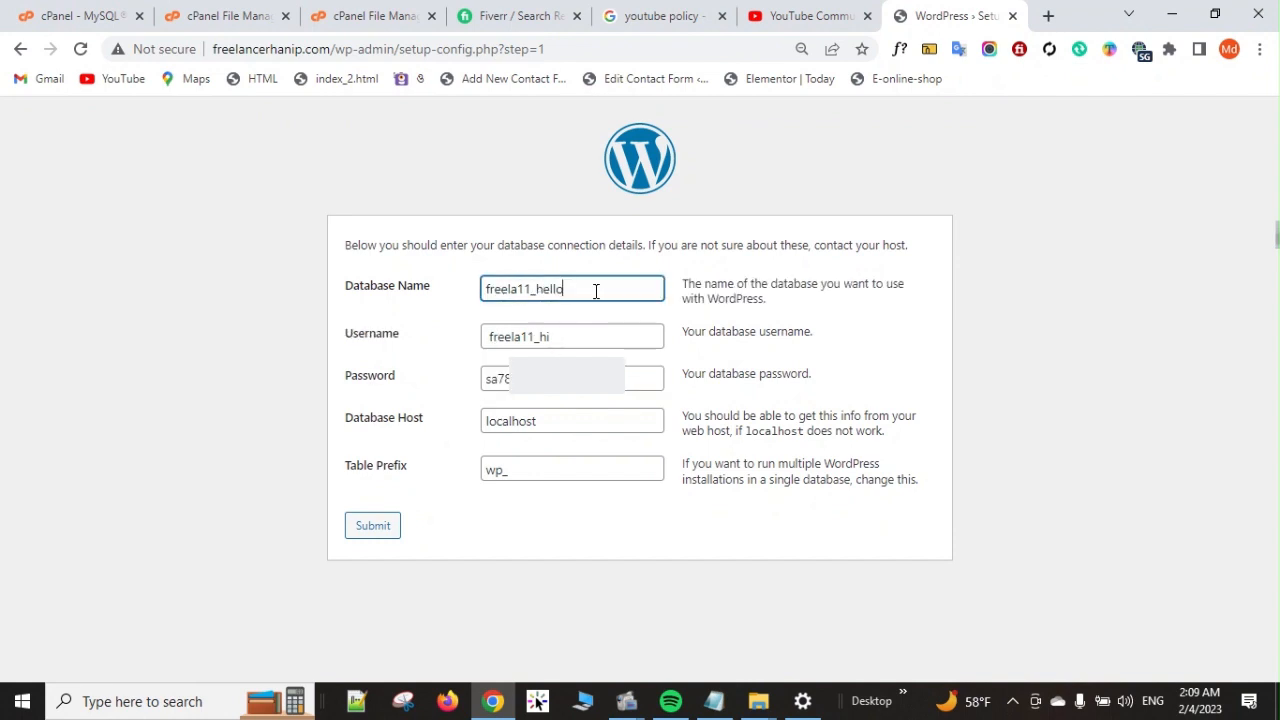
Submit the database connection details and run the WordPress installation
left_click(376, 530)
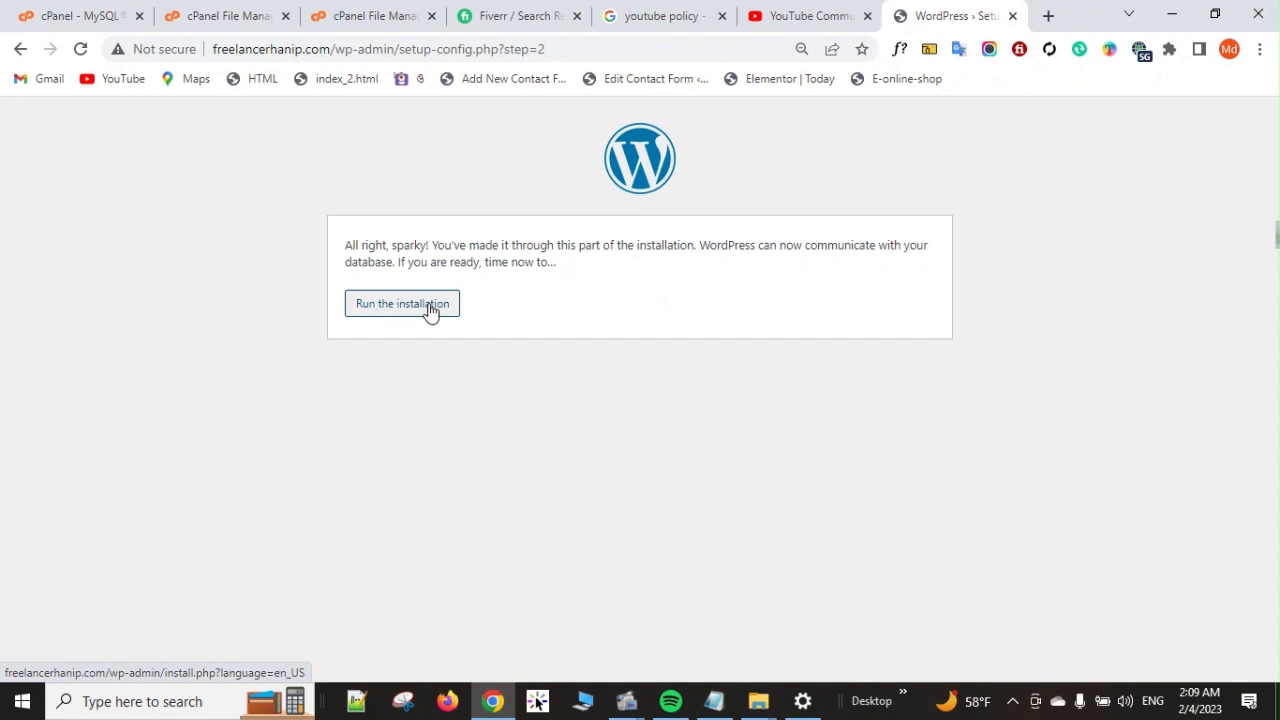
left_click(418, 308)
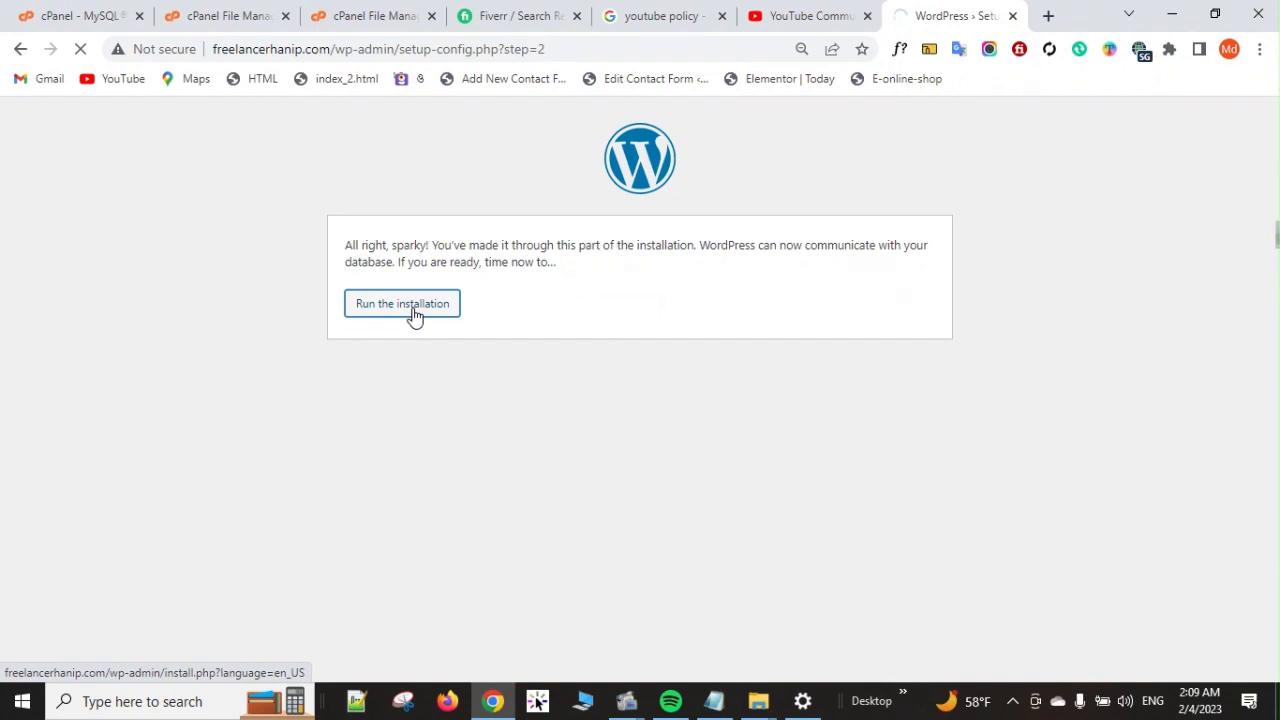
scroll(800, 469, "down", 1)
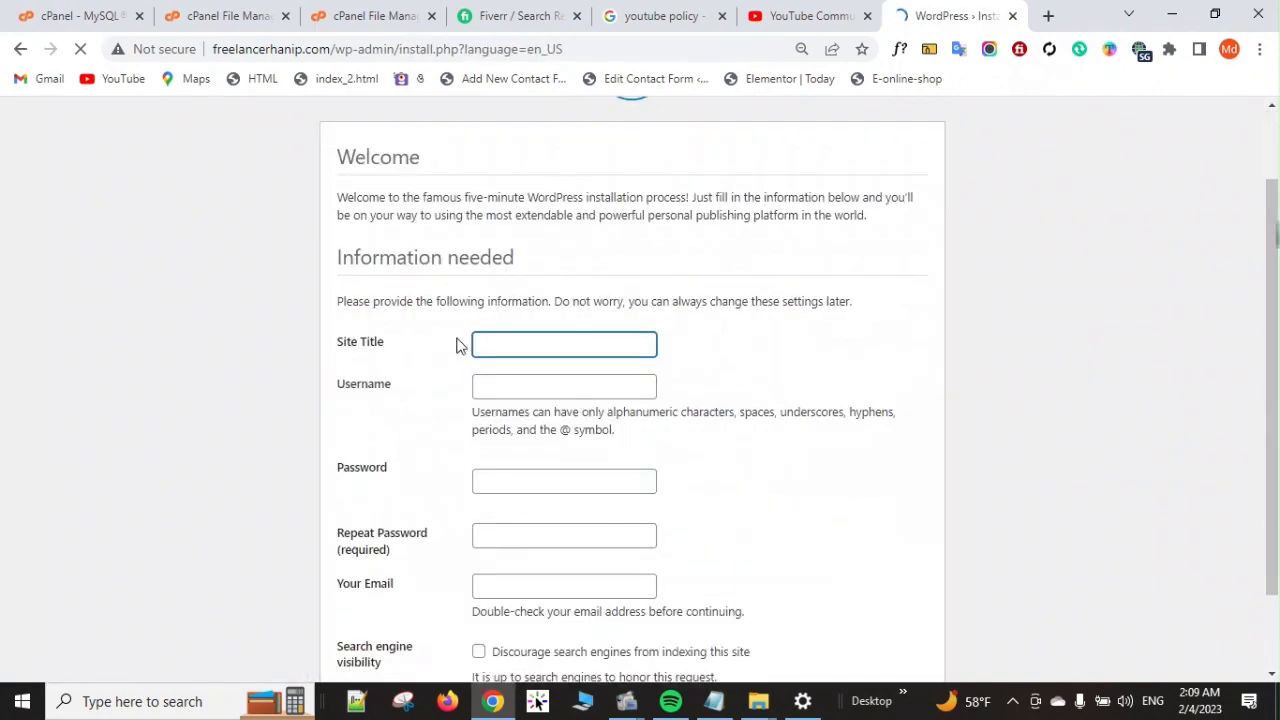
scroll(835, 334, "up", 1)
scroll(820, 349, "down", 2)
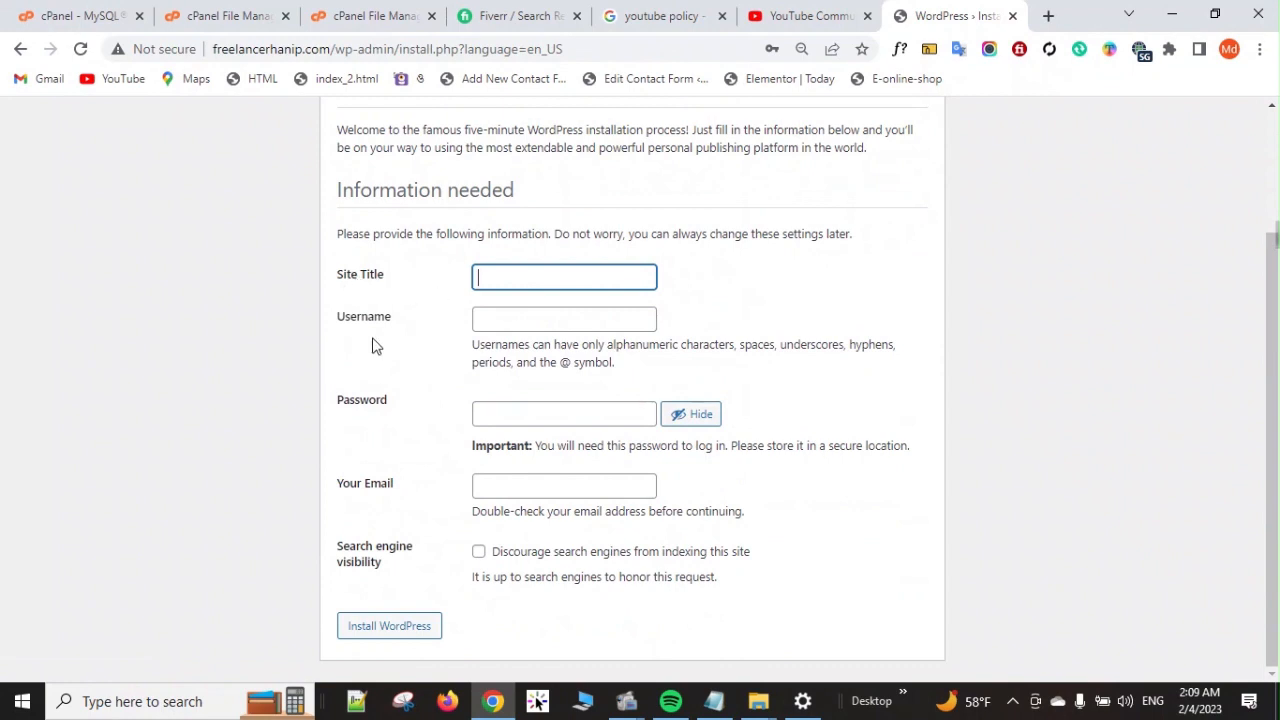
Set the site title to 'freelancerhanip', replacing the autofilled title
left_click(531, 269)
left_click(570, 320)
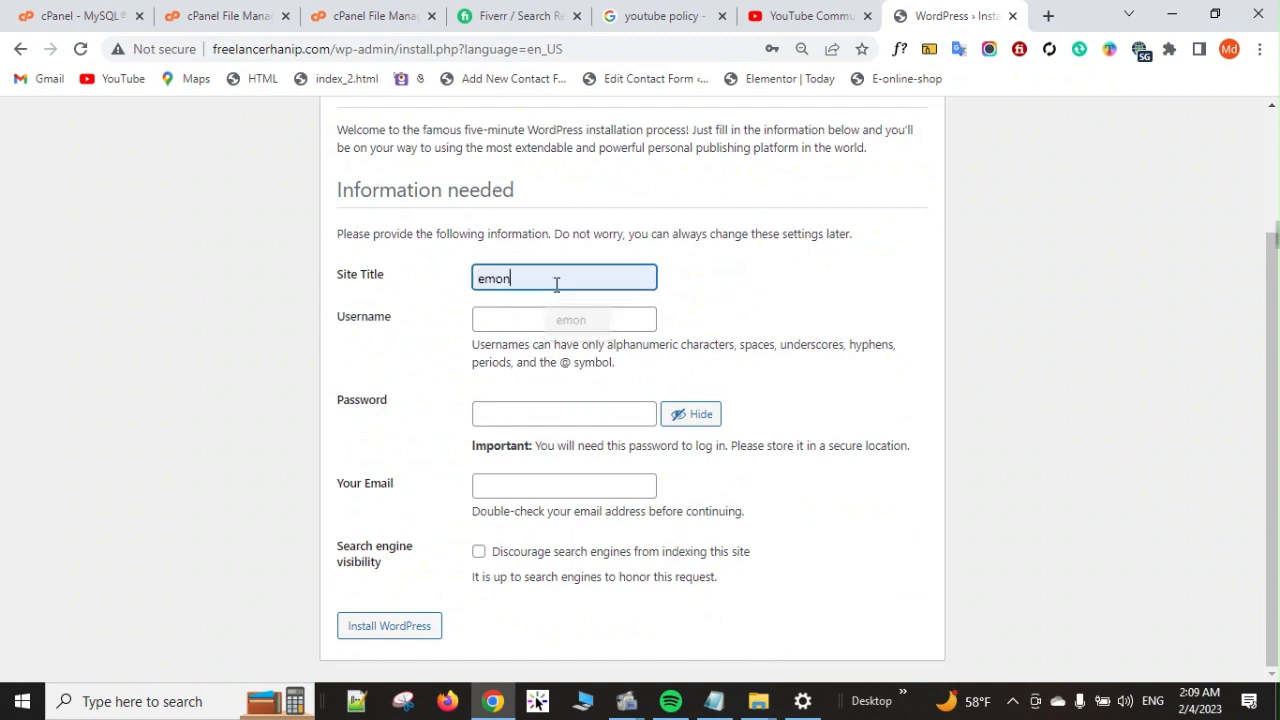
left_click_drag(549, 273, 463, 277)
key("BackSpace")
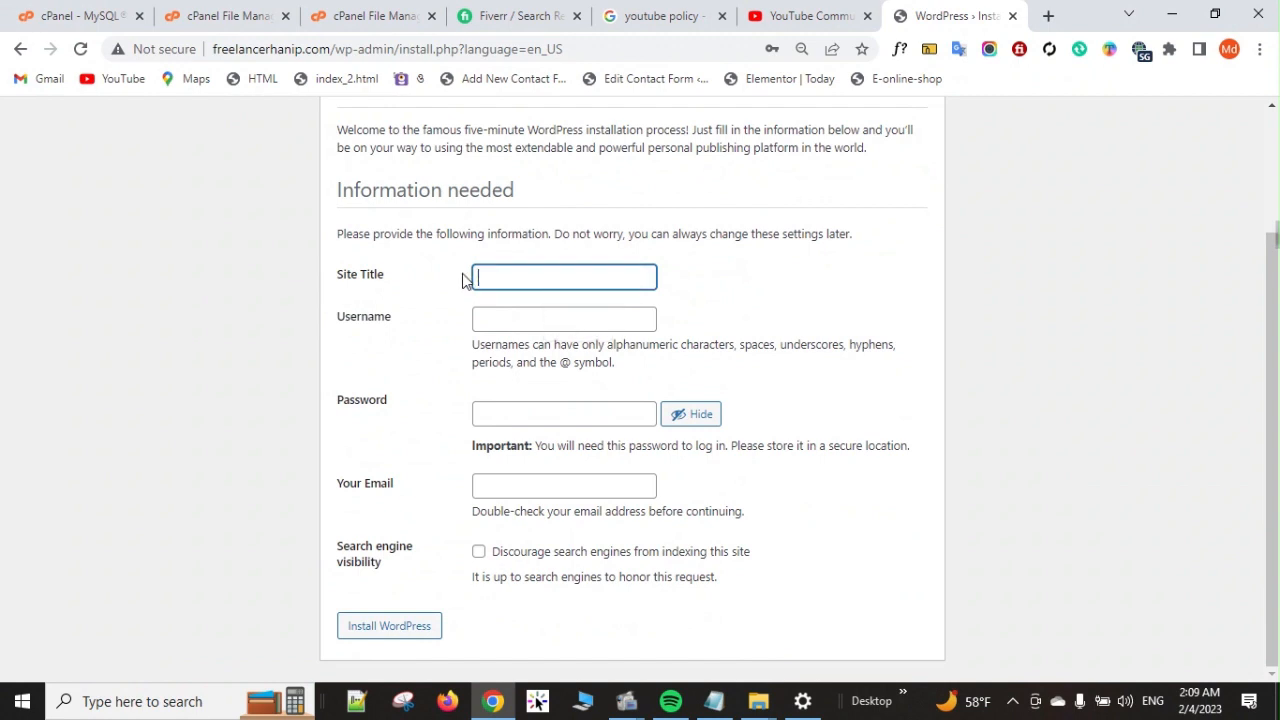
type("freel")
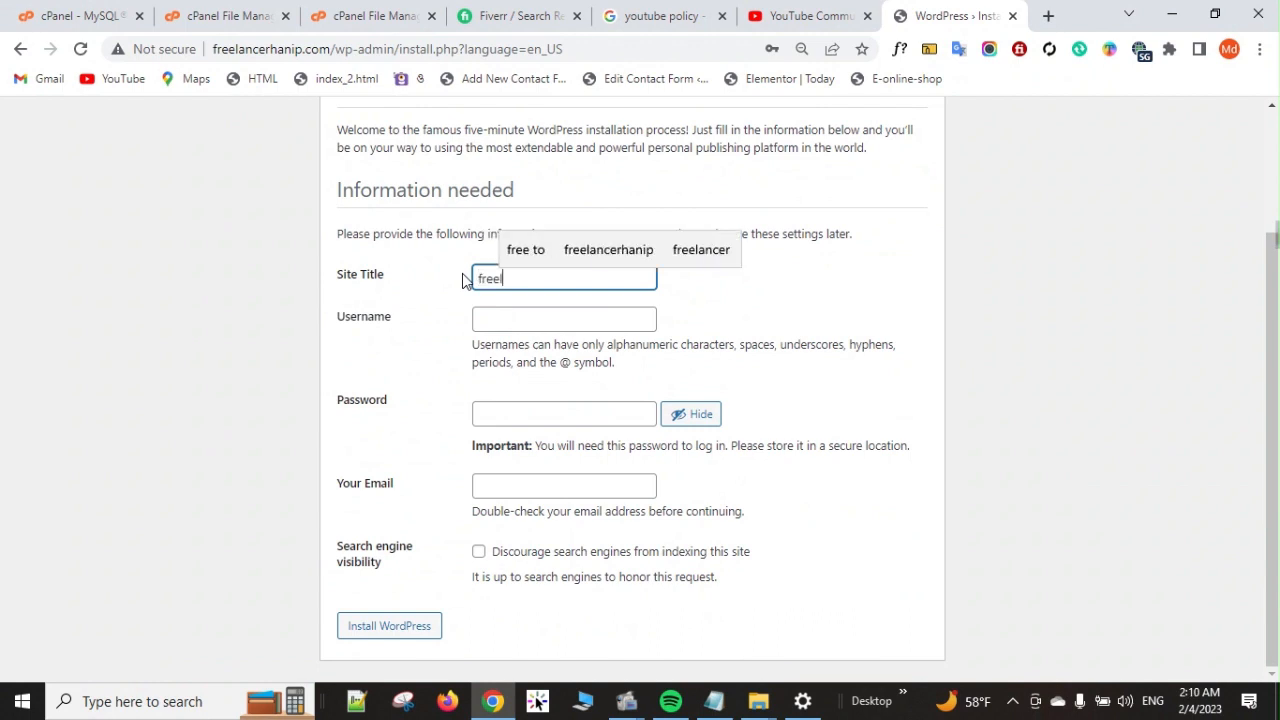
type("ancer")
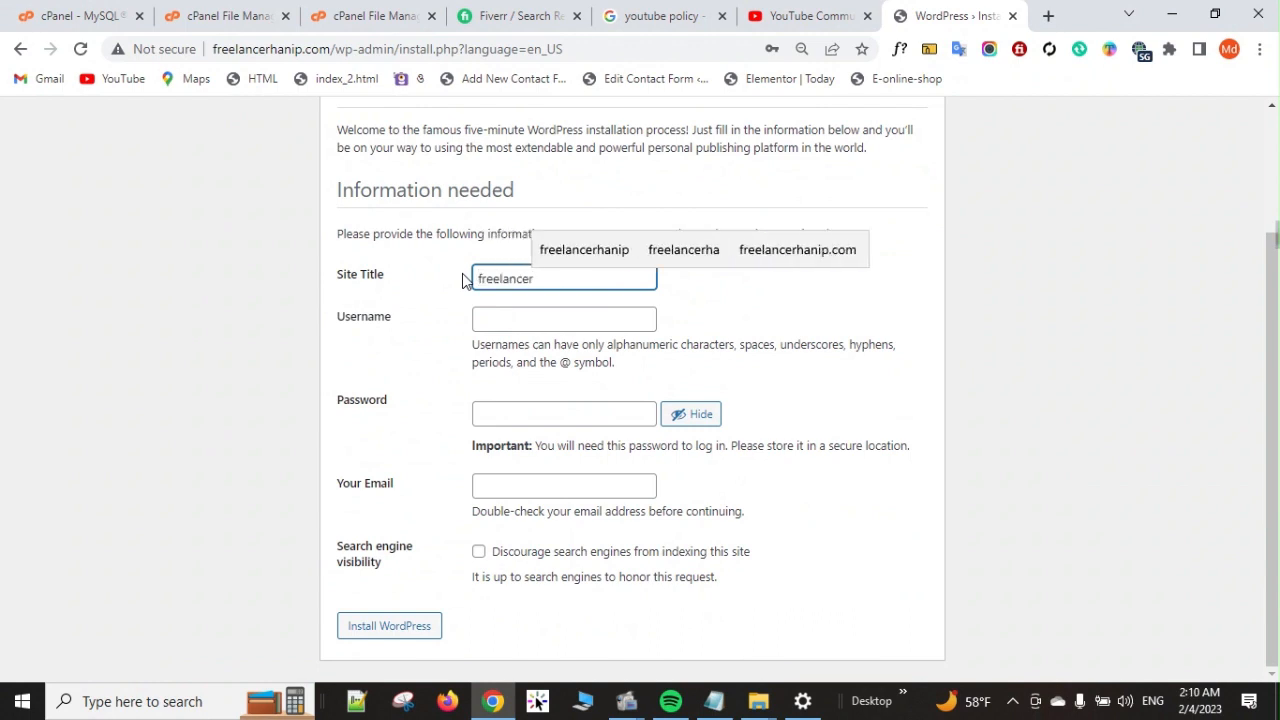
type("hanip")
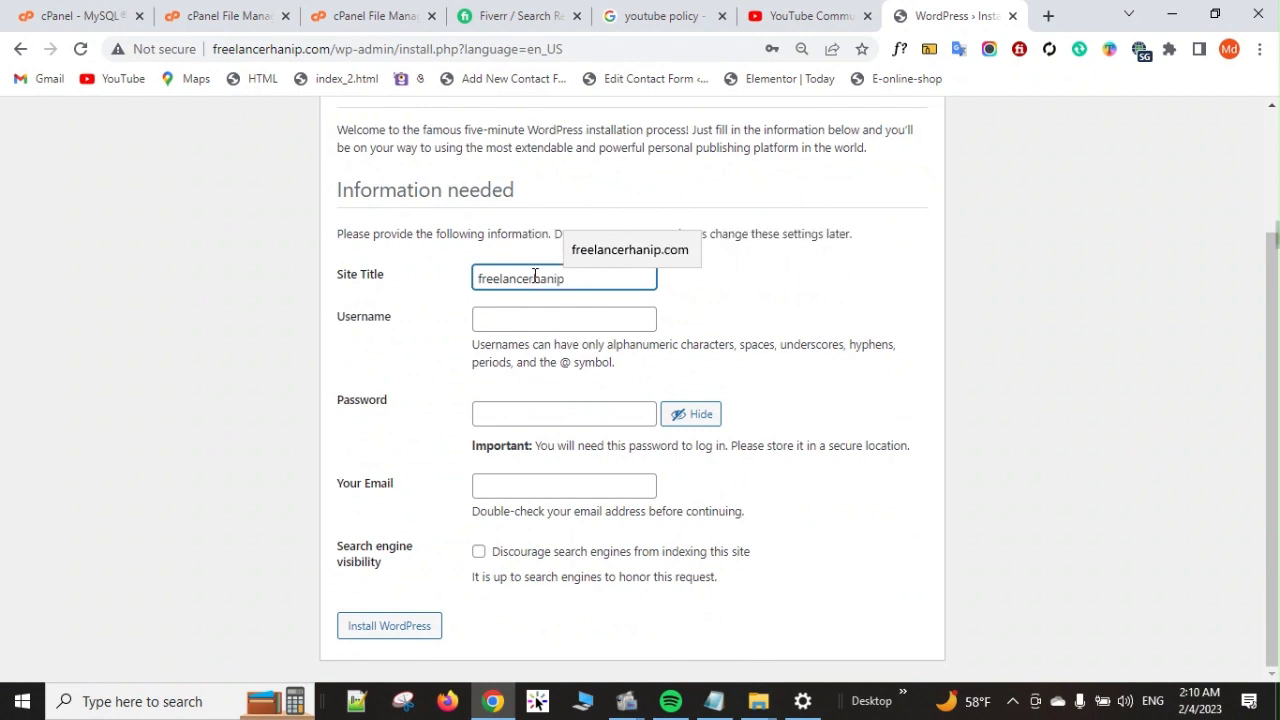
left_click(535, 277)
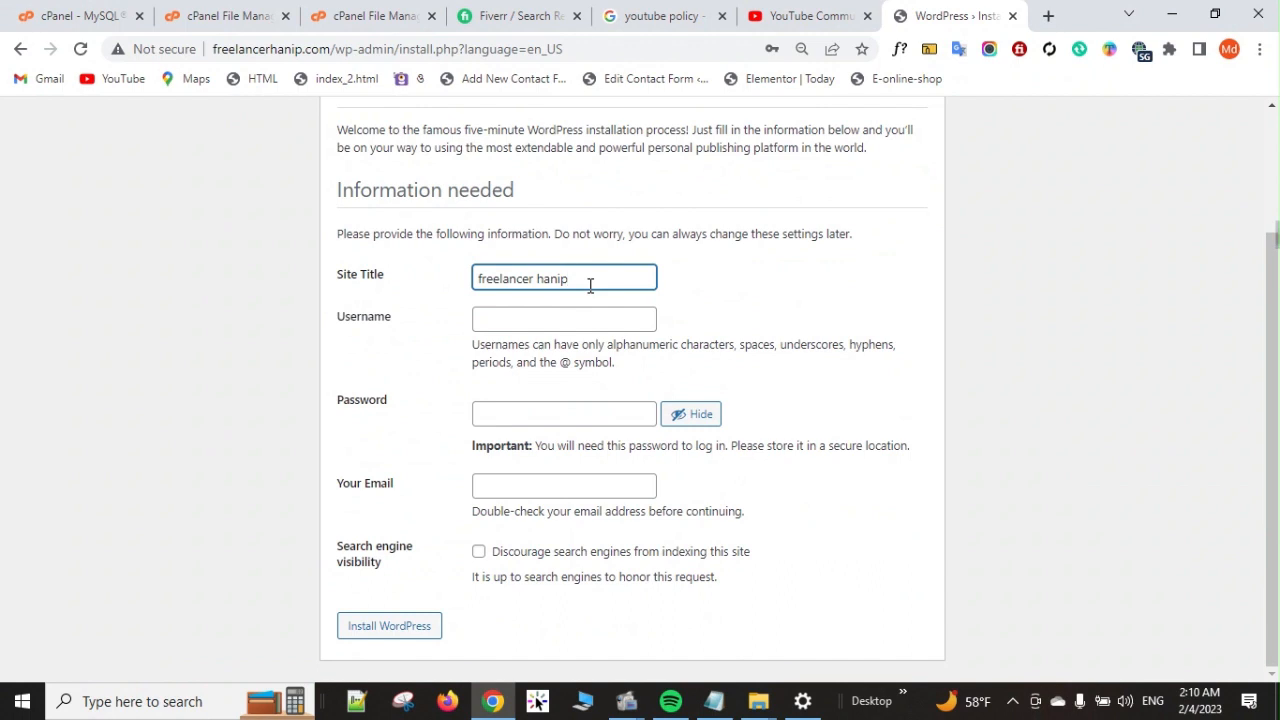
Enter the admin username
left_click(550, 322)
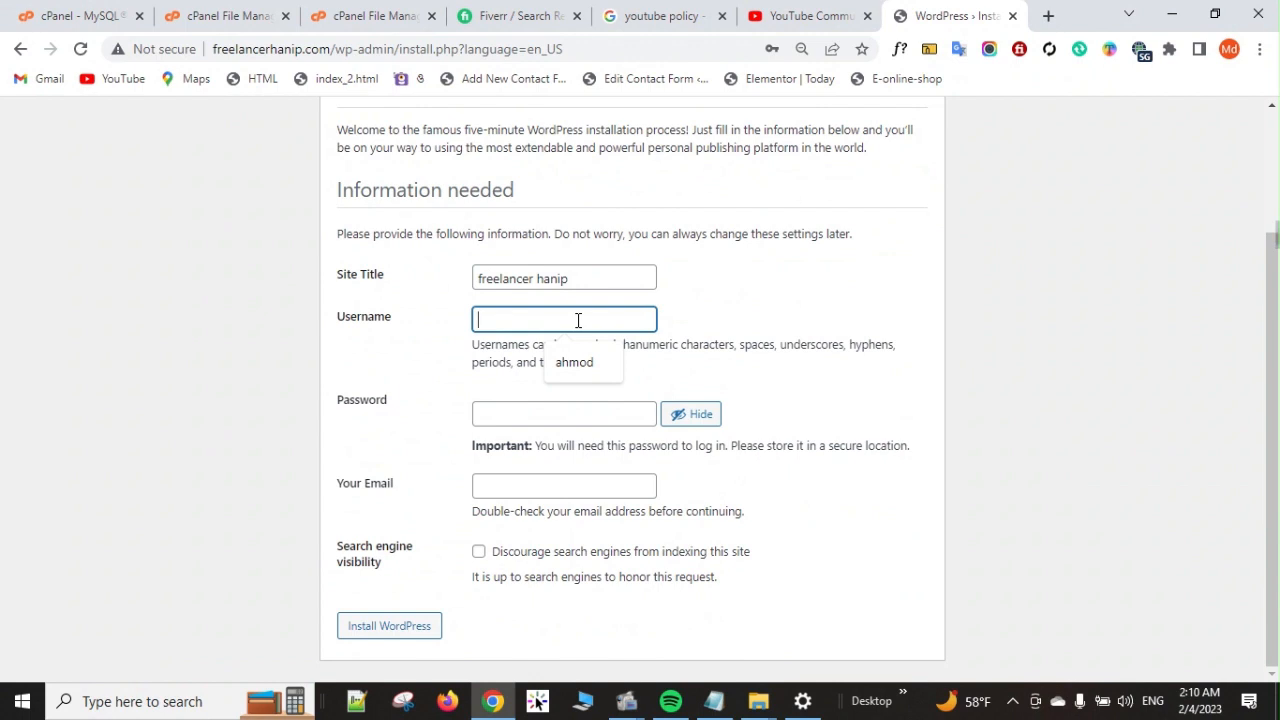
key("ctrl+z")
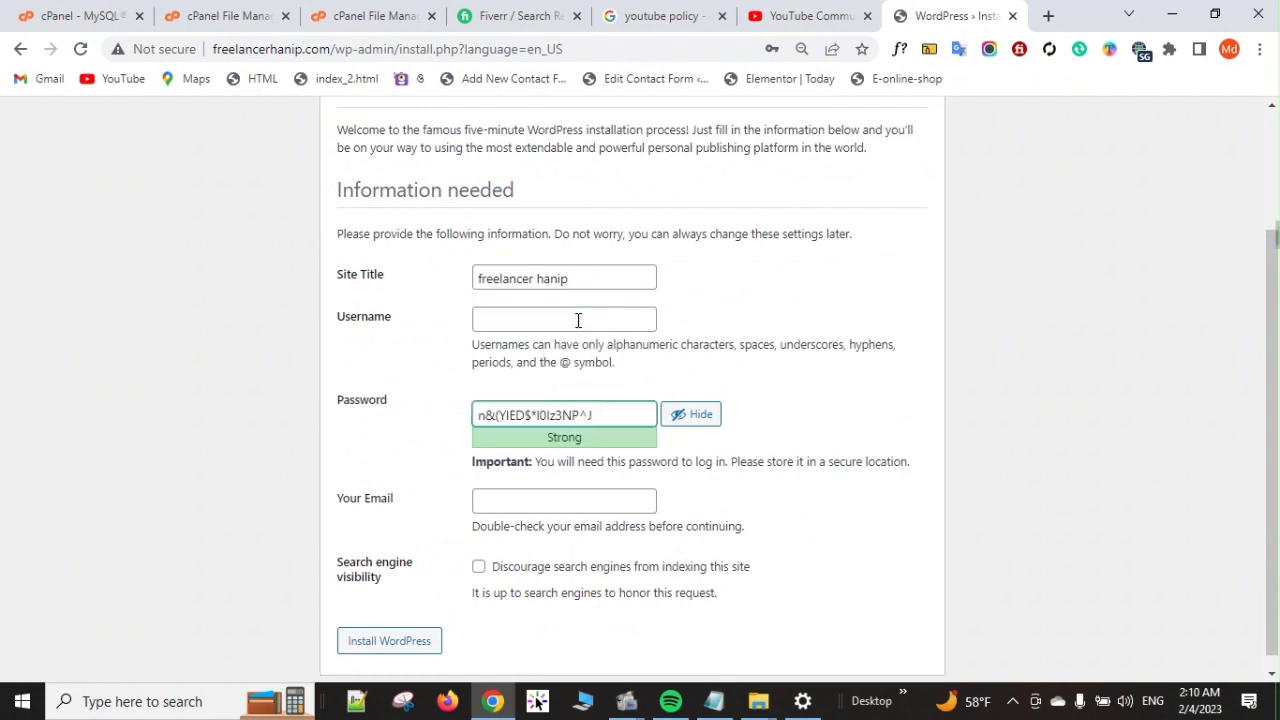
left_click(578, 320)
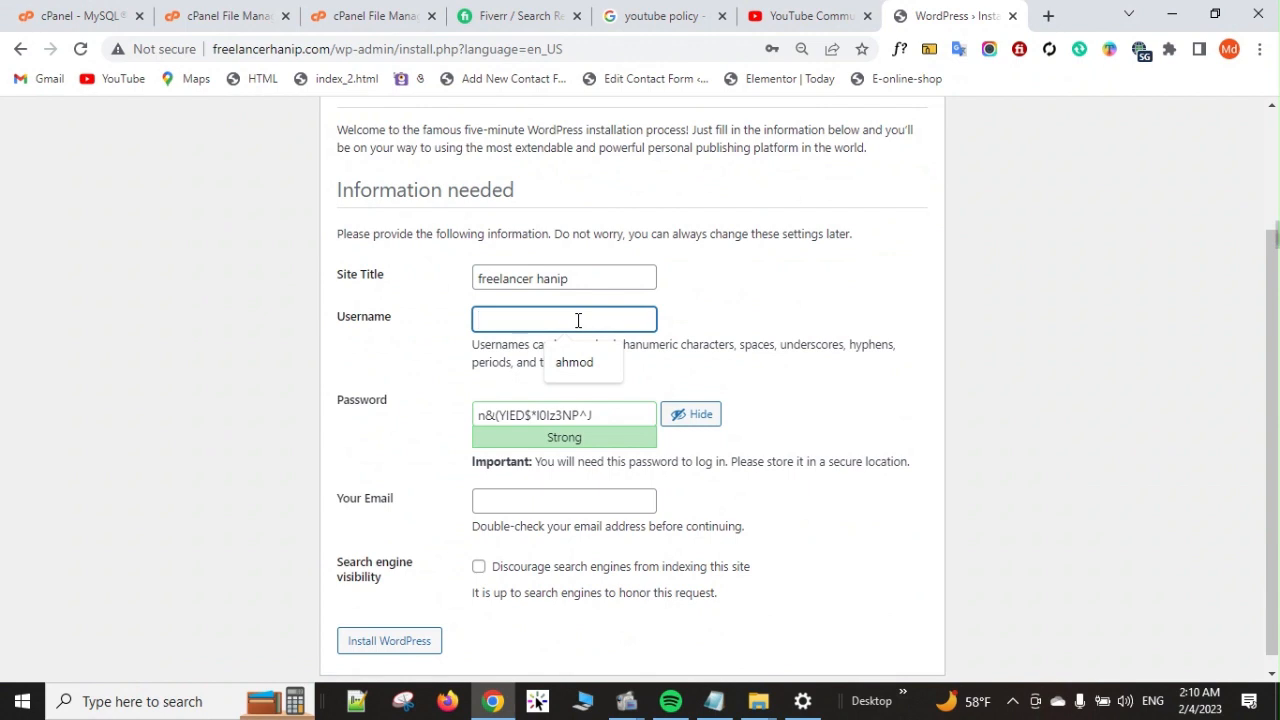
type("hanip")
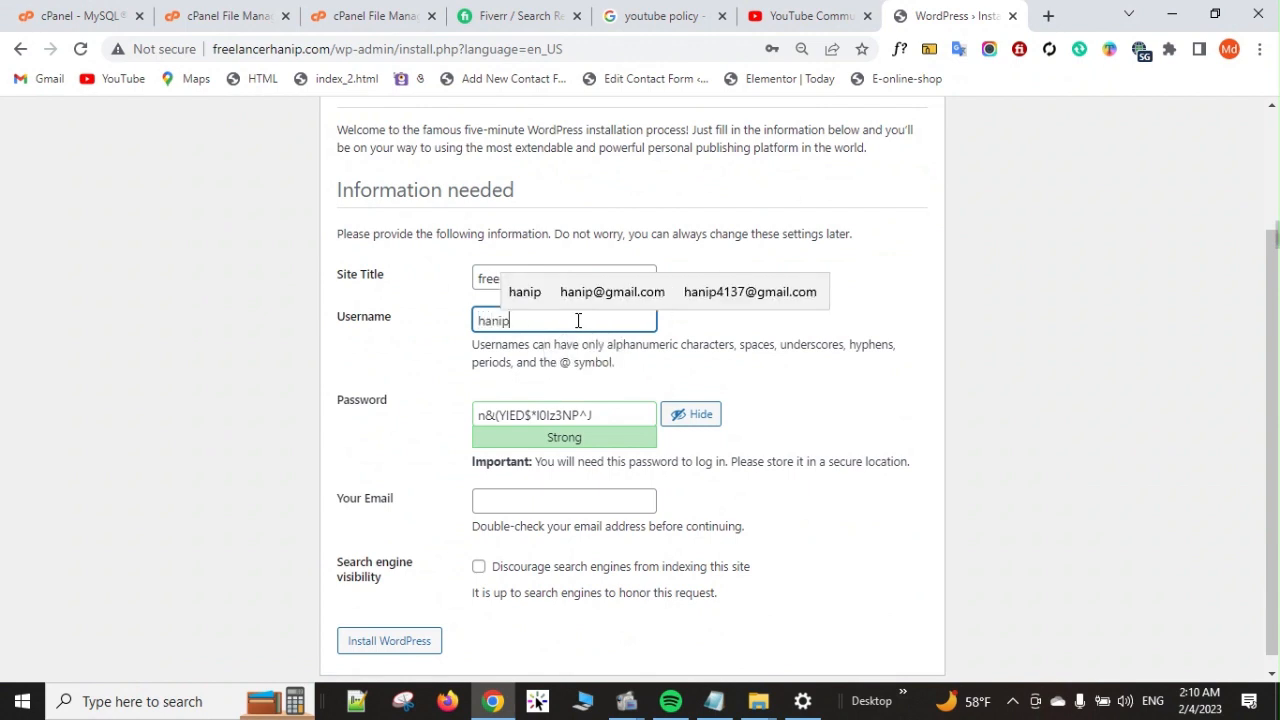
Replace the generated admin password with your own chosen password
left_click(809, 386)
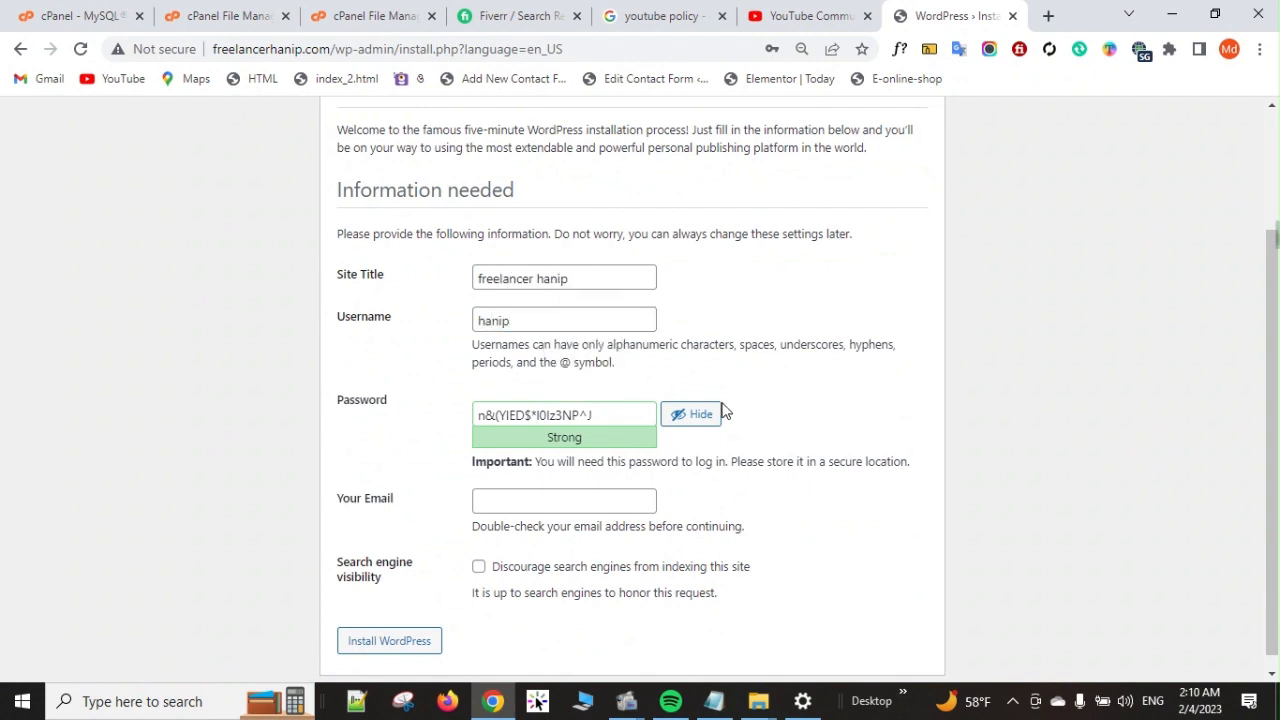
left_click(609, 416)
left_click_drag(559, 410, 441, 402)
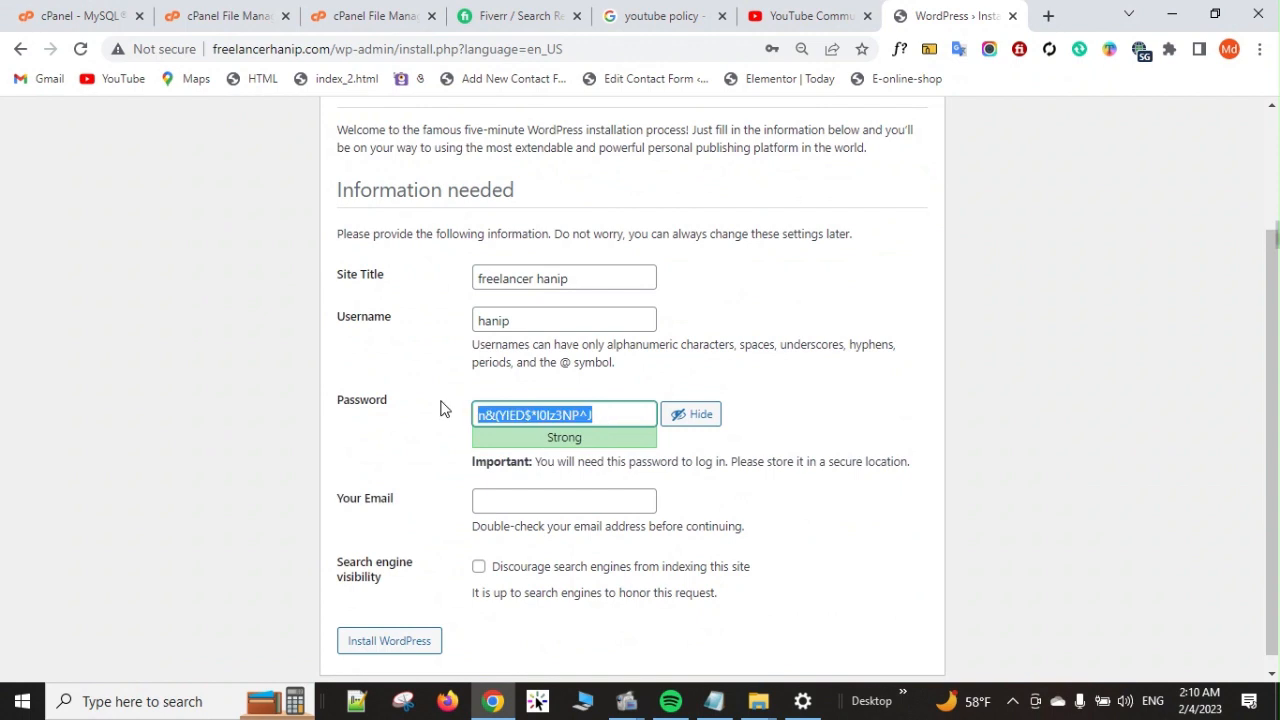
key("BackSpace")
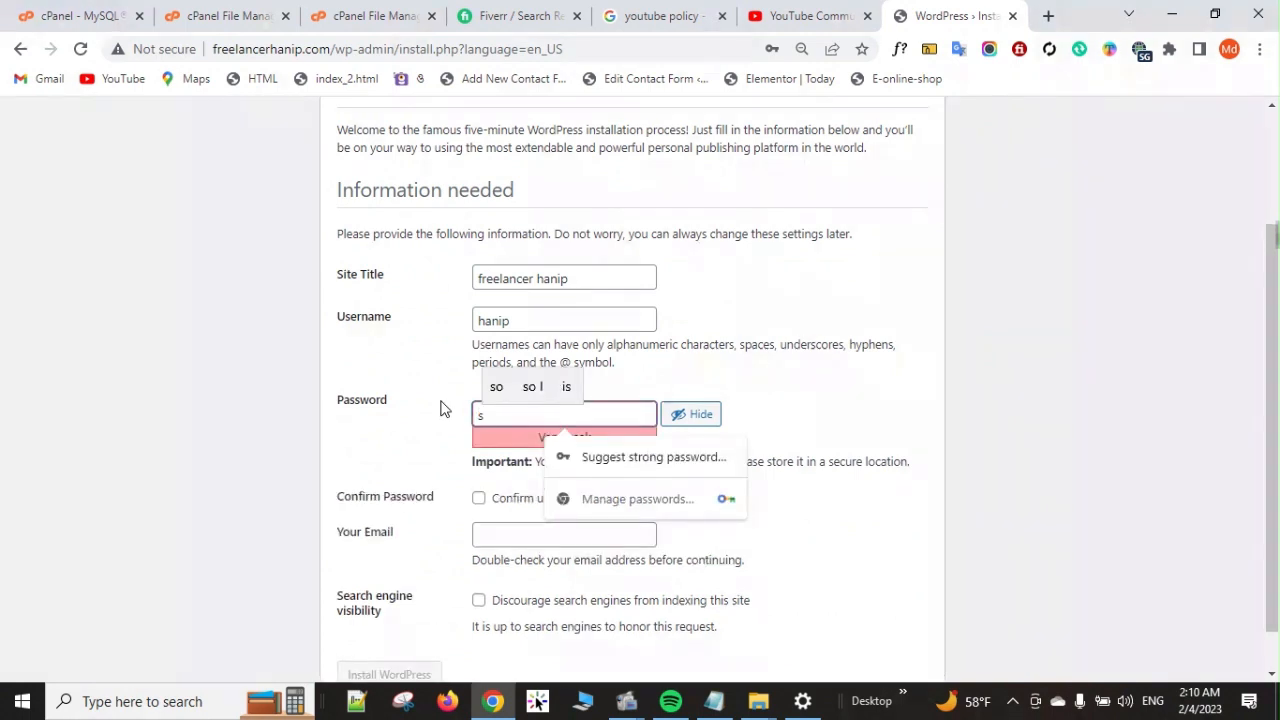
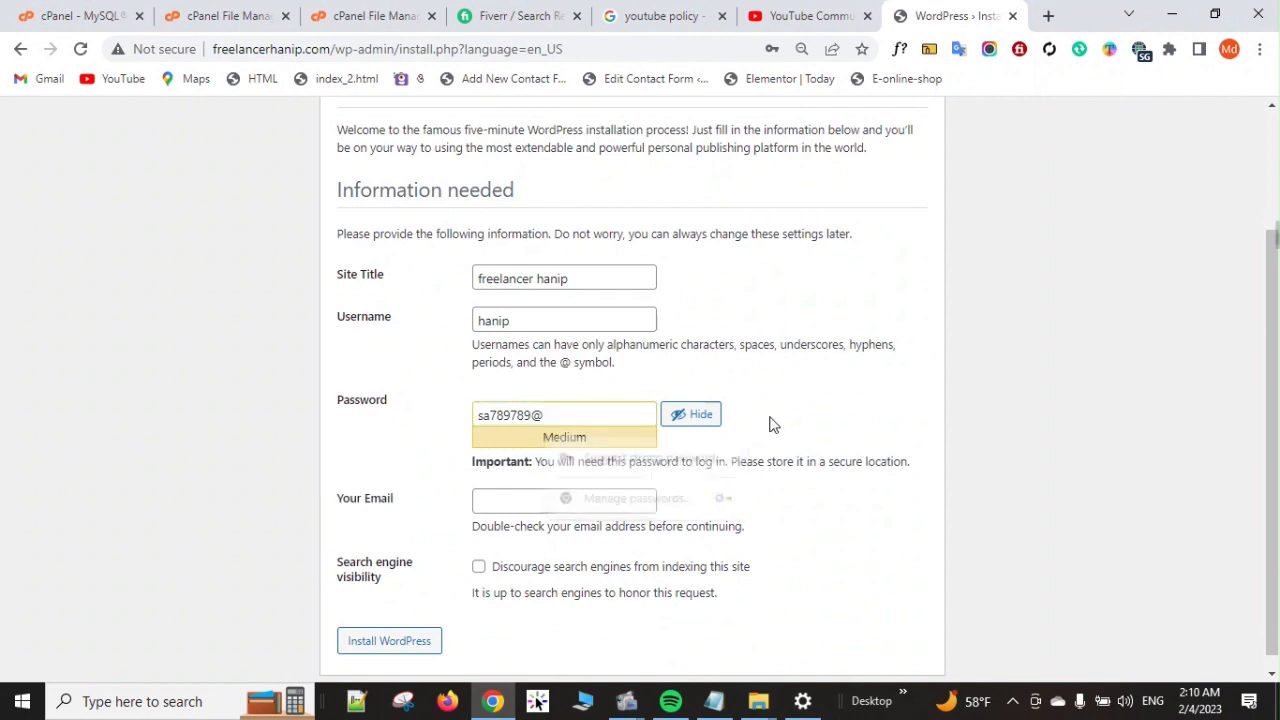
left_click(524, 501)
Fill the admin e-mail field from the browser's saved autofill suggestion
scroll(524, 501, "up", 1)
scroll(524, 501, "down", 1)
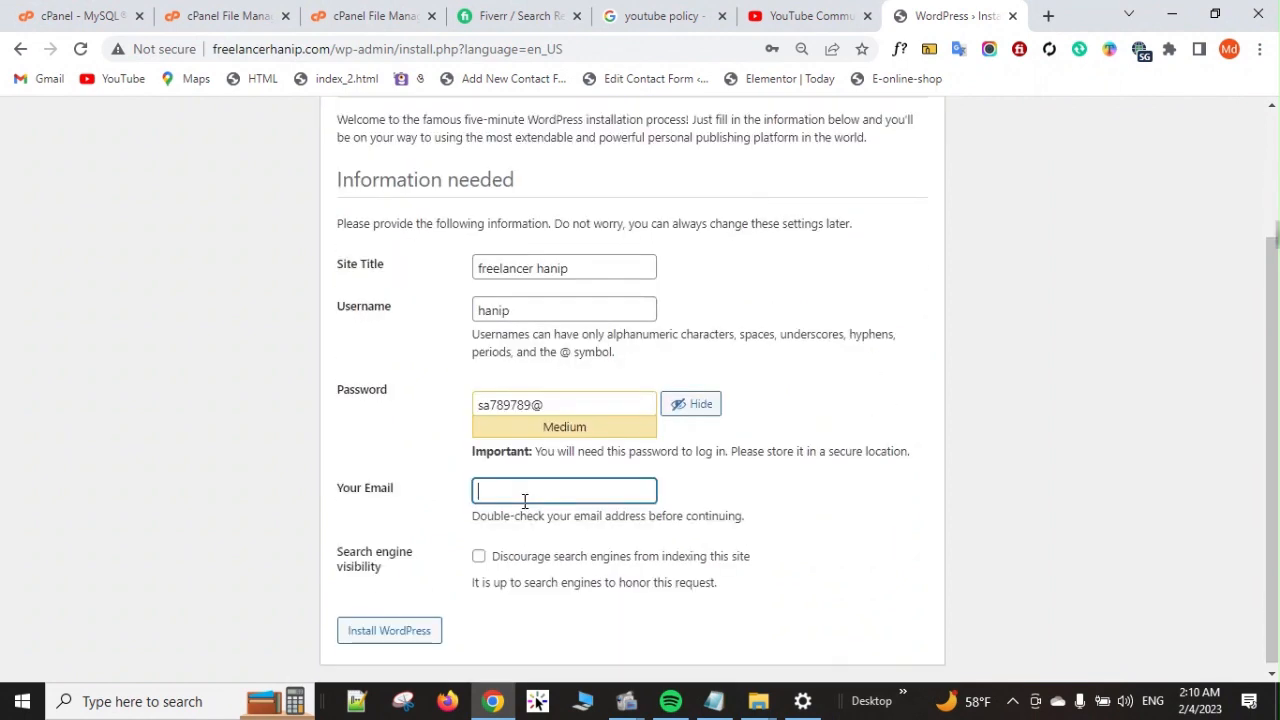
left_click_drag(413, 494, 352, 488)
left_click(608, 488)
left_click(600, 528)
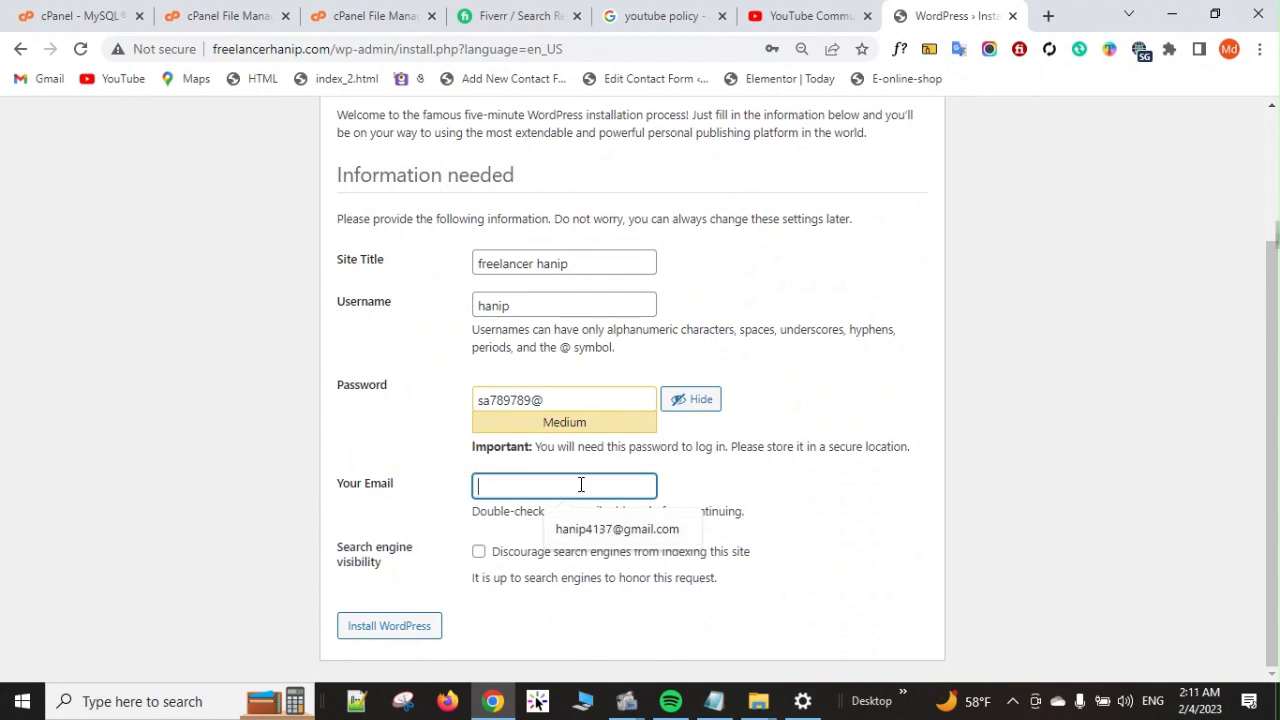
left_click(617, 530)
scroll(620, 520, "up", 1)
scroll(635, 500, "down", 1)
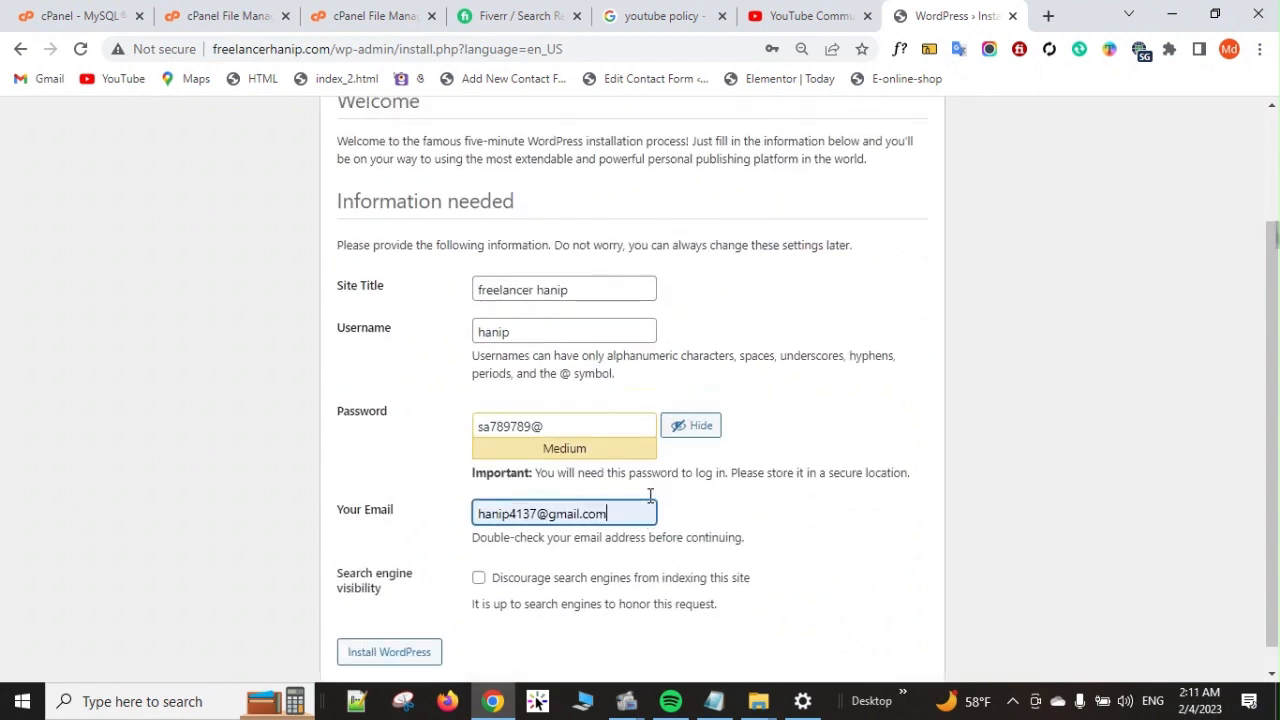
left_click_drag(603, 489, 523, 486)
scroll(523, 486, "up", 1)
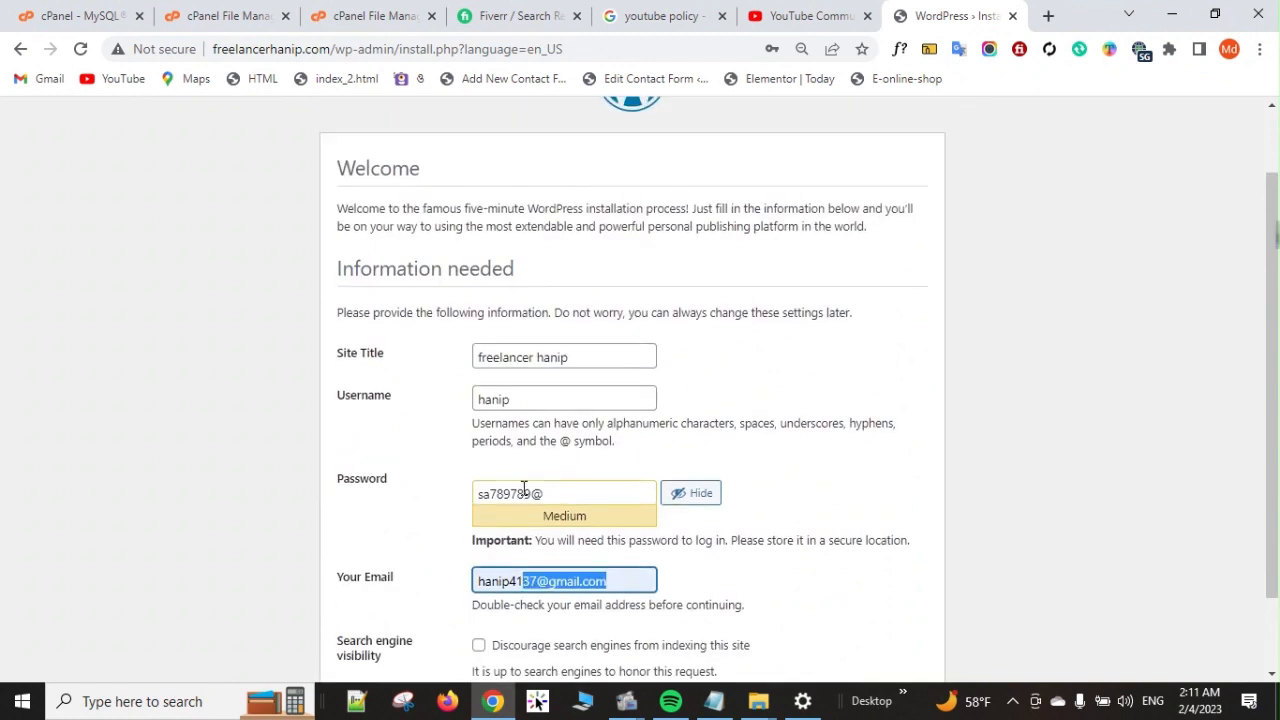
left_click(716, 564)
scroll(716, 564, "down", 1)
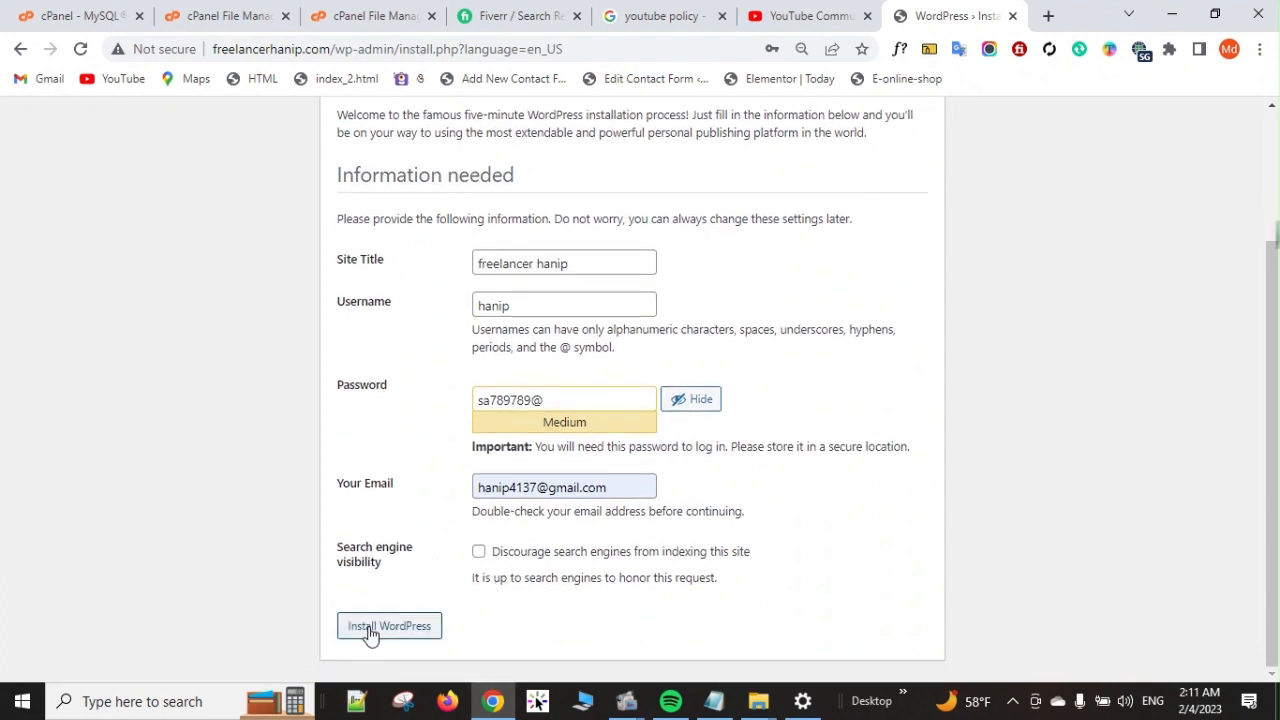
Install WordPress and go to the login page, which fails with a connection-reset error
left_click(405, 630)
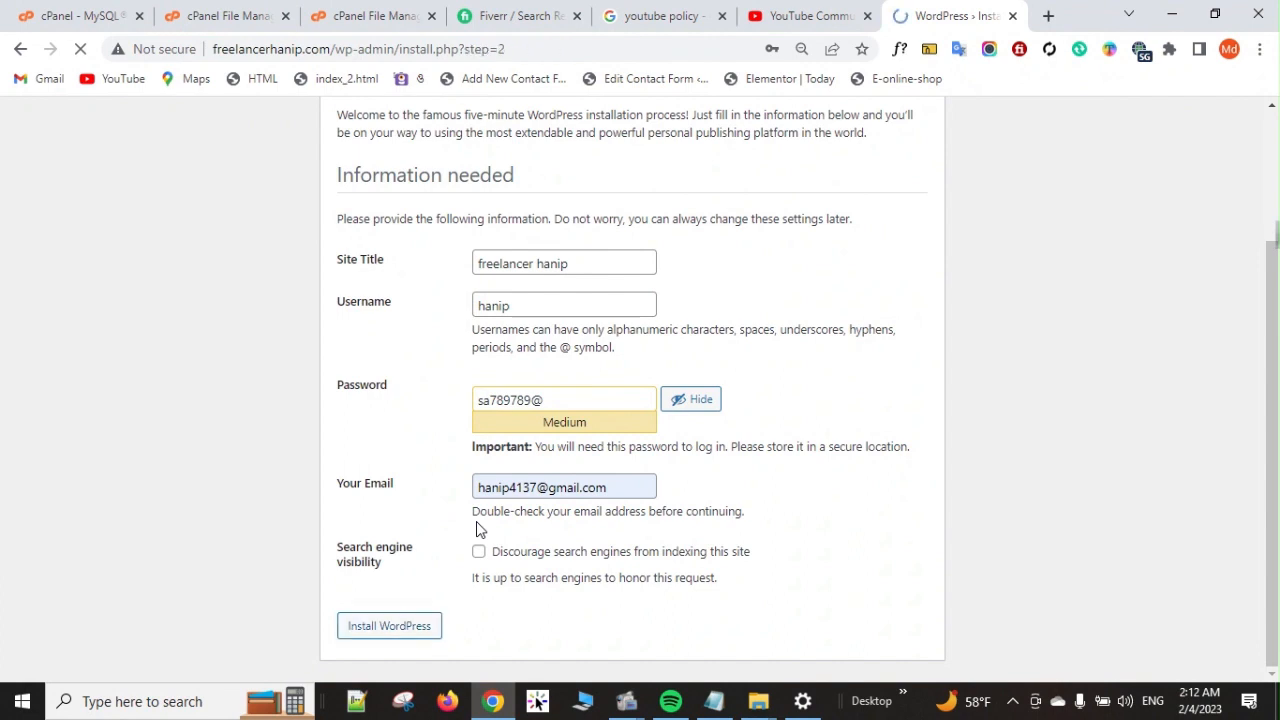
left_click(371, 432)
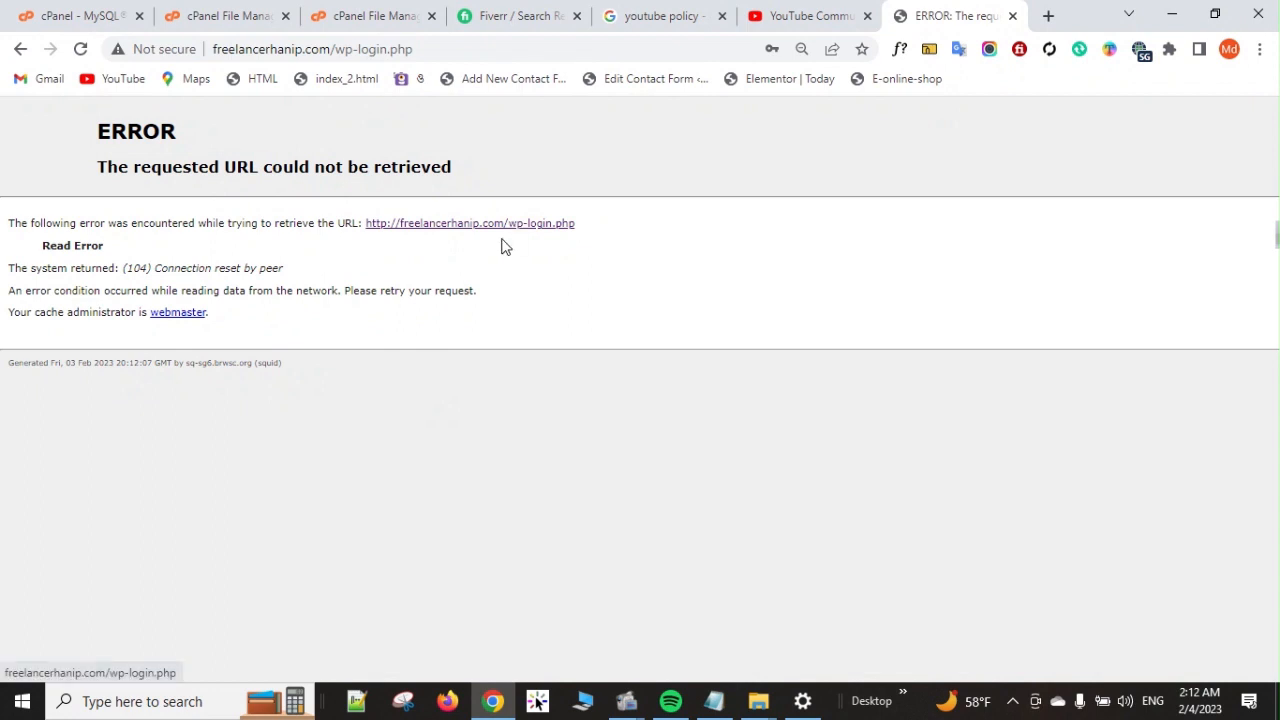
Load freelancerhanip.com in a new tab to confirm the homepage with its Hello world post
left_click(1050, 17)
left_click(605, 48)
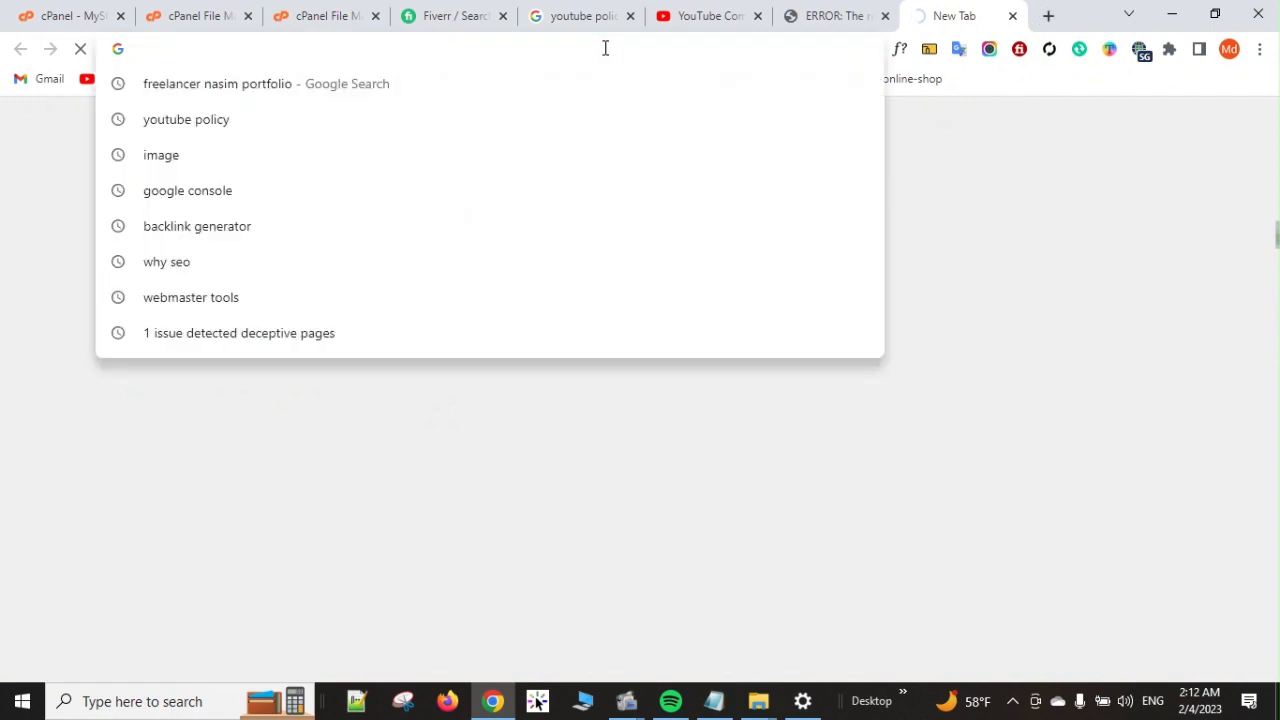
type("fre")
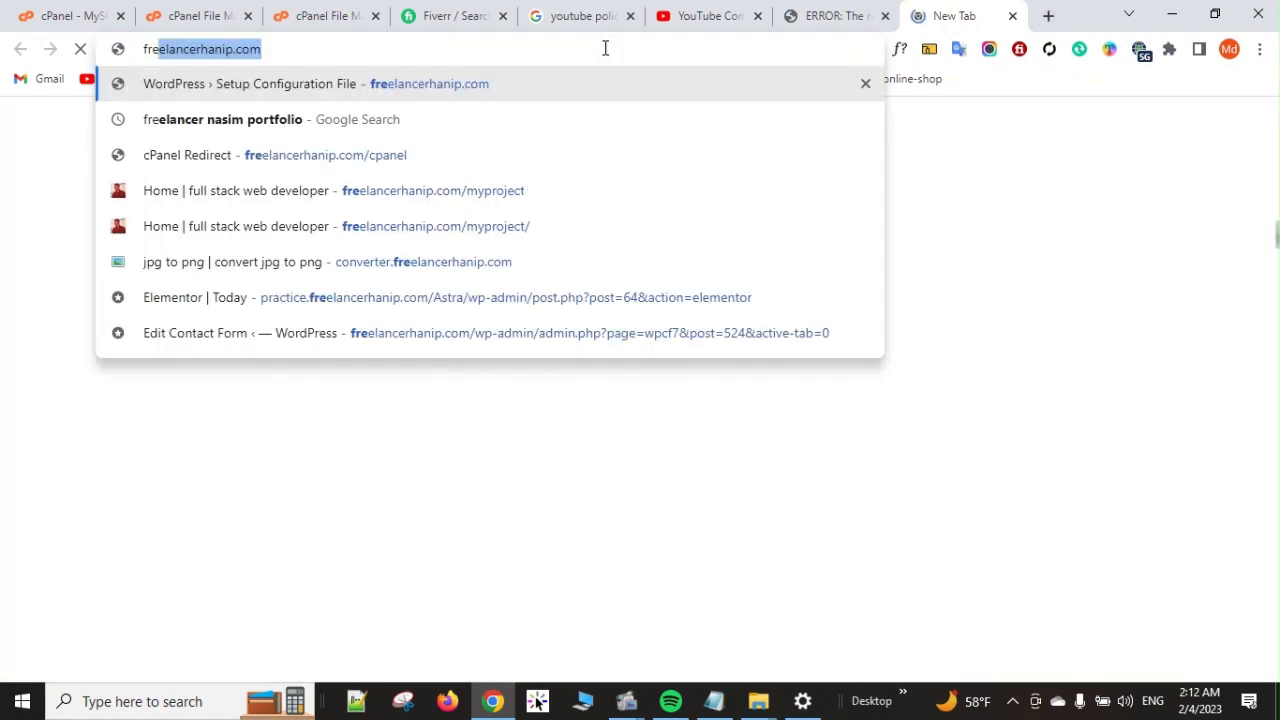
key("Return")
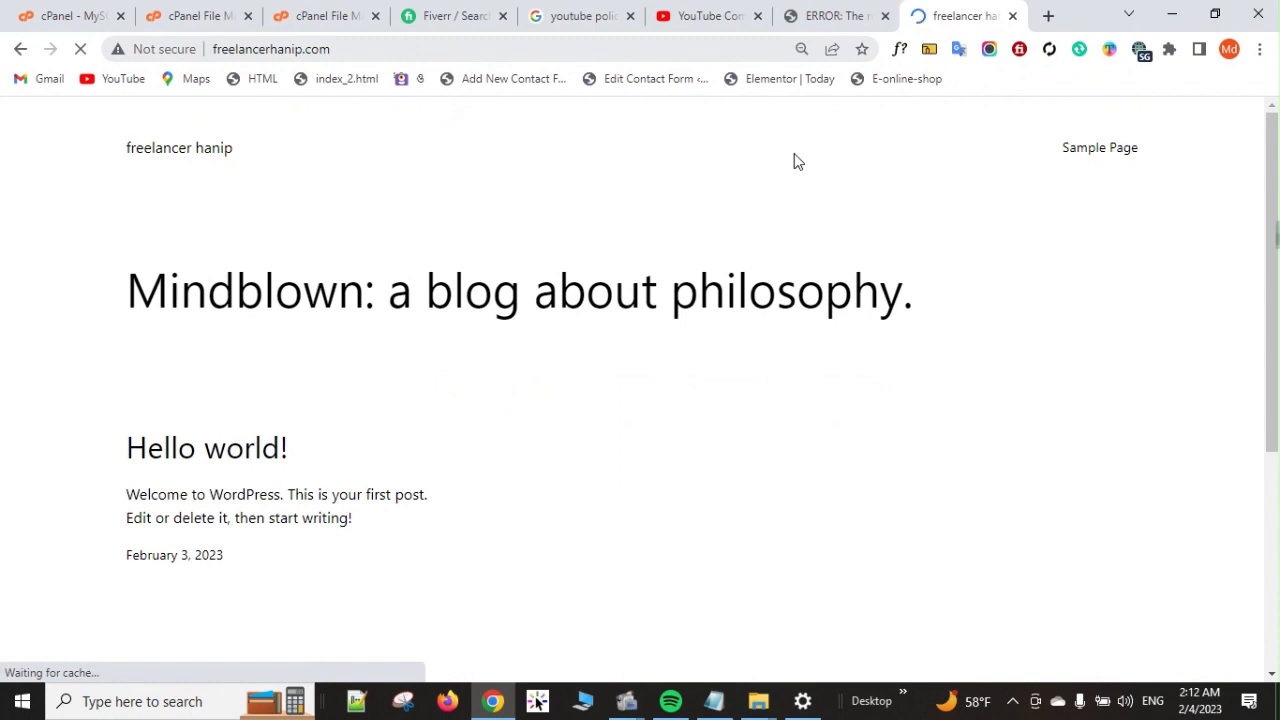
mouse_move(1273, 193)
left_mouse_down()
mouse_move(1234, 333)
mouse_move(1277, 211)
left_mouse_up()
Append /wp-admin to the site address to reach the login page
left_click(391, 44)
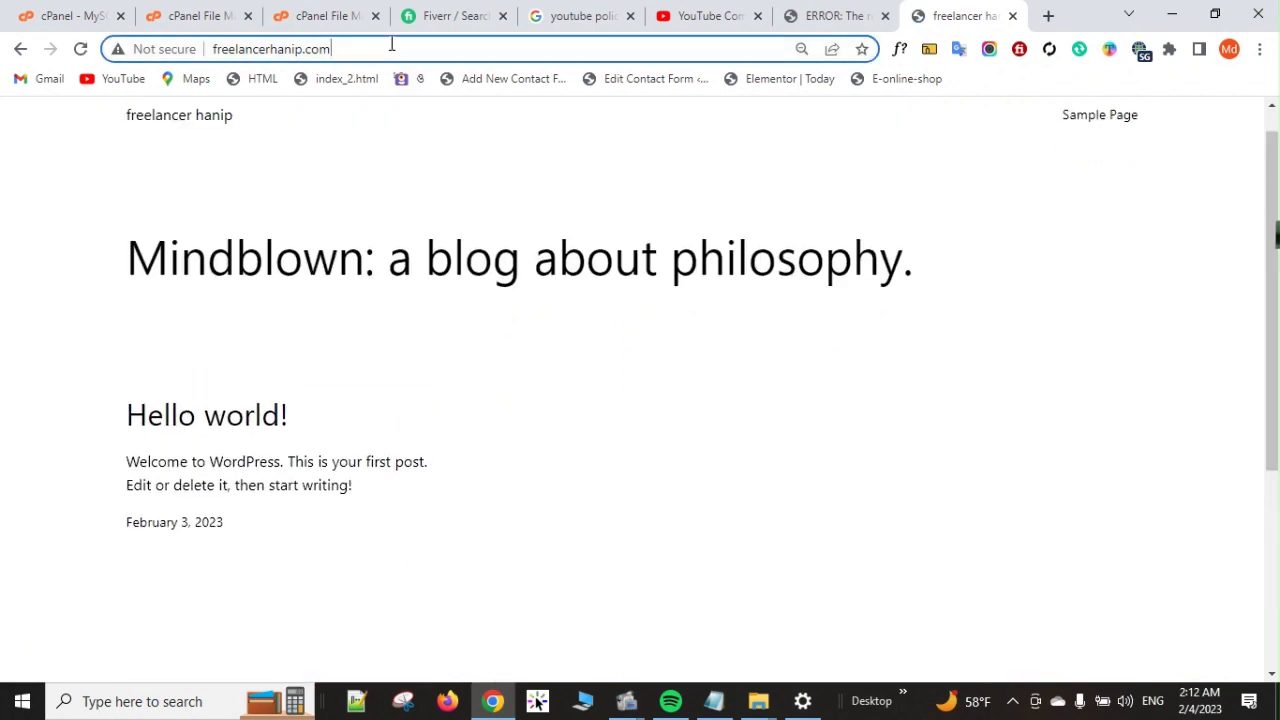
left_click(391, 44)
type("/")
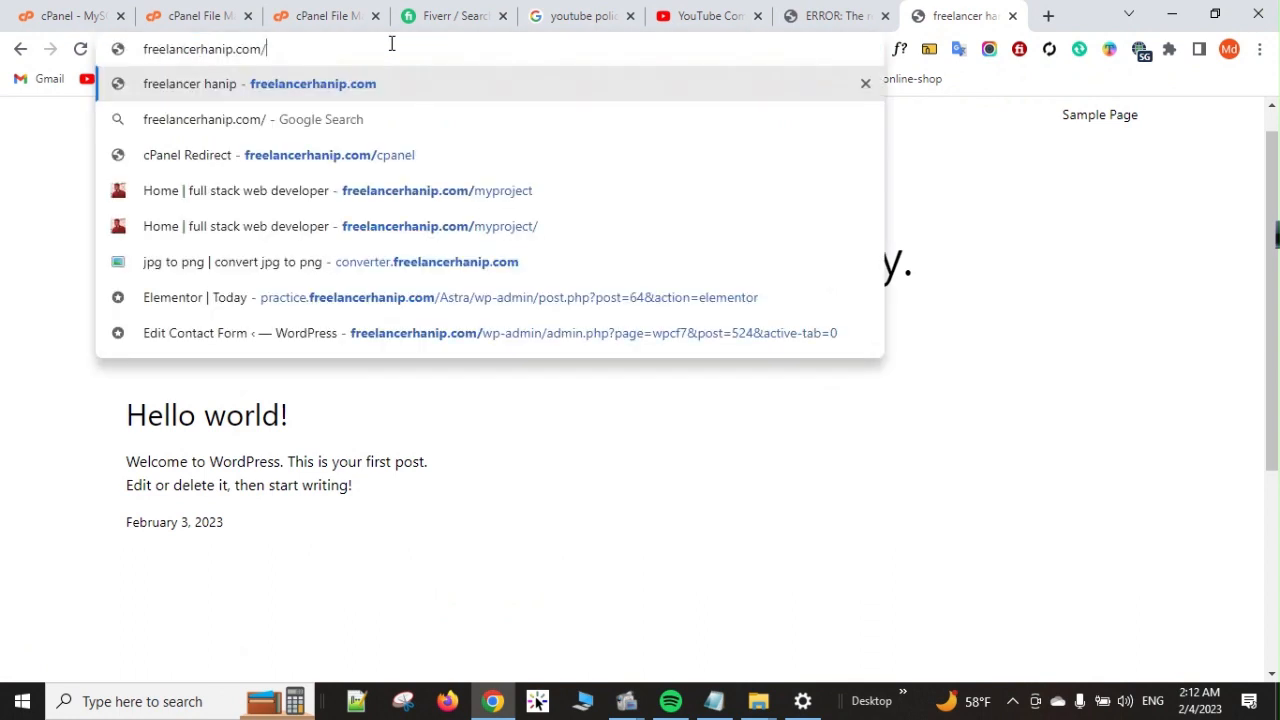
type("ds")
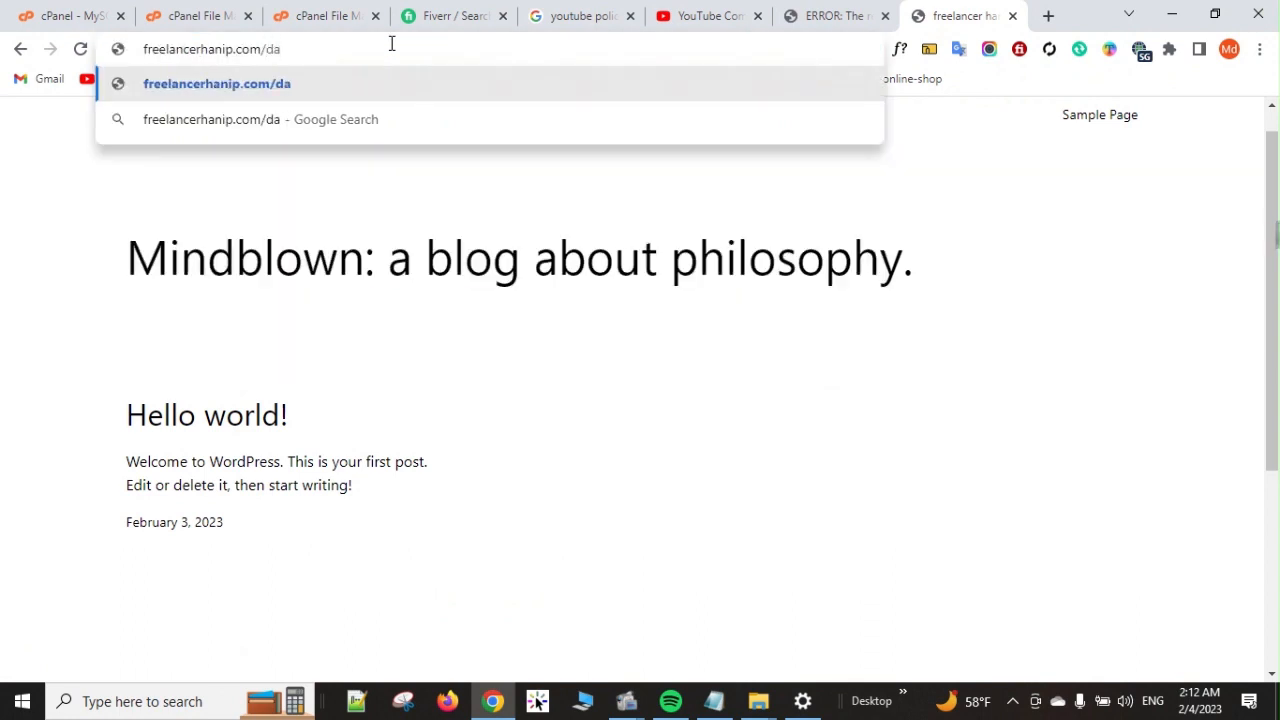
key("BackSpace")
key("BackSpace")
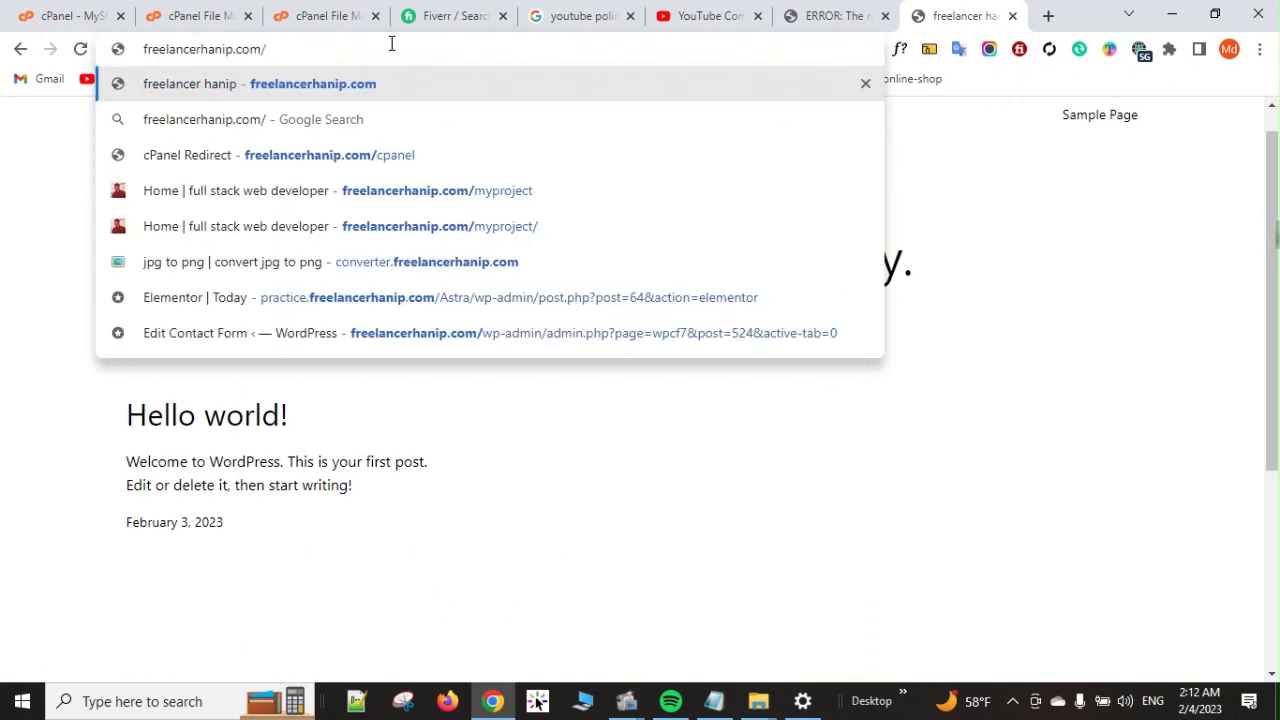
type("wp")
key("Return")
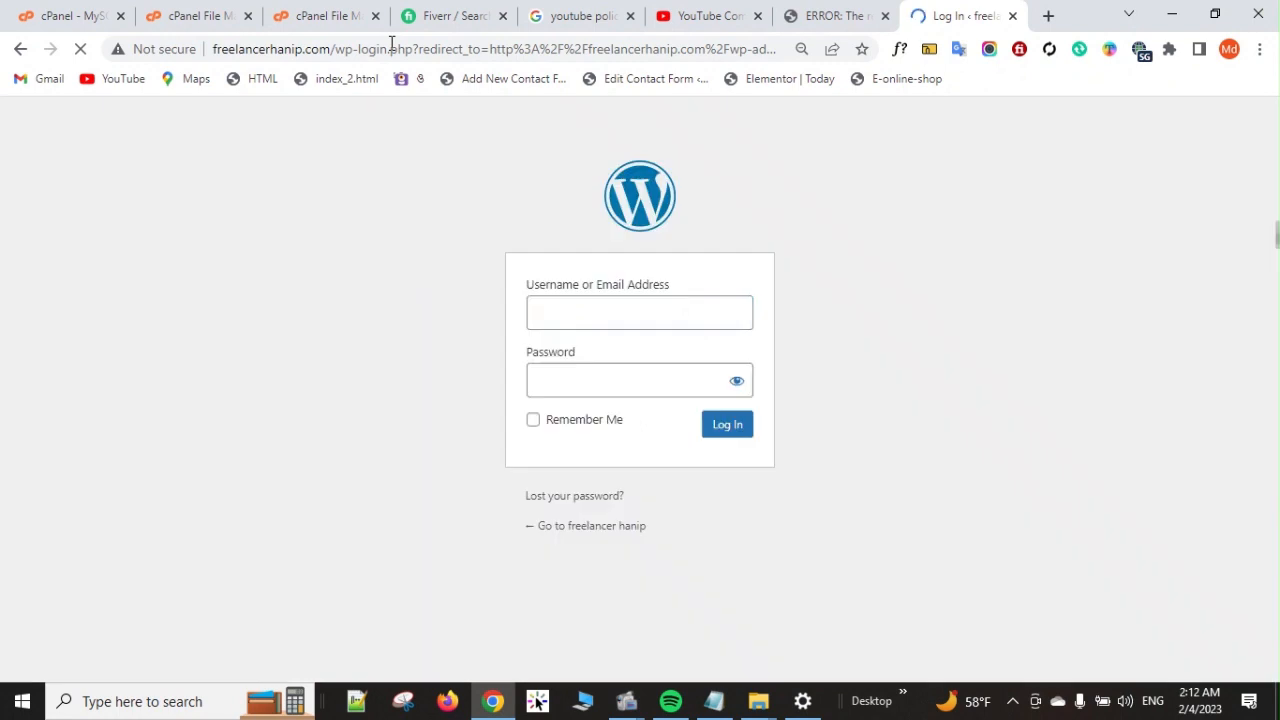
Log in with the new admin username and password to reach the 6.1.1 Dashboard
left_click(667, 312)
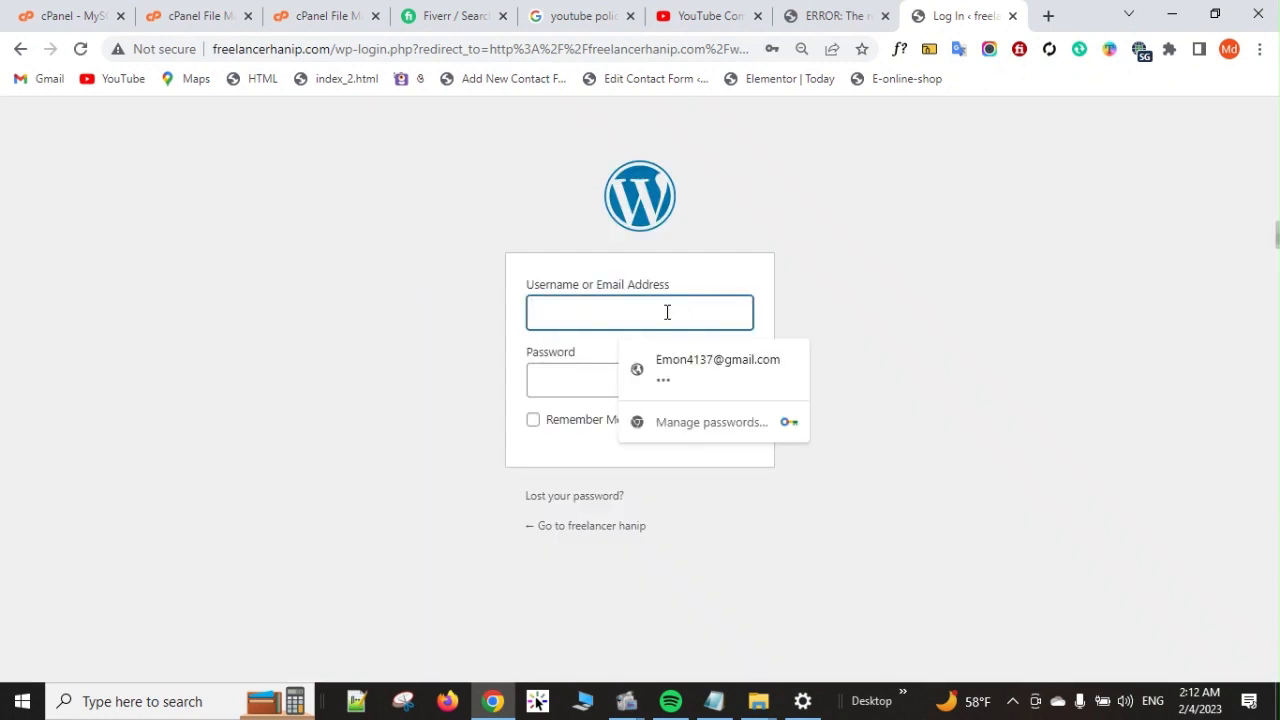
type("ha")
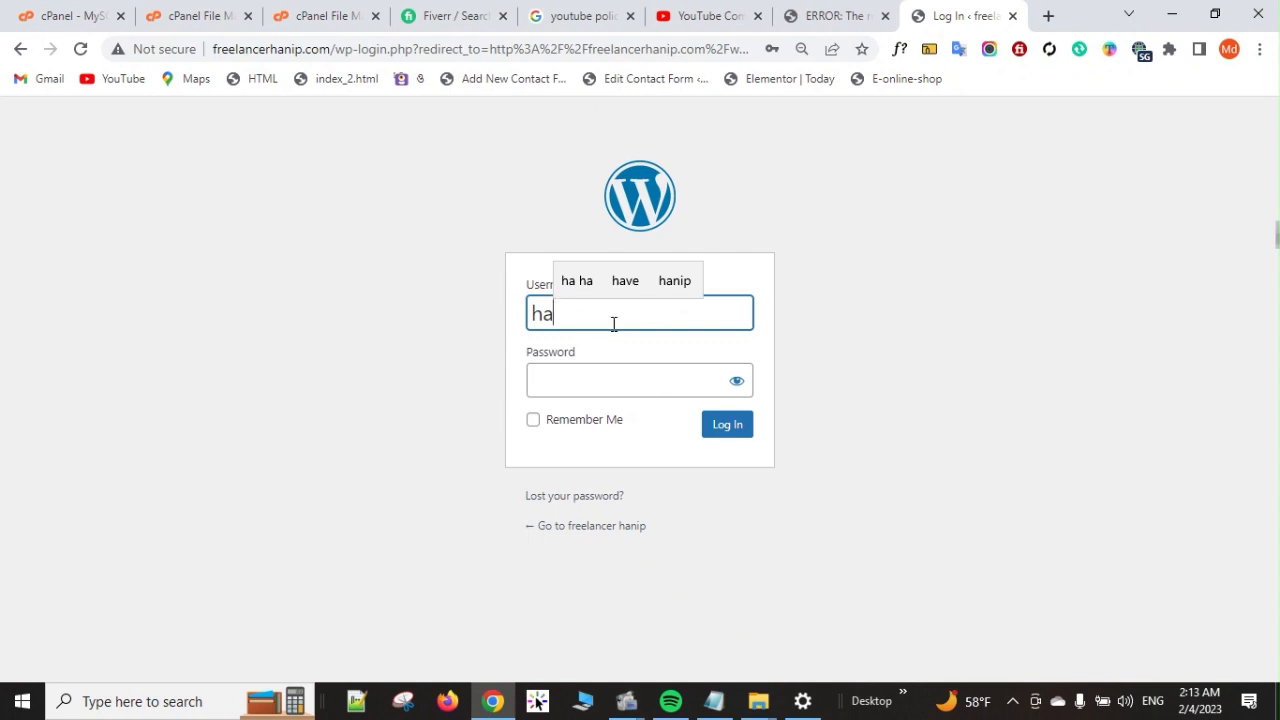
type("nip")
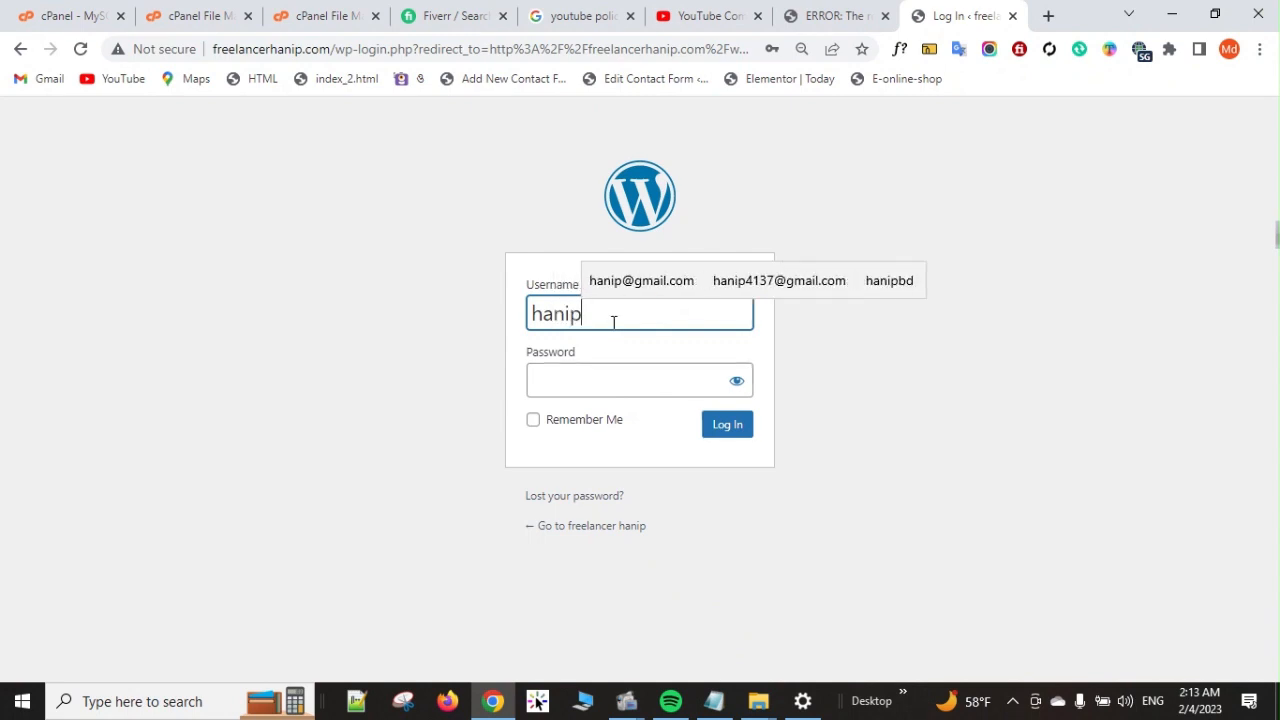
left_click(667, 377)
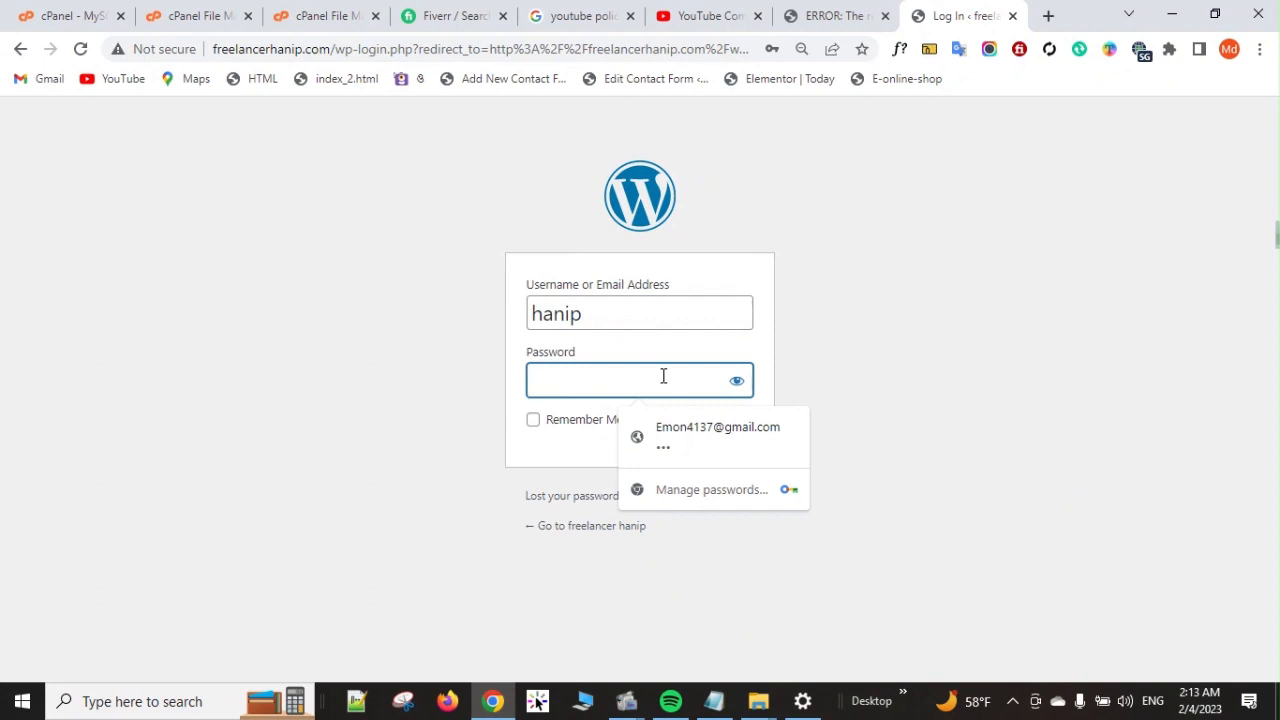
left_click(643, 314)
left_click(609, 382)
type("••")
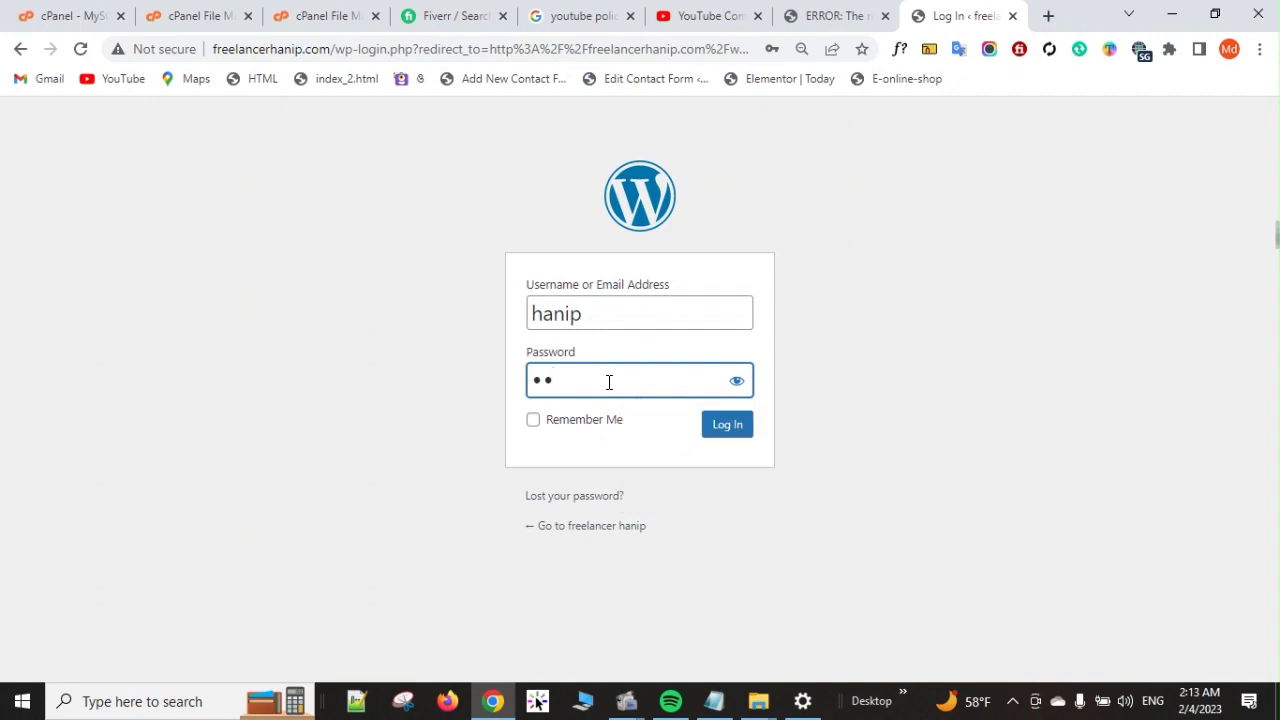
type("•••••••")
left_click(737, 431)
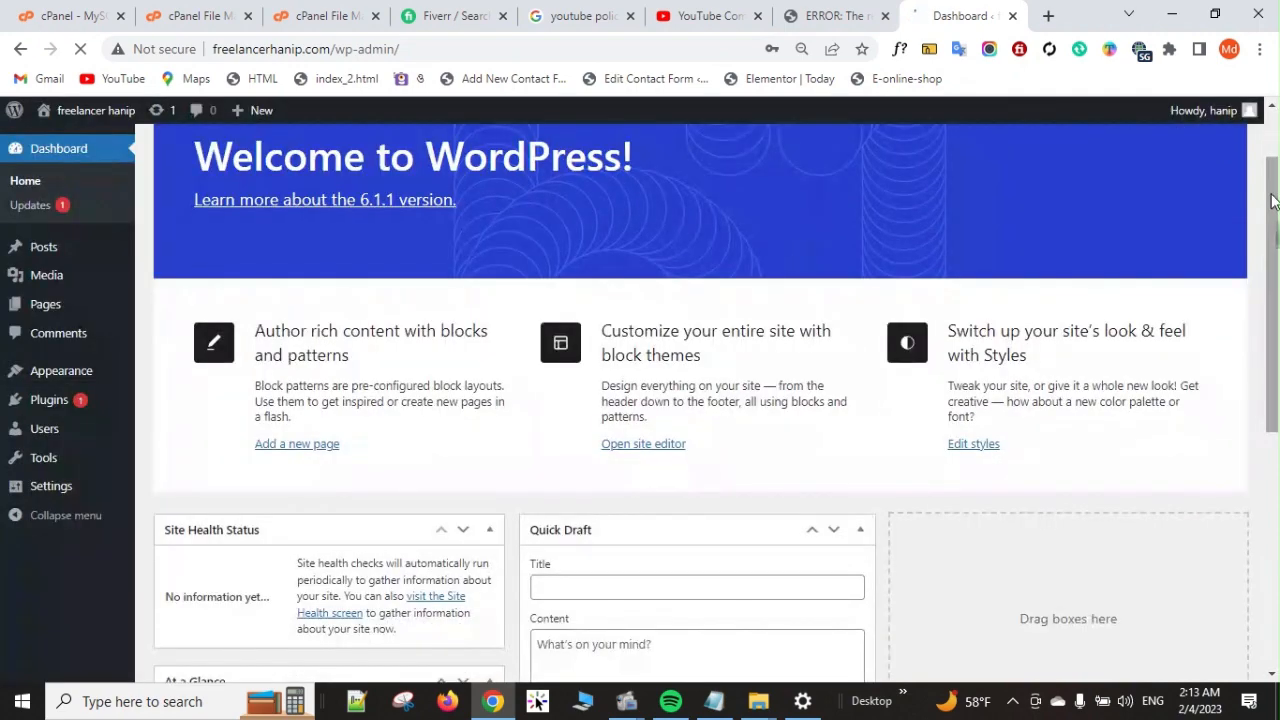
Save the admin login in Chrome and scroll through the Welcome, Site Health and Quick Draft panels
scroll(1272, 200, "up", 1)
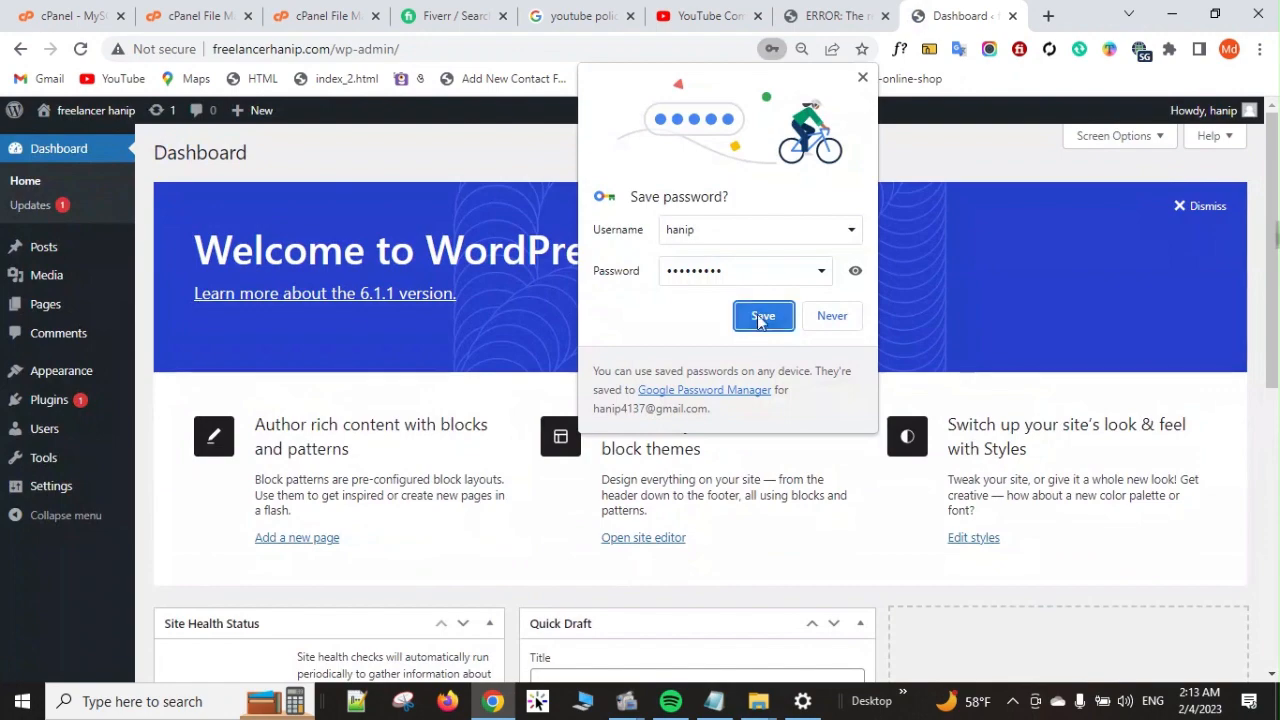
left_click(760, 317)
scroll(1238, 305, "down", 3)
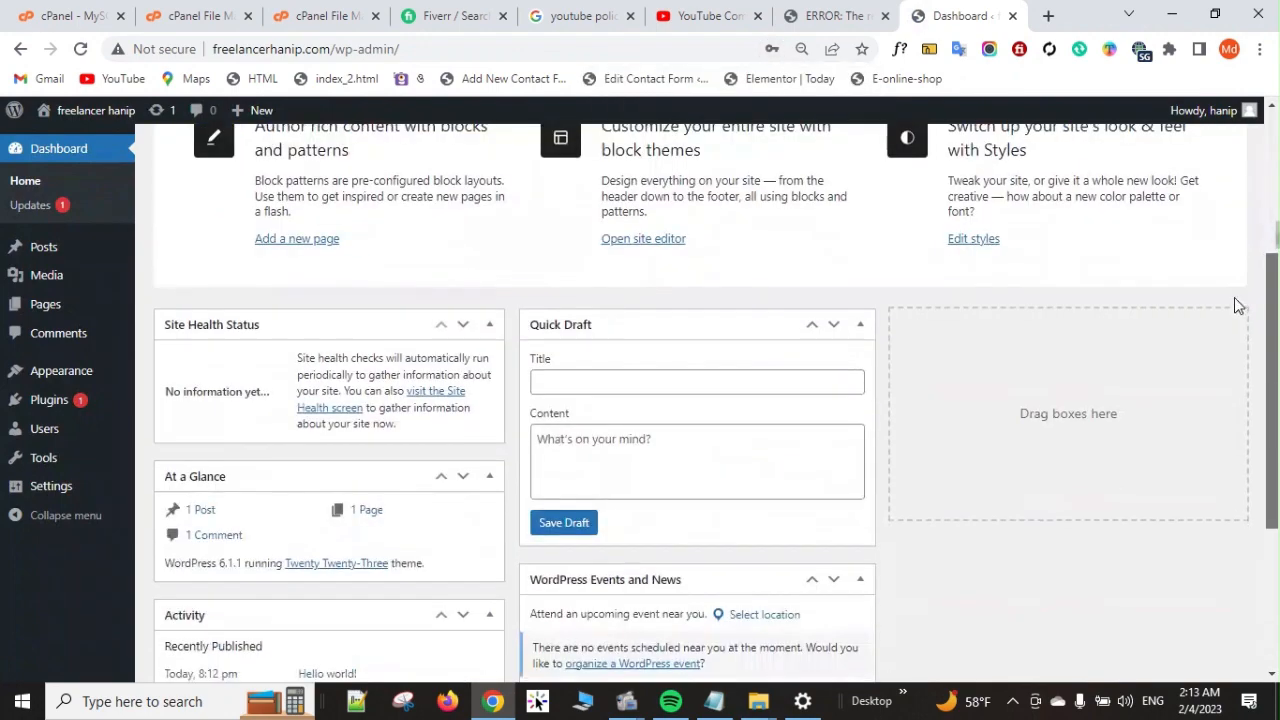
scroll(1238, 305, "up", 3)
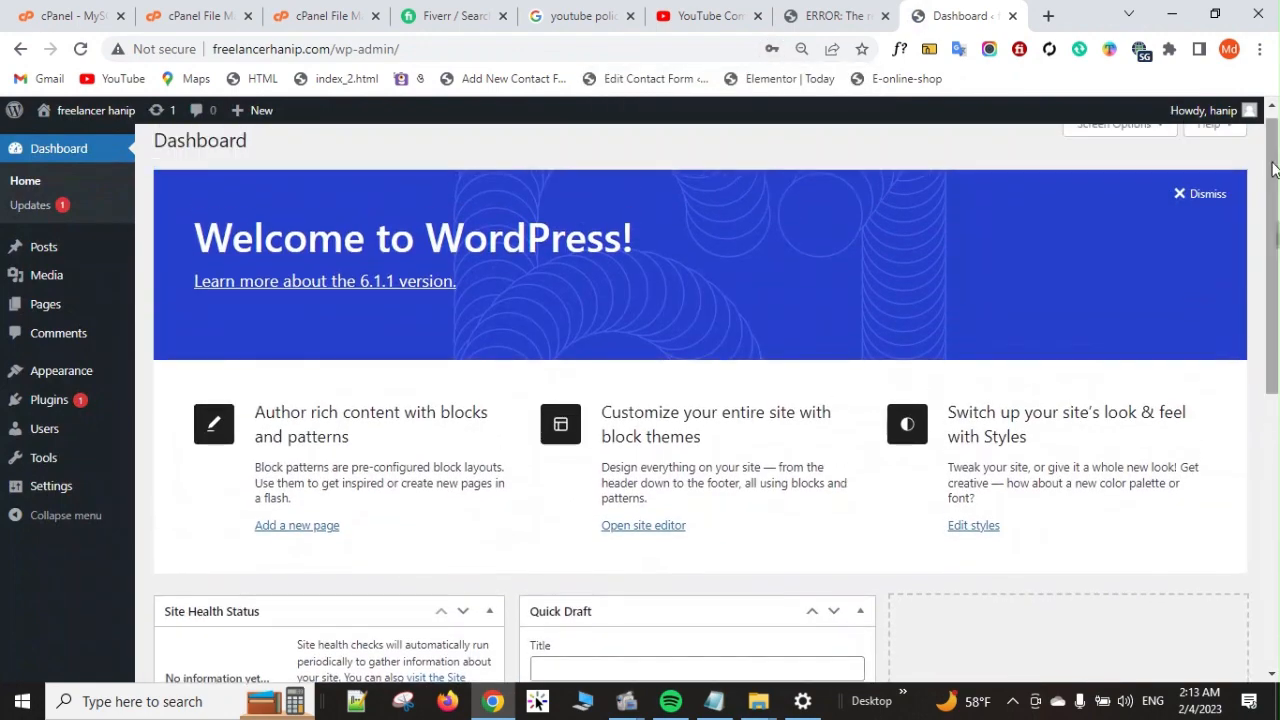
mouse_move(1273, 170)
left_mouse_down()
mouse_move(1249, 297)
mouse_move(1277, 203)
left_mouse_up()
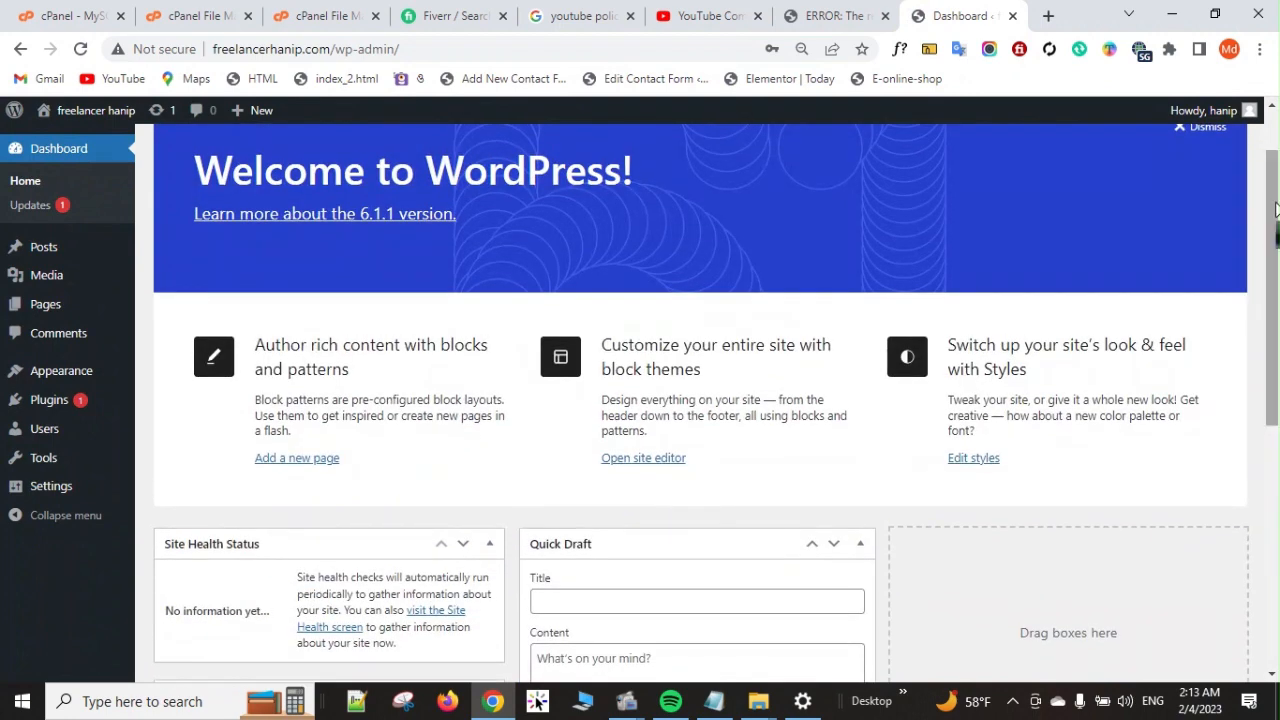
left_click_drag(1277, 203, 1275, 177)
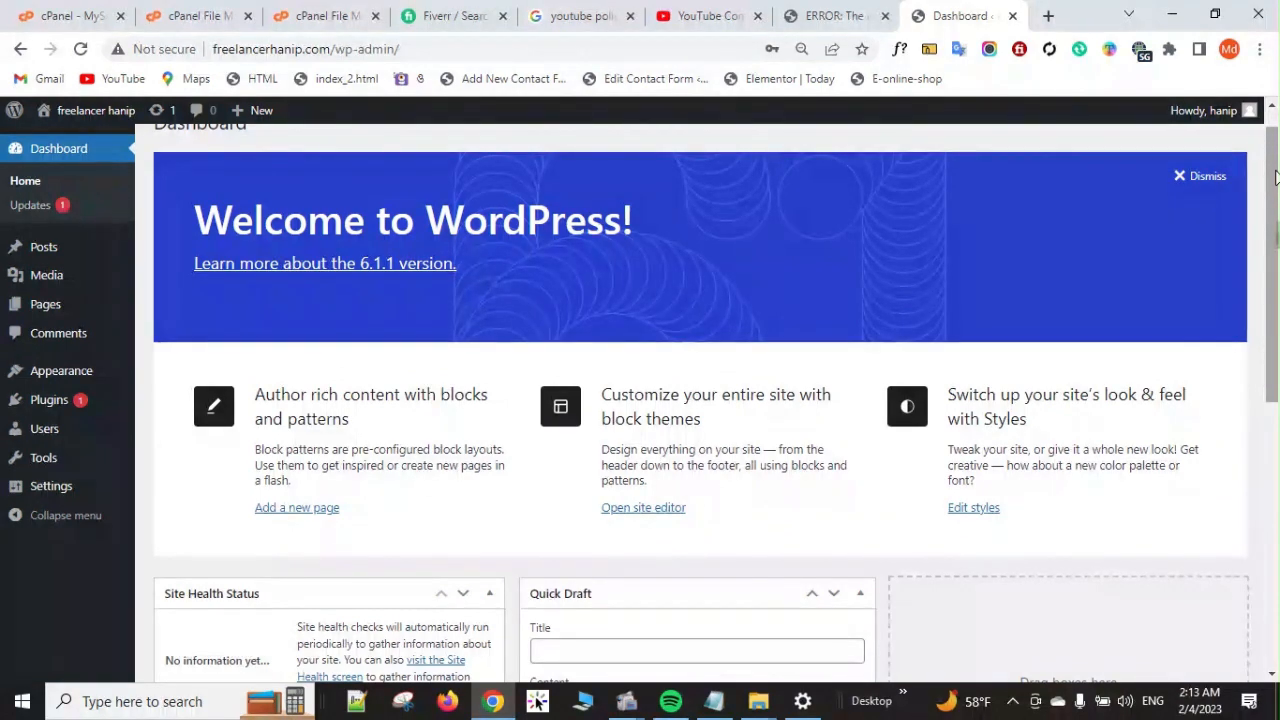
left_click_drag(1275, 177, 1275, 160)
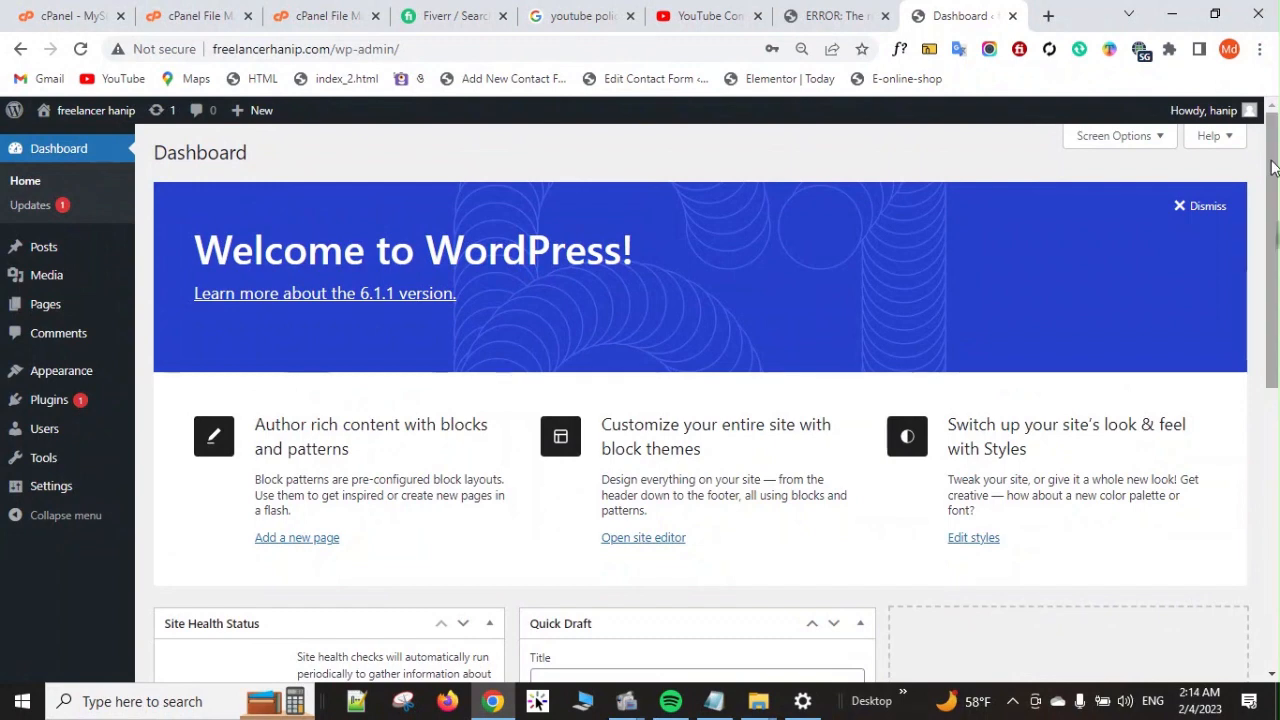
mouse_move(1273, 167)
left_mouse_down()
mouse_move(1267, 262)
mouse_move(1277, 148)
left_mouse_up()
Minimize Chrome to reveal the Windows desktop
left_click_drag(1272, 150, 866, 643)
left_click(1172, 14)
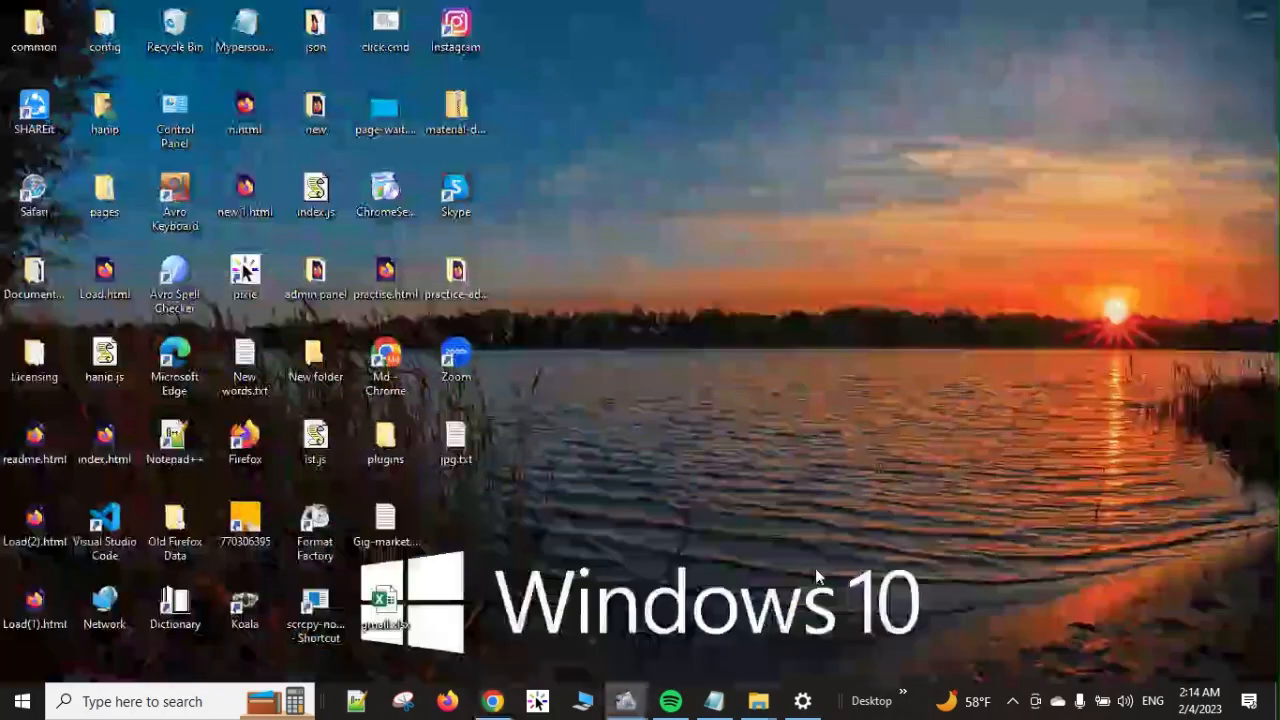